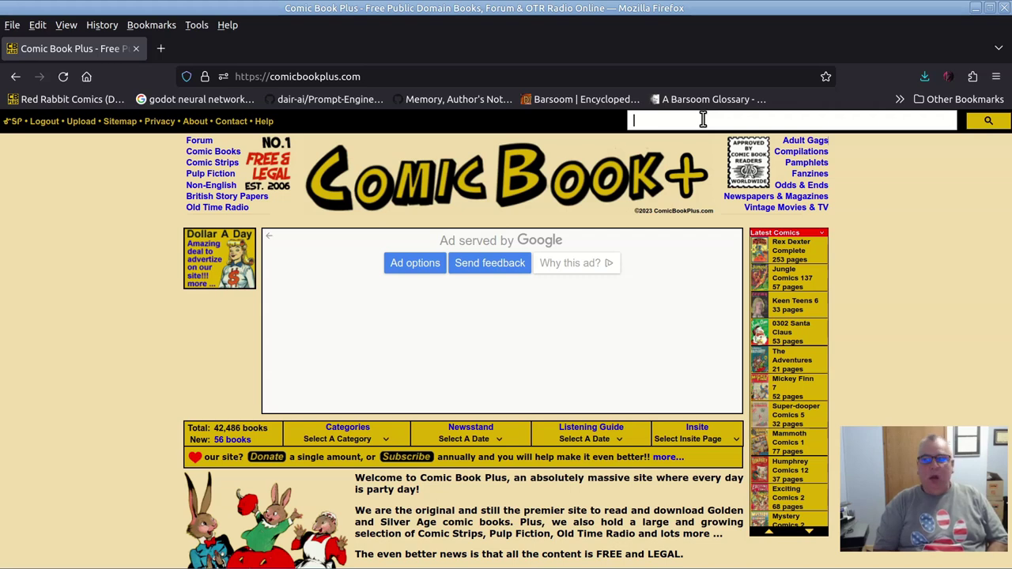
- Search the site for "billy and buggy bear"
text(billy)
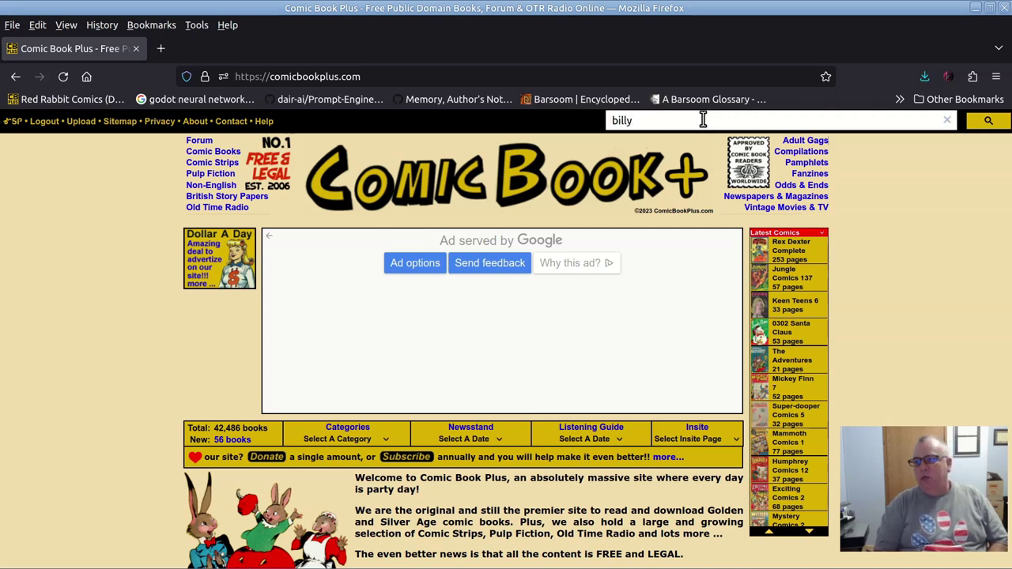
text( and buggy bear)
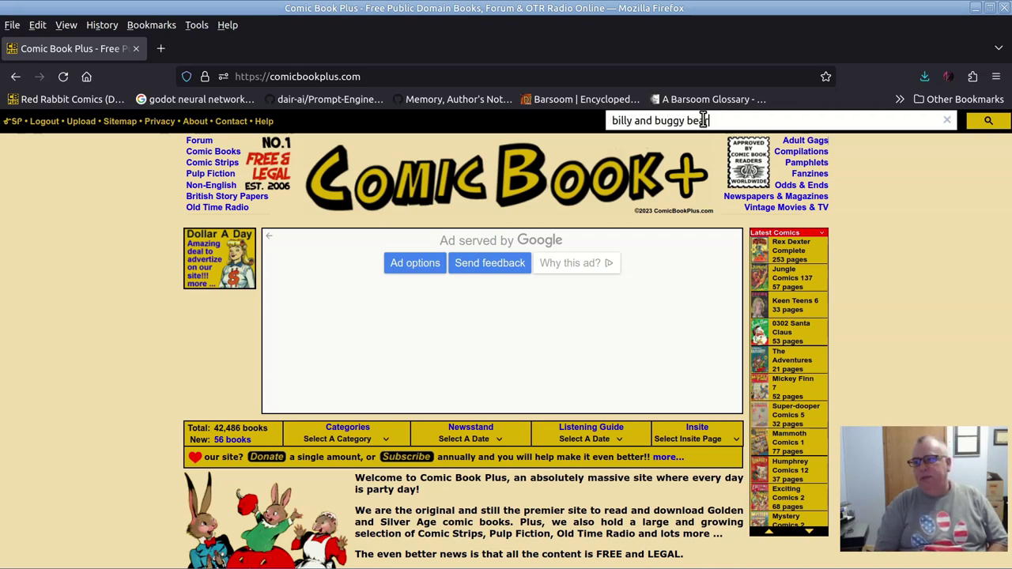
key(Return)
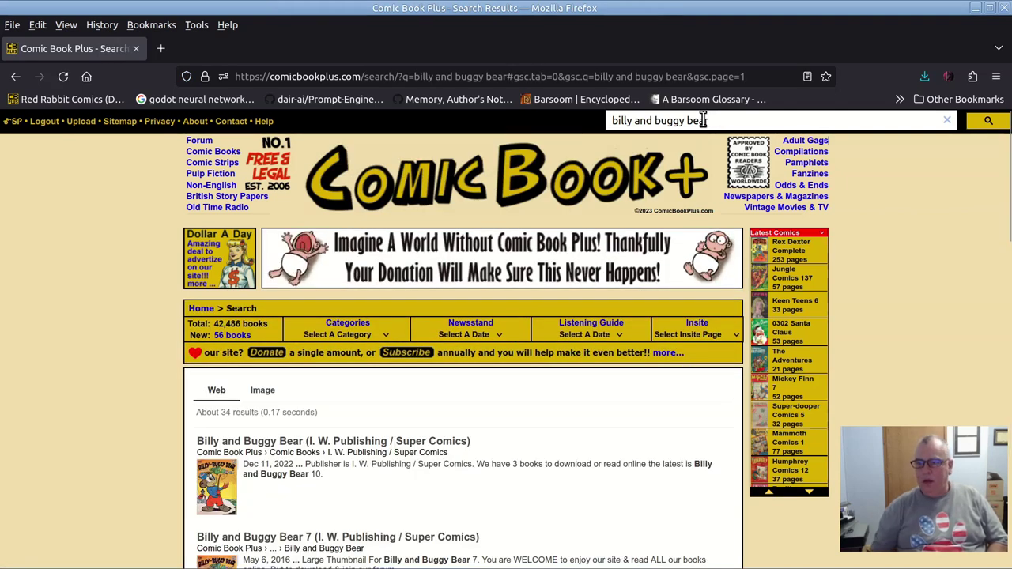
- Open the Billy and Buggy Bear (I. W. Publishing / Super Comics) series page from the search results
scroll(177, 474, down, 6)
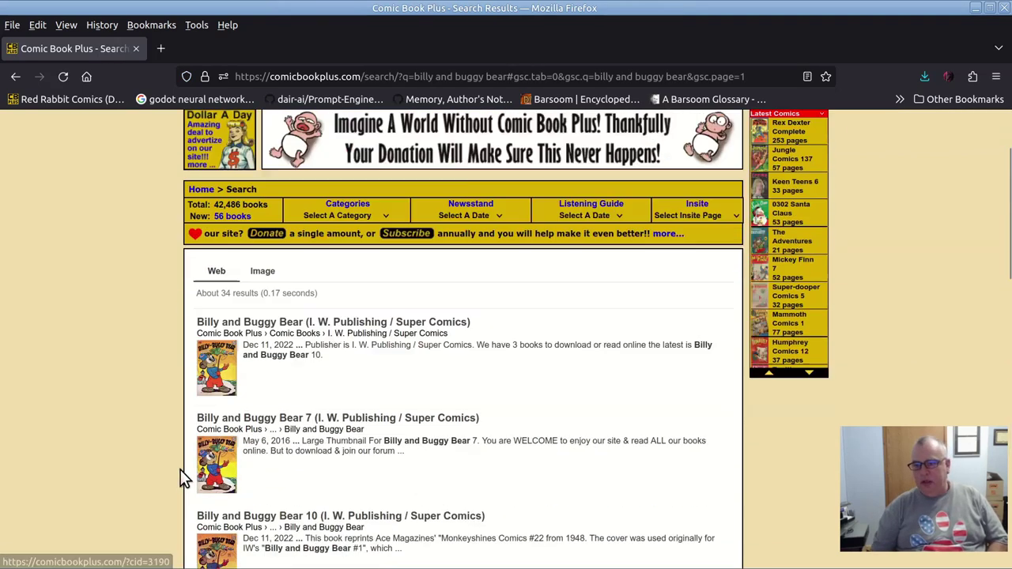
scroll(174, 465, up, 3)
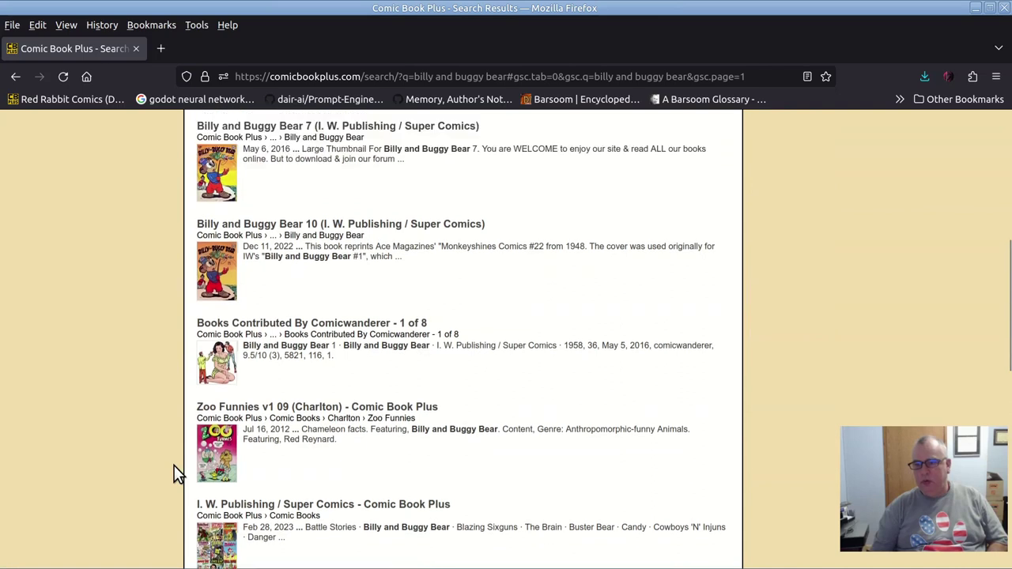
scroll(365, 389, up, 1)
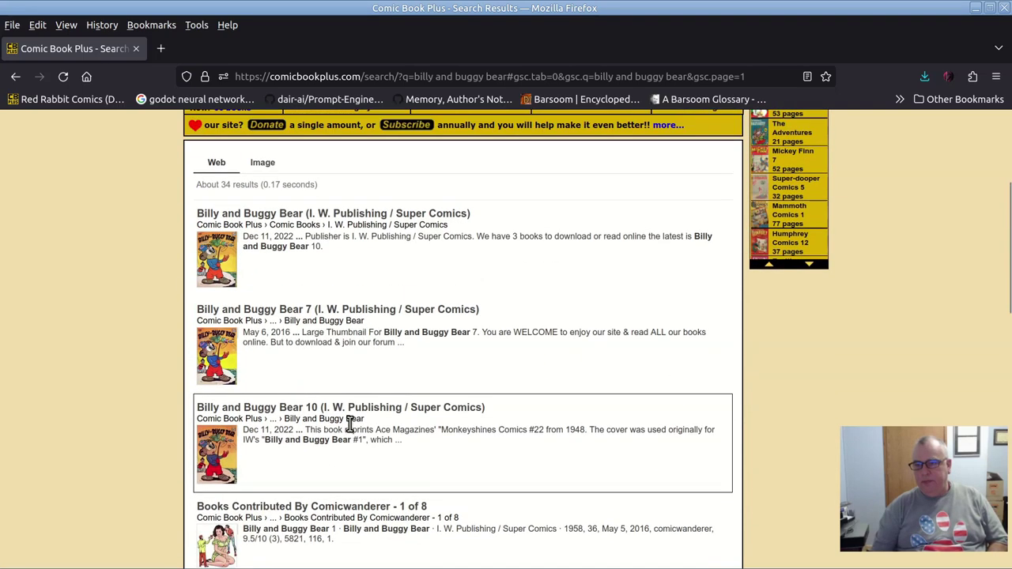
scroll(335, 322, up, 2)
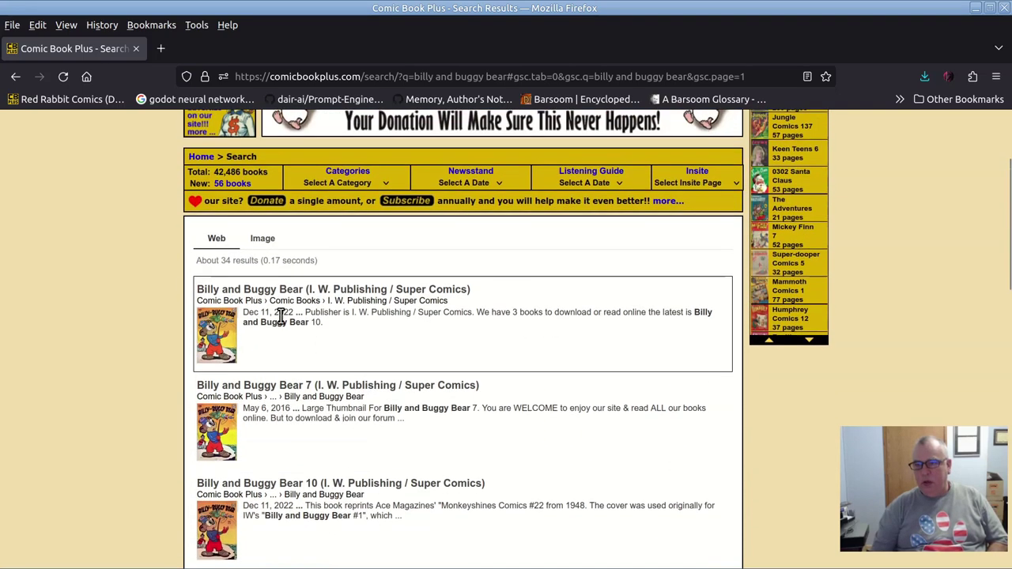
click(271, 285)
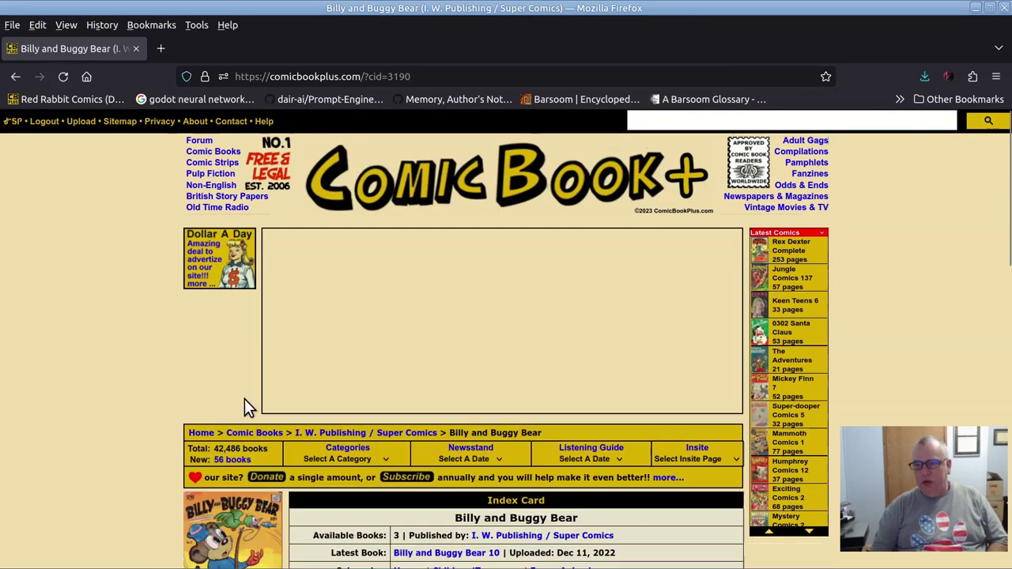
- Open the book page of the series' latest issue, Billy and Buggy Bear 10
scroll(128, 400, down, 3)
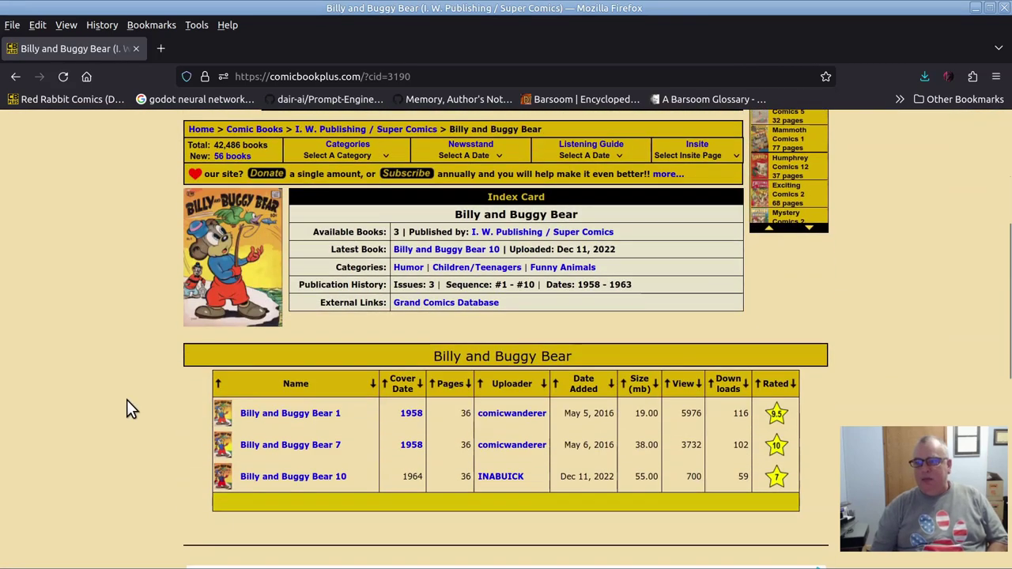
click(436, 252)
scroll(138, 340, down, 3)
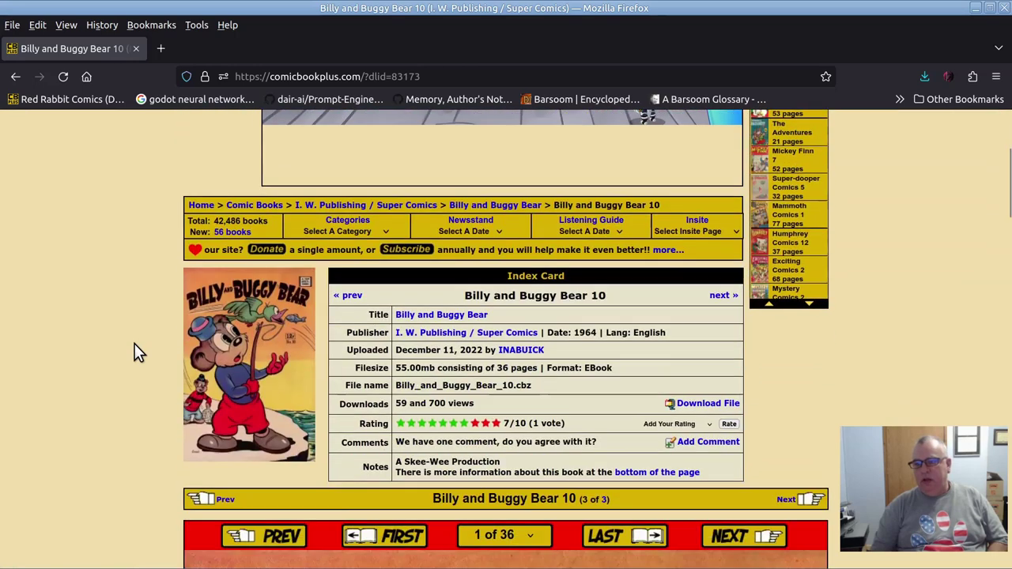
- Download the comic's CBZ file and save it as Billy_and_Buggy_Bear_10.cbz in the comics/Billy and Buggy Bear folder
scroll(136, 352, down, 3)
scroll(136, 352, down, 3)
scroll(136, 351, up, 5)
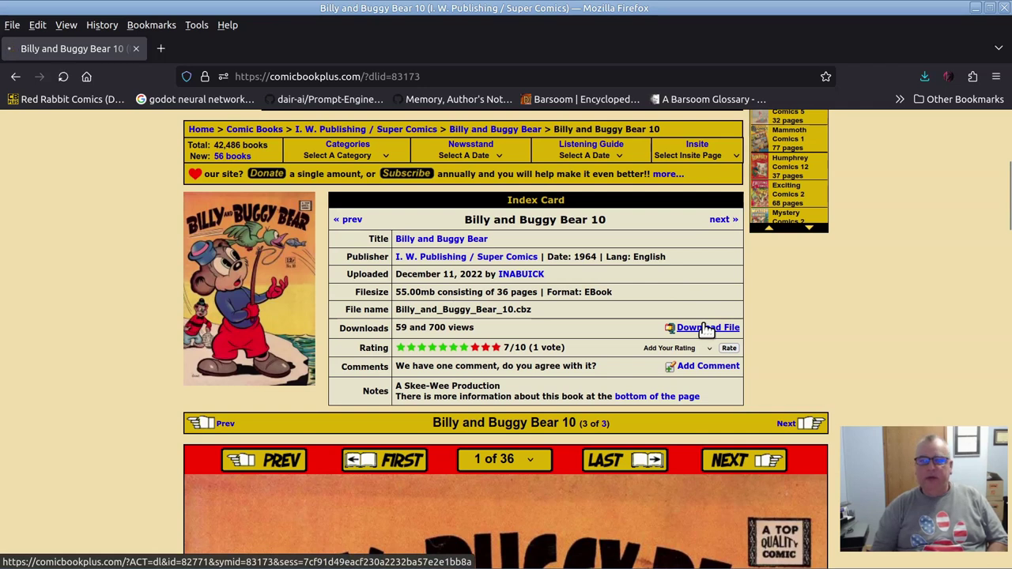
click(706, 329)
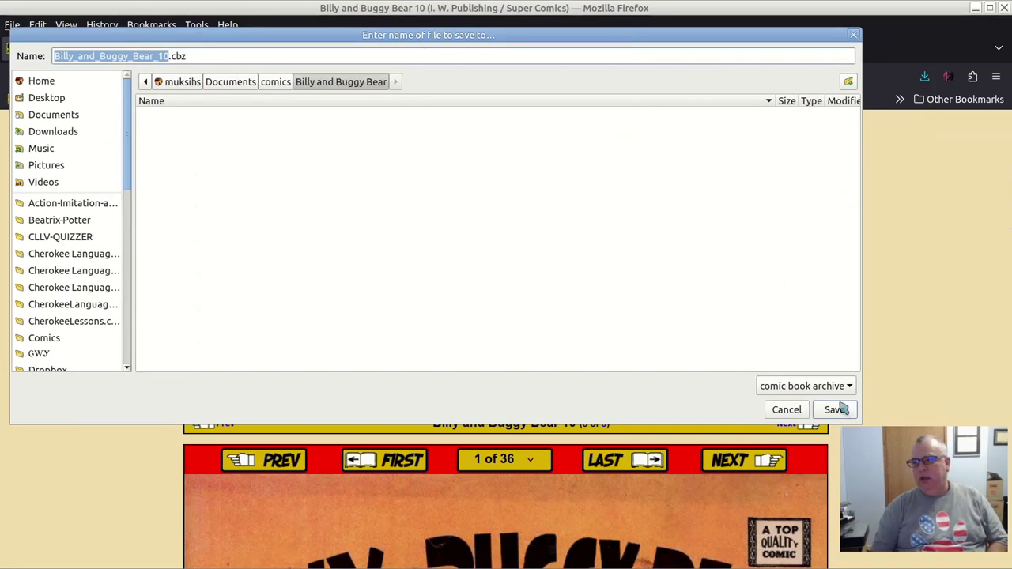
click(836, 409)
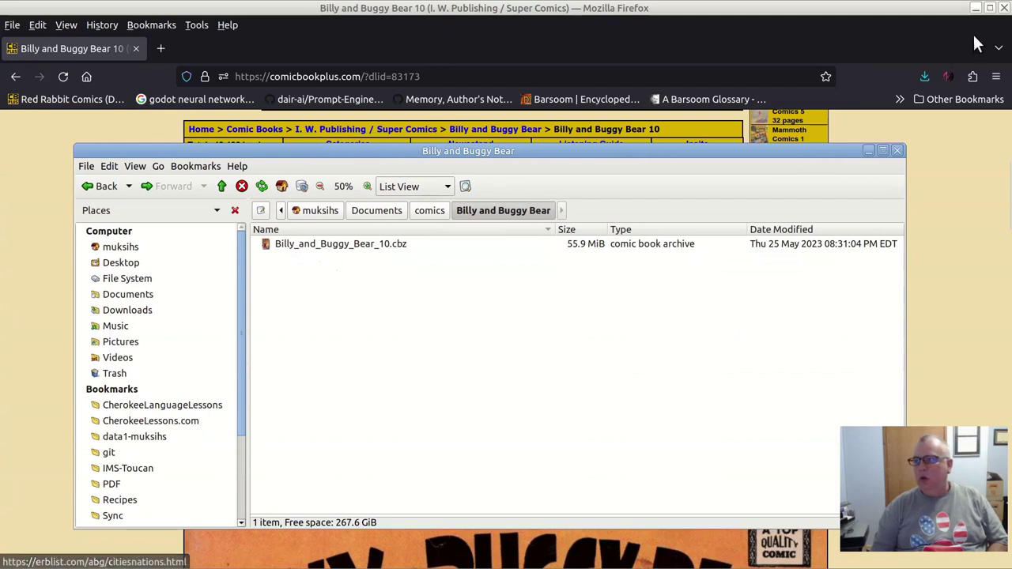
- Close the browser, then reposition and shorten the file manager window showing the downloaded comic
click(1004, 7)
drag(531, 152, 471, 40)
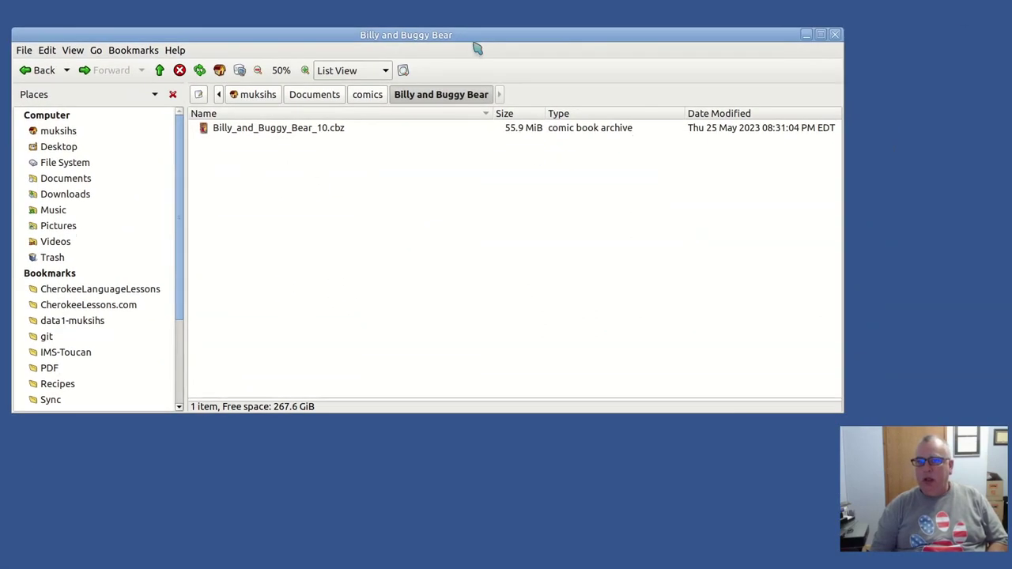
drag(721, 410, 721, 287)
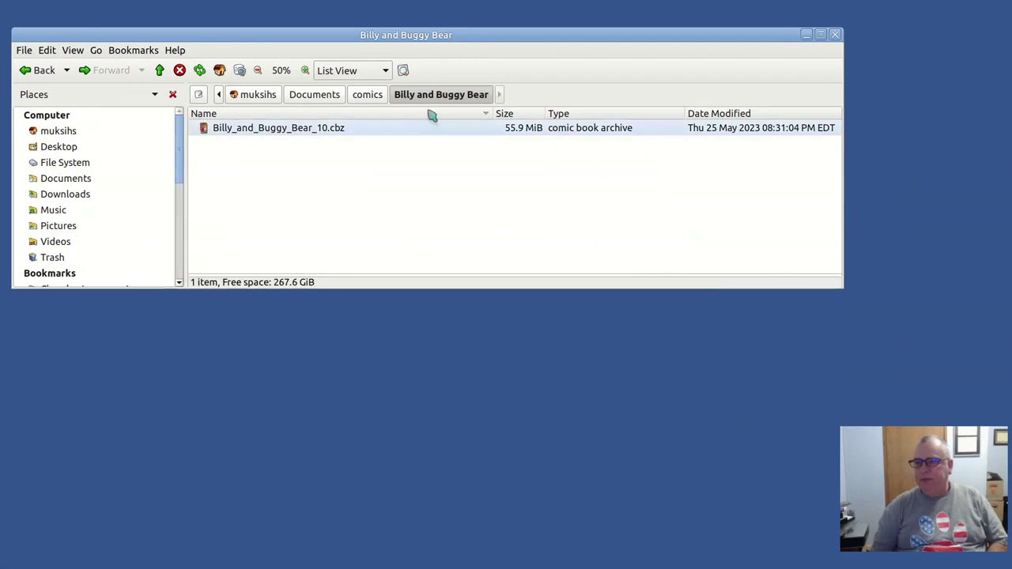
drag(420, 37, 403, 157)
click(332, 175)
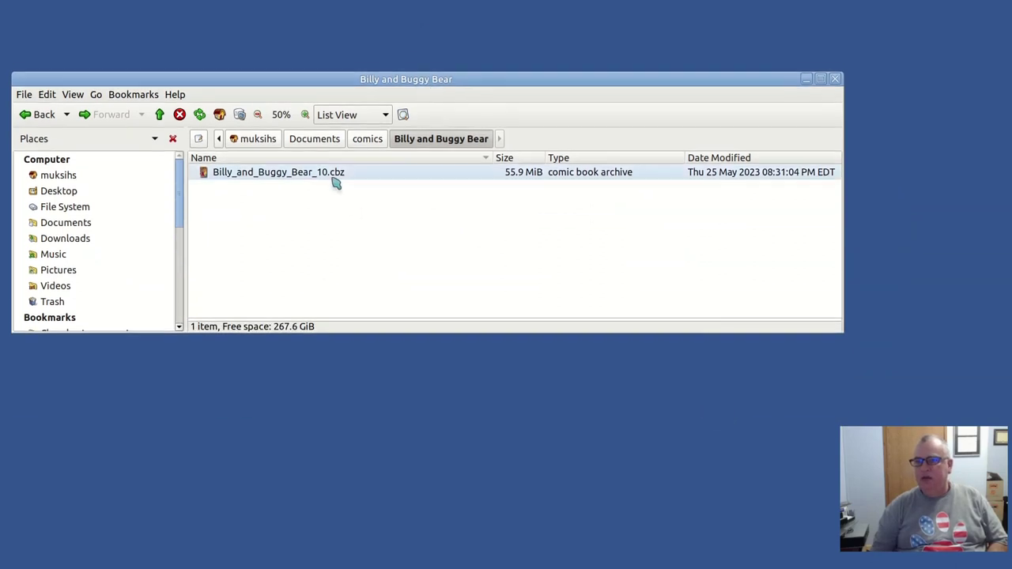
- Extract Billy_and_Buggy_Bear_10.cbz into the current folder and clear the file selection
right_click(279, 172)
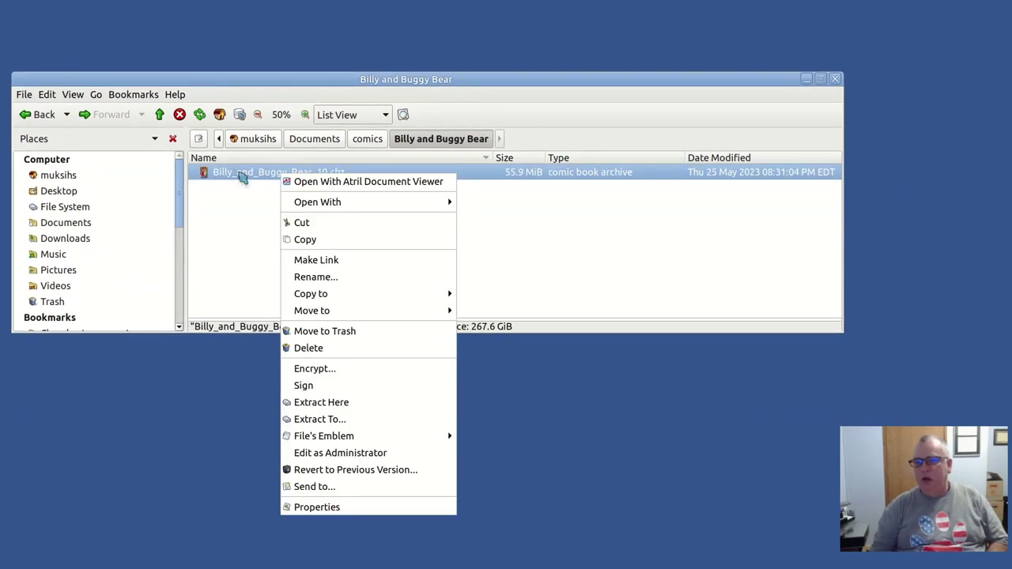
click(418, 405)
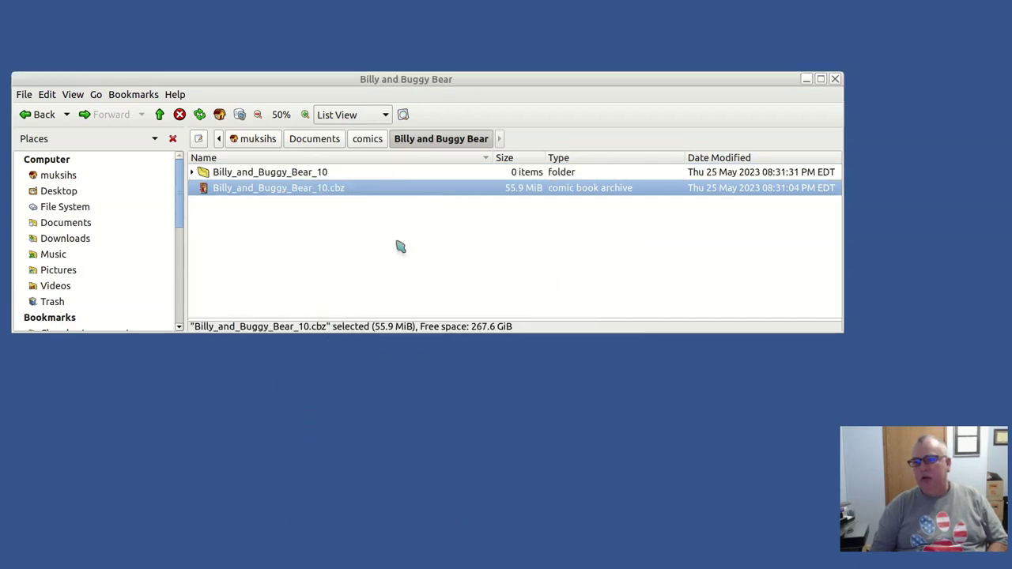
click(352, 244)
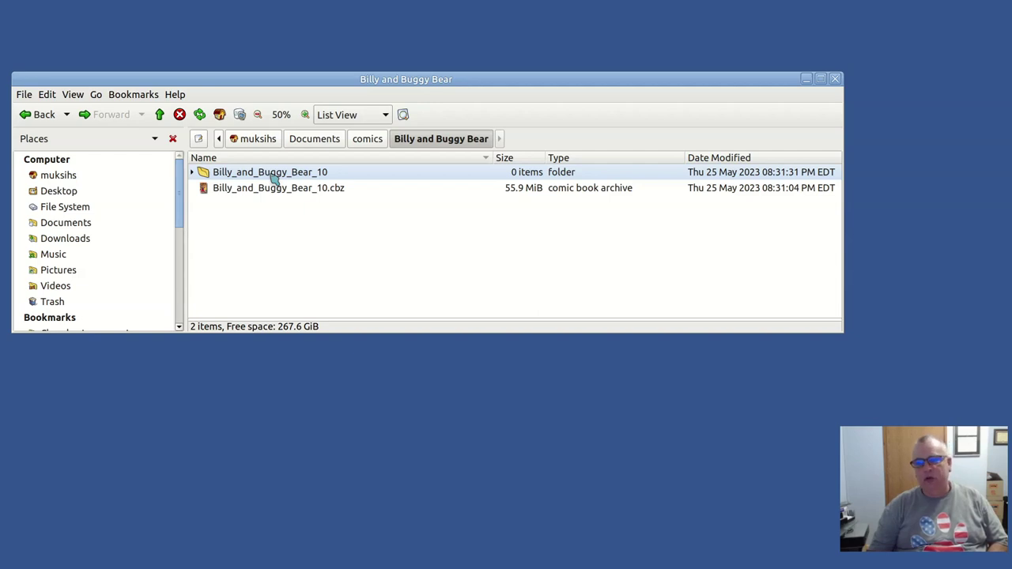
- Open the extracted Billy_and_Buggy_Bear_10 folder and make the file manager window taller to list more images
click(310, 174)
double_click(310, 174)
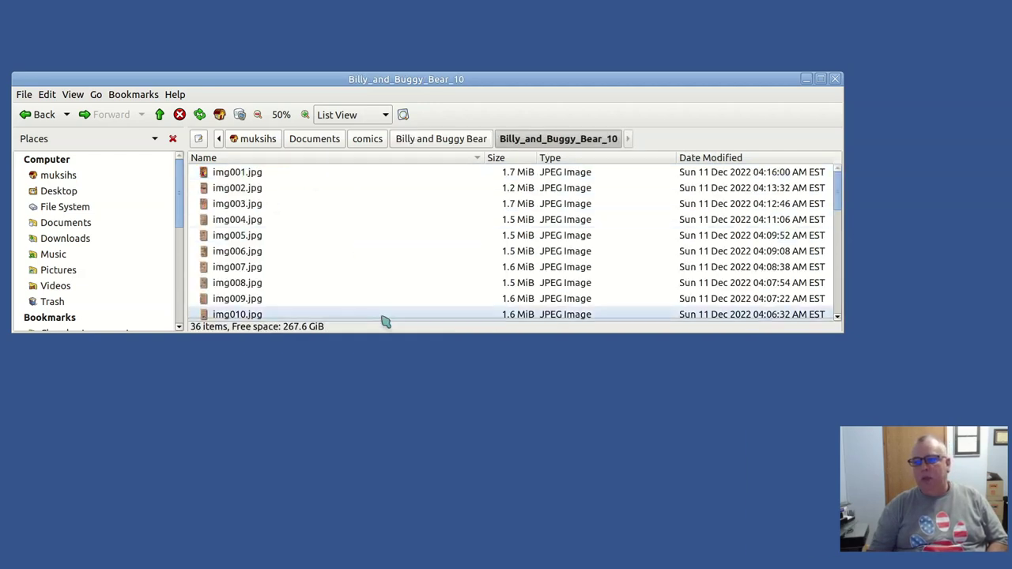
drag(377, 332, 378, 425)
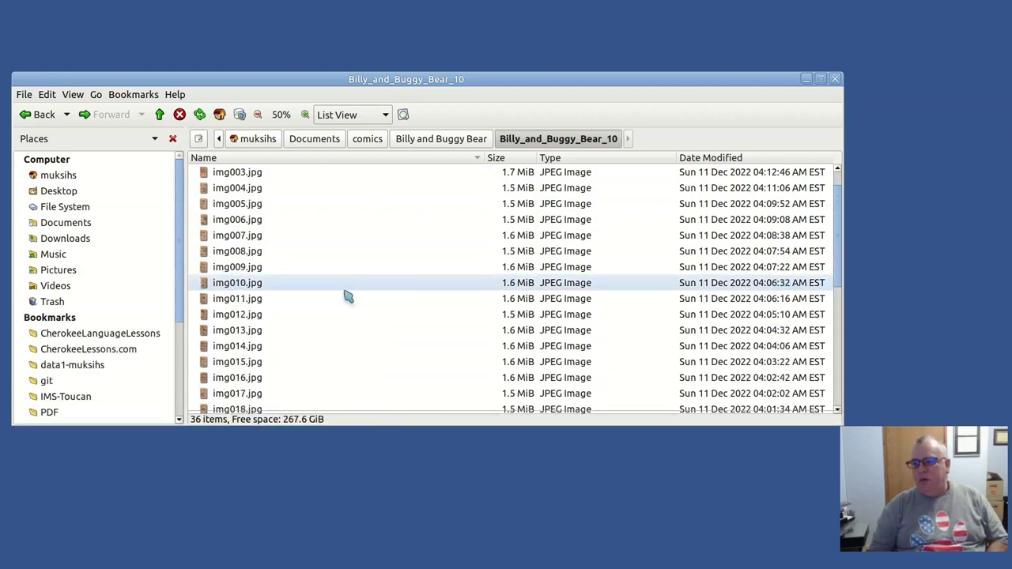
- View the comic's first three page images, img001.jpg to img003.jpg, and close the image viewer
click(256, 173)
click(256, 188)
click(256, 203)
click(259, 219)
click(265, 236)
click(262, 171)
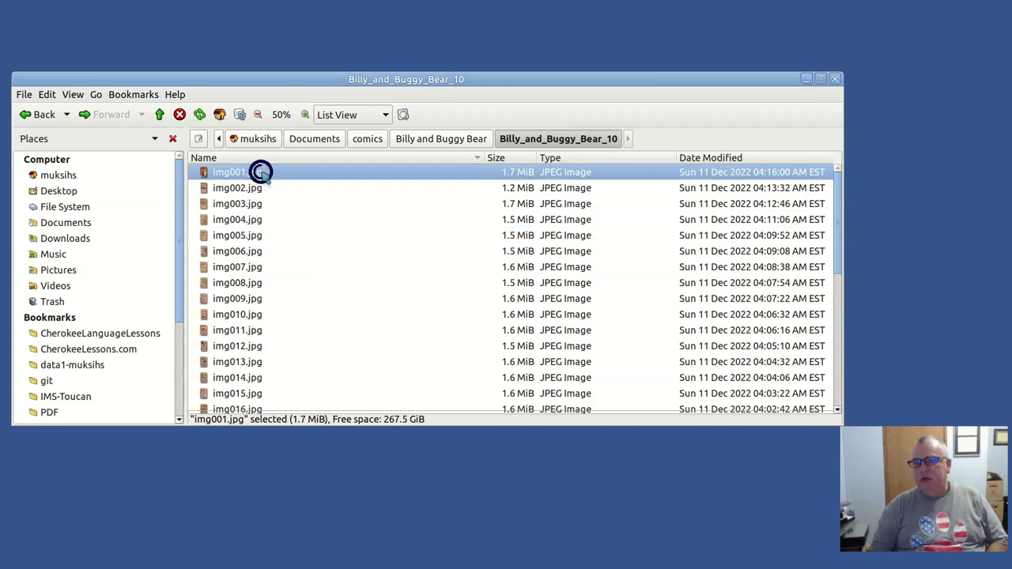
double_click(262, 172)
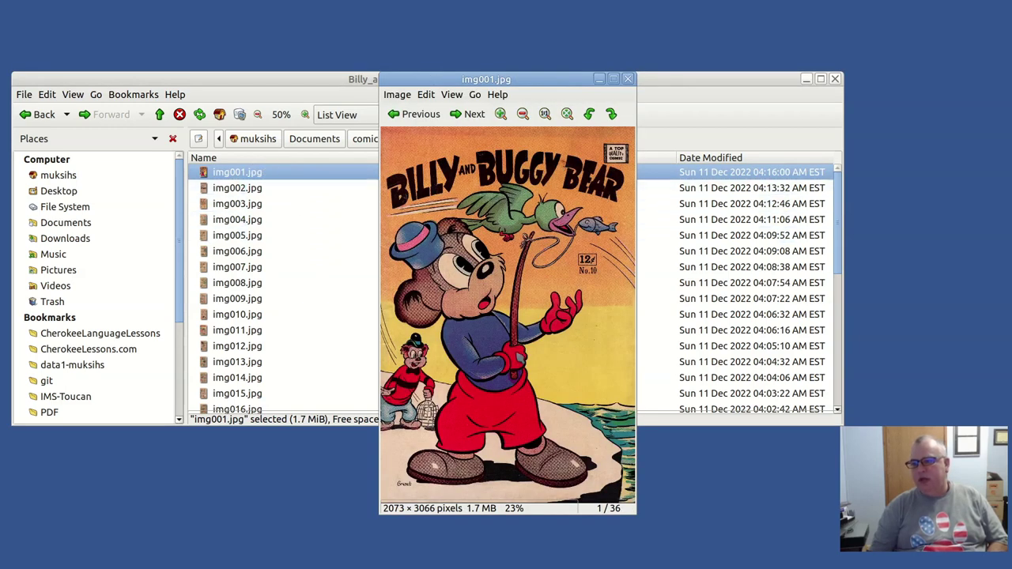
click(472, 117)
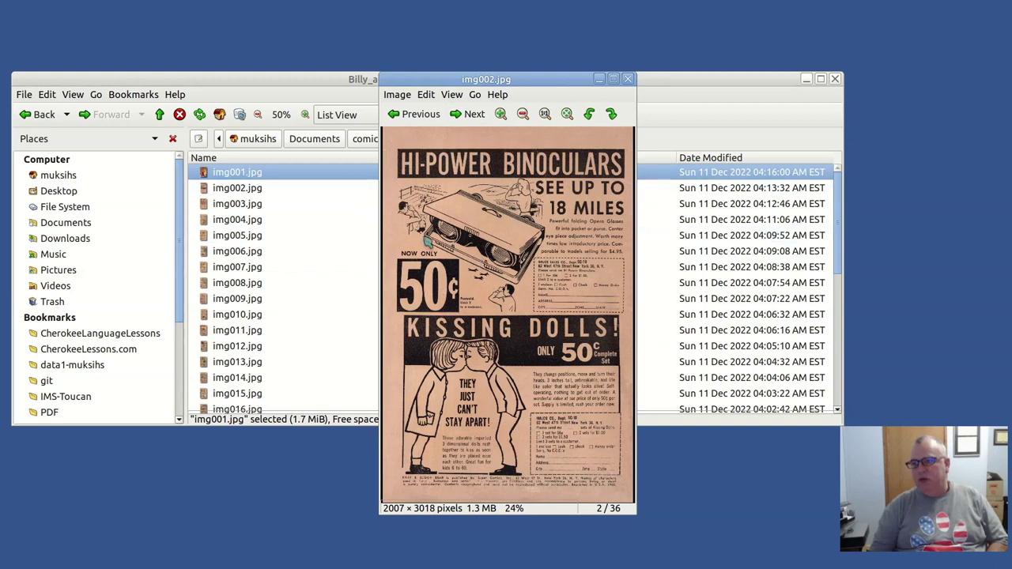
click(474, 115)
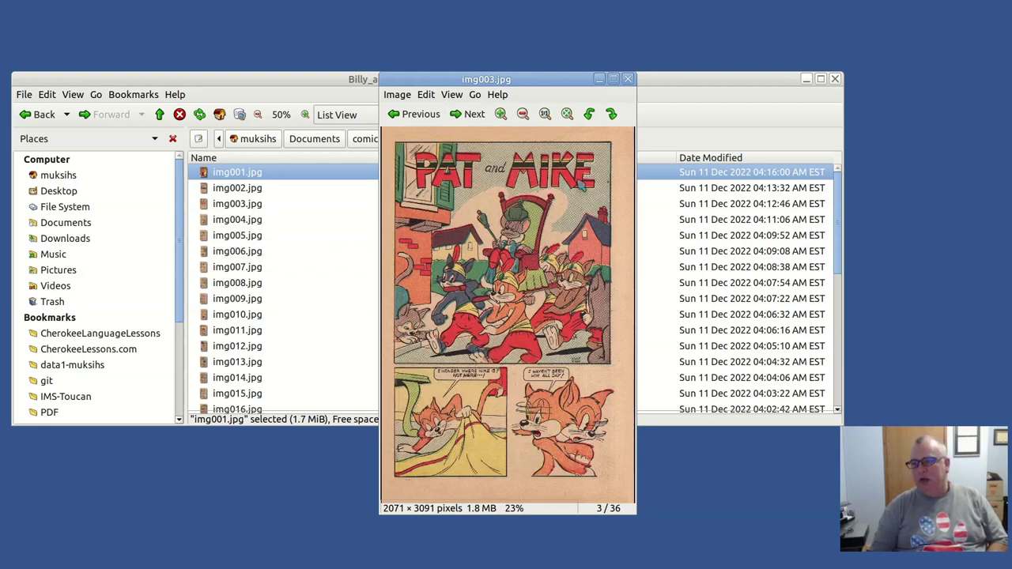
click(627, 79)
- Open the Salty Turtle page img029.jpg in a maximized image viewer, enlarged to 79%
scroll(269, 345, down, 4)
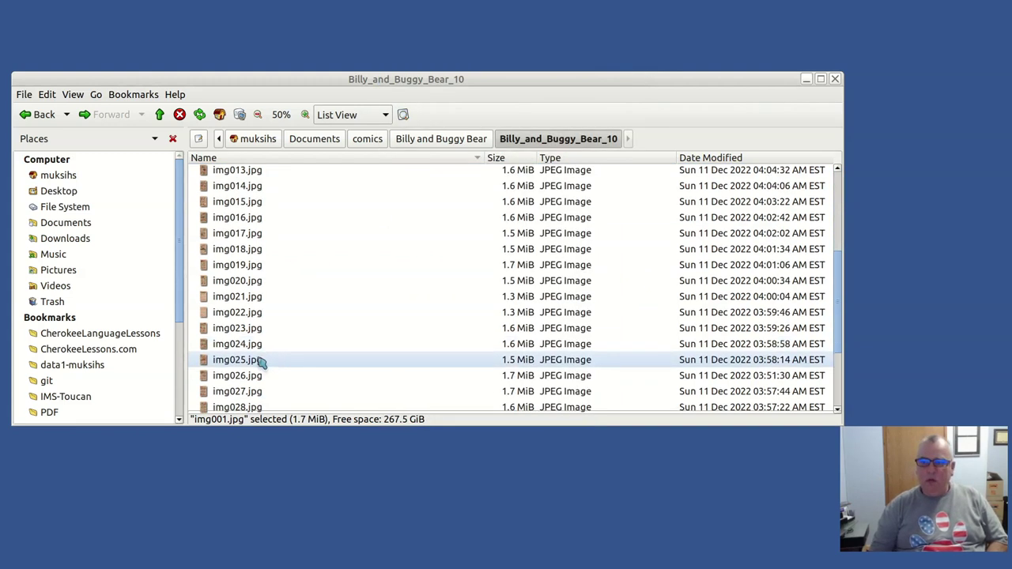
scroll(261, 348, down, 1)
double_click(260, 360)
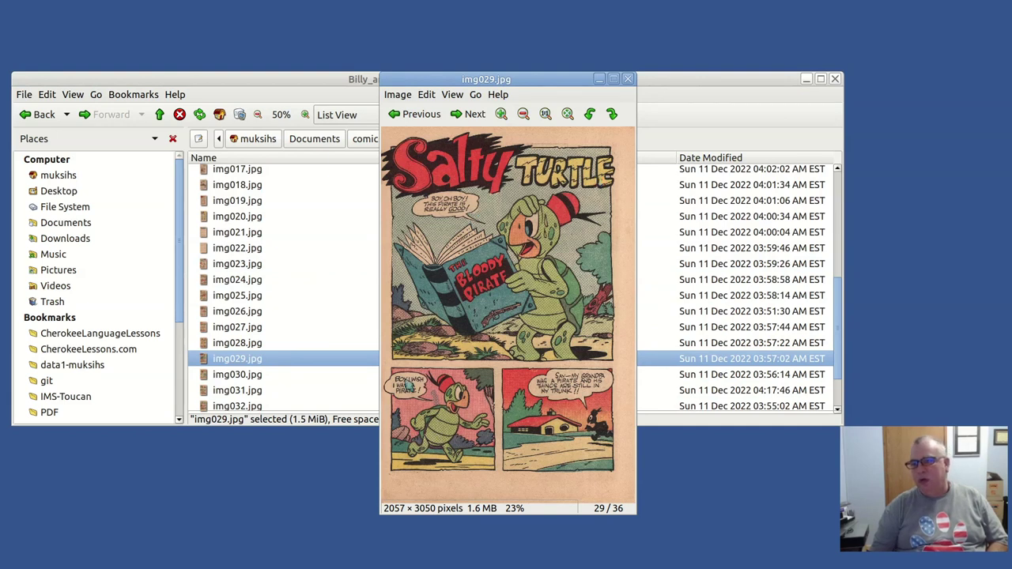
click(614, 79)
scroll(963, 259, up, 10)
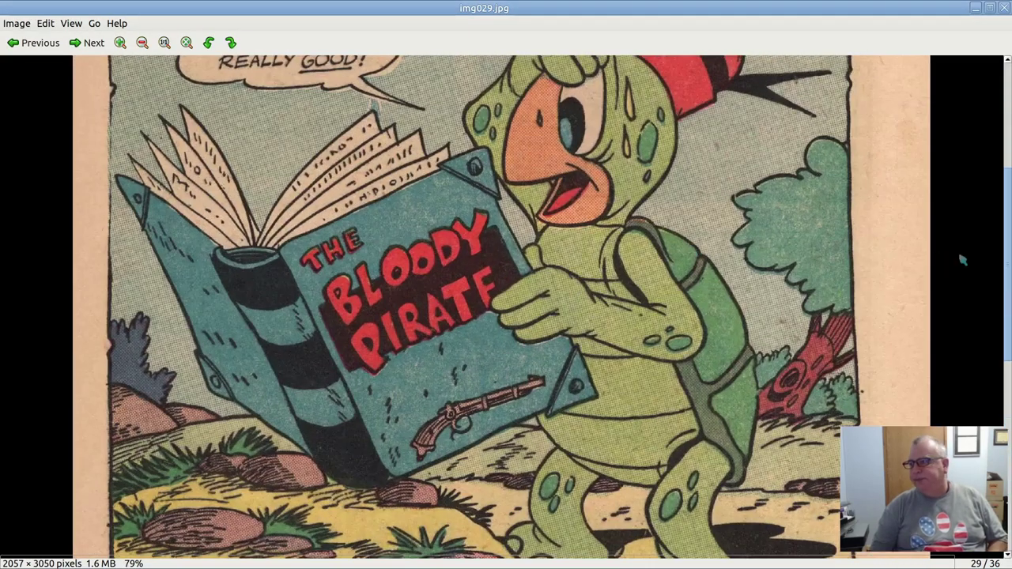
- Examine the Salty Turtle page from the title to the lower panels, checking the artwork and speech bubbles
drag(1007, 262, 1007, 150)
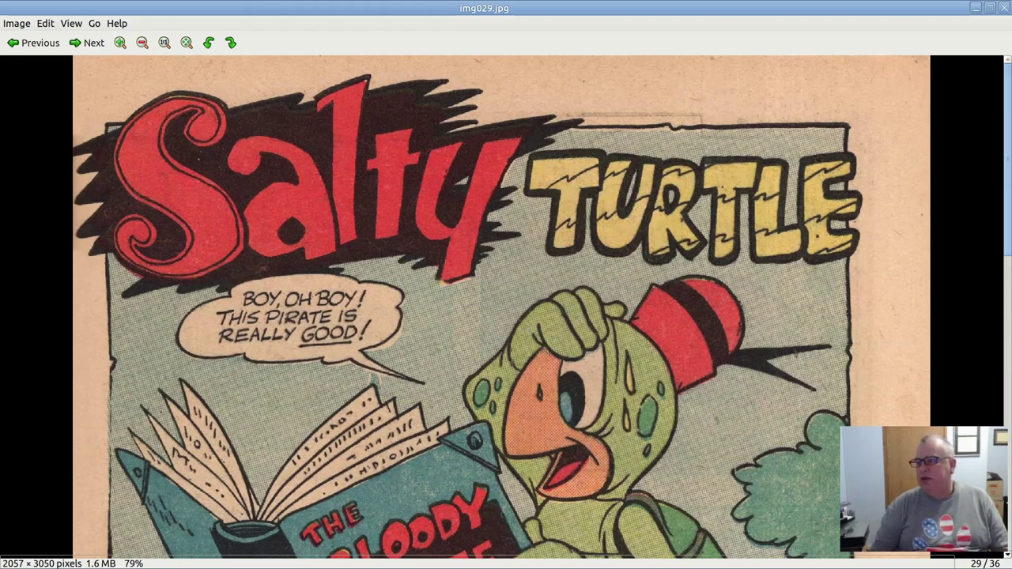
drag(1008, 132, 1009, 103)
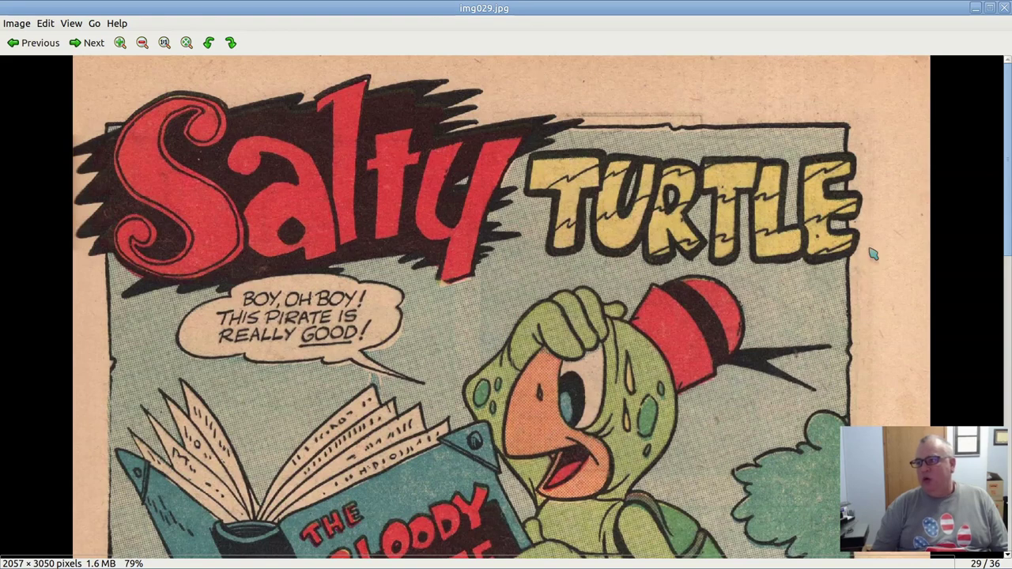
drag(1009, 174, 1000, 484)
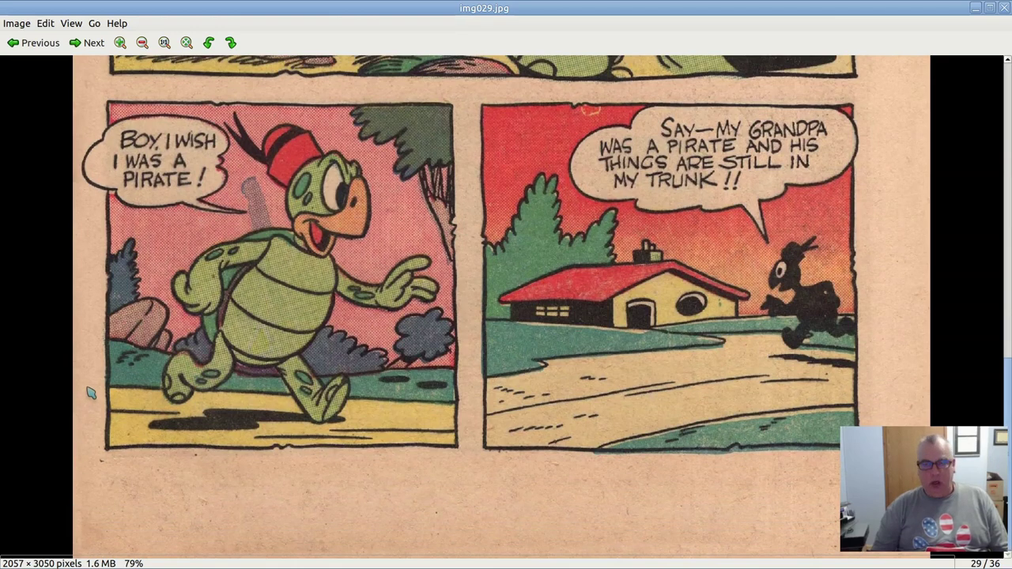
drag(1009, 398, 1007, 304)
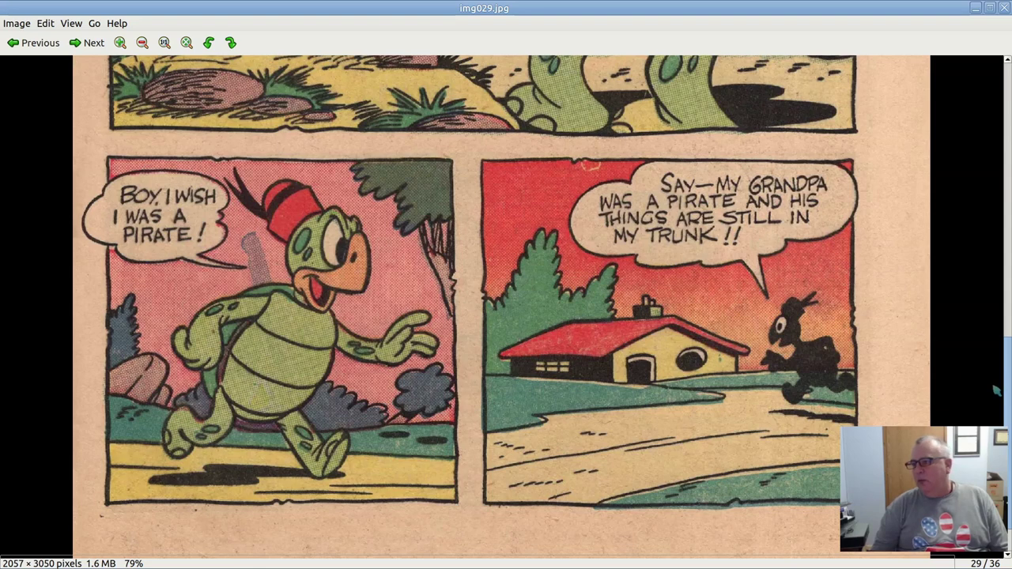
drag(1009, 390, 1009, 202)
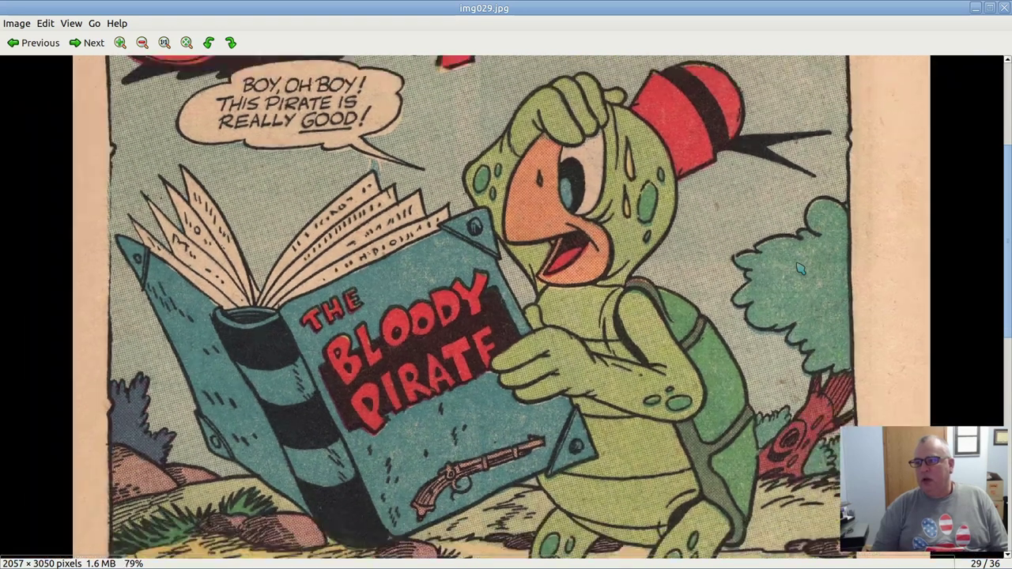
scroll(853, 269, down, 1)
scroll(1009, 274, up, 3)
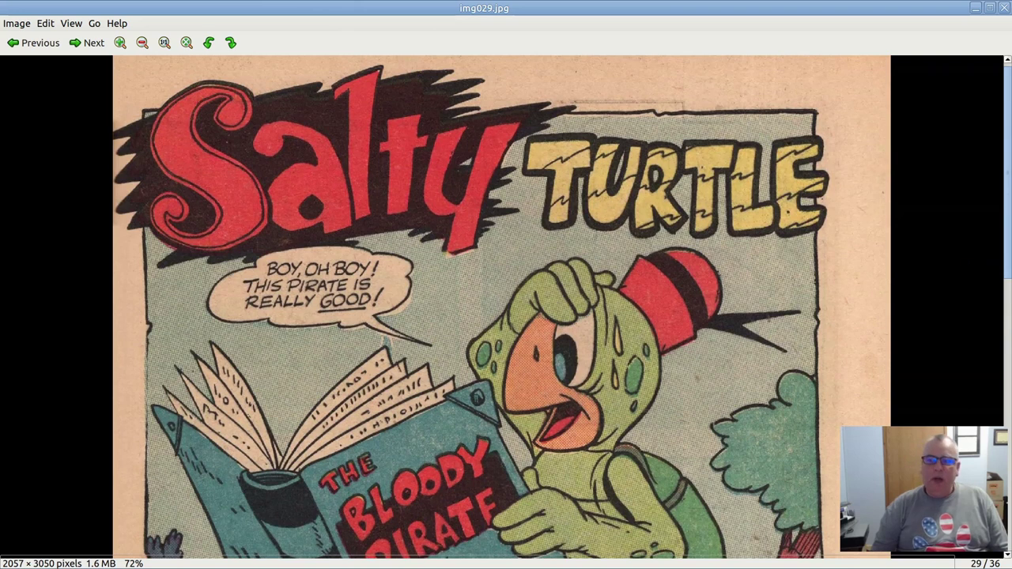
scroll(1009, 273, down, 3)
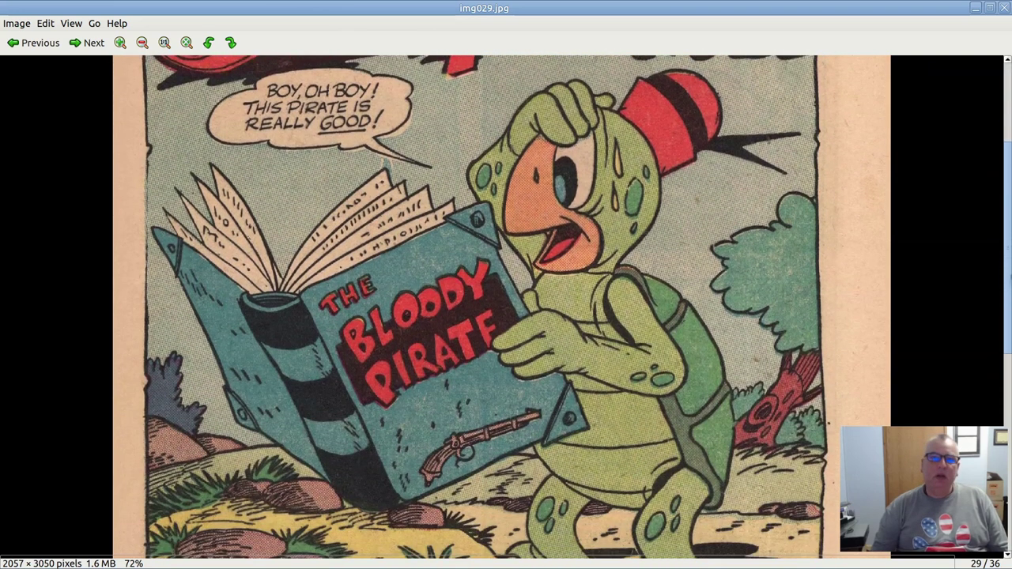
- Examine the Salty Turtle page's large book panel and the two lower panels, returning to the opening speech bubble
scroll(1008, 274, down, 1)
scroll(525, 331, up, 1)
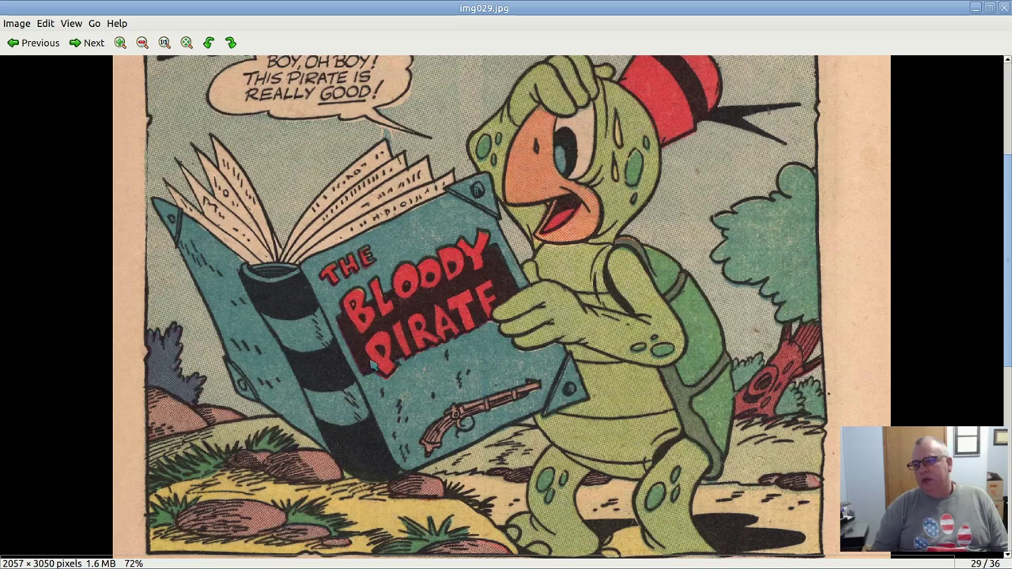
scroll(828, 391, down, 5)
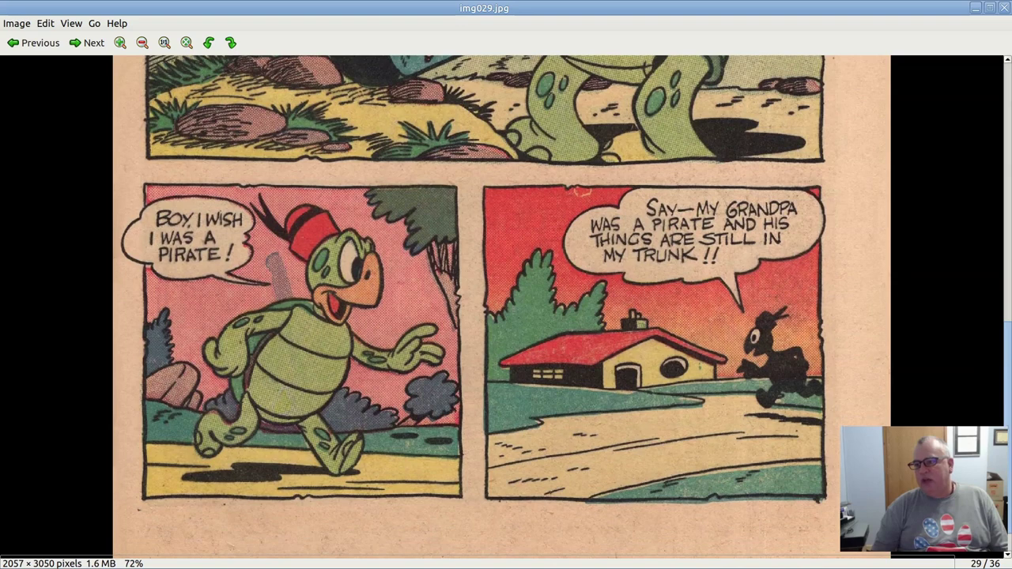
scroll(473, 221, up, 9)
scroll(474, 222, down, 5)
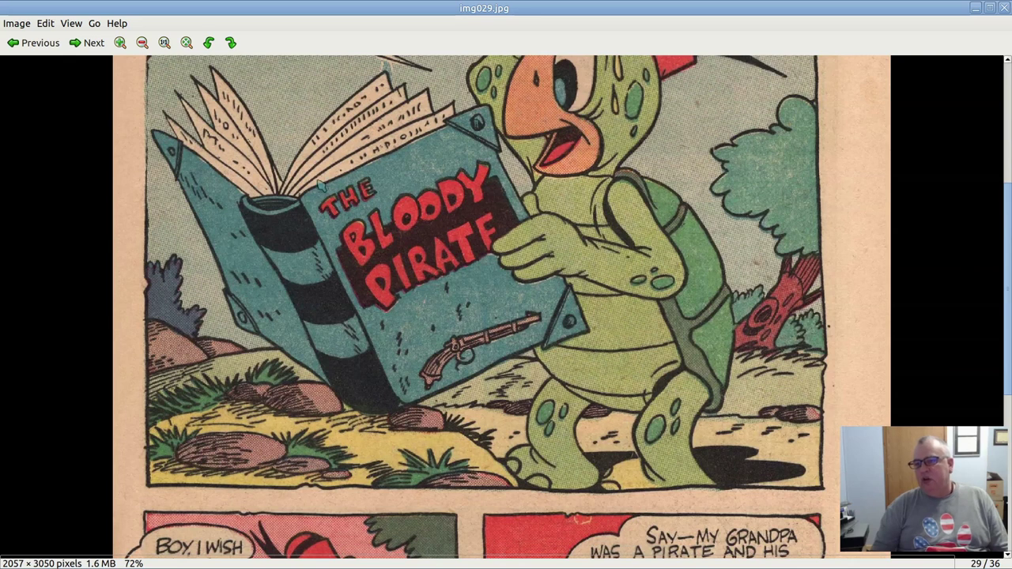
scroll(352, 211, up, 3)
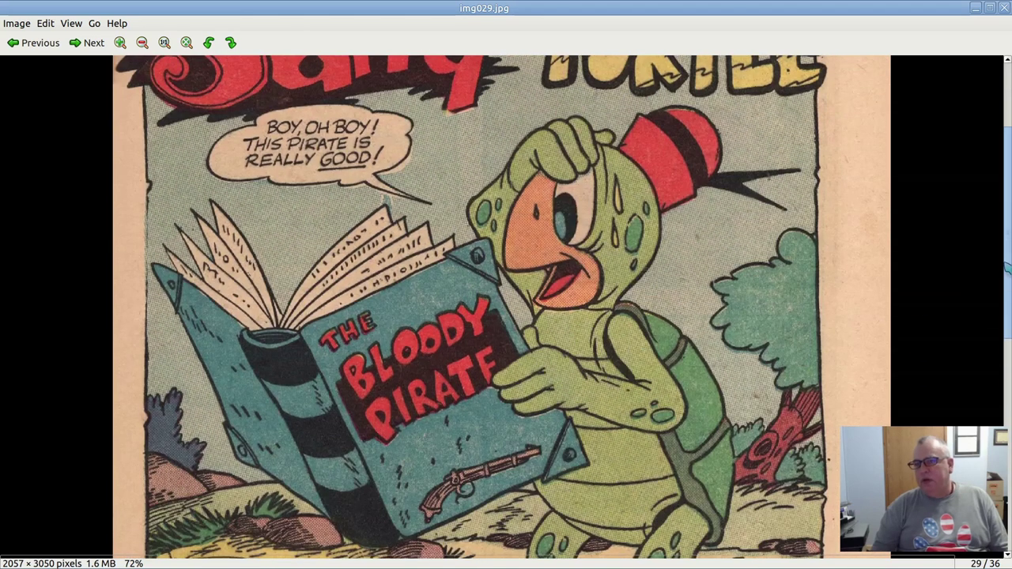
- View the following comic pages img030.jpg to img032.jpg and examine the Rudy Ratt wanted poster panel enlarged
click(86, 42)
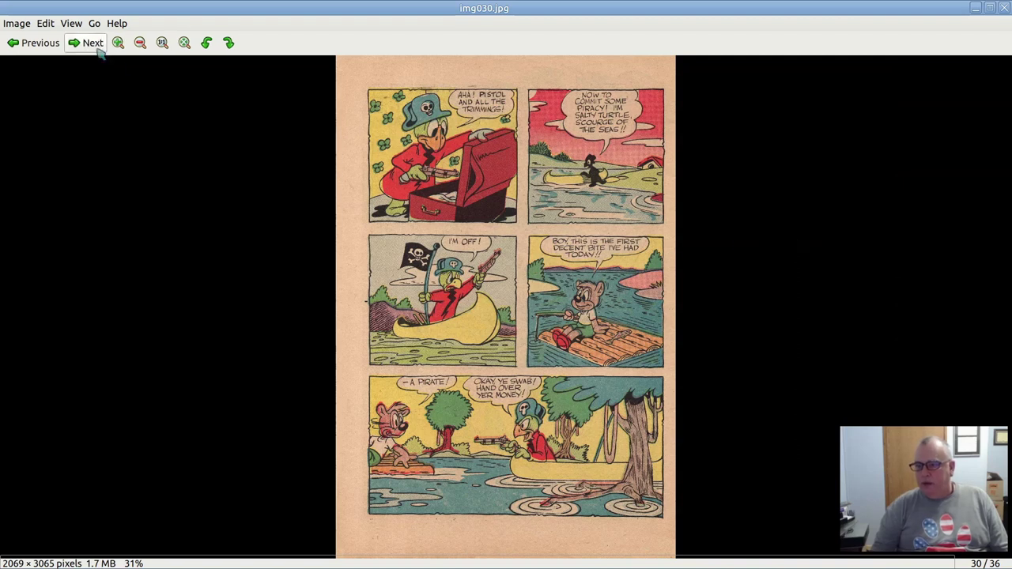
click(94, 44)
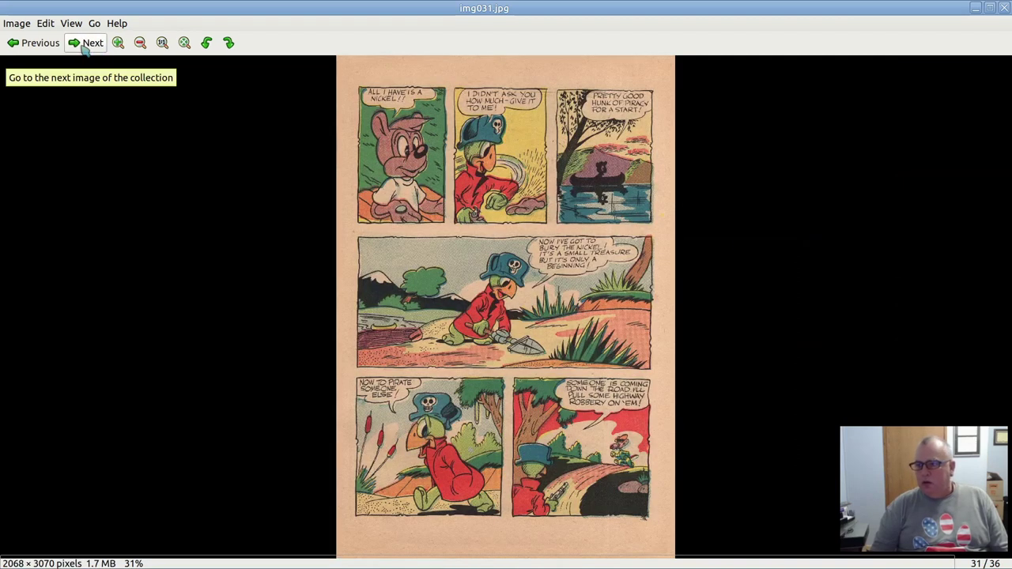
click(85, 44)
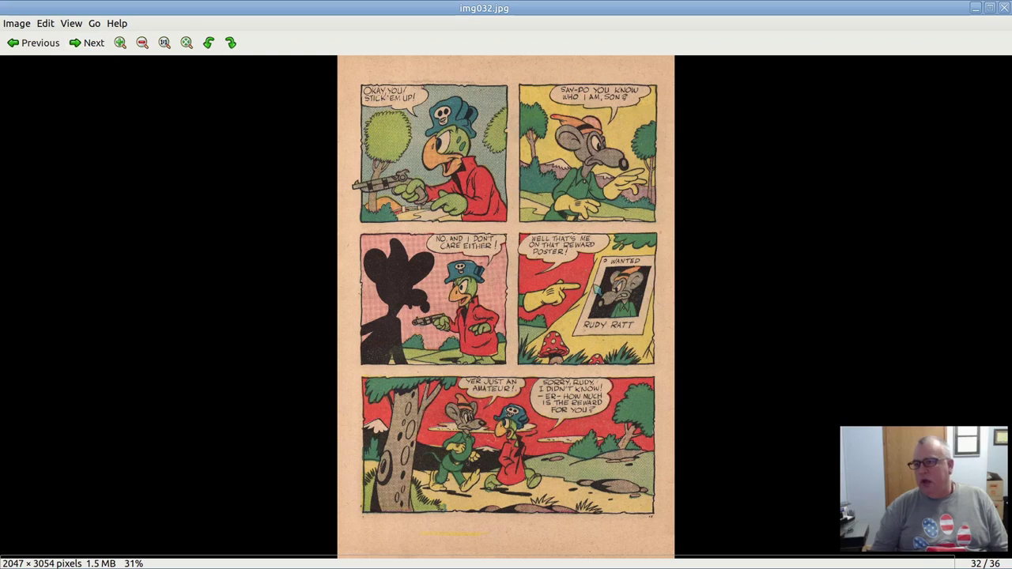
scroll(698, 312, up, 1)
scroll(698, 312, up, 2)
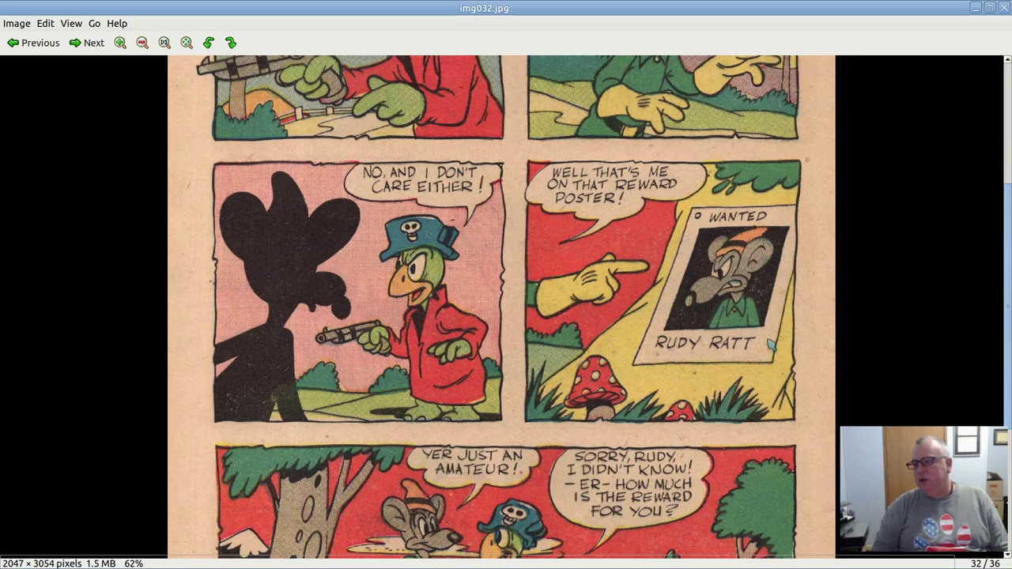
scroll(449, 152, down, 3)
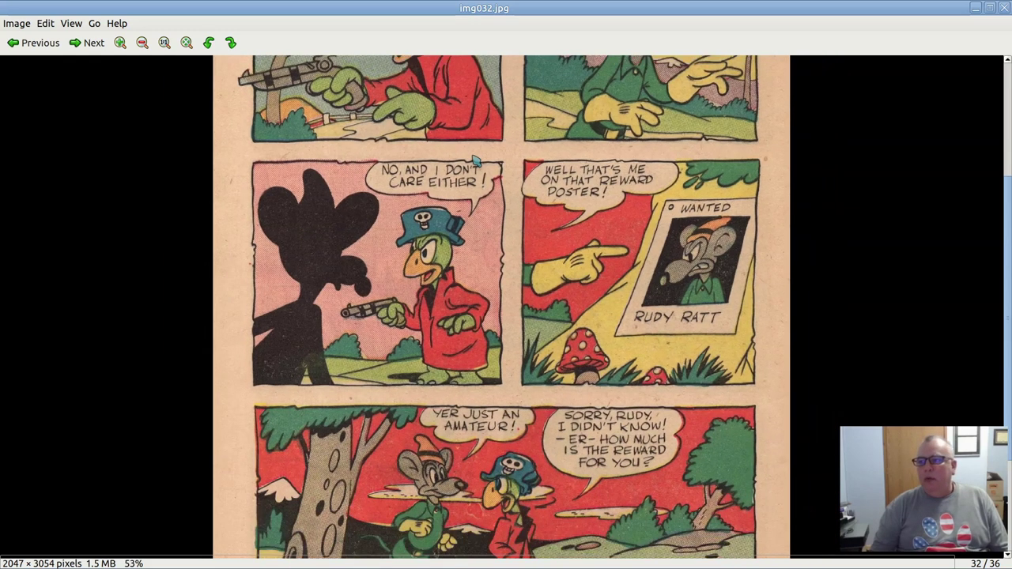
scroll(475, 160, down, 3)
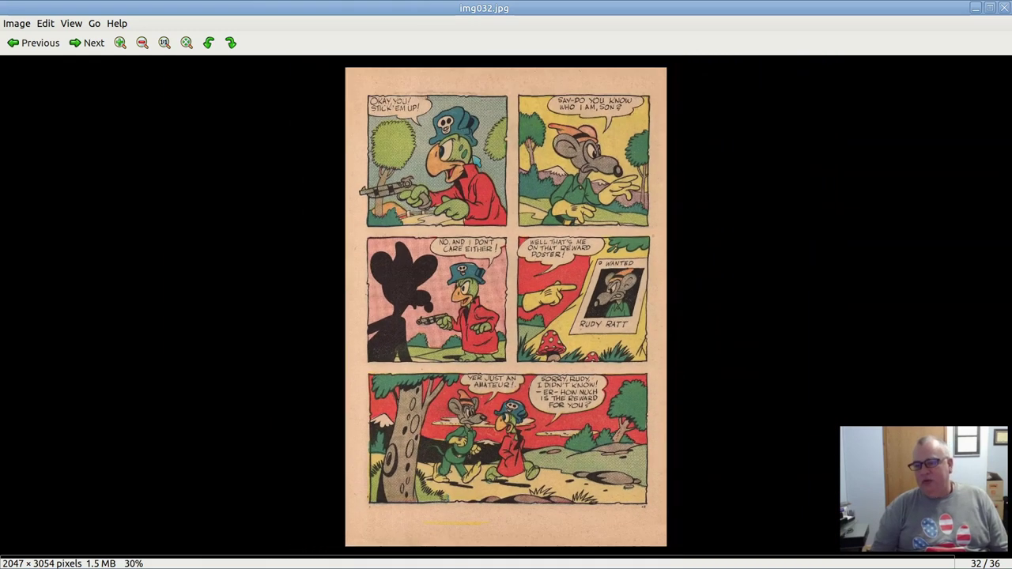
scroll(506, 306, up, 1)
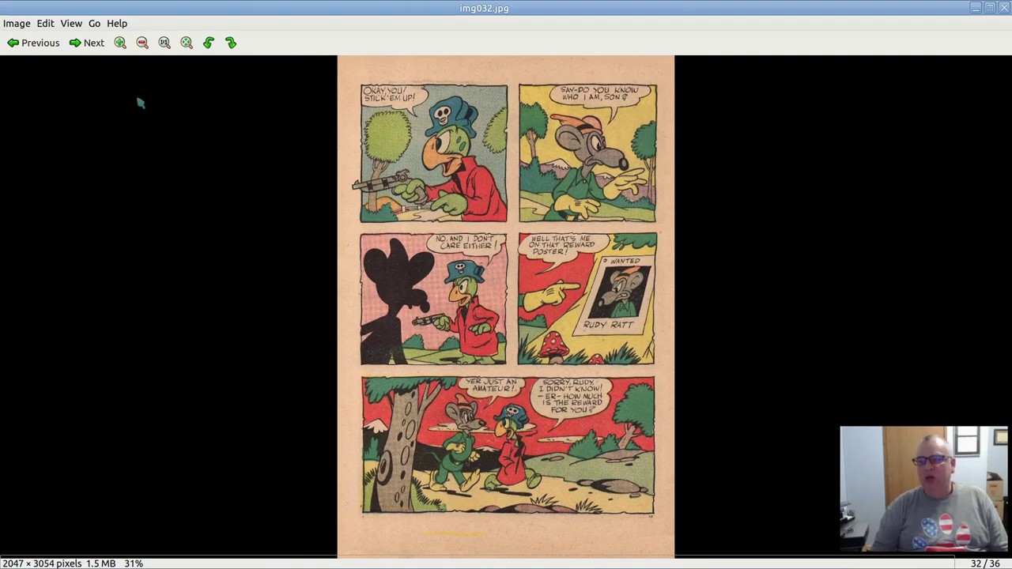
- Go back to page img030.jpg and close the image viewer
click(19, 40)
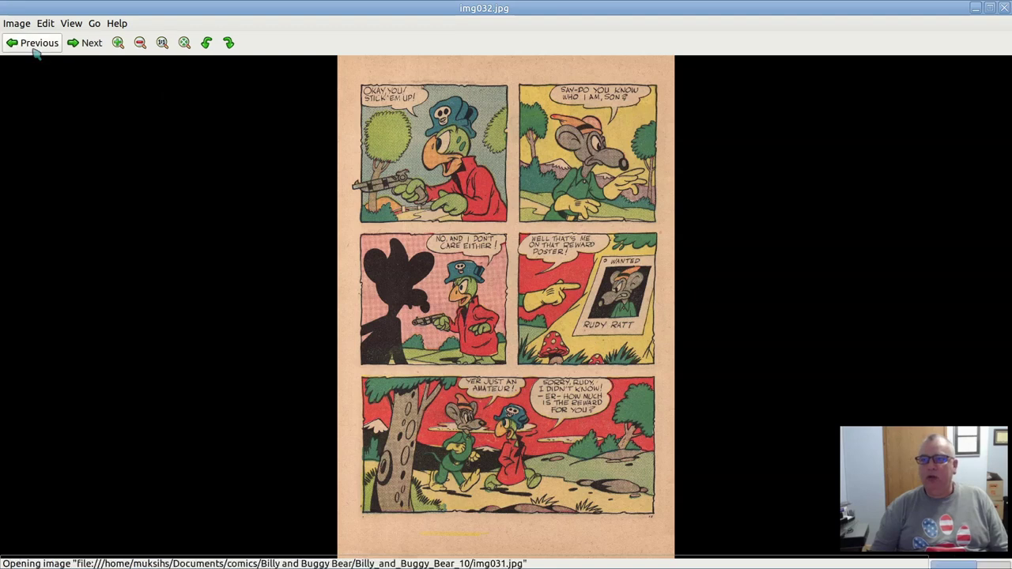
click(19, 40)
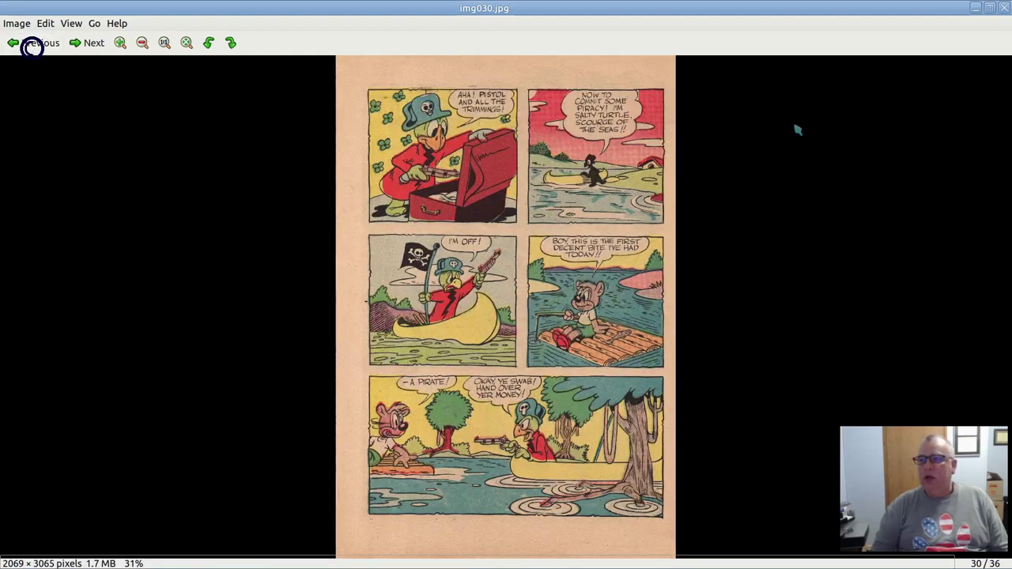
click(1004, 8)
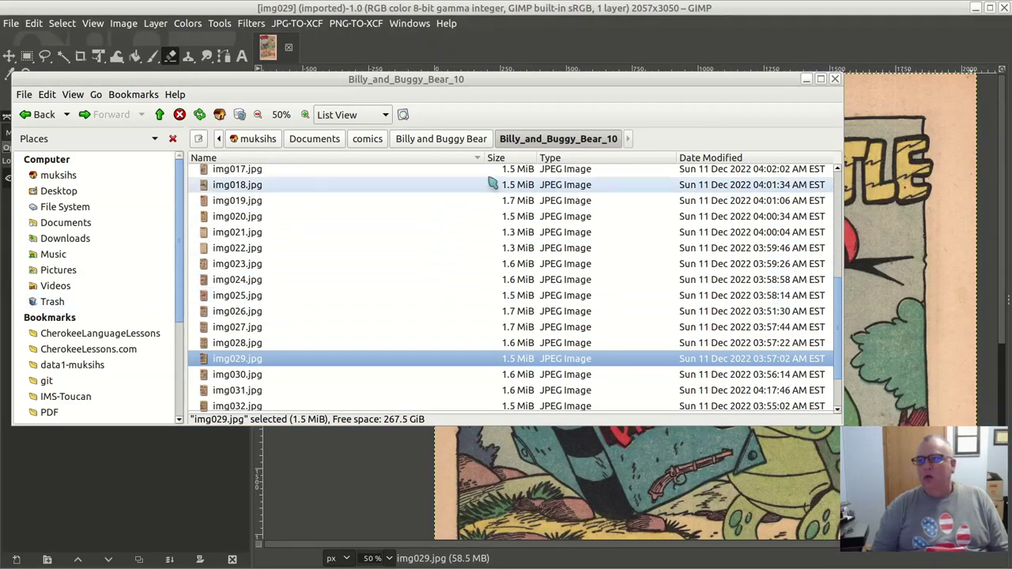
- Switch to GIMP, close the already loaded page image and open img029.jpg from the Billy_and_Buggy_Bear_10 folder
click(297, 49)
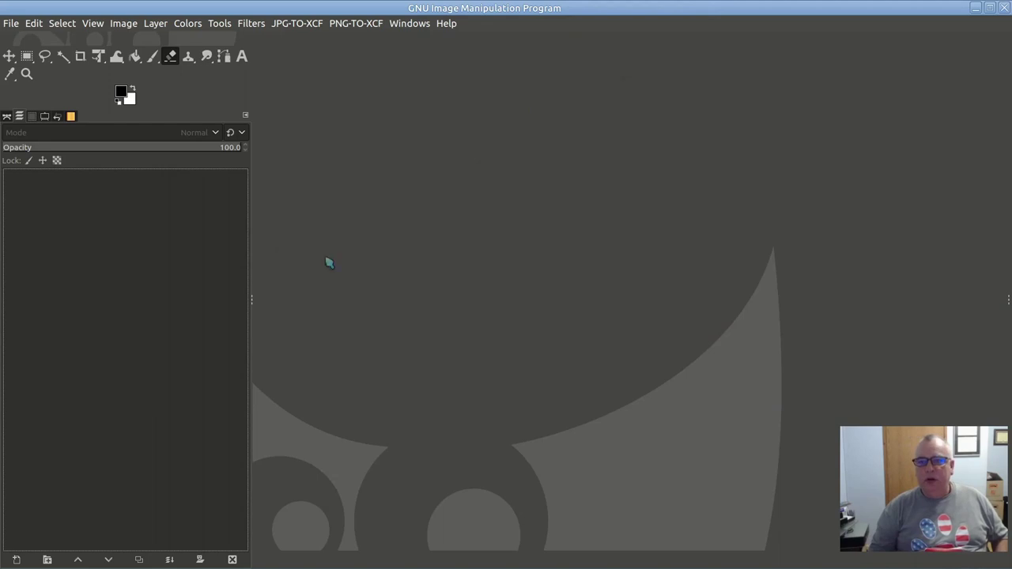
click(11, 23)
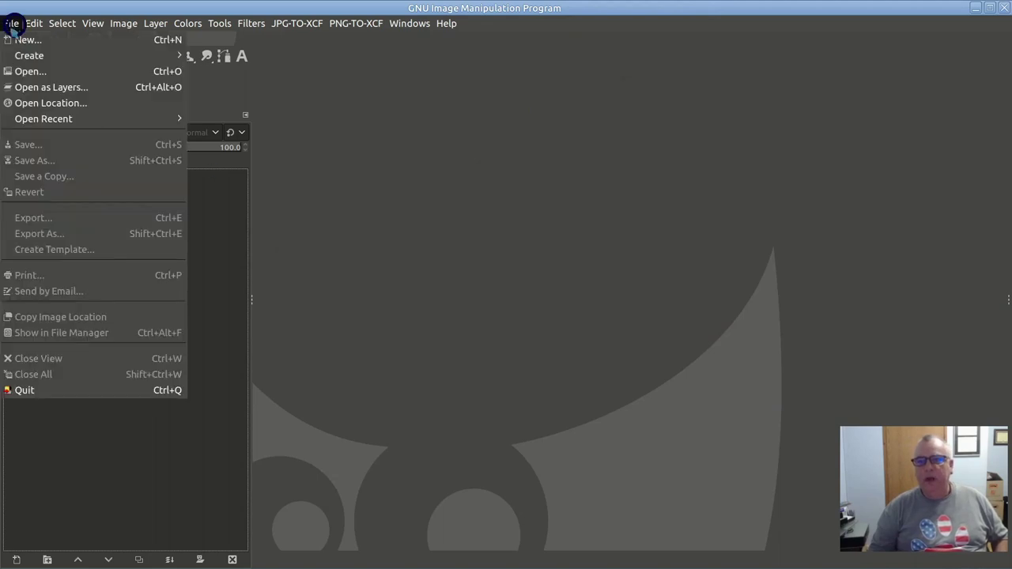
click(25, 74)
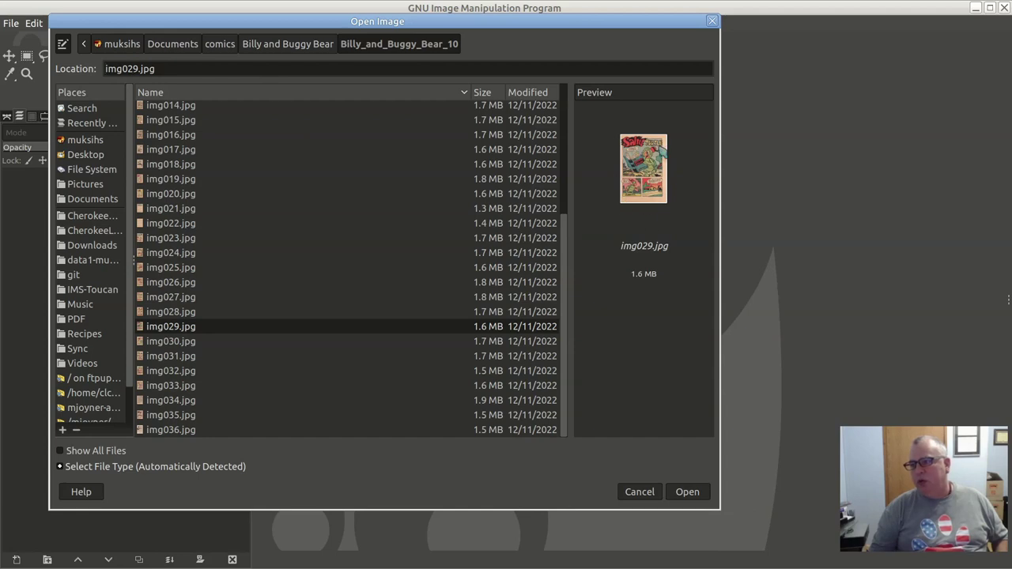
click(685, 493)
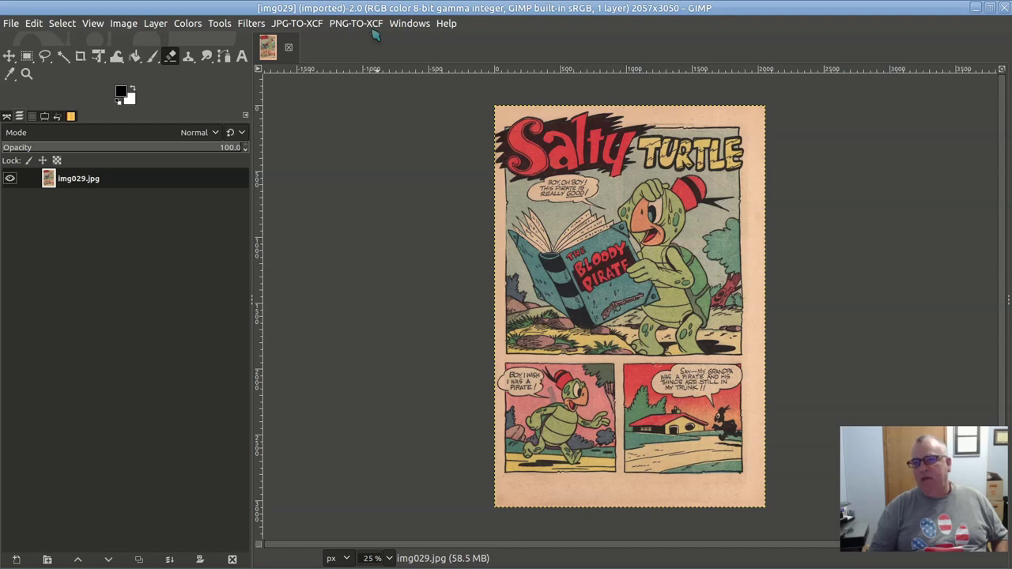
- Save the image as img029.xcf in the Billy_and_Buggy_Bear_10 folder
click(12, 24)
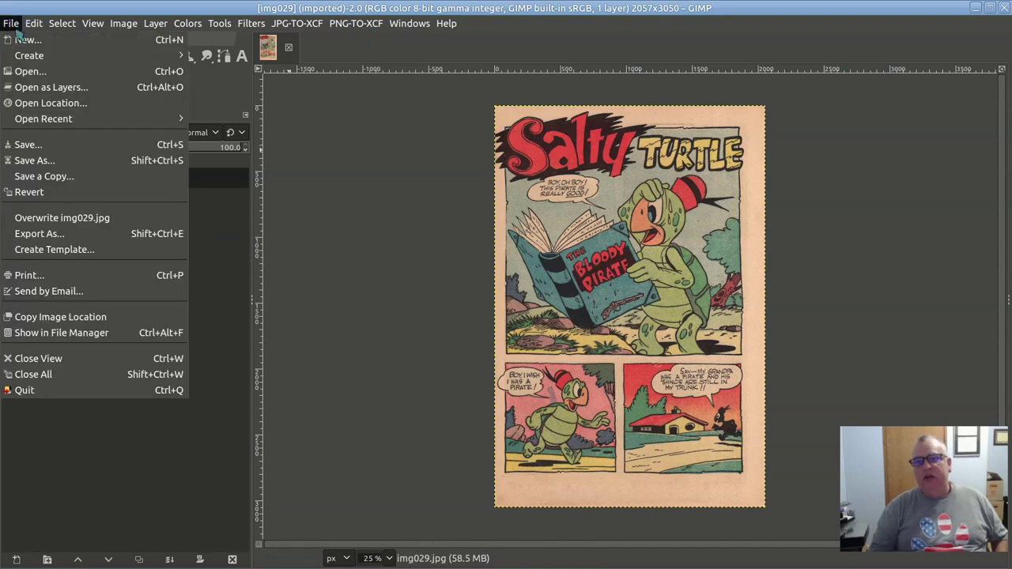
click(98, 161)
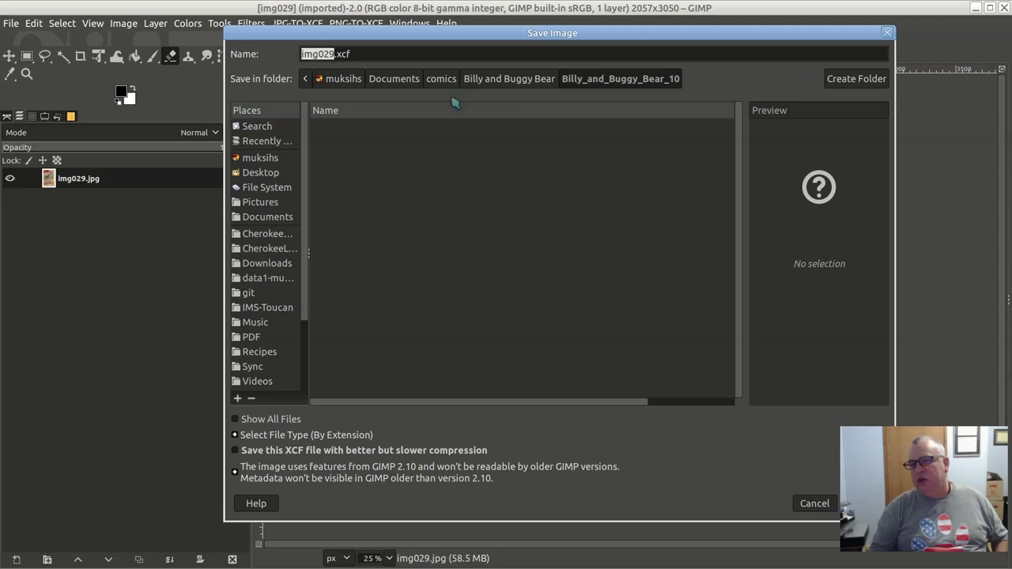
drag(742, 34, 578, 28)
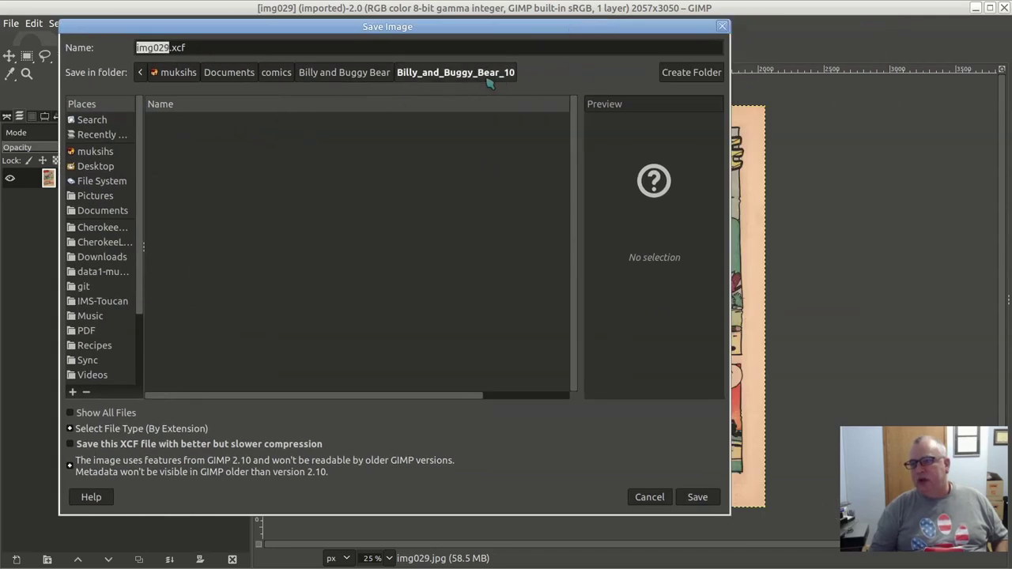
click(697, 497)
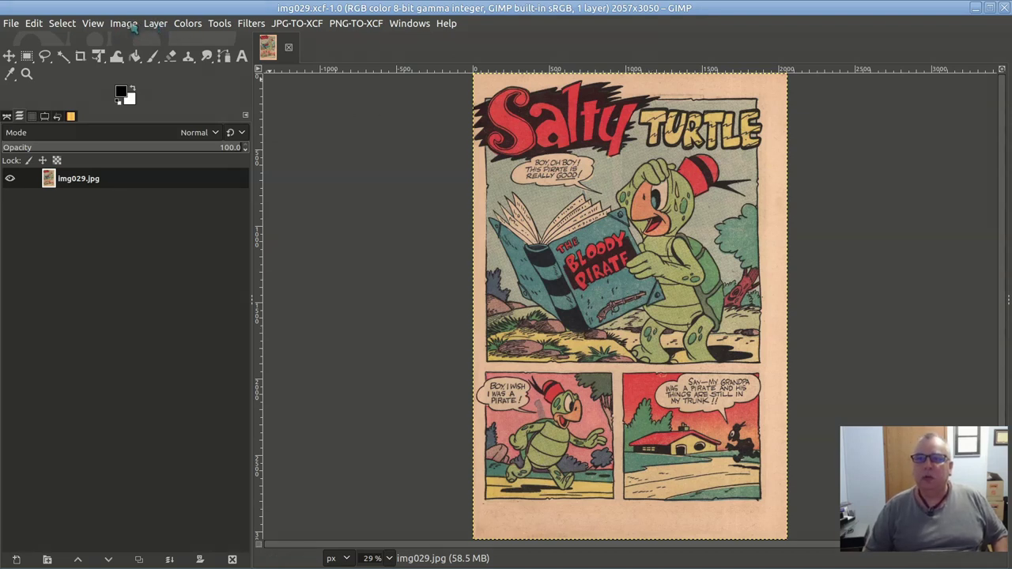
- Start a Levels adjustment on the page, setting the Value channel's low input to 45 and high input to 244
click(190, 23)
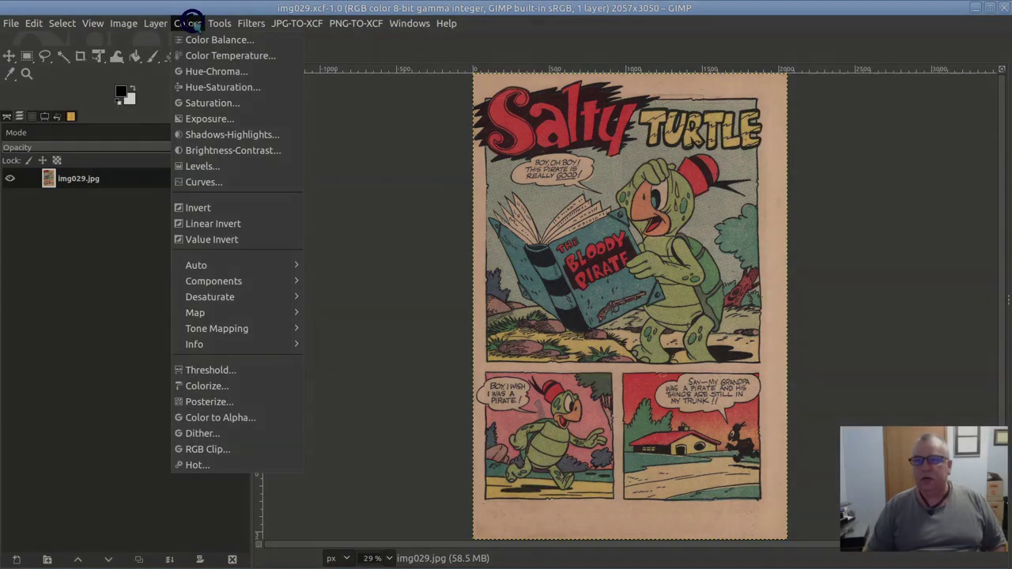
click(257, 166)
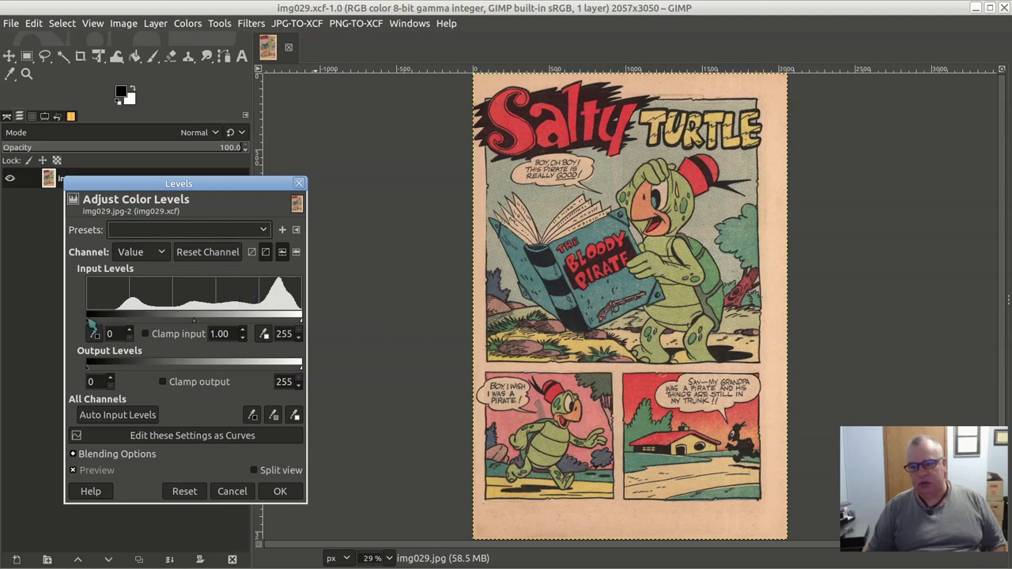
drag(92, 326, 115, 324)
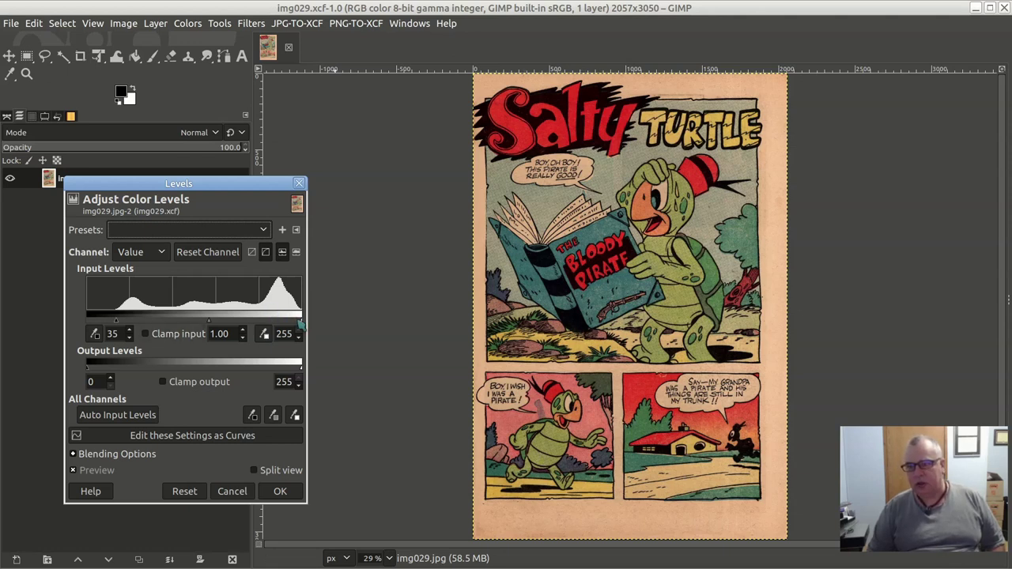
drag(300, 320, 298, 321)
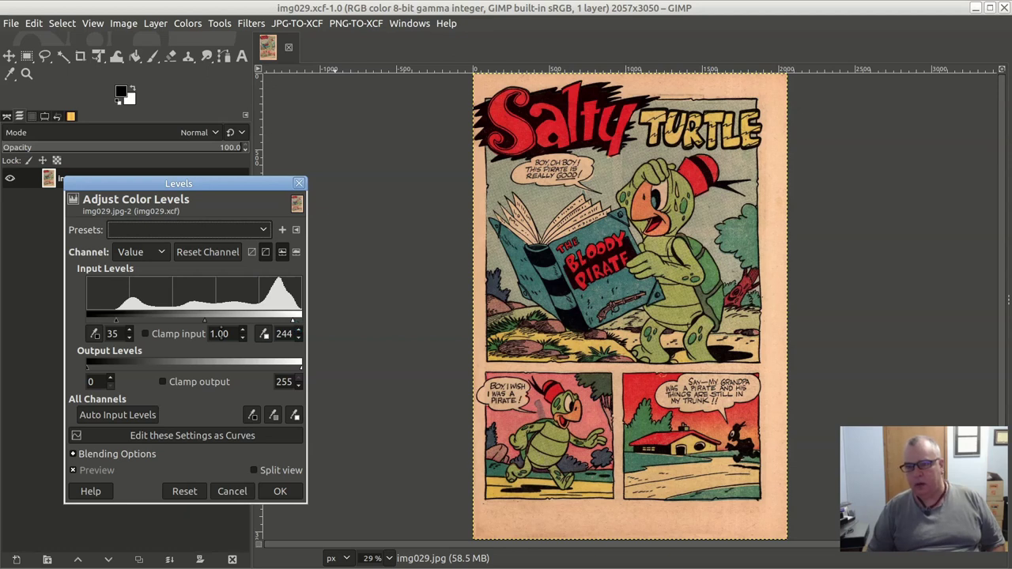
drag(119, 324, 123, 325)
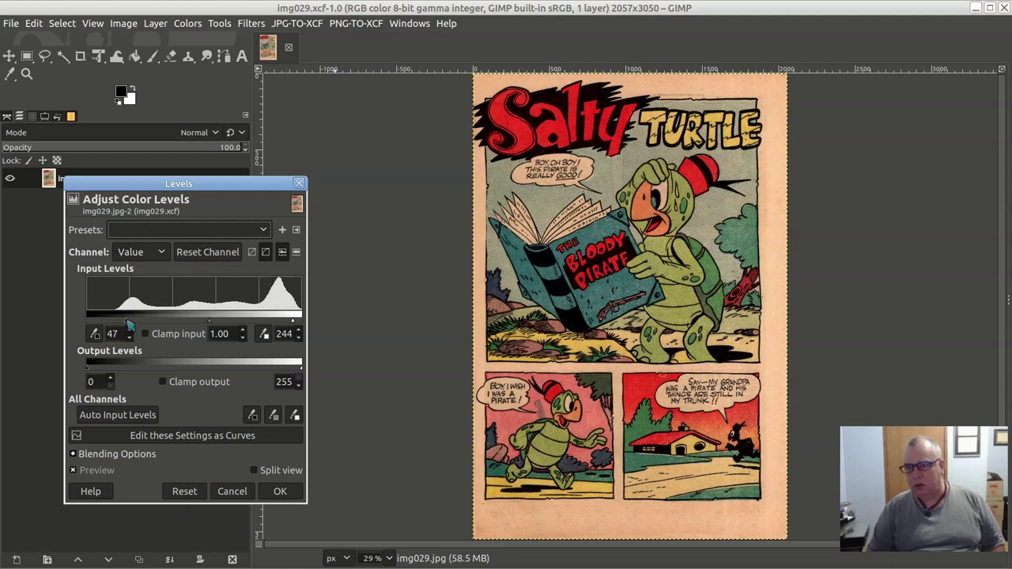
drag(136, 324, 129, 324)
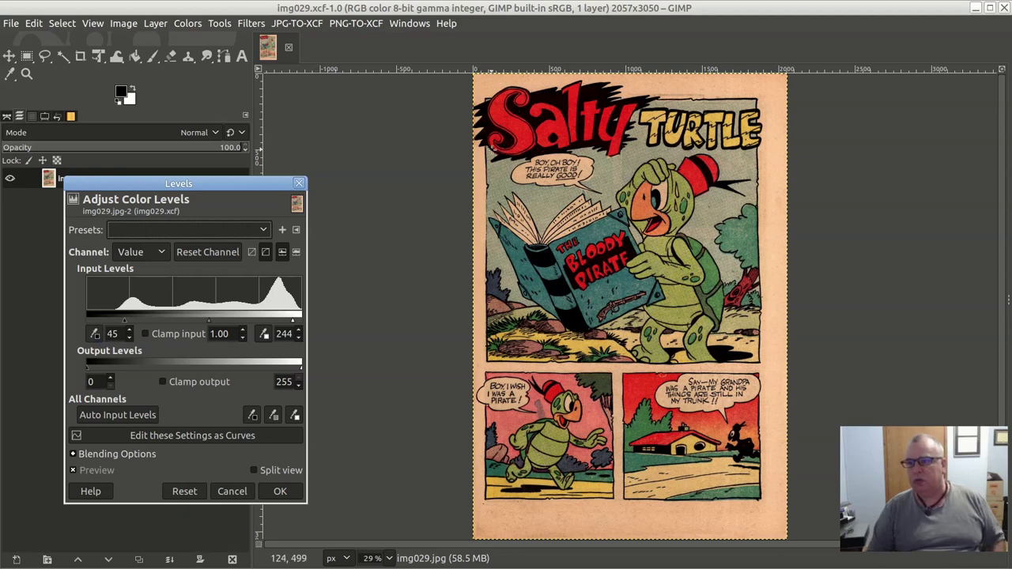
- Sample the black point from the black splash behind the Salty title, setting the low input level to 58
scroll(490, 145, up, 3)
scroll(490, 145, up, 1)
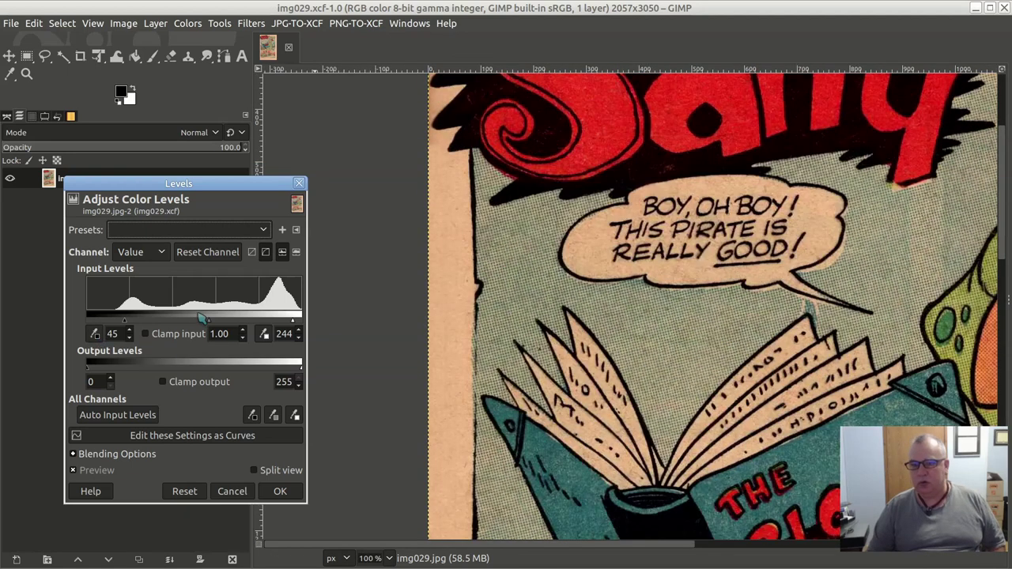
click(95, 335)
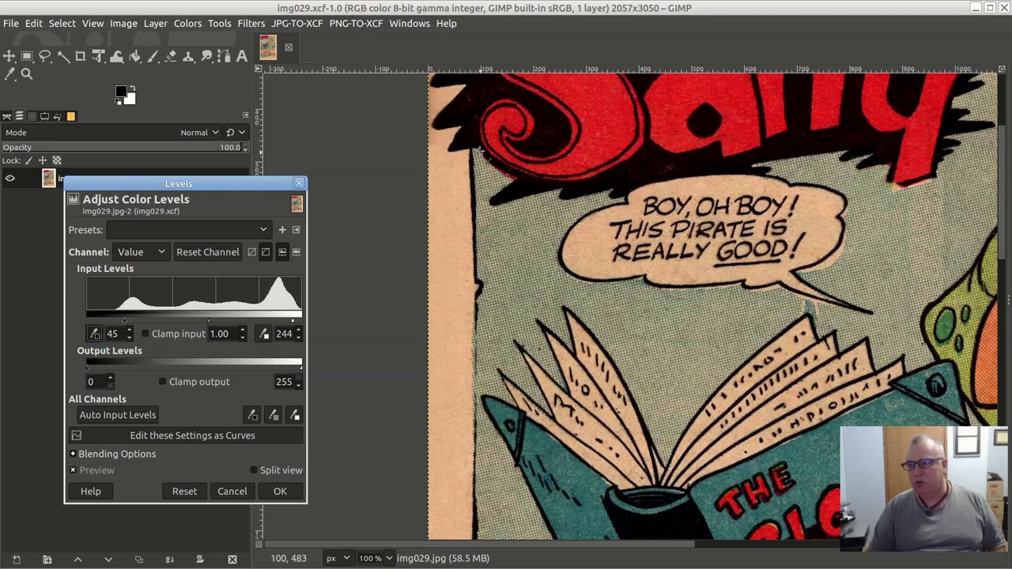
click(456, 112)
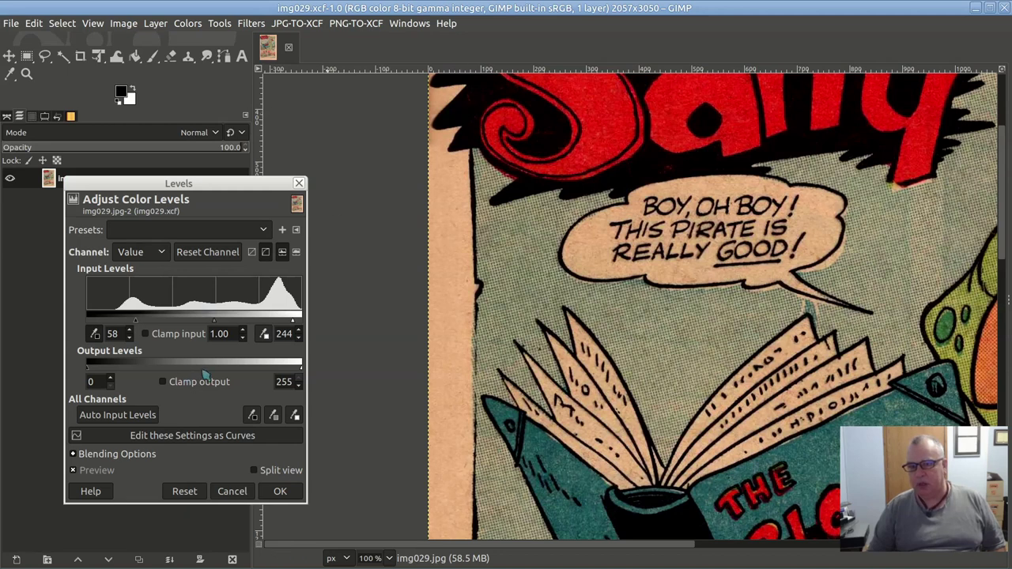
- Sample the white point from the pale pages of the turtle's book, setting the high input level to 217
click(263, 333)
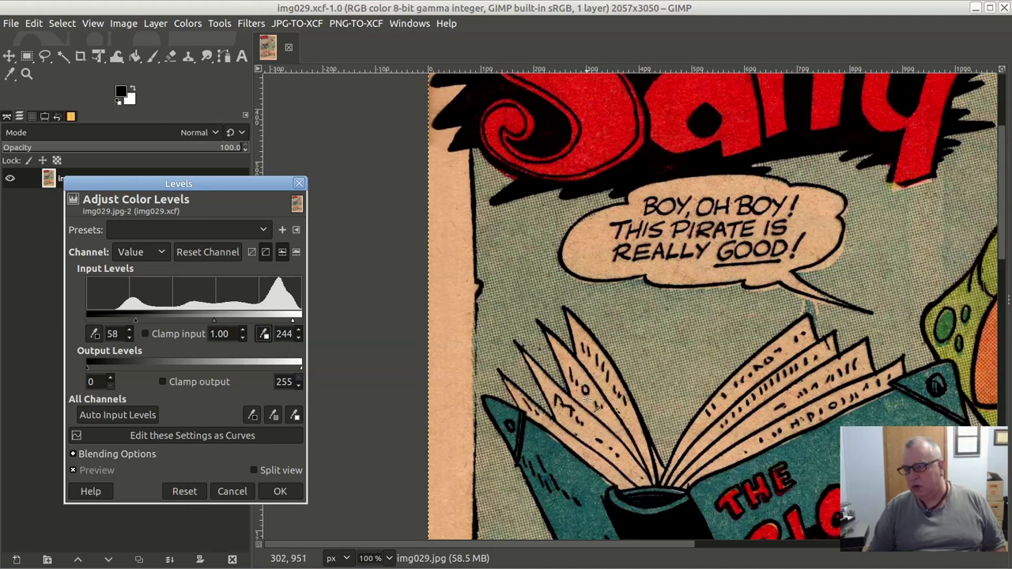
click(586, 399)
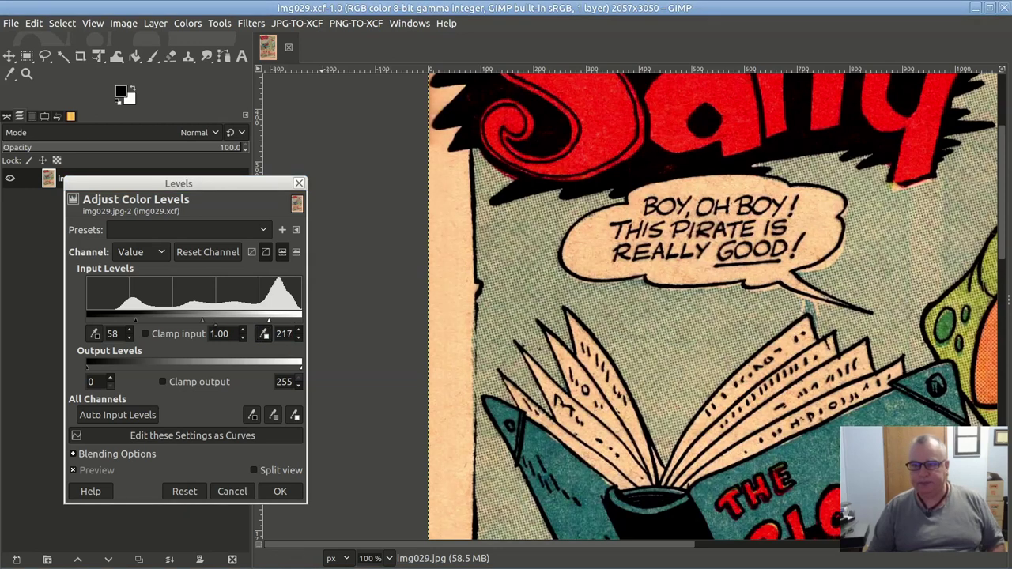
scroll(660, 320, down, 4)
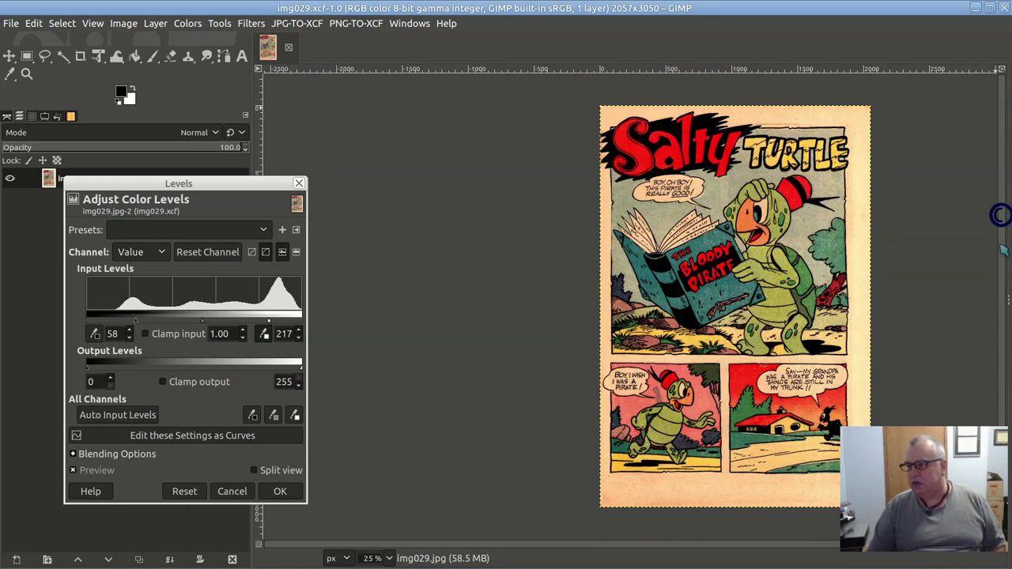
click(475, 546)
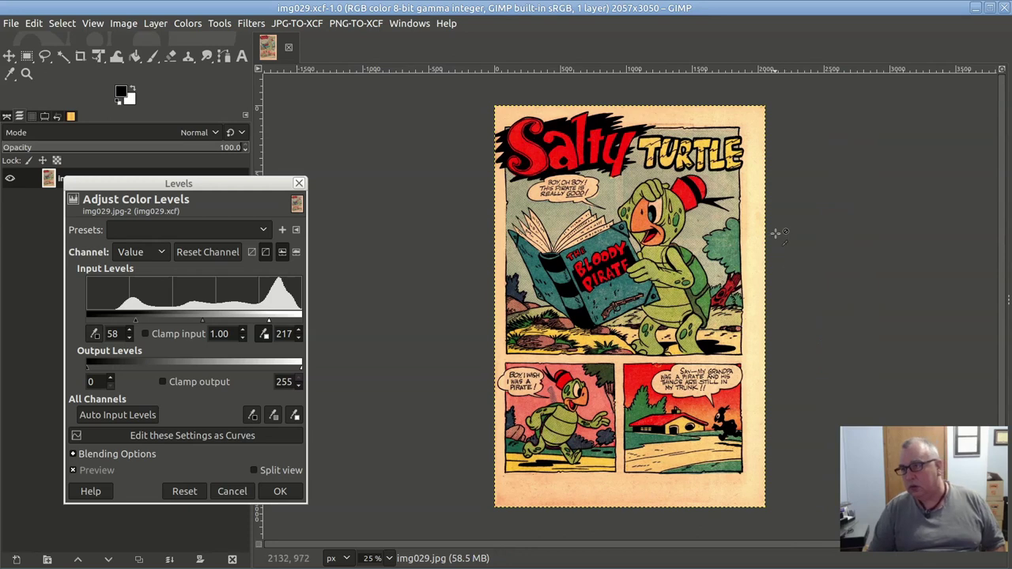
- Check the whole page with the Levels preview and apply the adjustment
scroll(776, 230, up, 3)
scroll(777, 230, down, 2)
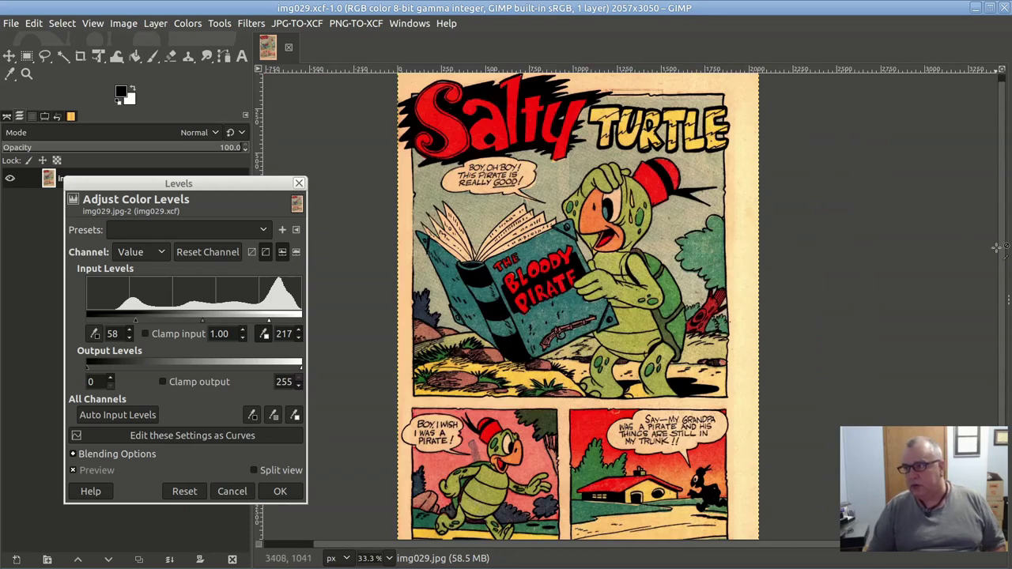
scroll(1001, 230, down, 2)
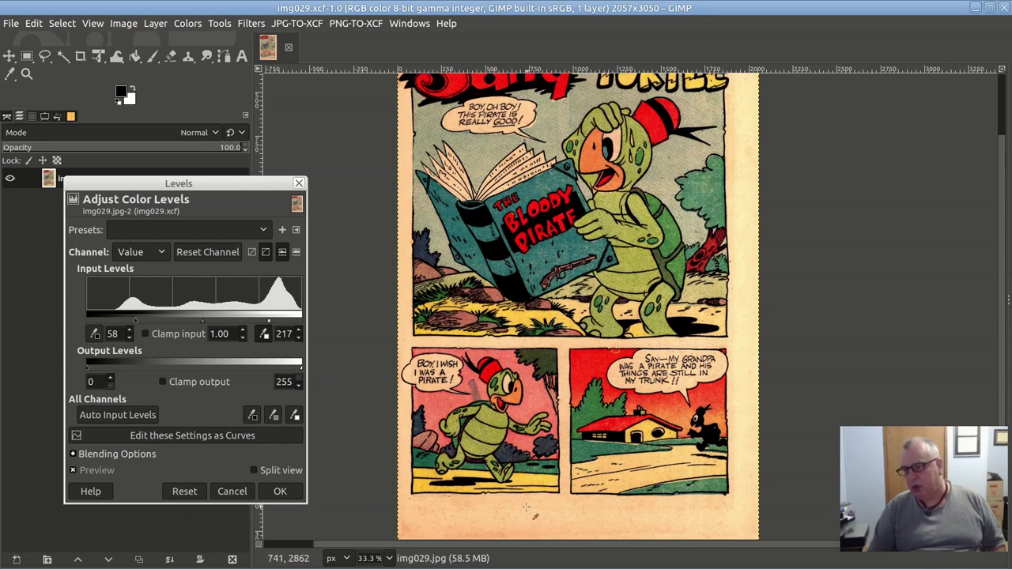
scroll(632, 427, up, 3)
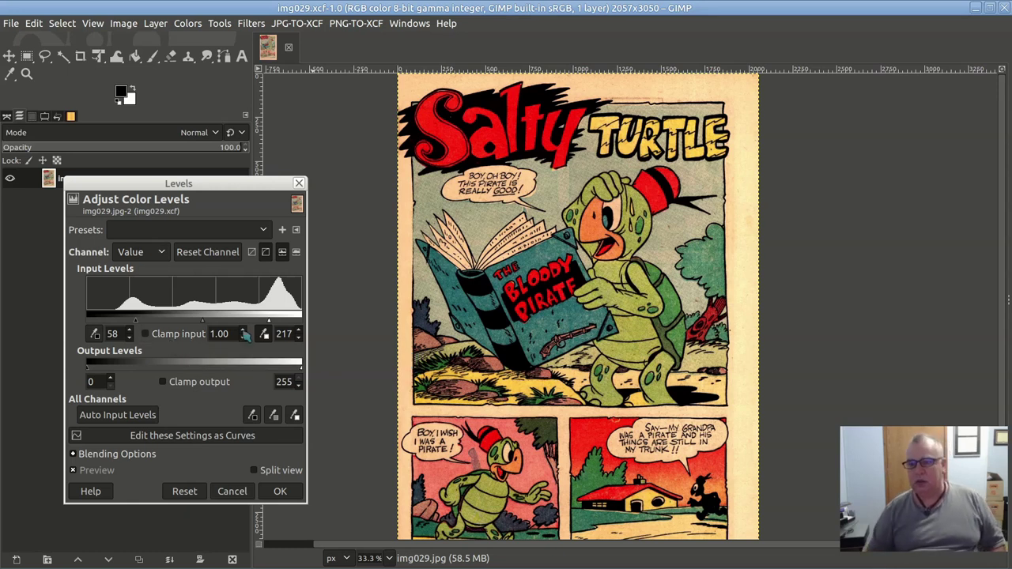
click(281, 491)
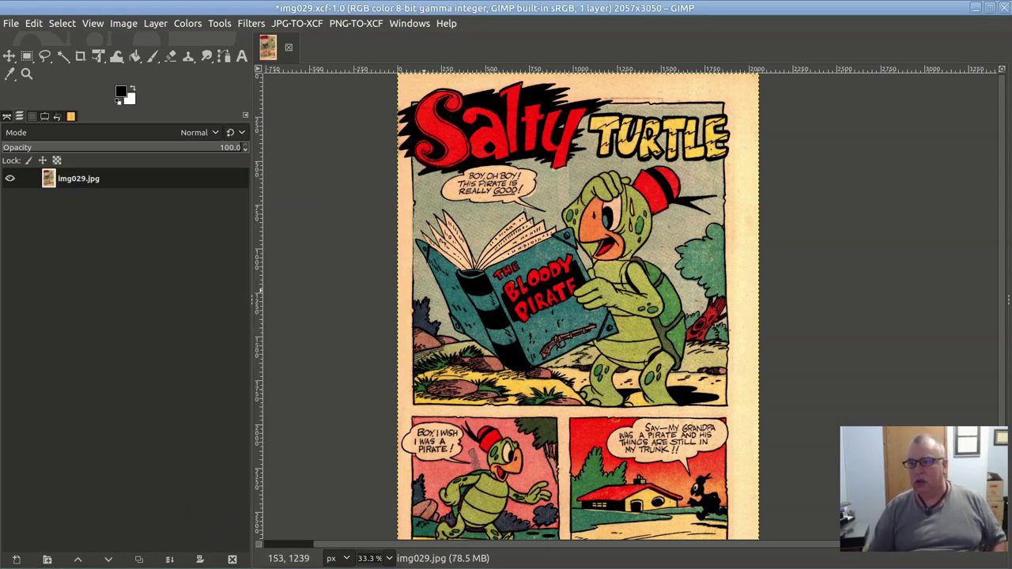
- Add an alpha channel to the img029.jpg layer
key(minus)
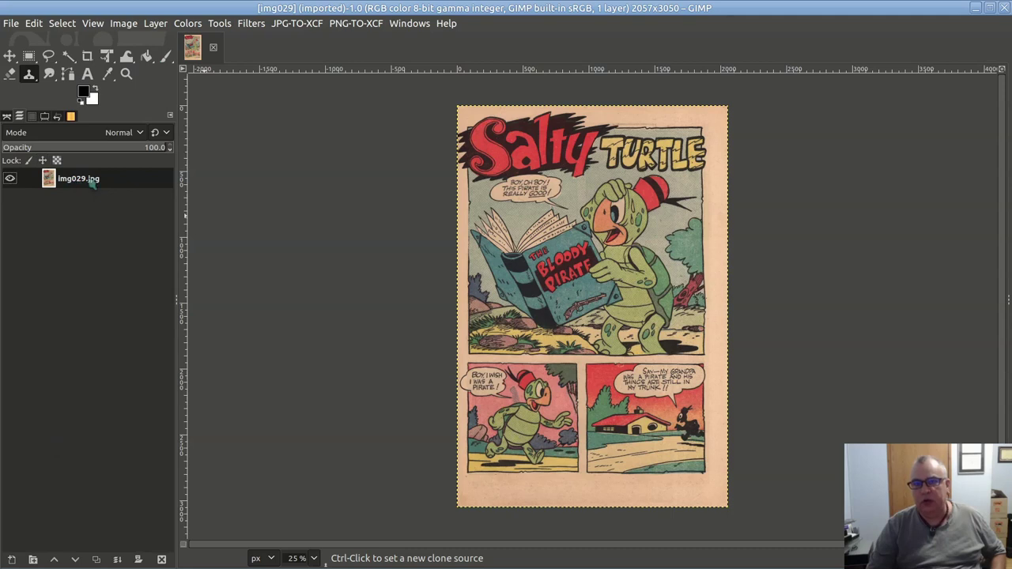
click(155, 23)
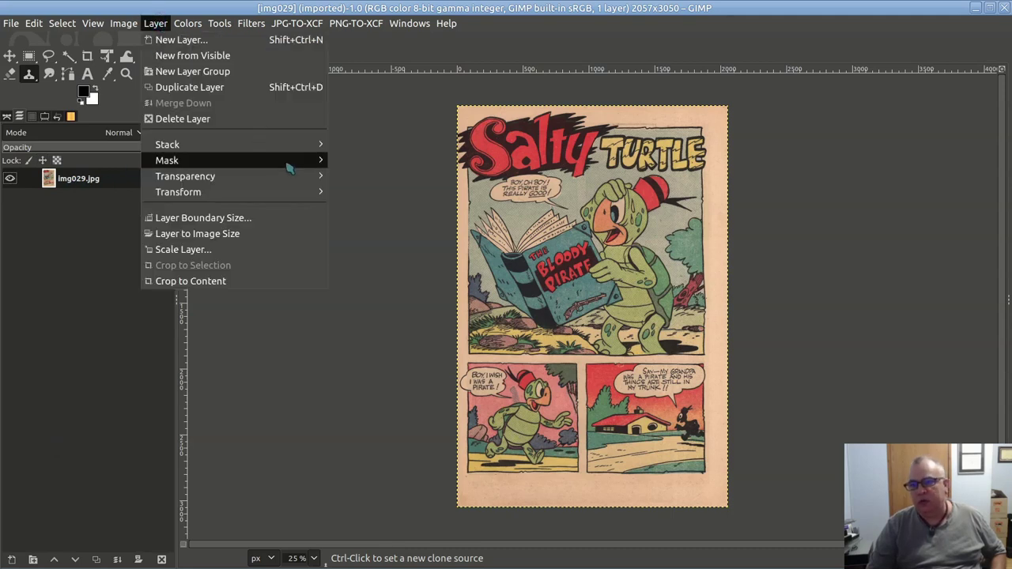
mouse_move(289, 183)
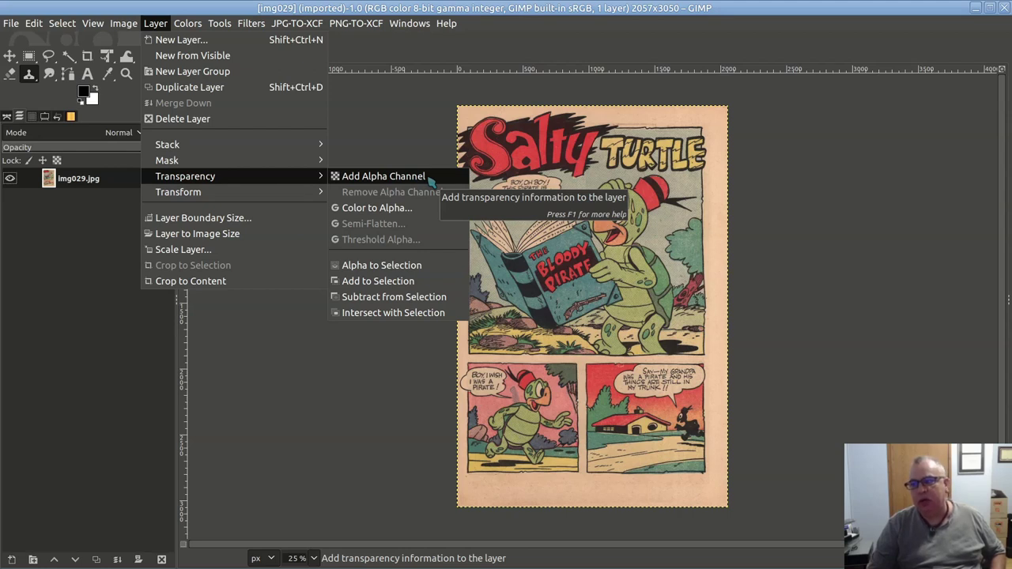
click(383, 176)
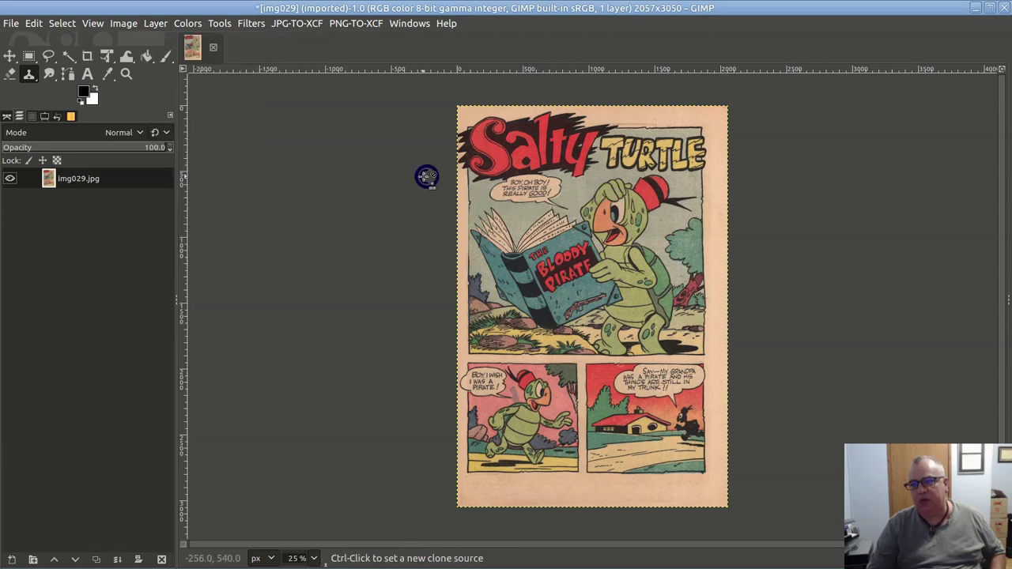
- Create a 2057 x 3050 px layer filled with transparency, place it below img029.jpg, and make img029.jpg the active layer
click(12, 559)
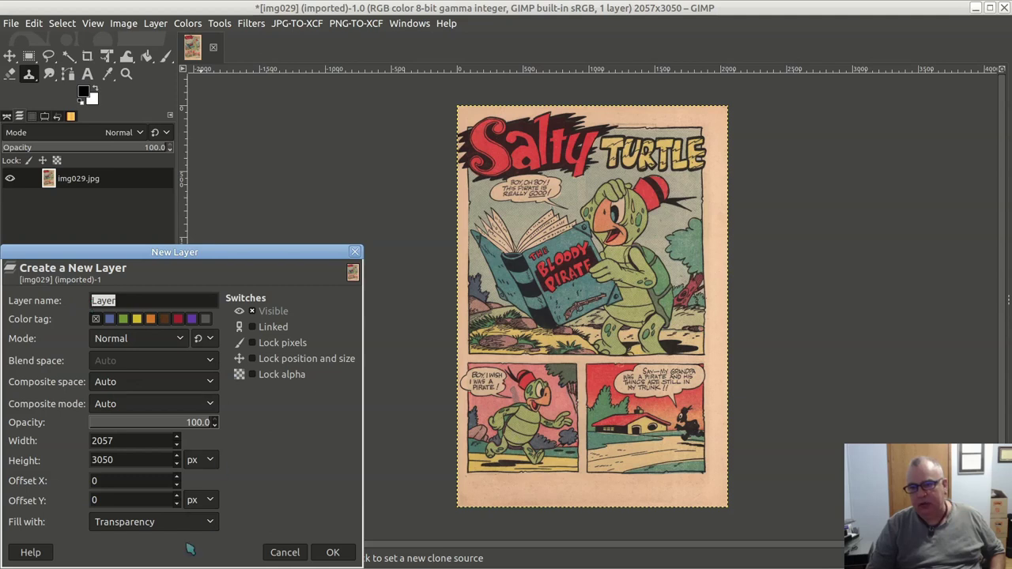
click(133, 525)
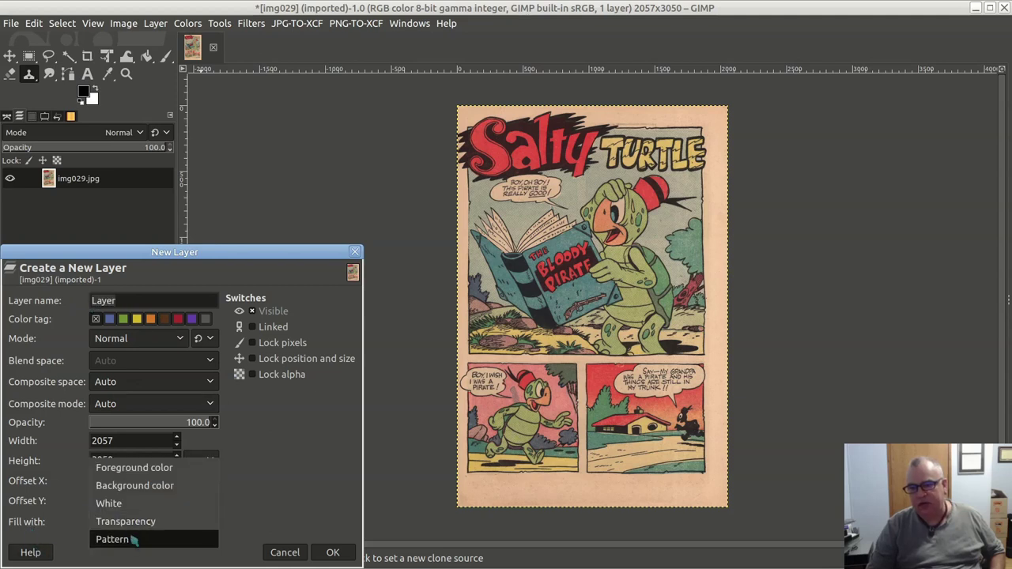
click(136, 527)
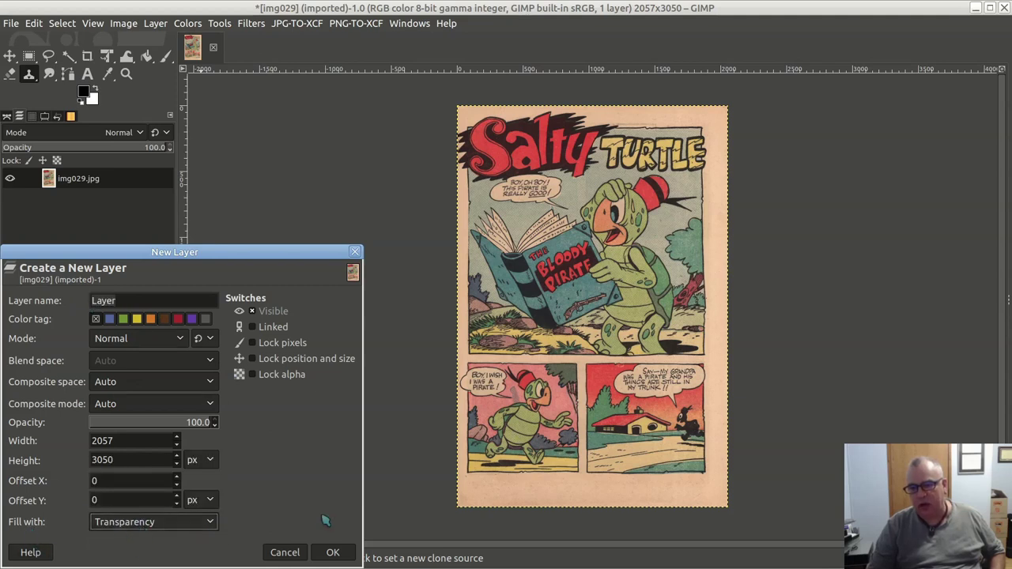
click(333, 552)
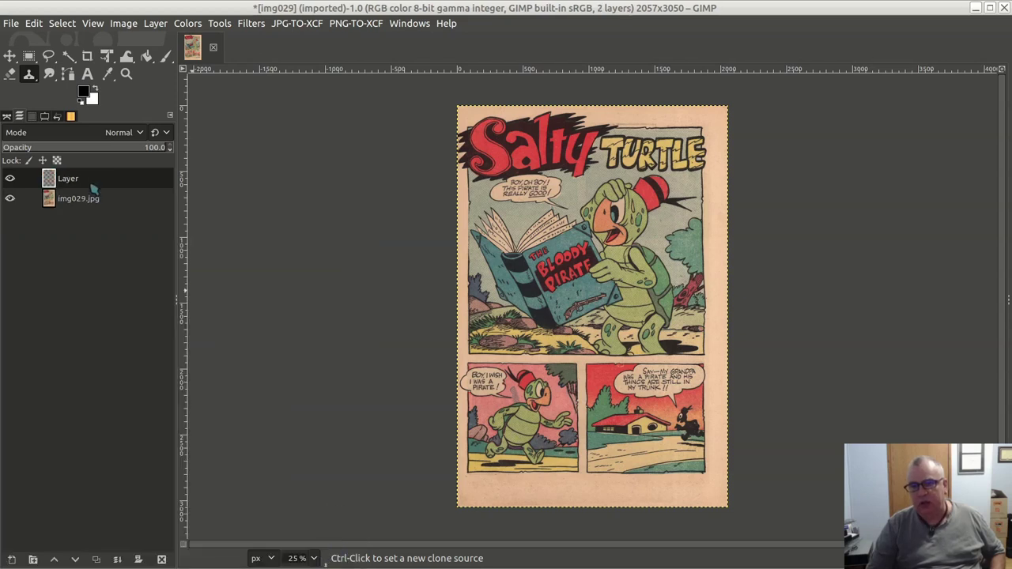
click(75, 559)
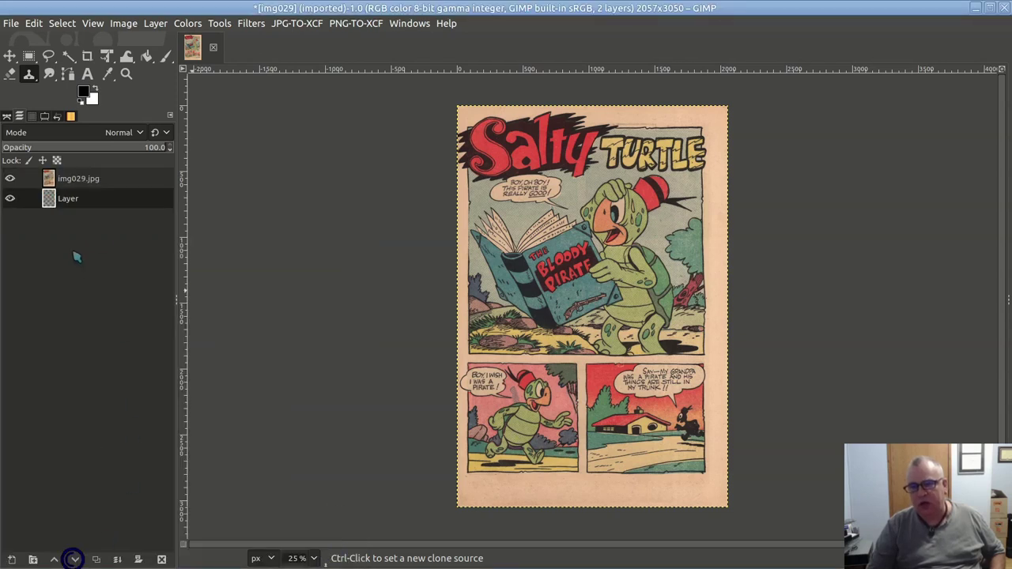
click(95, 182)
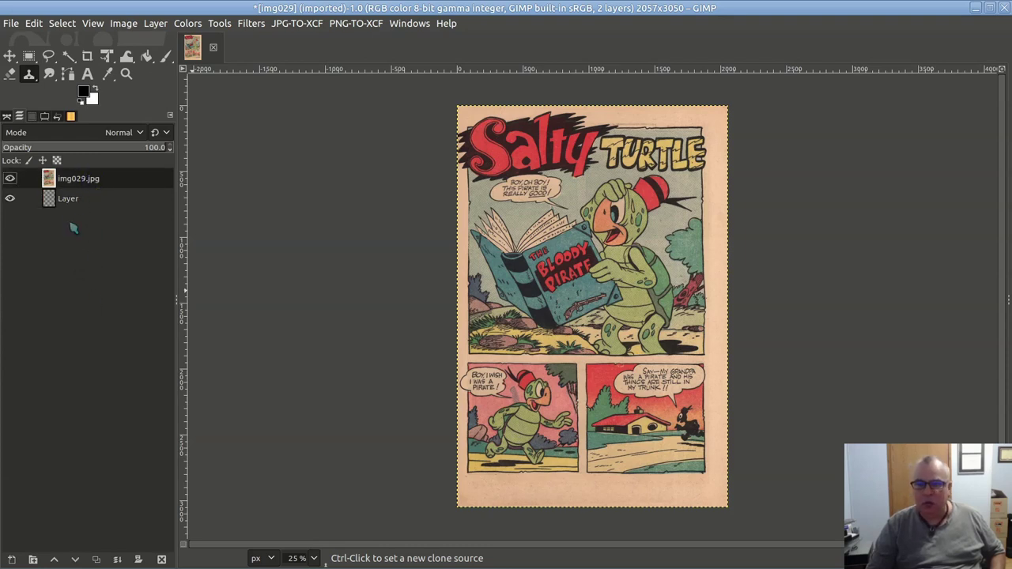
- Try clearing a rectangular area of the page margin below the first small panel, and undo the clearing
click(30, 56)
mouse_move(419, 472)
mouse_down()
mouse_move(577, 546)
mouse_move(579, 528)
mouse_up()
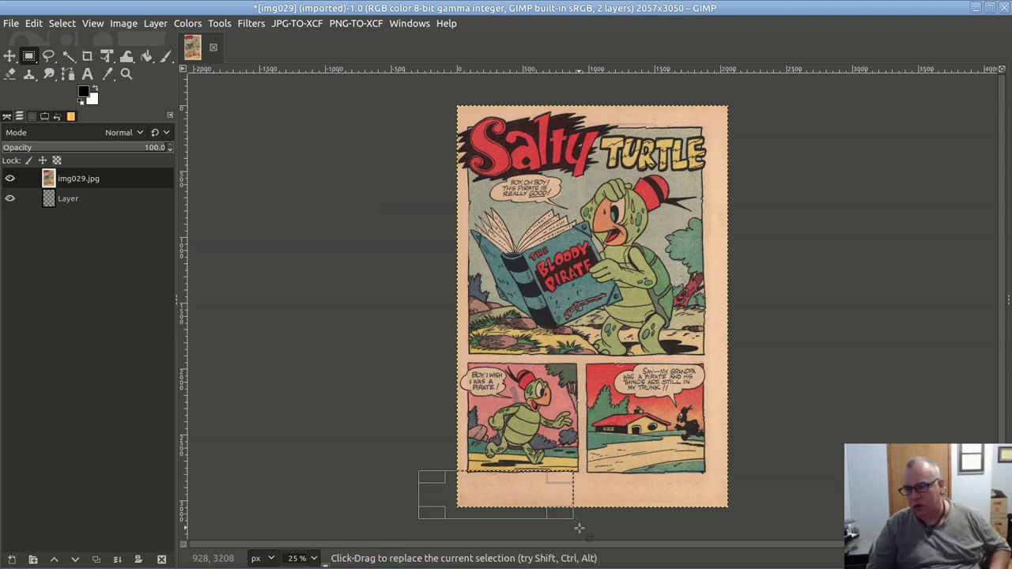
key(Delete)
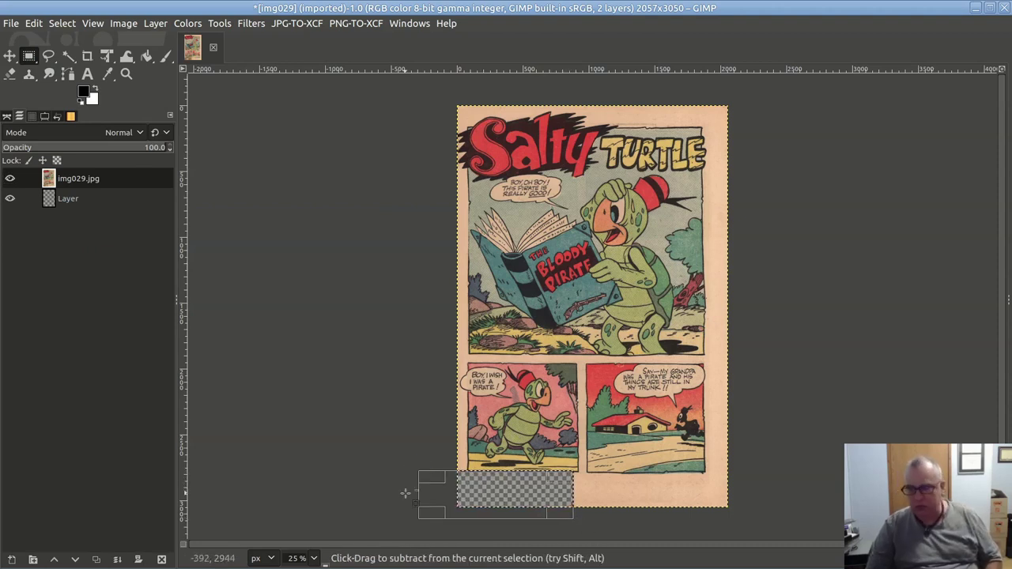
key(ctrl+z)
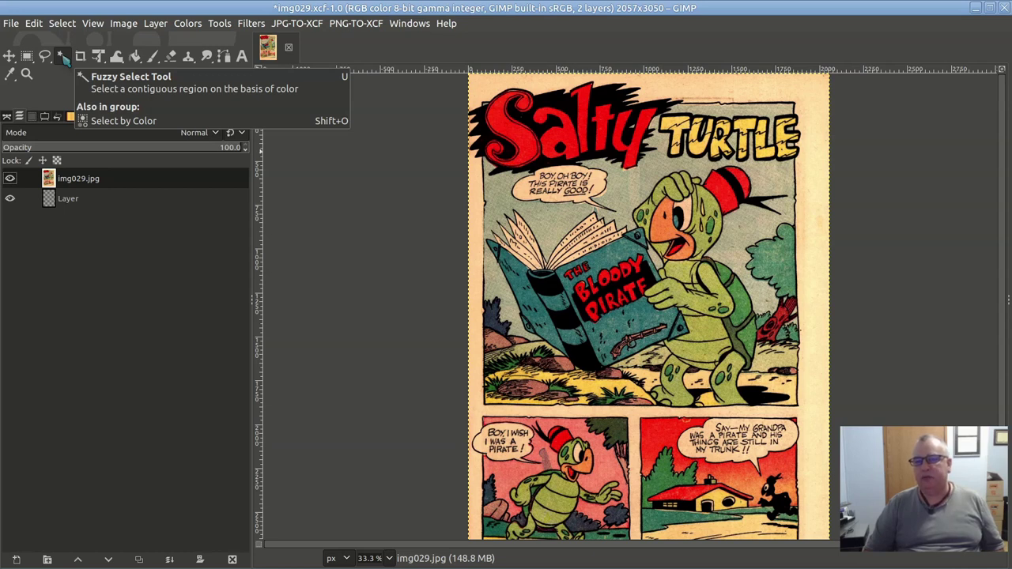
- Fuzzy-select the tan page margin around the comic panels, adjusting the threshold to follow the borders, and delete it to transparency
click(63, 57)
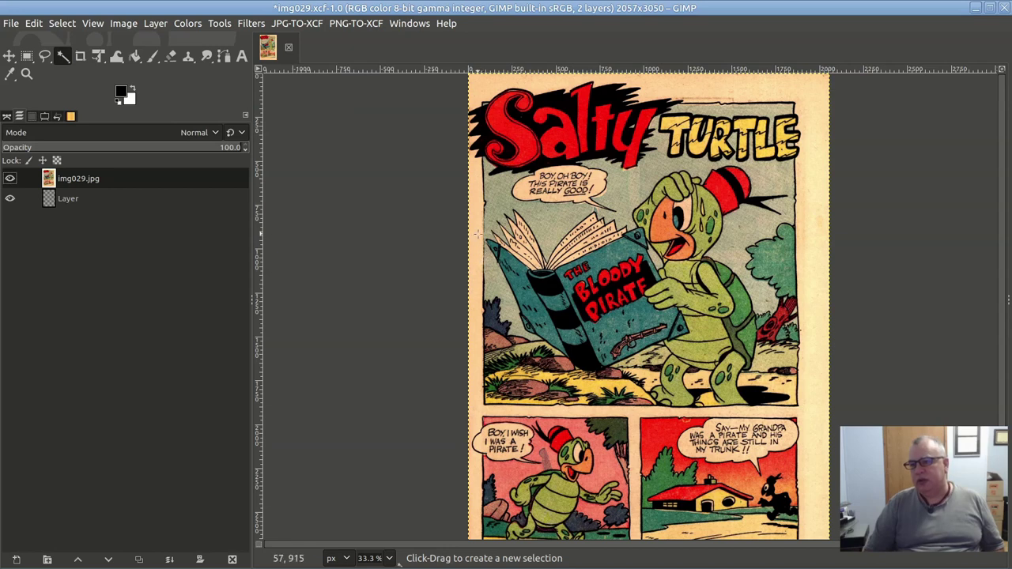
drag(475, 234, 475, 247)
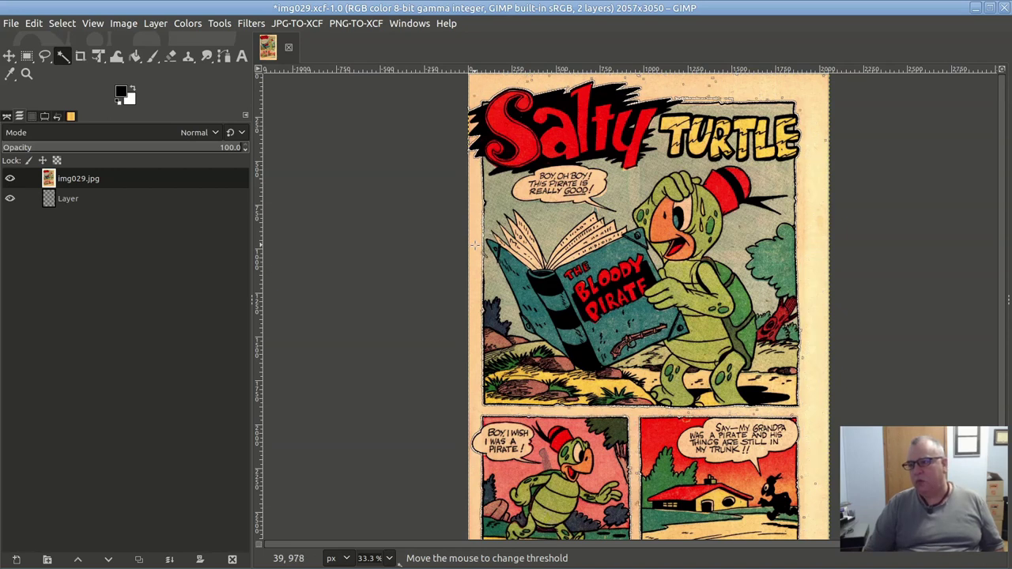
drag(475, 244, 475, 248)
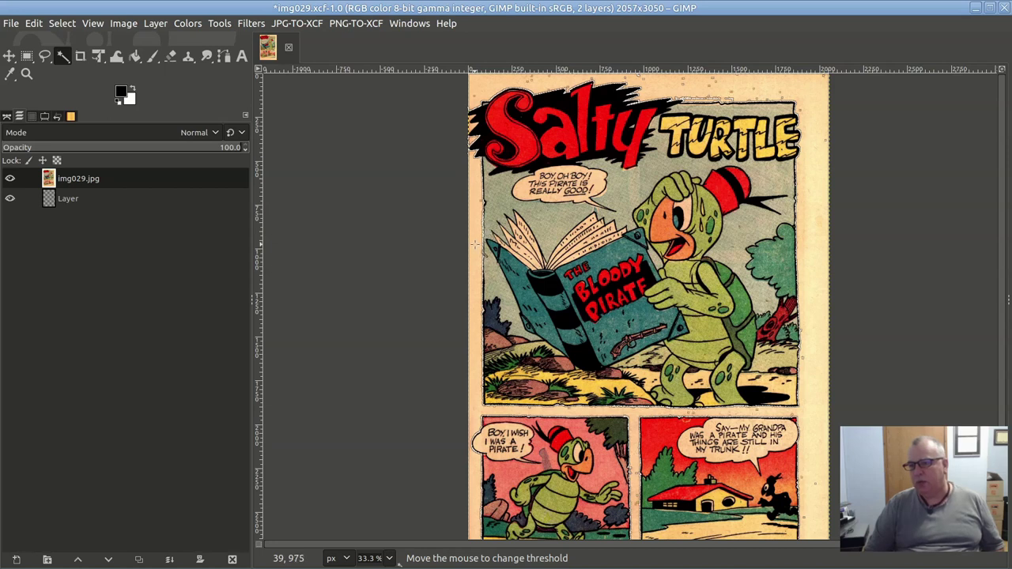
drag(475, 244, 475, 242)
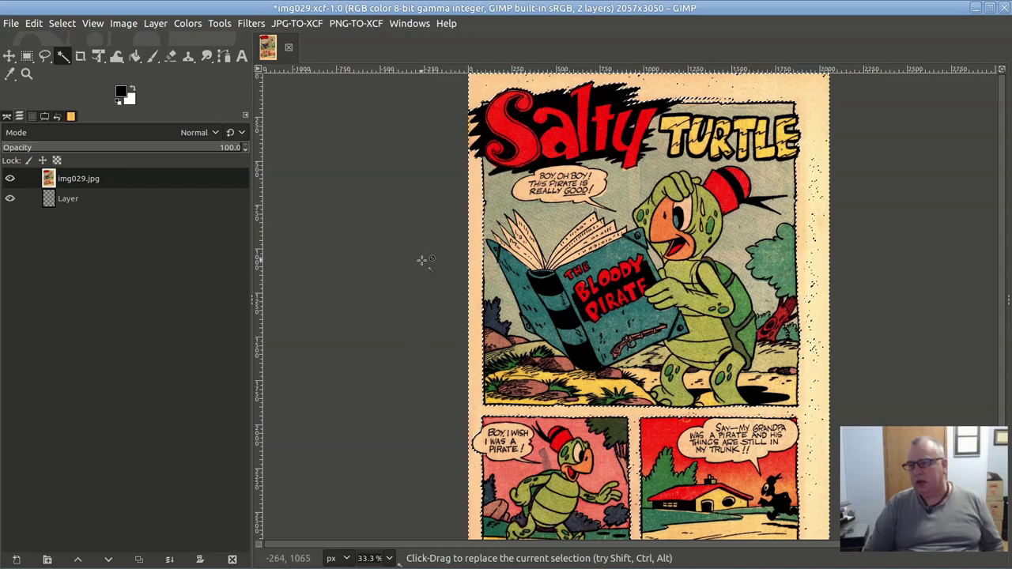
key(Delete)
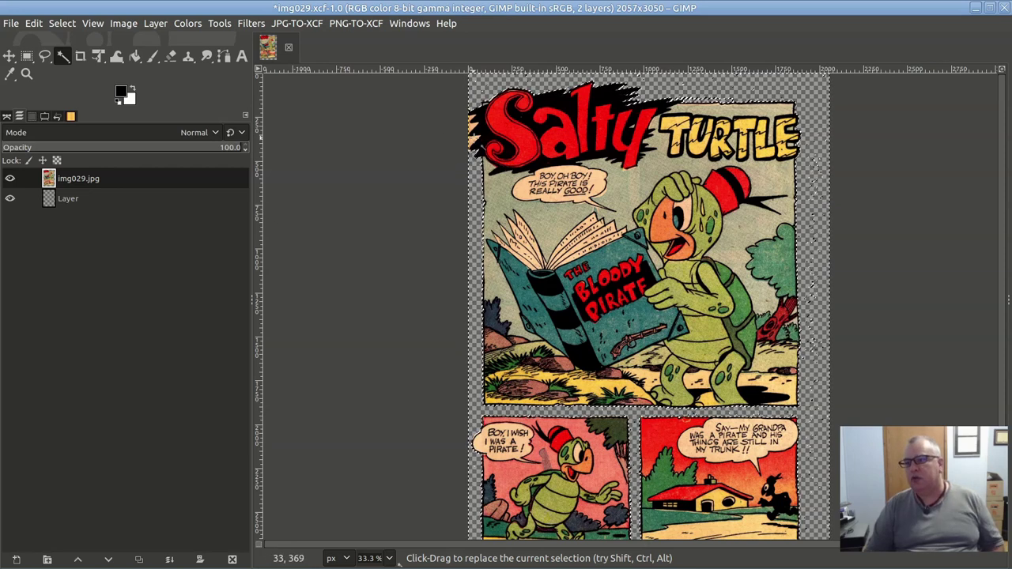
- Fuzzy-select and delete the leftover tan paper between the black spikes at the page edge beside the Salty title
ctrl+scroll(458, 91, up, 3)
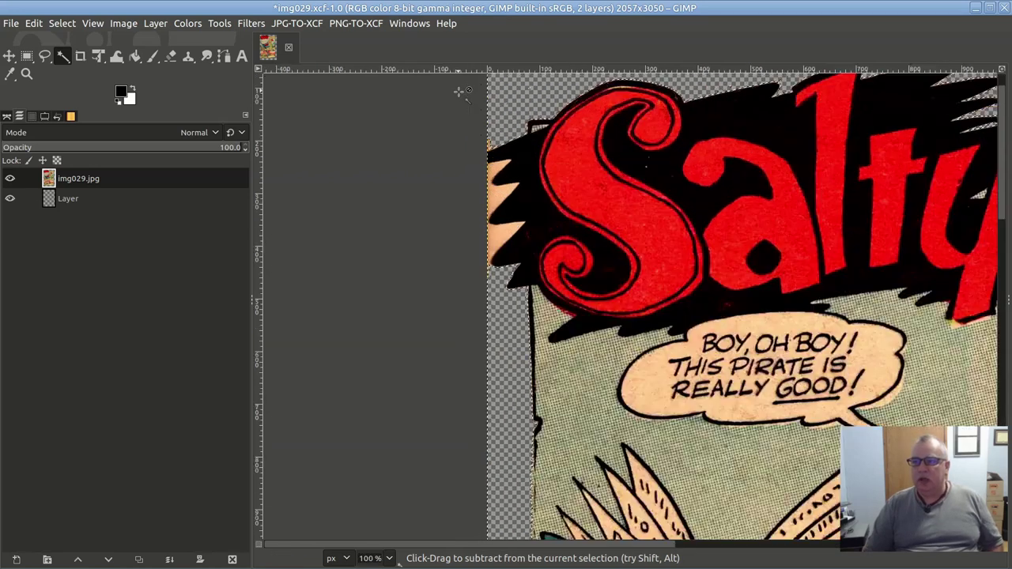
ctrl+scroll(459, 91, up, 1)
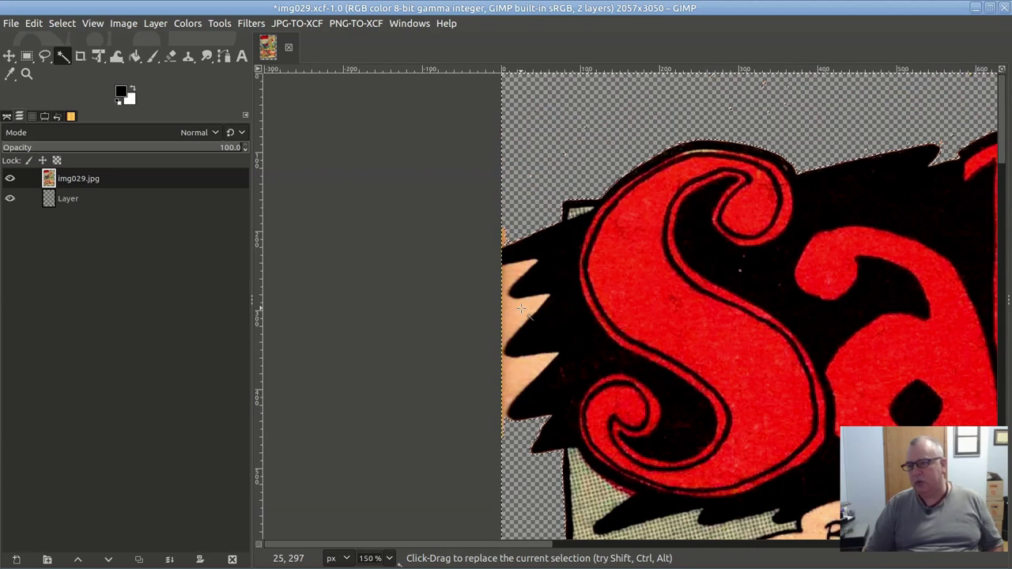
drag(518, 308, 526, 440)
key(Delete)
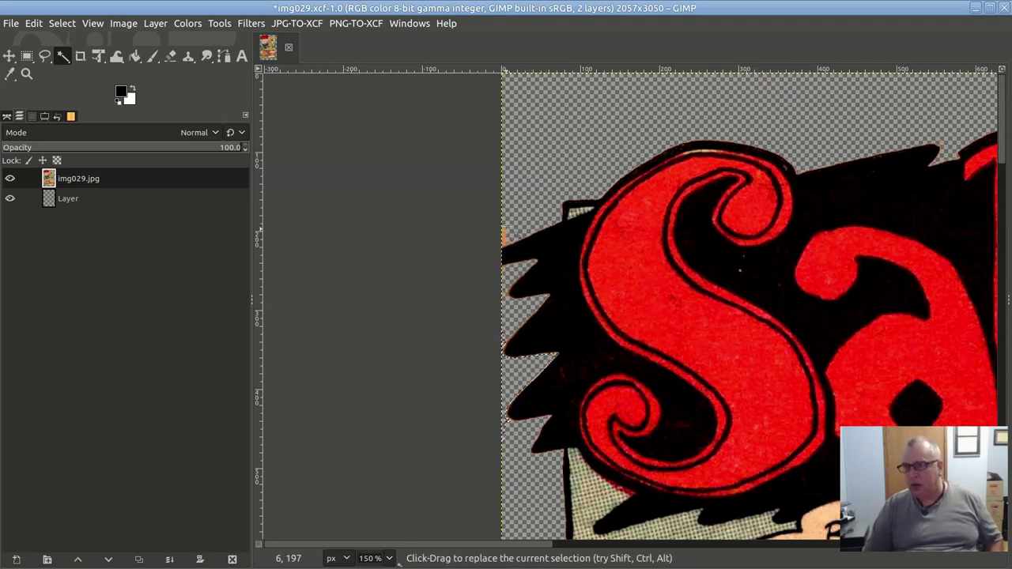
drag(503, 227, 481, 253)
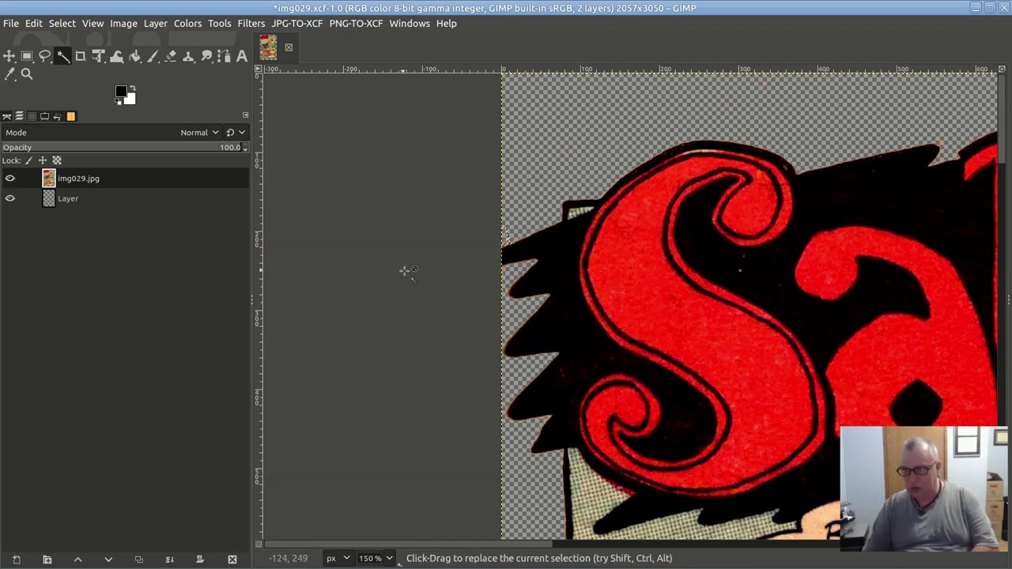
- Inspect the cleared margins for leftover specks, including a close-up beside the last letter of the TURTLE title
scroll(688, 250, down, 1)
scroll(688, 249, down, 3)
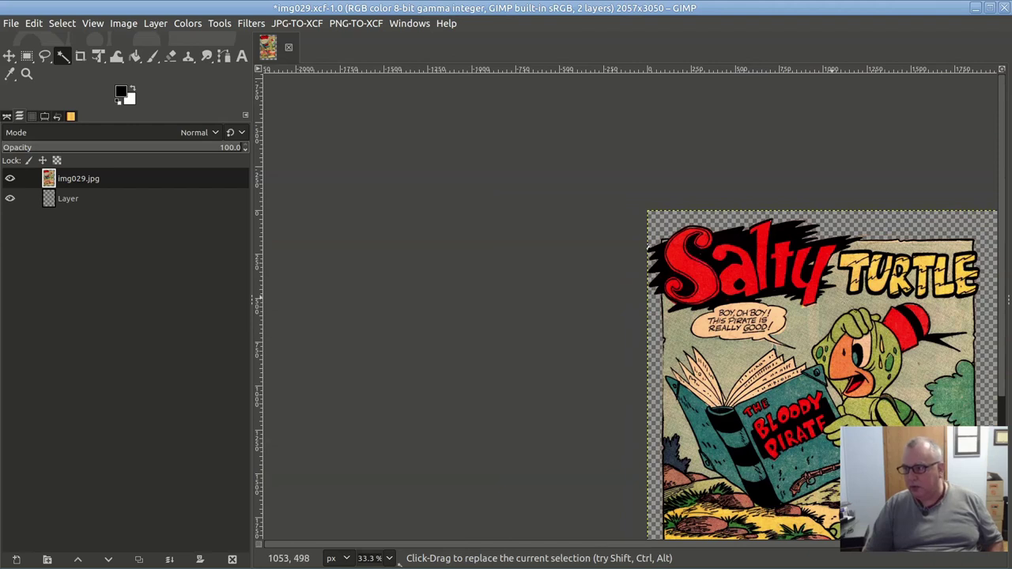
scroll(851, 131, down, 3)
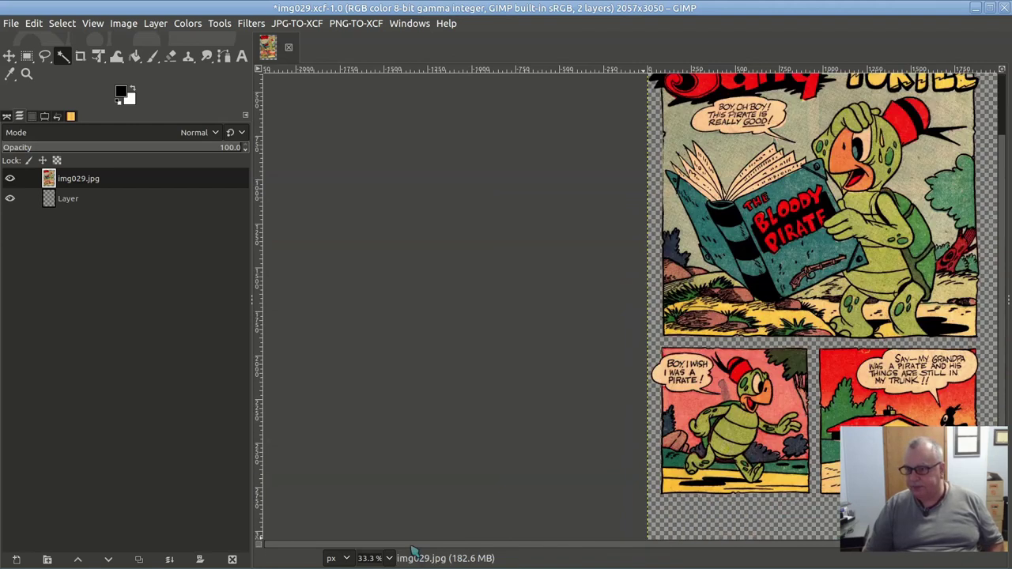
key(shift+j)
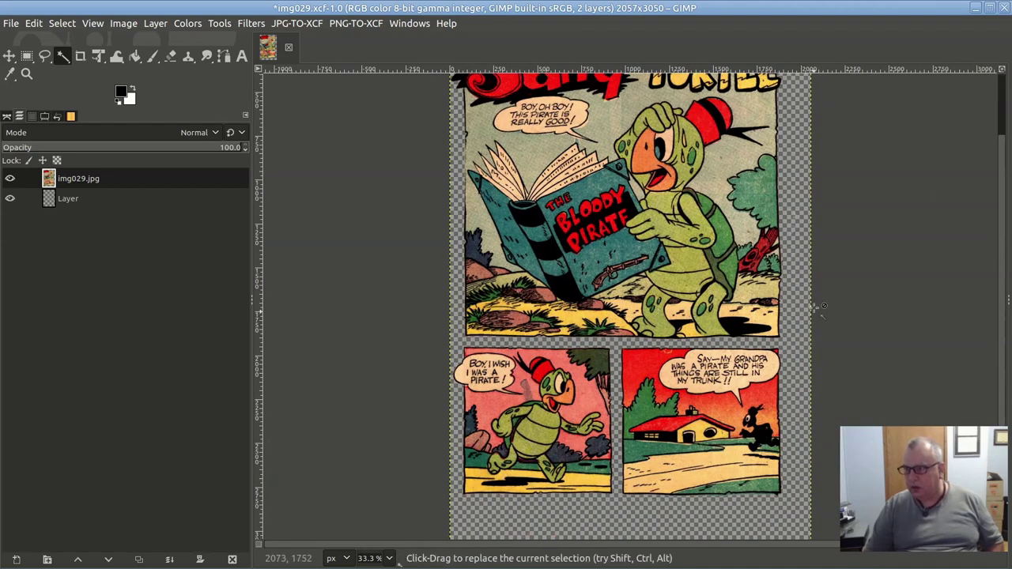
scroll(826, 241, up, 2)
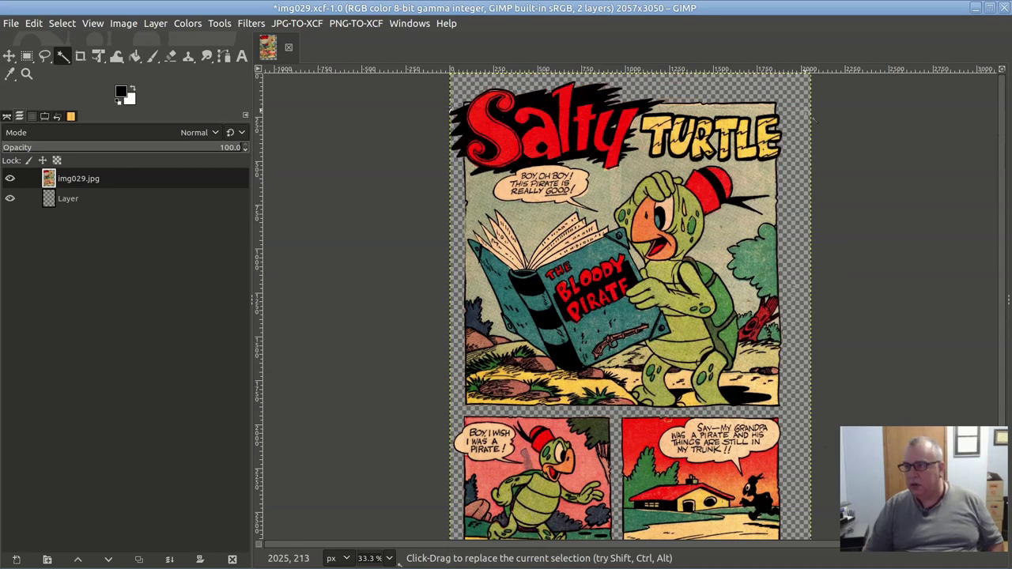
key(ctrl)
scroll(793, 96, up, 8)
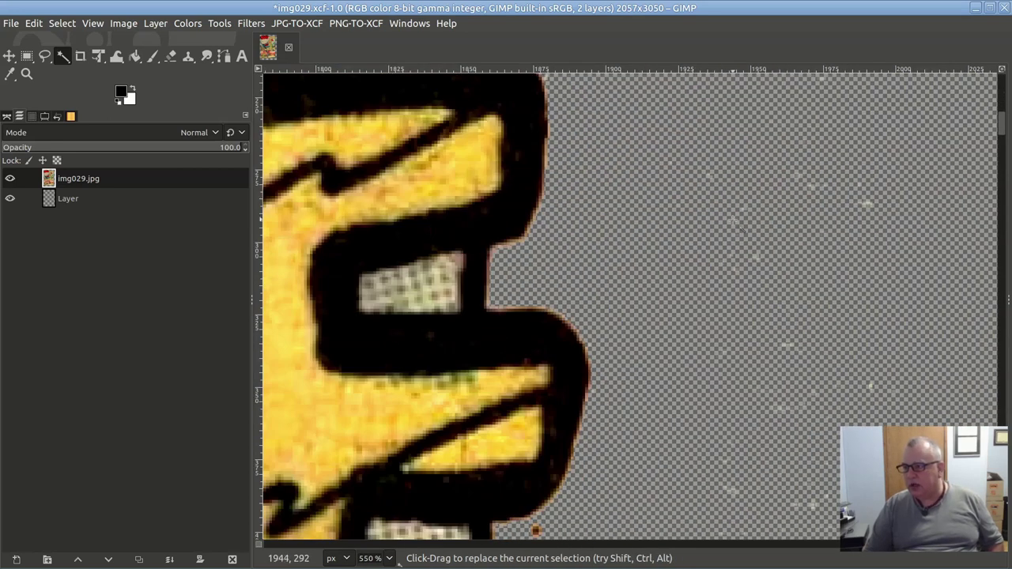
scroll(745, 219, down, 8)
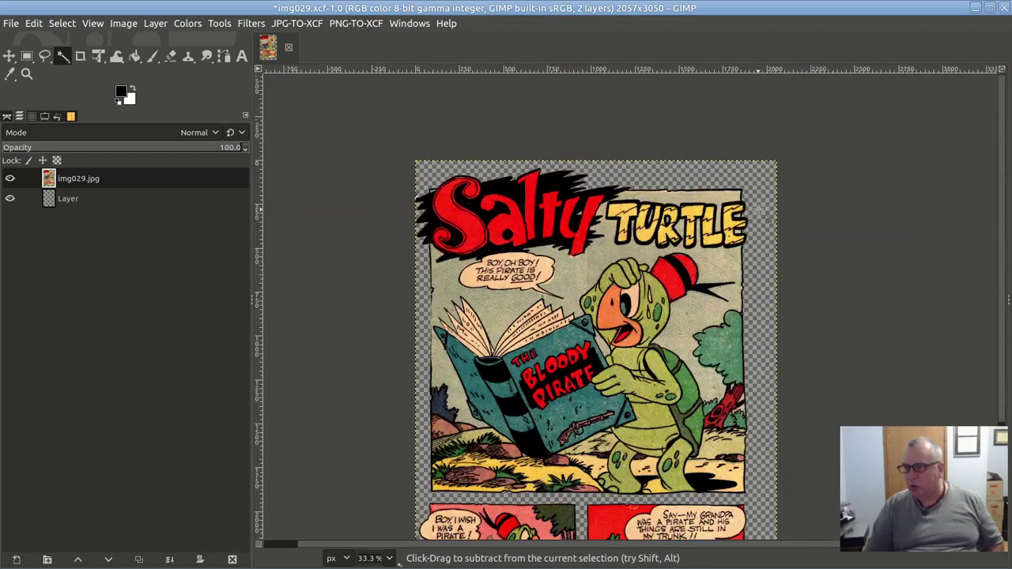
- Try fuzzy-selecting the transparent margin around the panels with an adjusted threshold and deleting it, undo the deletion, and drop the selection
drag(758, 175, 769, 216)
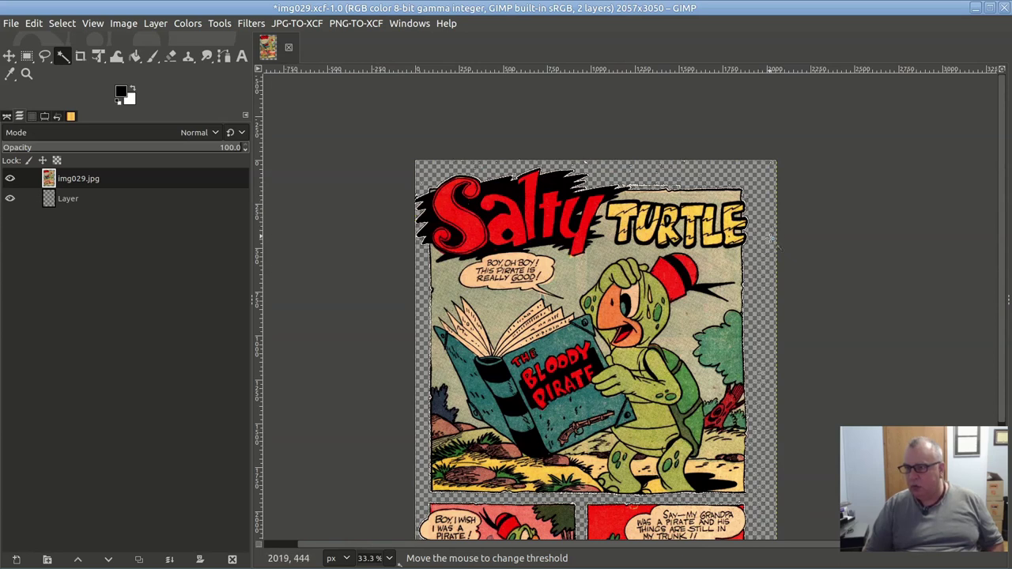
drag(770, 232, 770, 237)
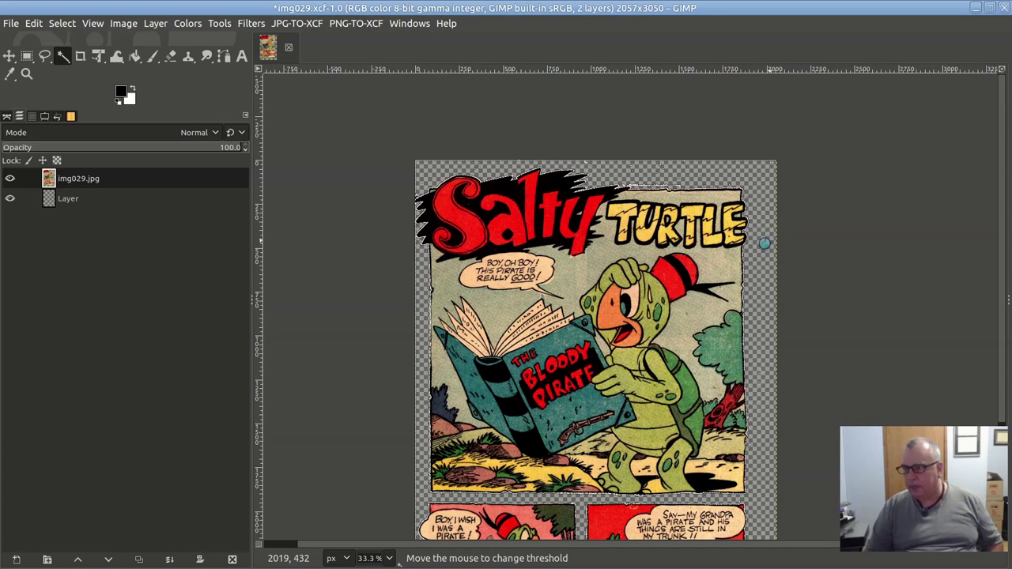
drag(770, 237, 770, 236)
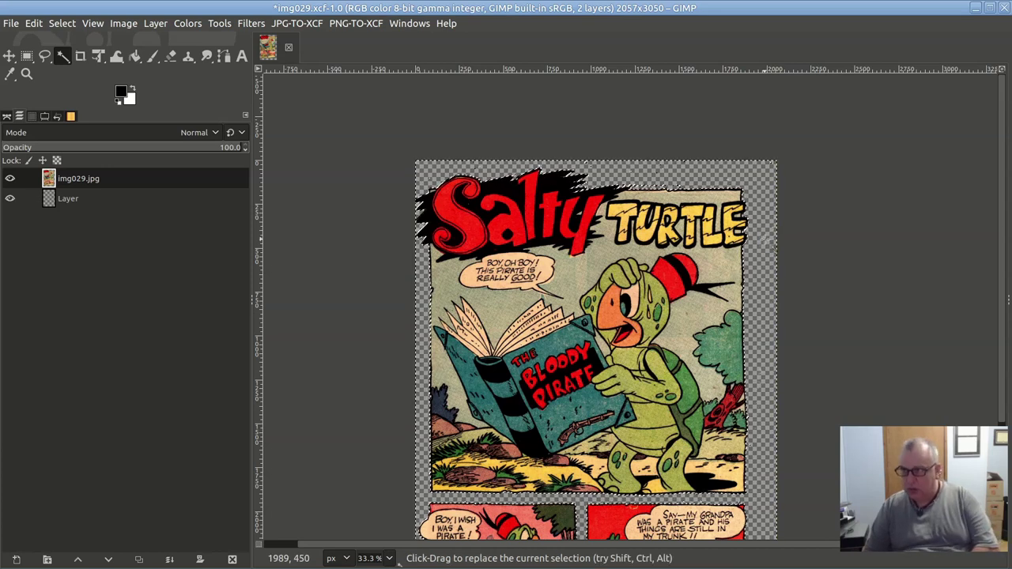
key(Delete)
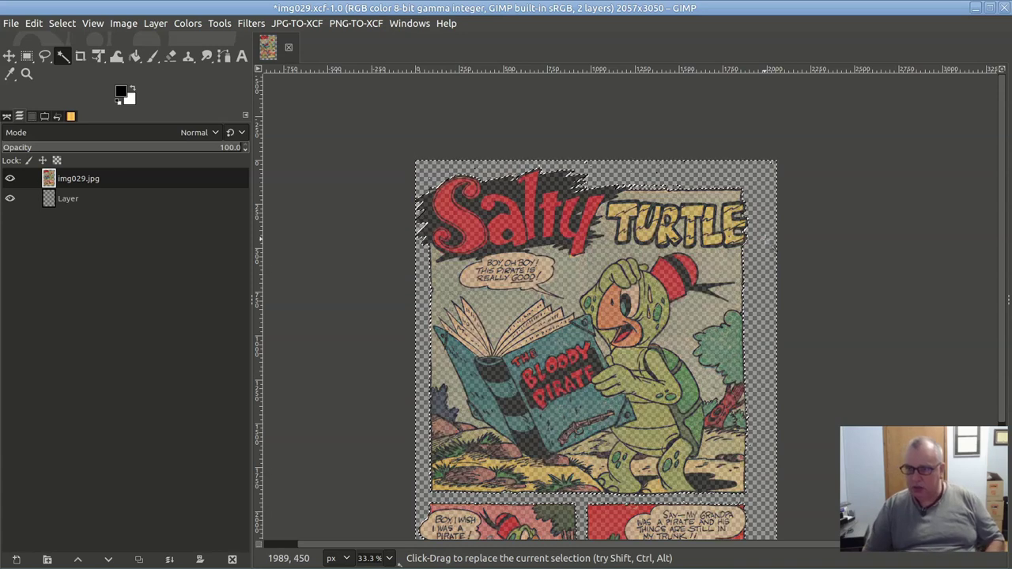
key(ctrl+z)
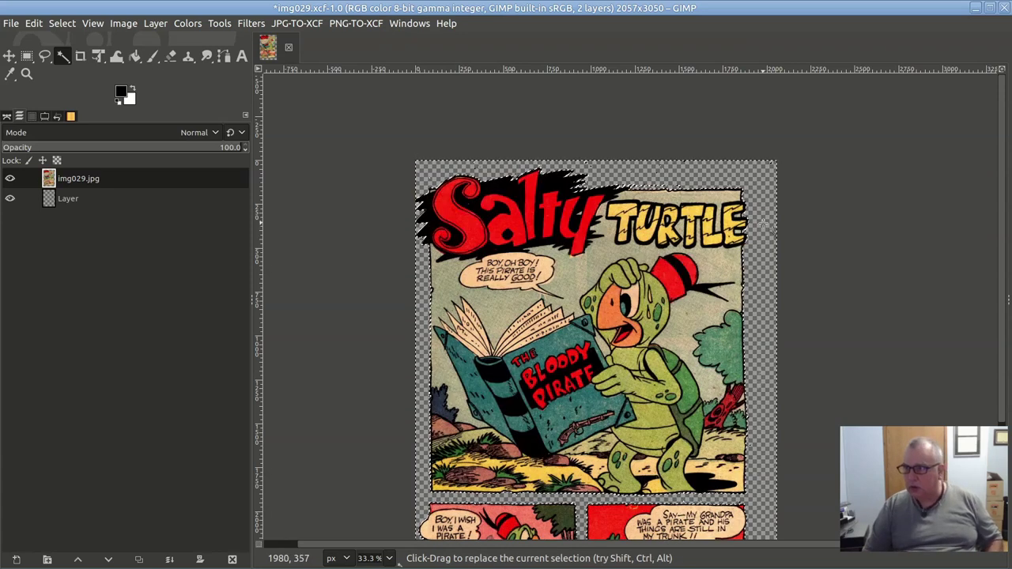
mouse_move(753, 178)
mouse_down()
mouse_move(754, 189)
mouse_move(767, 181)
mouse_move(753, 198)
mouse_move(771, 183)
mouse_up()
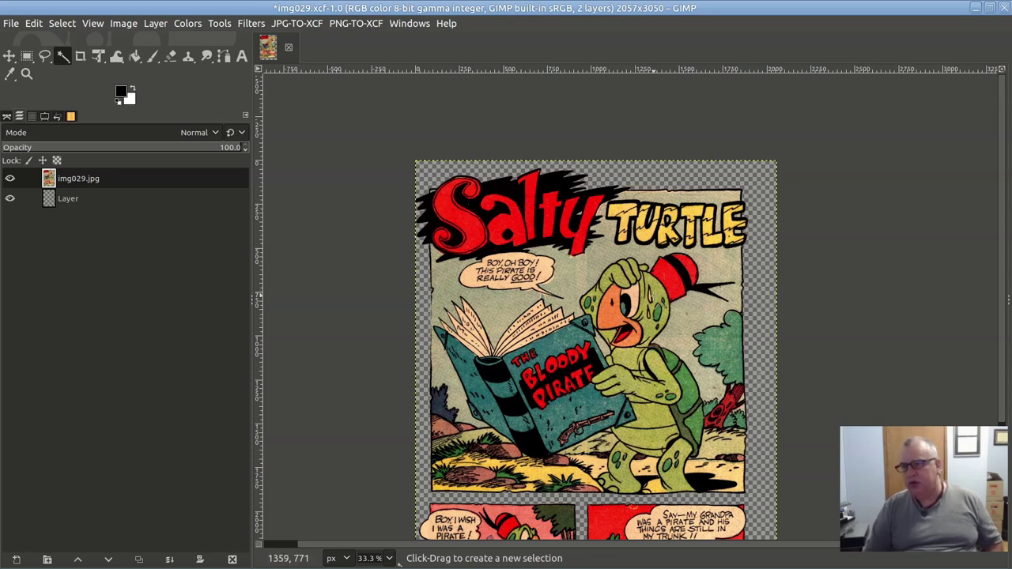
- Rectangle-select and clear the narrow strip of margin above the Salty Turtle title, across the full page width
scroll(532, 152, up, 3)
scroll(532, 152, down, 1)
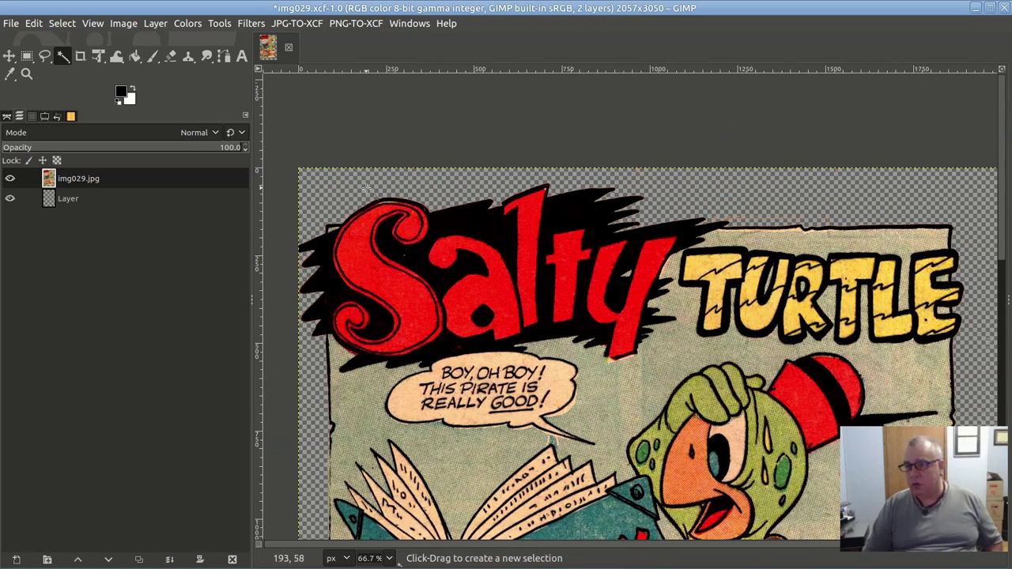
scroll(838, 190, down, 1)
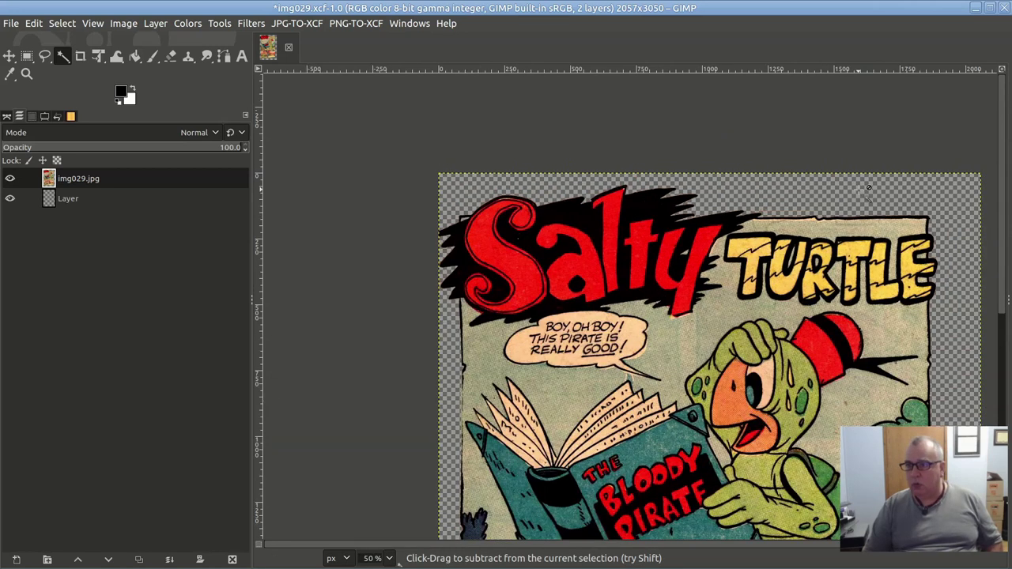
scroll(863, 188, up, 1)
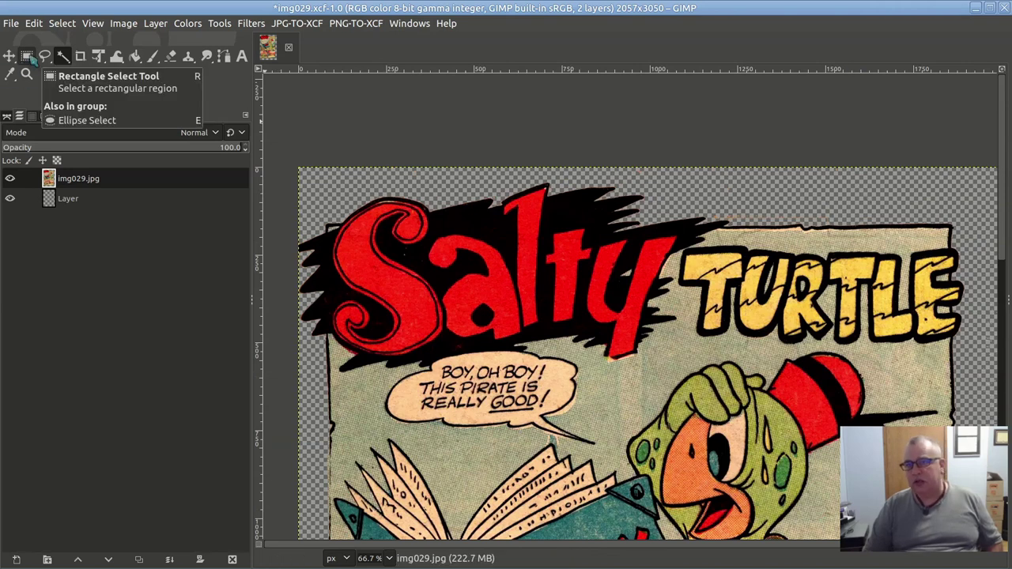
click(26, 57)
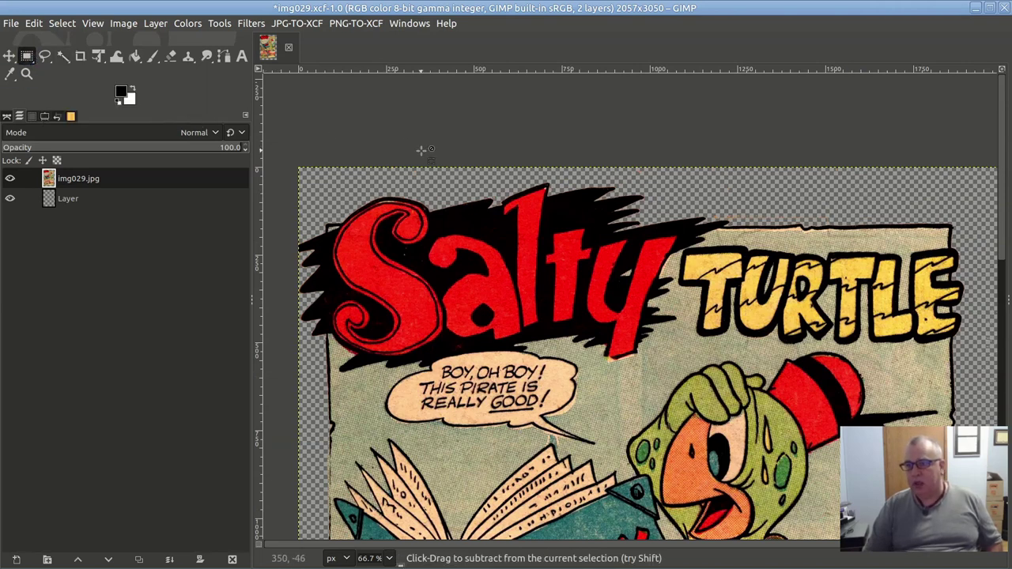
scroll(419, 150, down, 1)
drag(307, 137, 873, 172)
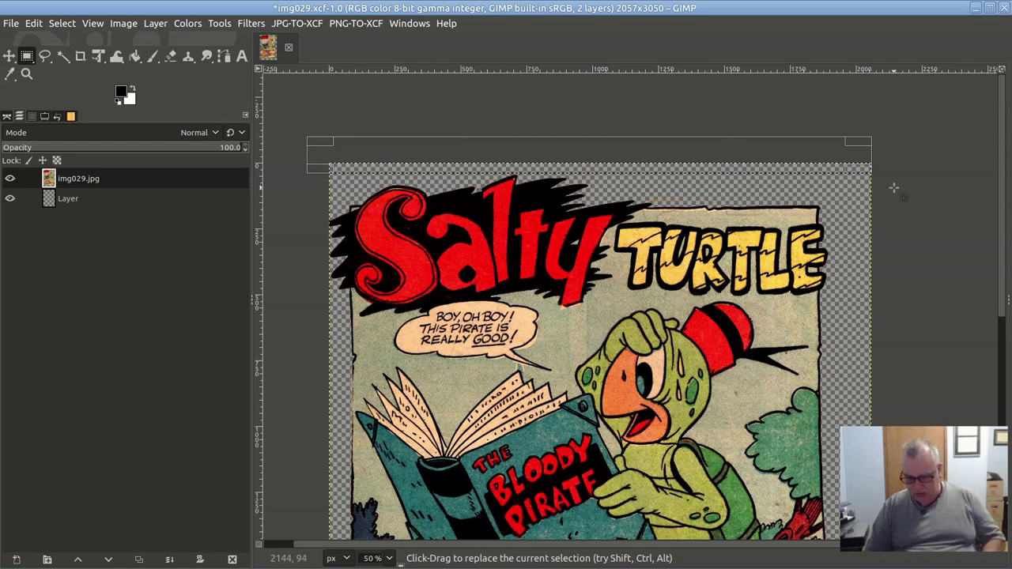
- Rectangle-select and clear the full-height outer margin beside the TURTLE title, bringing the selection edge close to its last letter
scroll(893, 188, down, 2)
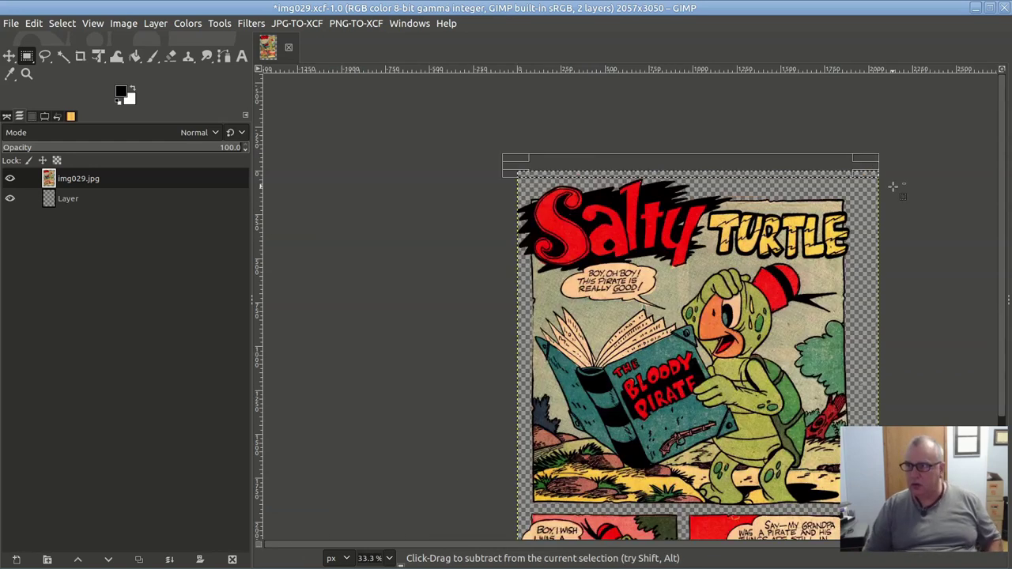
scroll(917, 261, down, 2)
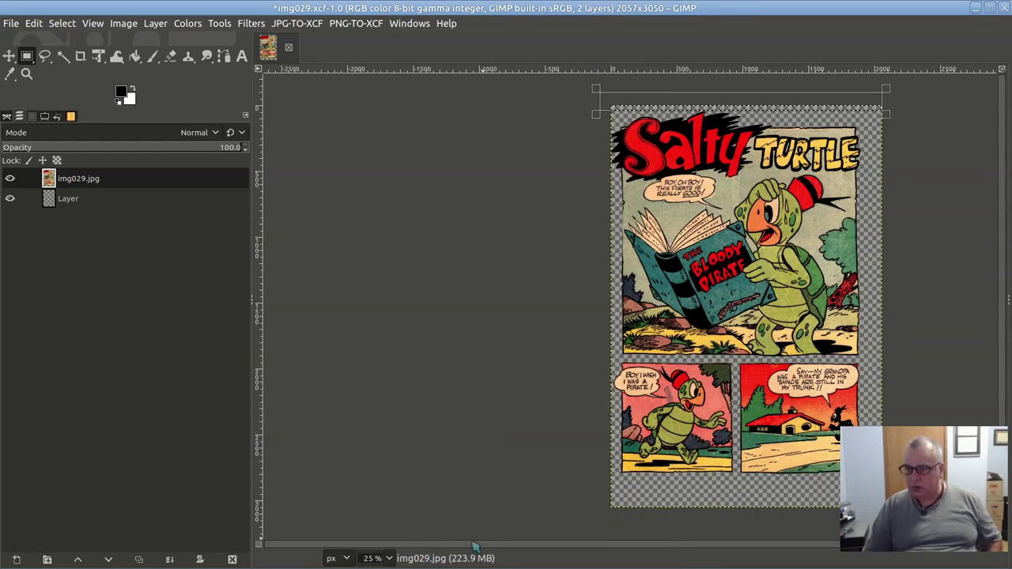
scroll(433, 545, right, 3)
drag(816, 98, 745, 534)
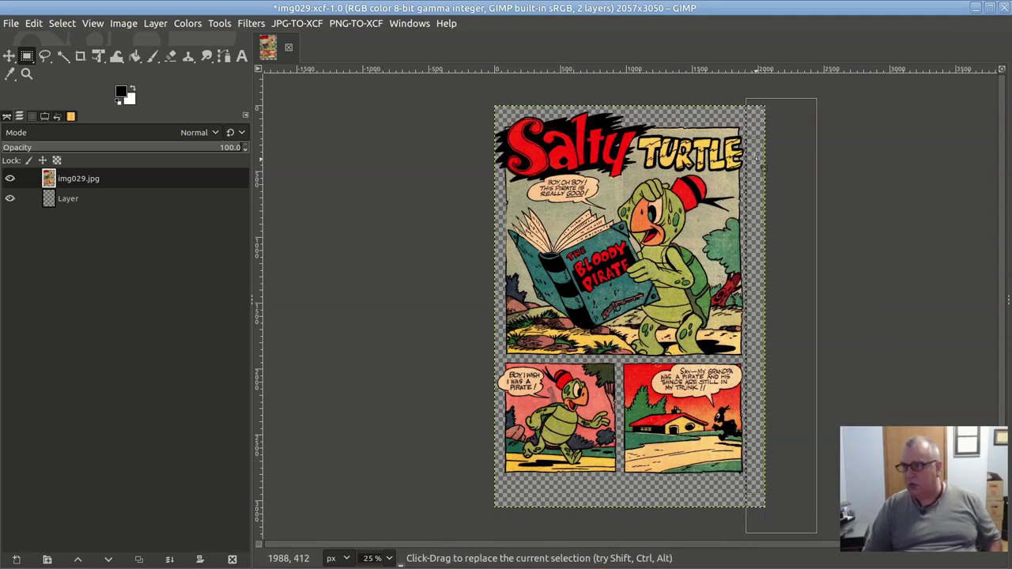
scroll(759, 154, up, 3)
scroll(755, 162, up, 2)
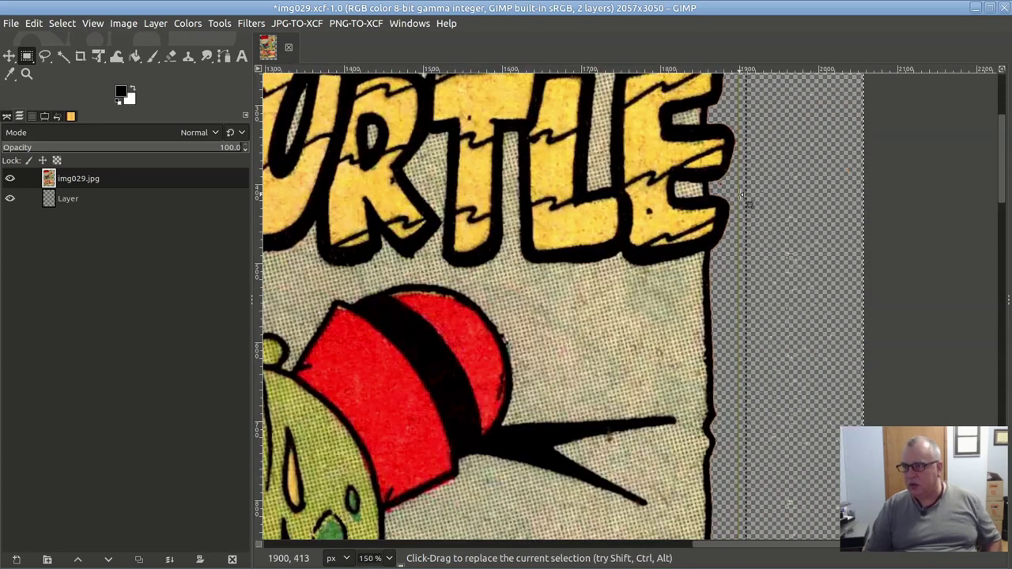
drag(748, 204, 746, 207)
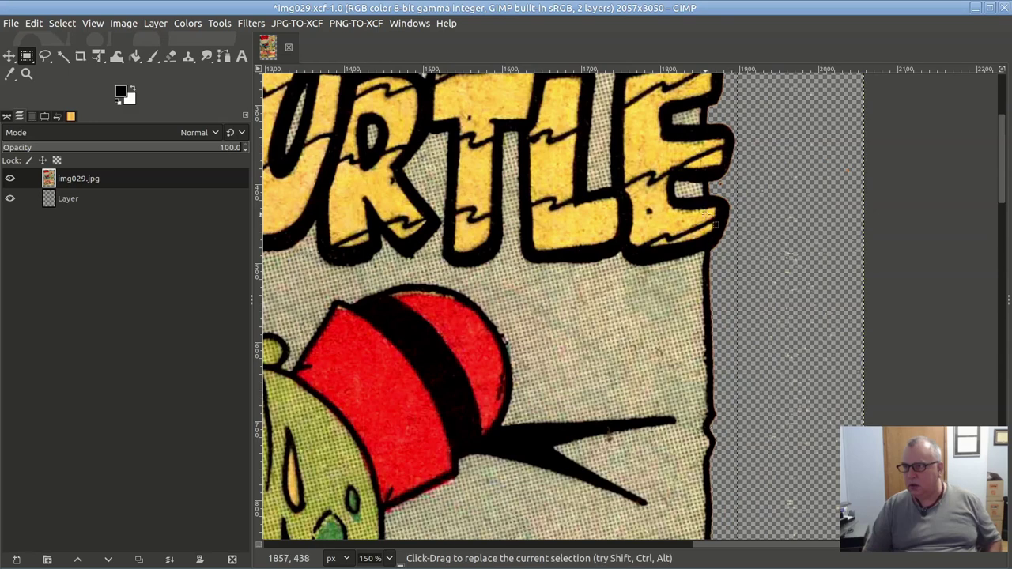
scroll(711, 215, down, 2)
scroll(711, 215, down, 3)
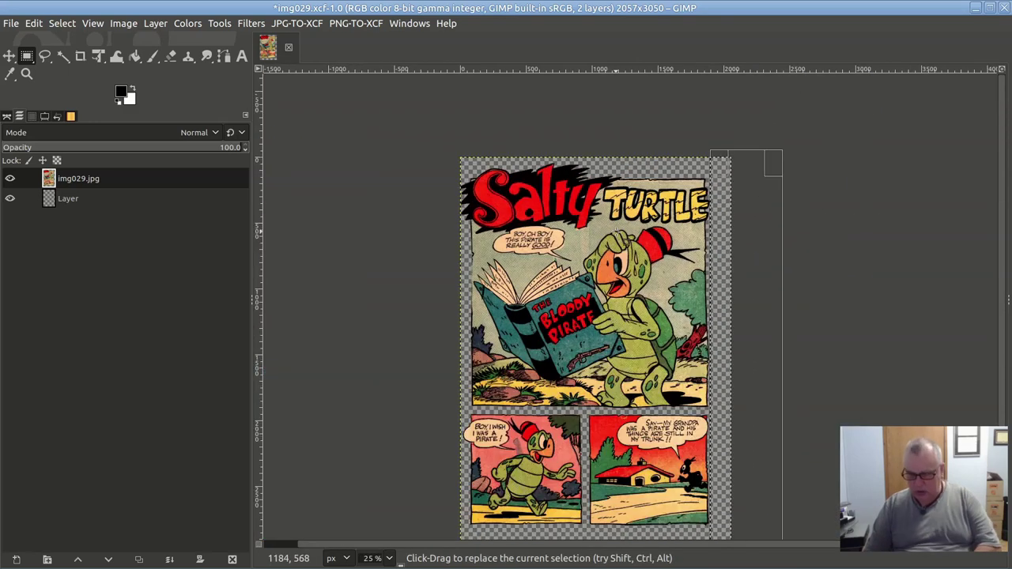
scroll(612, 391, down, 1)
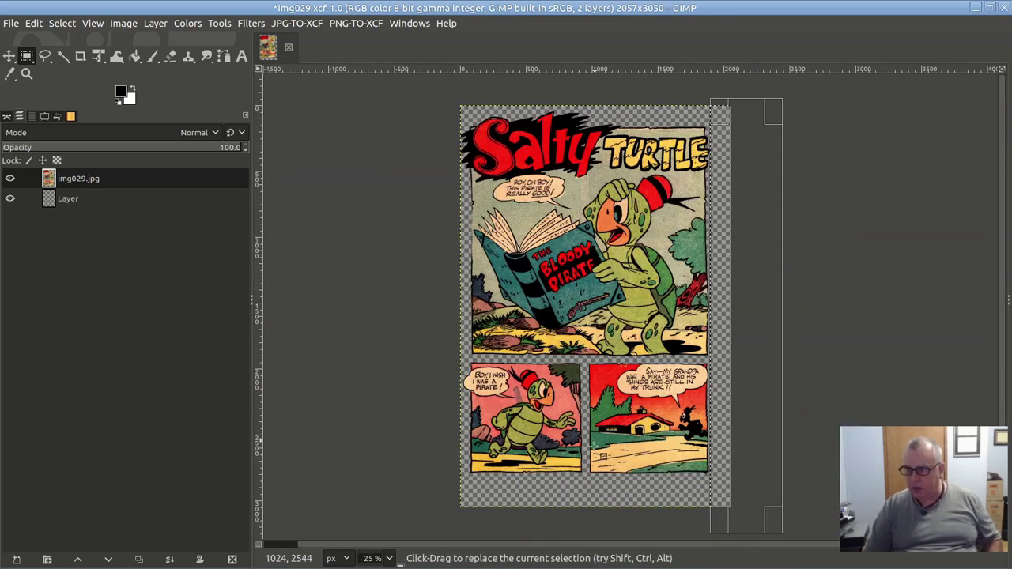
- Widen the canvas area, then rectangle-select and clear the margin below the two small panels, about 2078 by 322 px
scroll(571, 504, up, 4)
scroll(570, 504, down, 2)
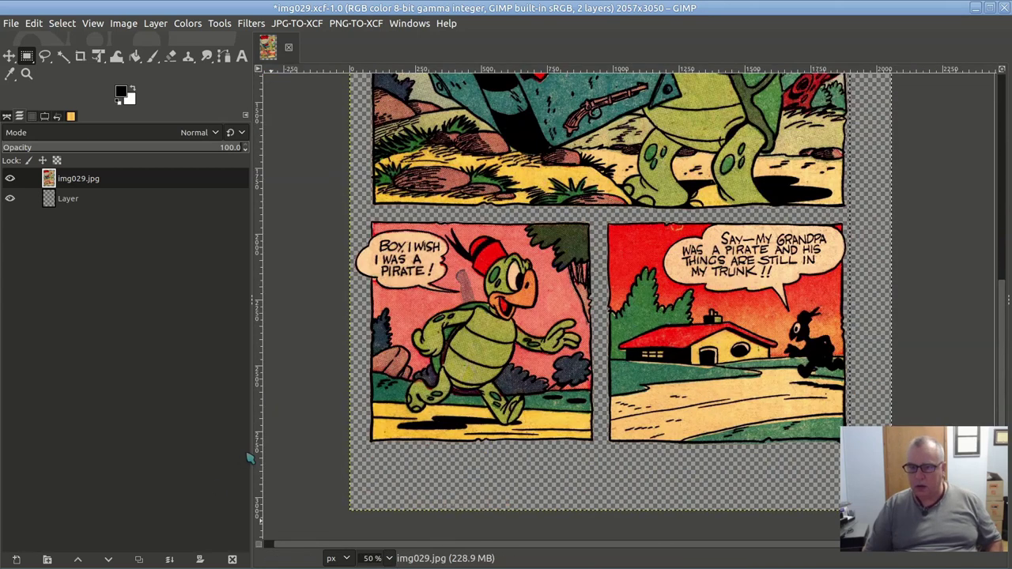
drag(256, 457, 177, 449)
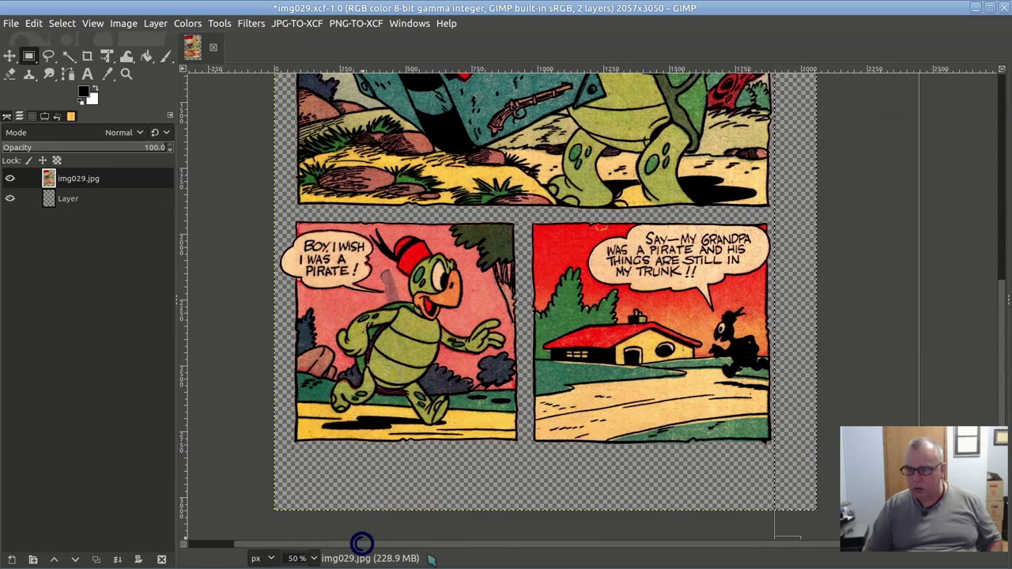
drag(269, 447, 791, 526)
scroll(544, 476, up, 1)
scroll(530, 450, up, 1)
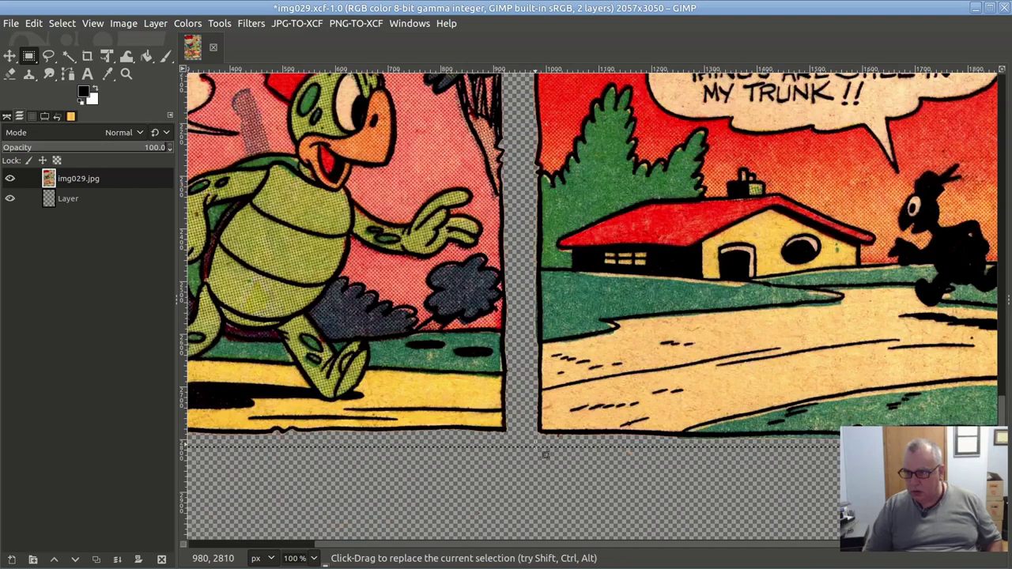
drag(530, 452, 531, 448)
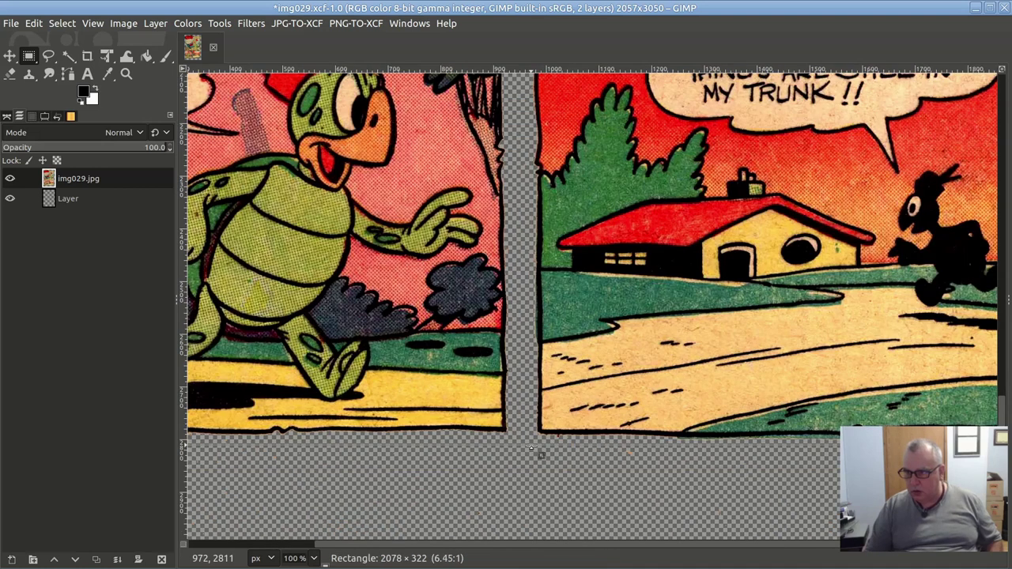
scroll(563, 502, down, 1)
scroll(563, 499, down, 1)
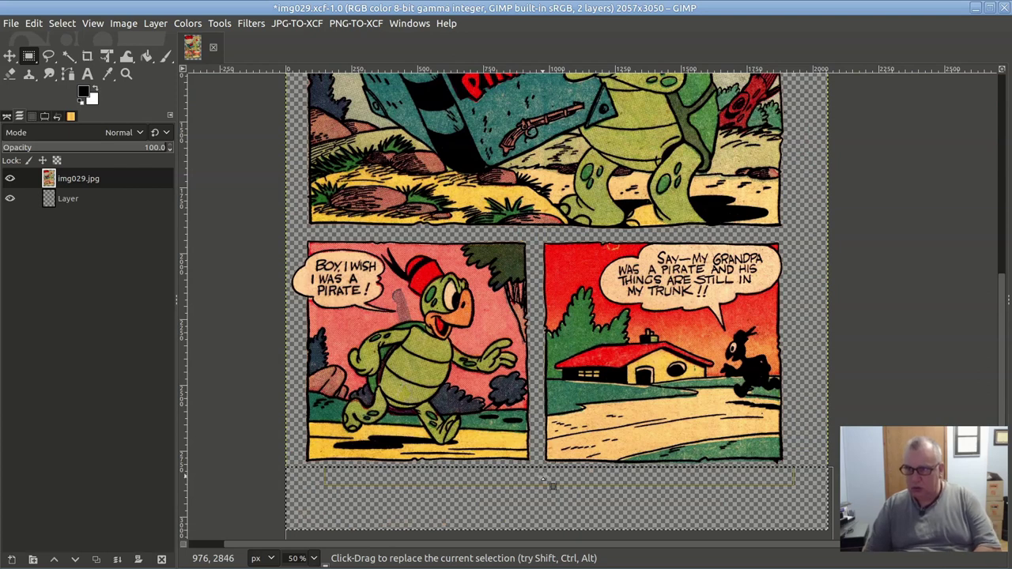
- Rectangle-select and clear the margin strip beside the large panel on the book's side, about 108 by 1424 px, starting below the Salty title
scroll(239, 392, up, 1)
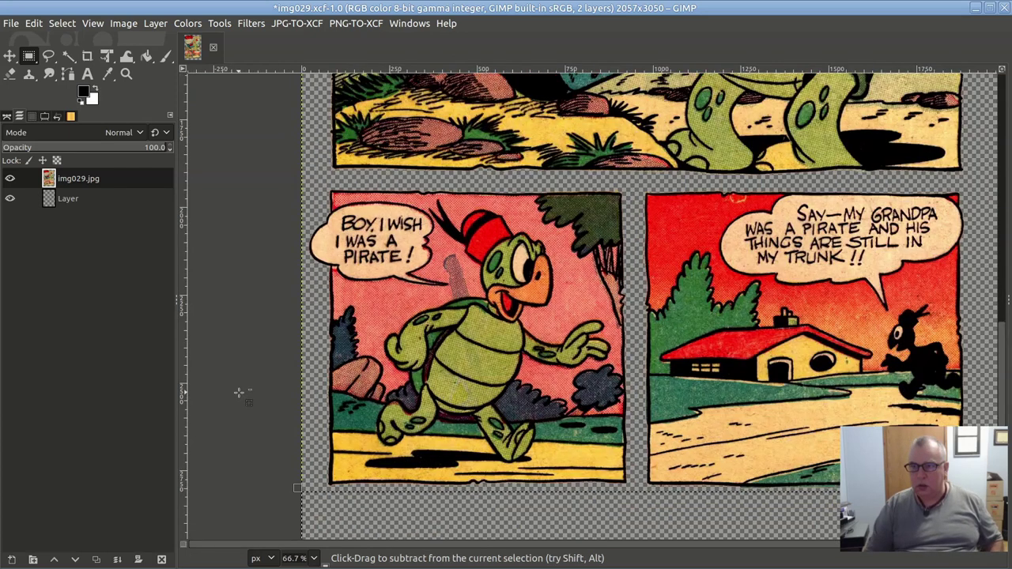
scroll(238, 392, down, 2)
scroll(238, 246, up, 3)
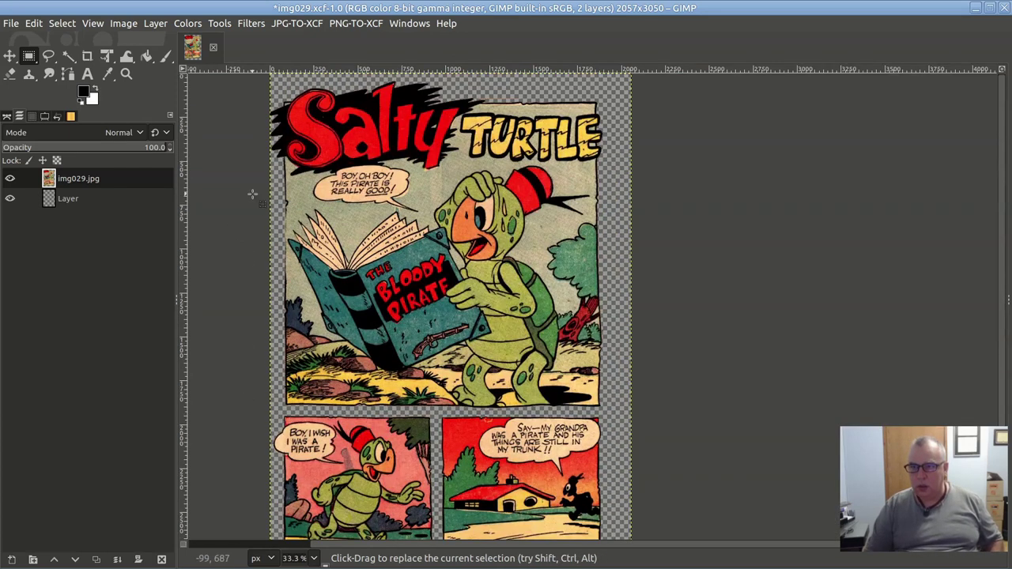
scroll(253, 195, up, 1)
click(269, 149)
drag(269, 148, 298, 524)
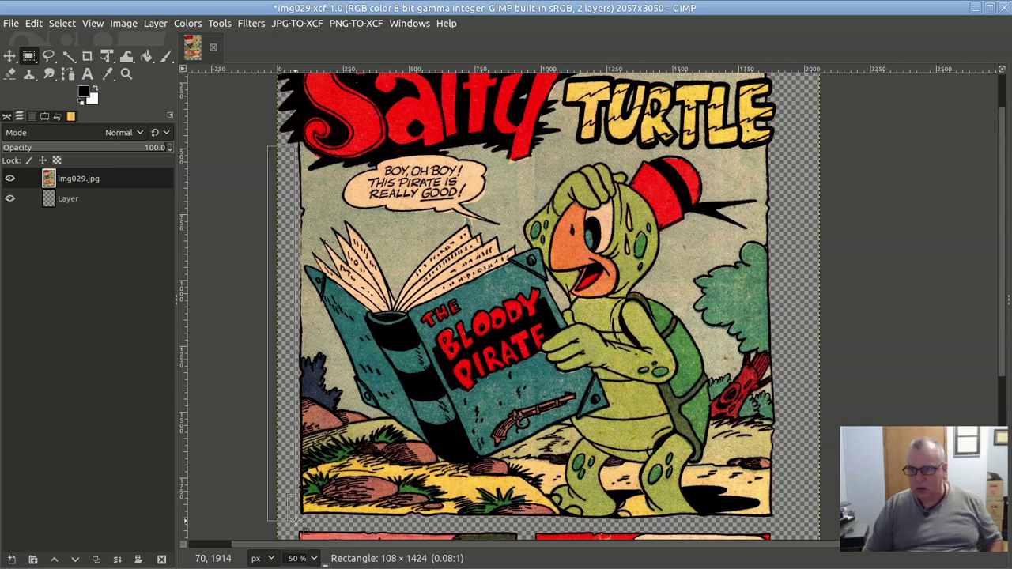
drag(298, 519, 276, 519)
- Rectangle-select and clear the horizontal gutter between the large panel and the two small panels
scroll(197, 411, down, 5)
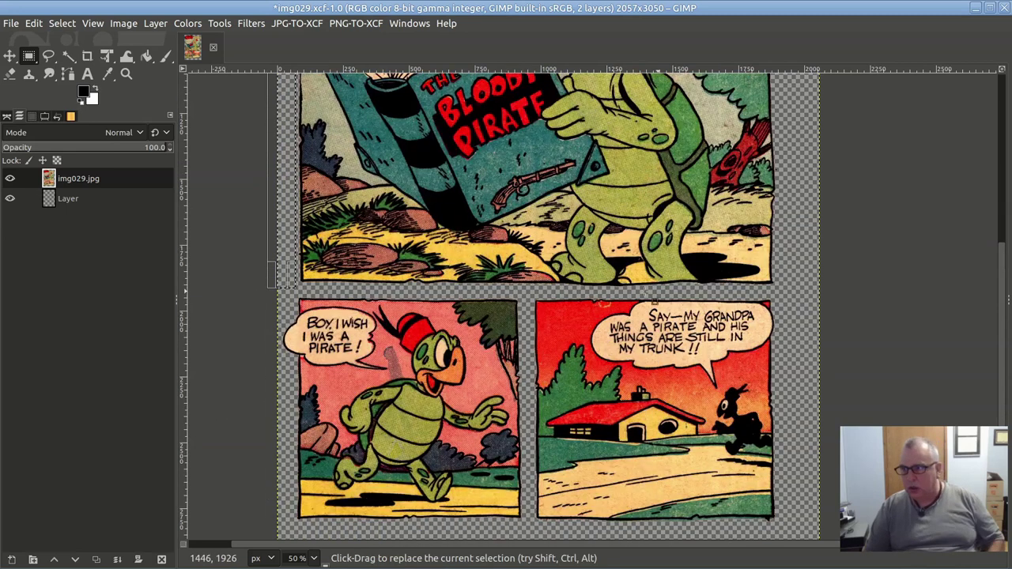
click(269, 288)
drag(269, 285, 839, 301)
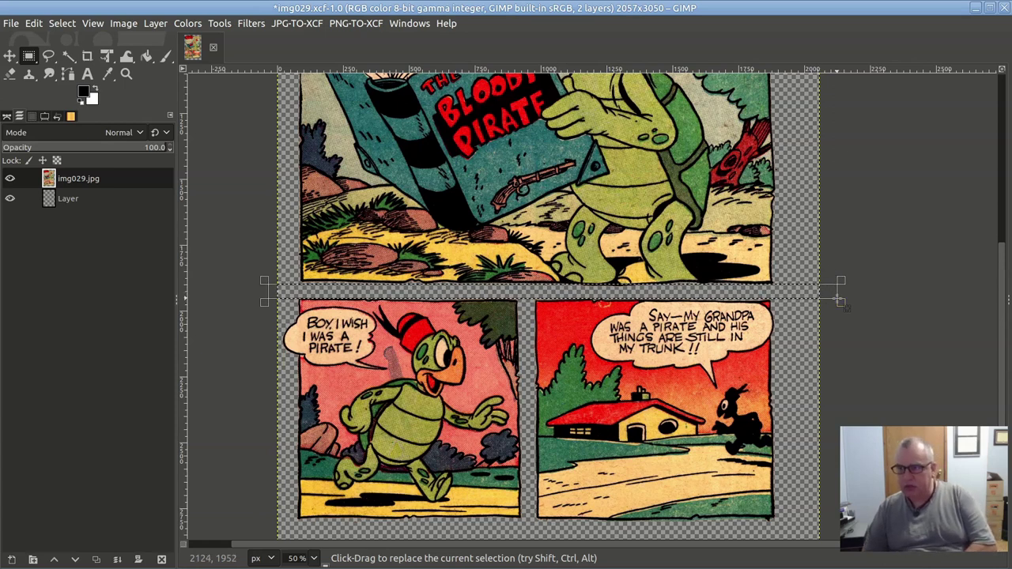
- Check the cleared margins over the whole page and drop the gutter selection
scroll(838, 299, down, 1)
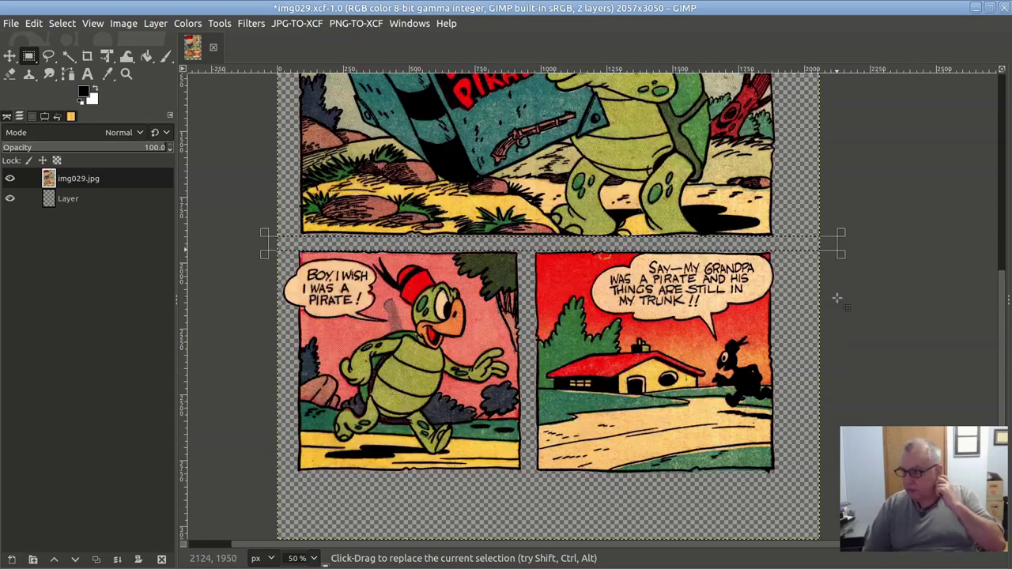
scroll(836, 298, up, 5)
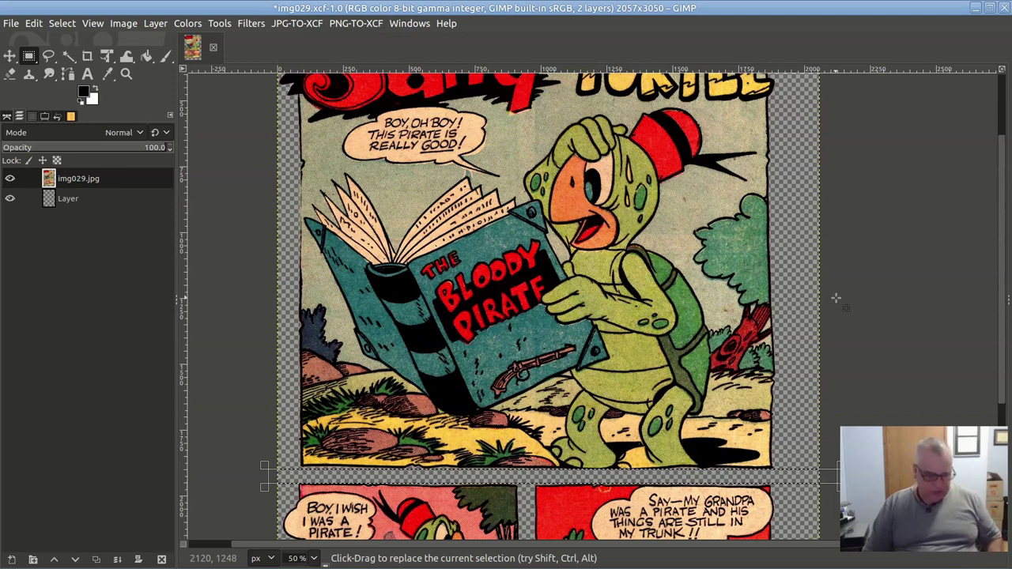
ctrl+scroll(837, 298, down, 2)
ctrl+scroll(835, 294, up, 1)
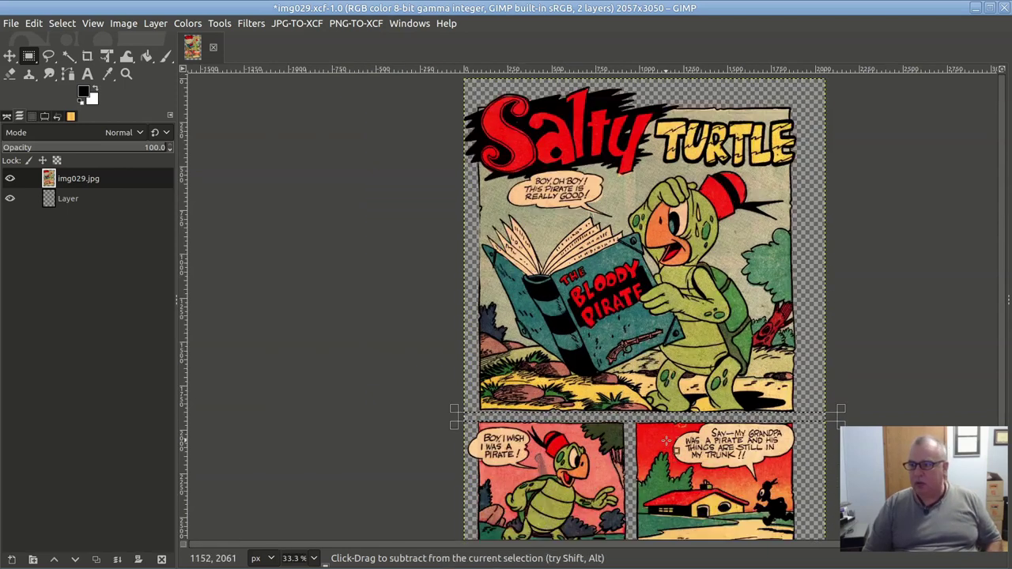
ctrl+scroll(672, 443, down, 2)
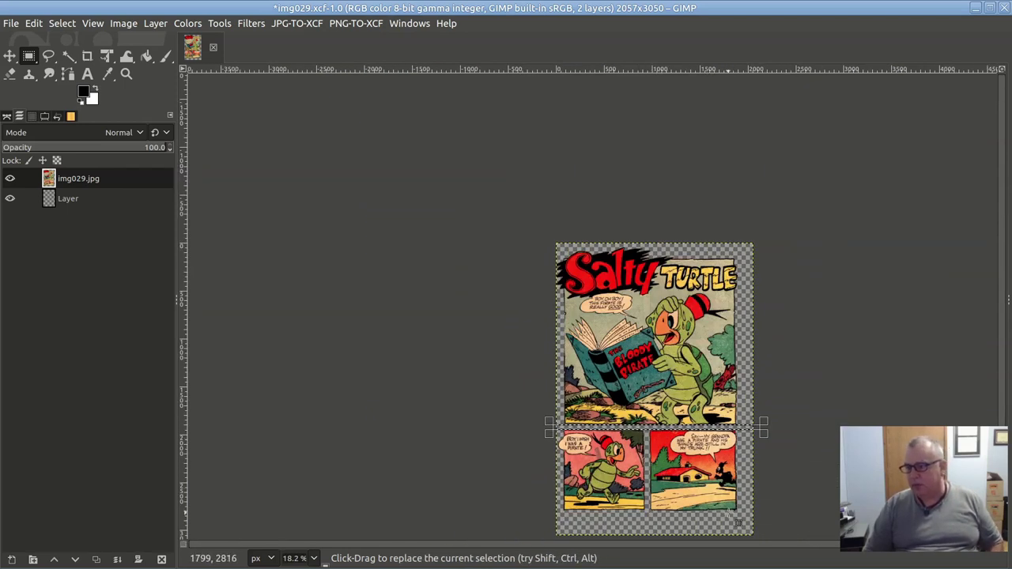
click(509, 218)
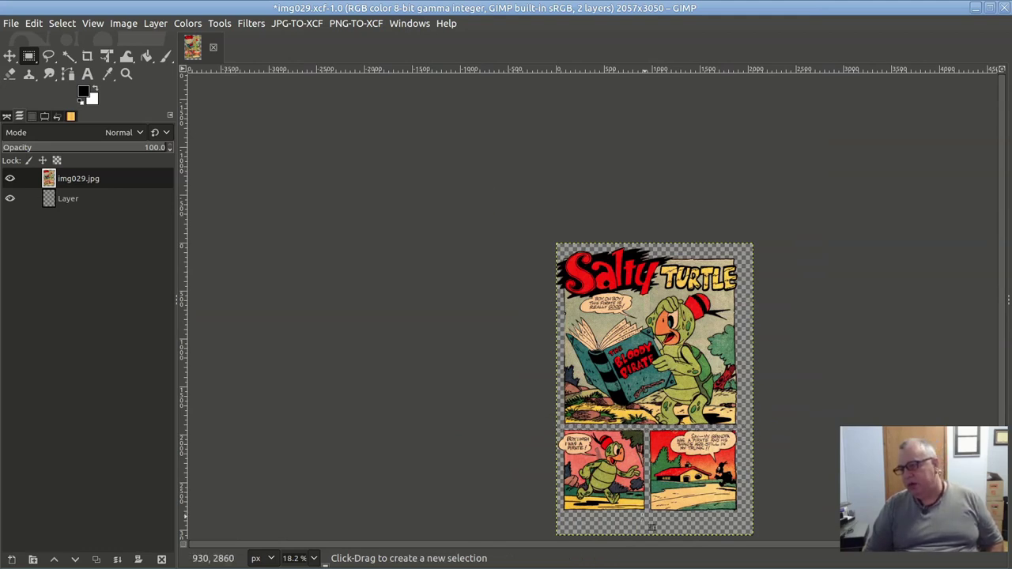
scroll(545, 551, right, 2)
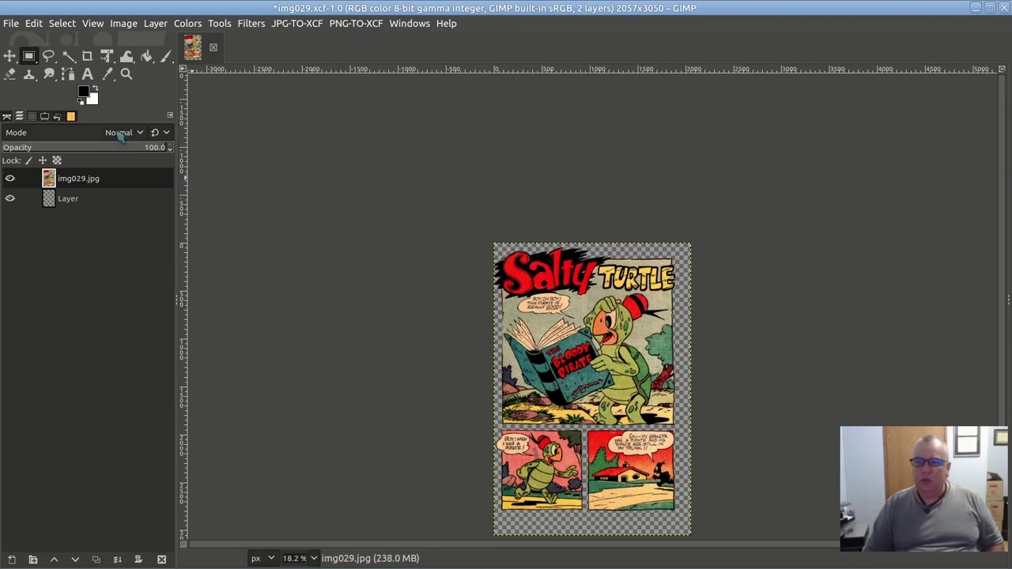
- Save the image with its cleared margins to the existing XCF file
click(11, 23)
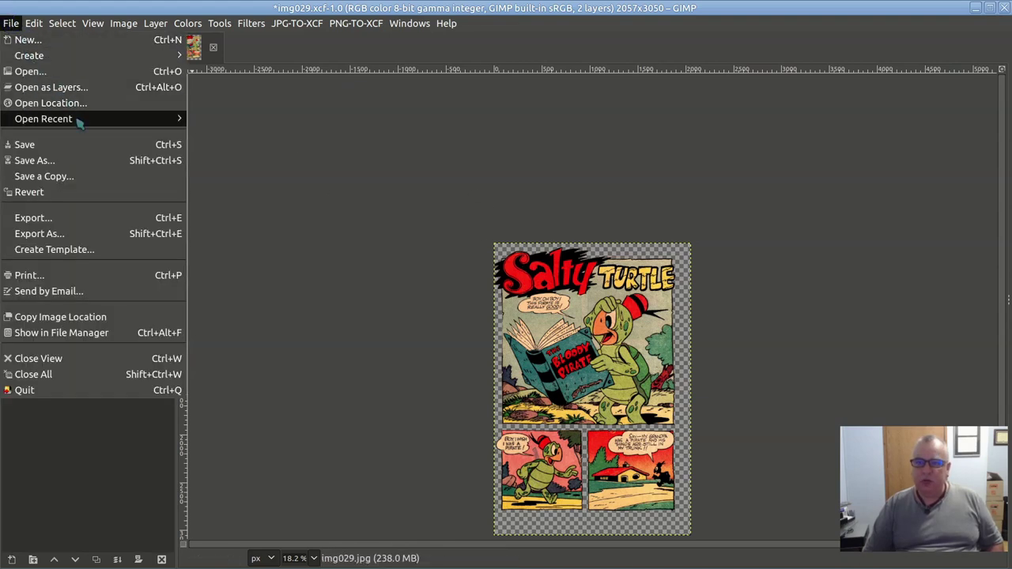
click(75, 143)
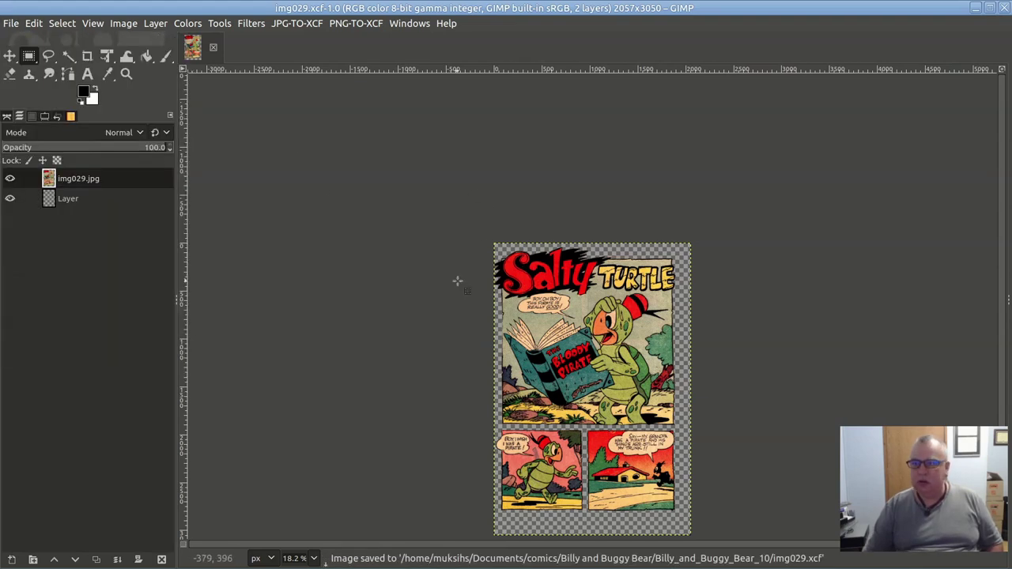
- Fuzzy-select the cream fill of the "BOY, OH BOY!" speech balloon in the large panel and clear it to transparency
scroll(658, 306, up, 4)
scroll(344, 375, up, 2)
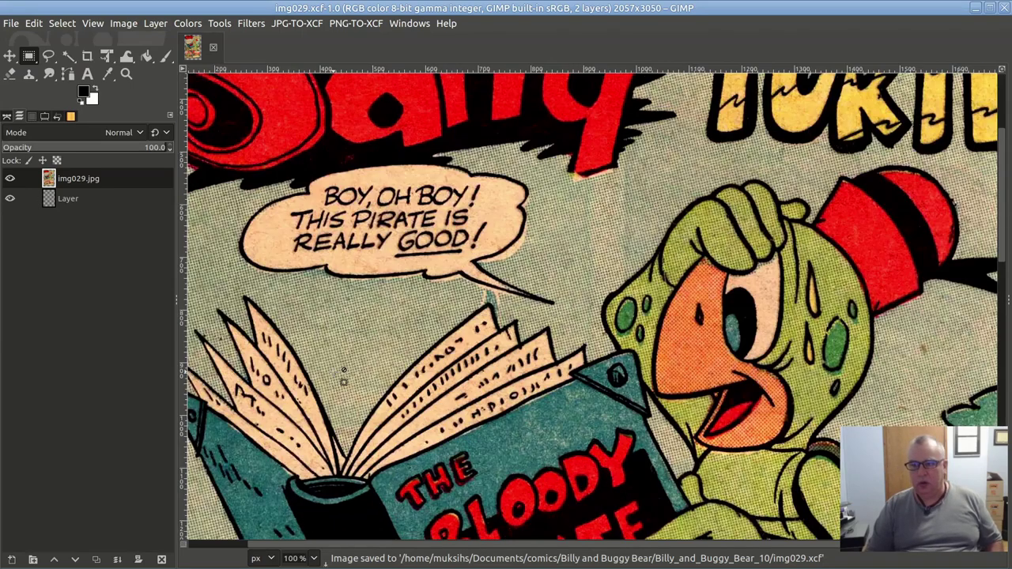
scroll(344, 372, up, 3)
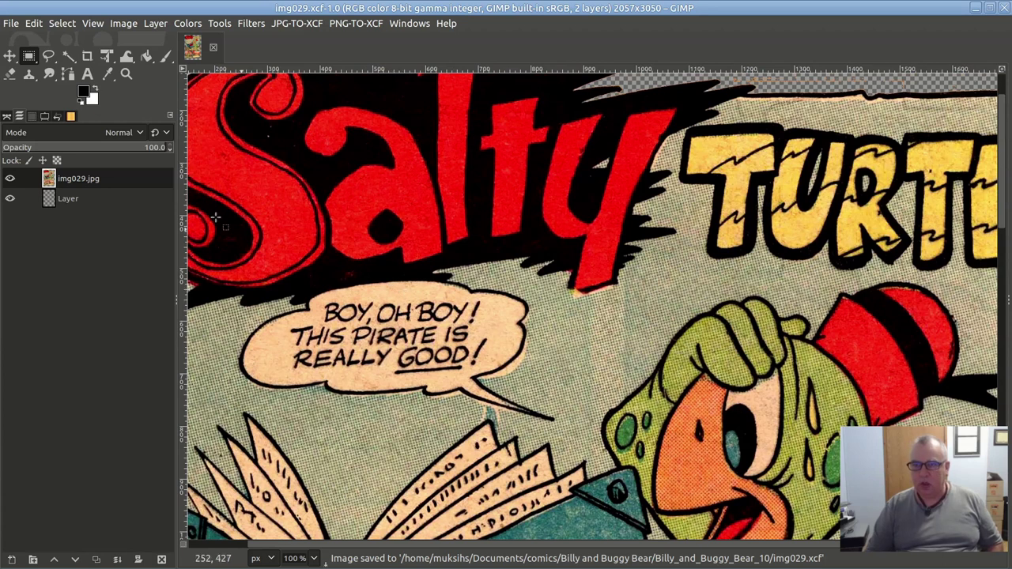
click(68, 56)
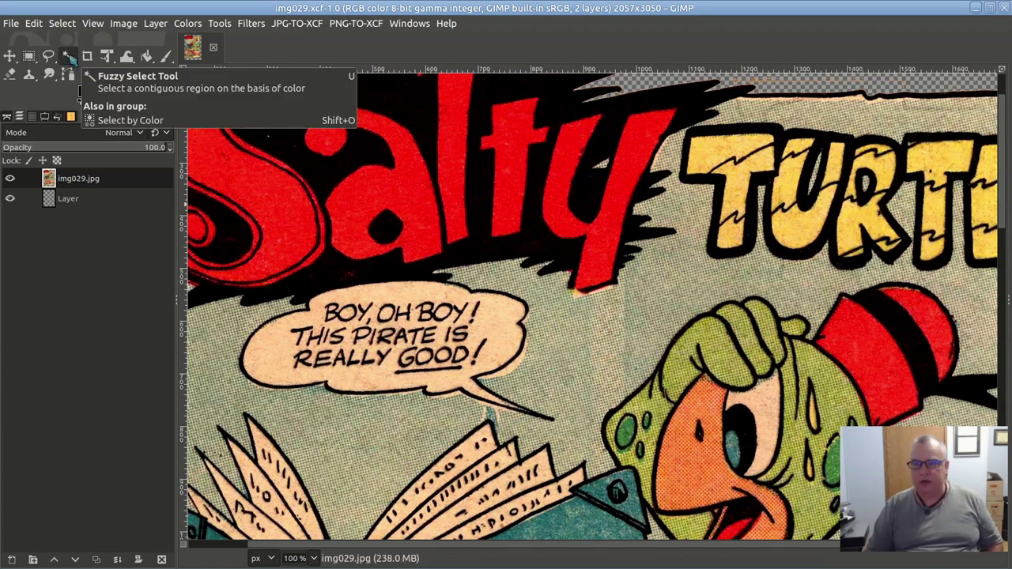
drag(400, 291, 398, 331)
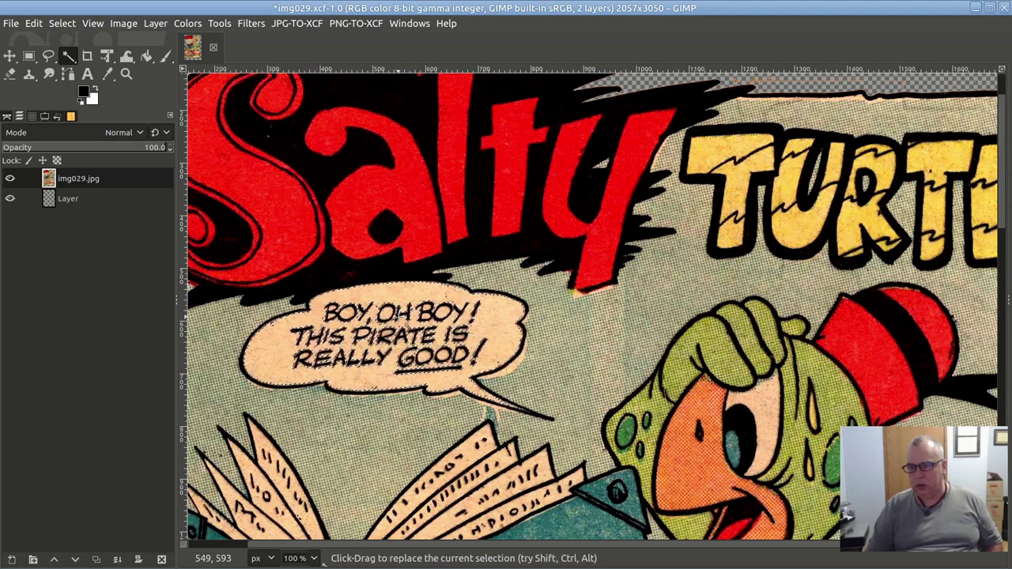
key(Delete)
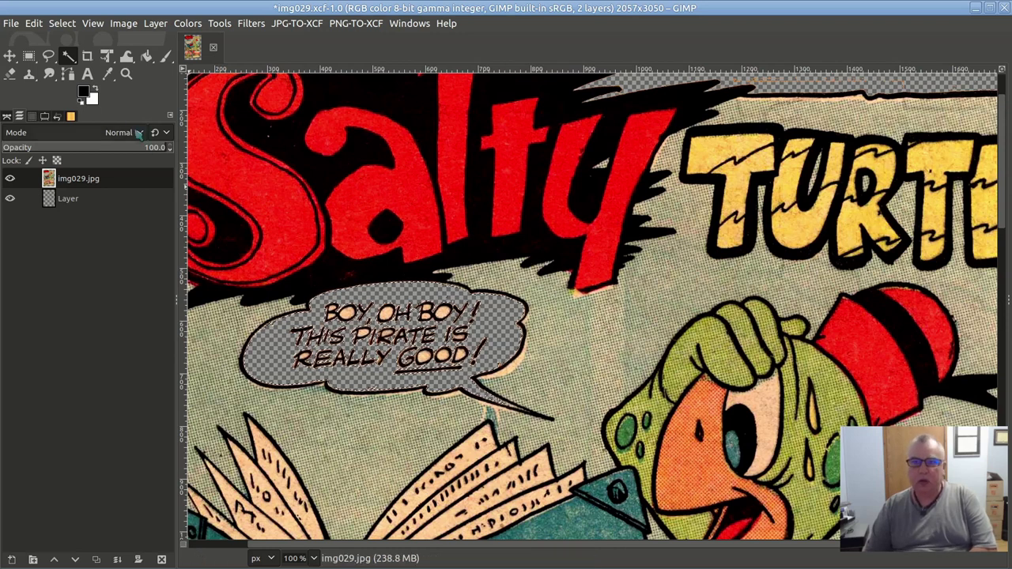
- Lasso the remaining "BOY, OH BOY! THIS PIRATE IS REALLY GOOD!" lettering inside the balloon, clear it, and drop the selection
click(49, 57)
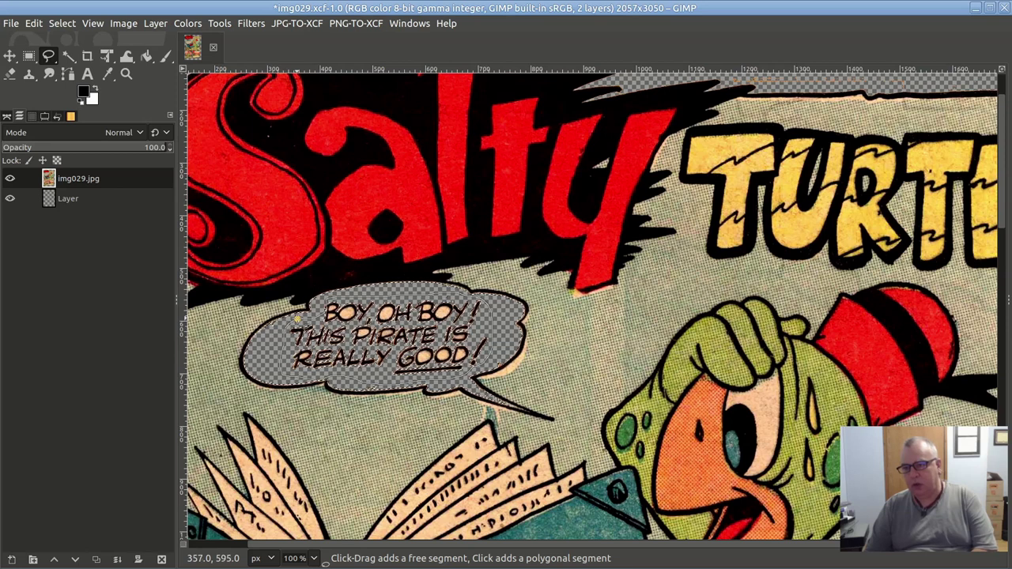
click(297, 320)
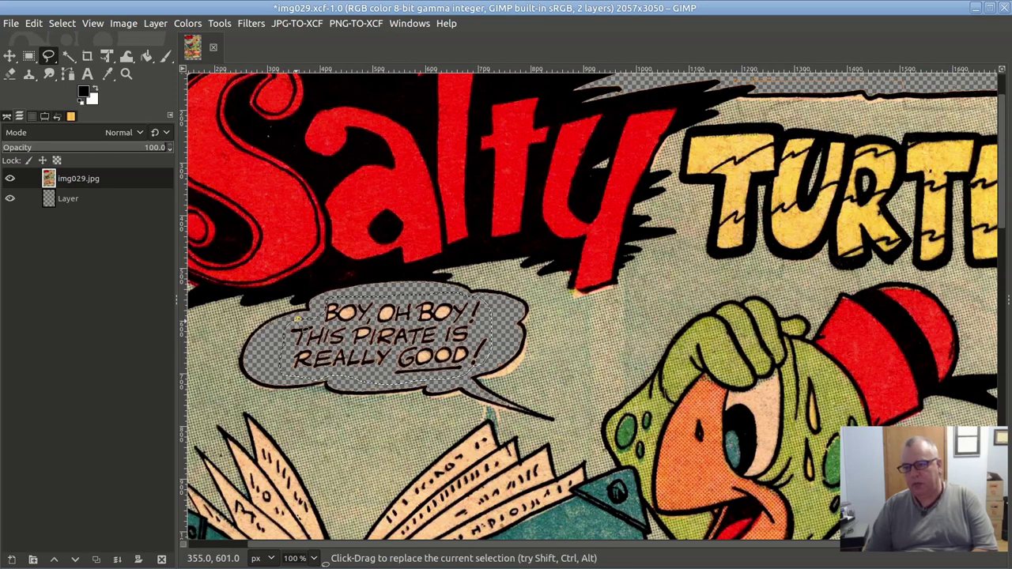
key(Delete)
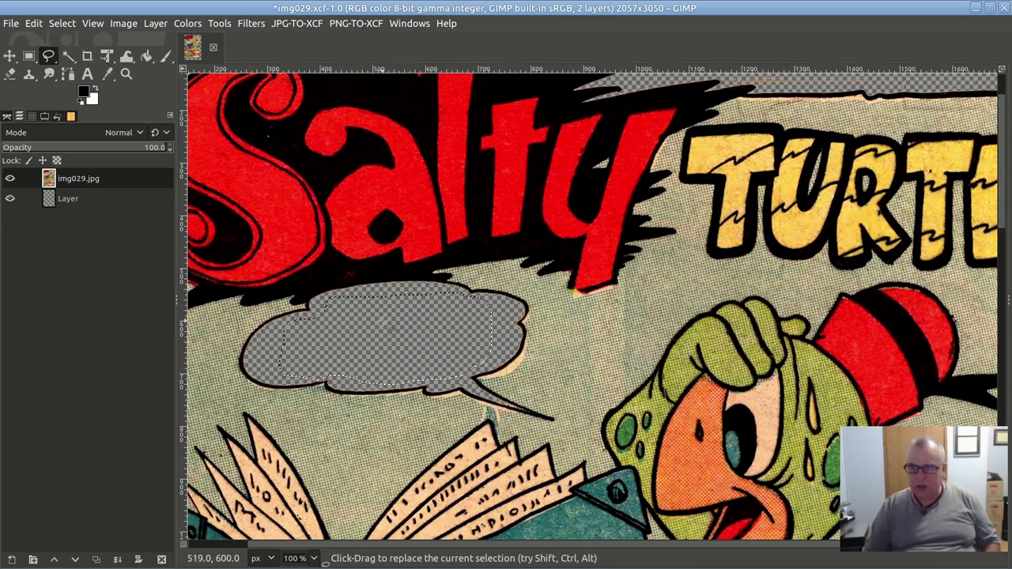
key(ctrl+shift+a)
- Lasso and clear the leftover lettering speck near the upper edge of the large panel's emptied balloon
scroll(344, 312, up, 3)
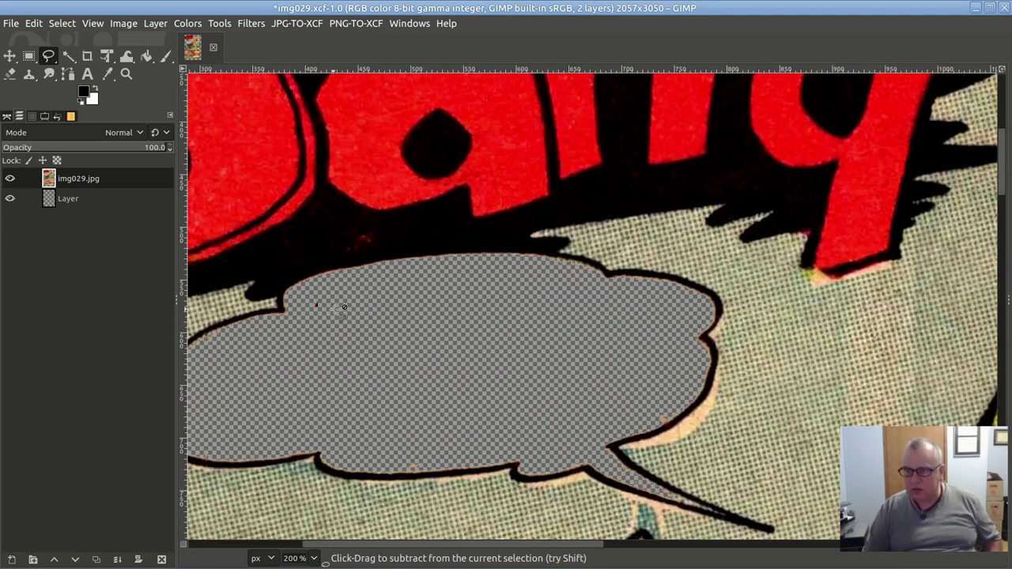
mouse_move(334, 285)
mouse_down()
mouse_move(308, 322)
mouse_move(284, 300)
mouse_move(334, 286)
mouse_up()
click(335, 285)
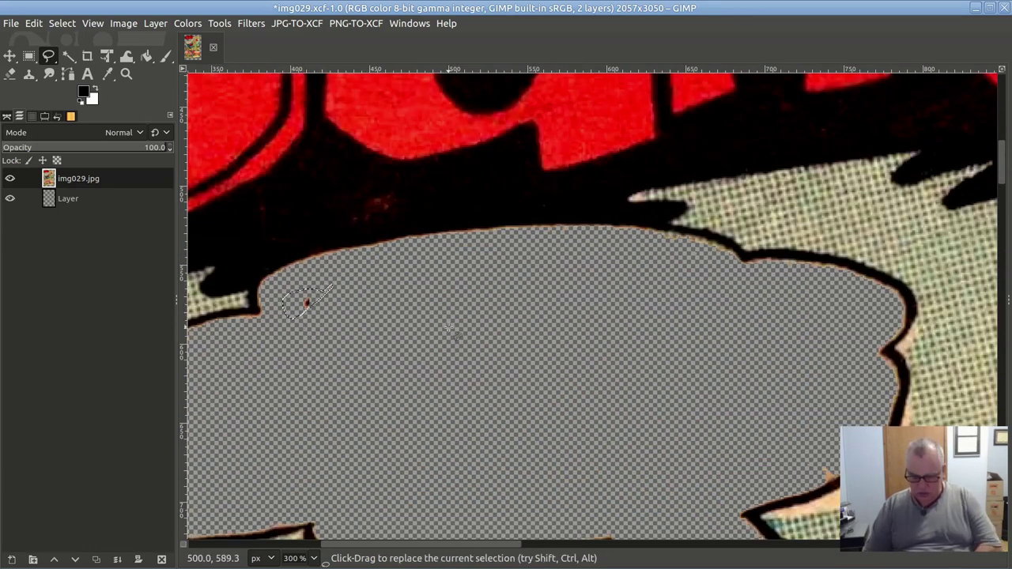
key(Delete)
scroll(518, 383, down, 5)
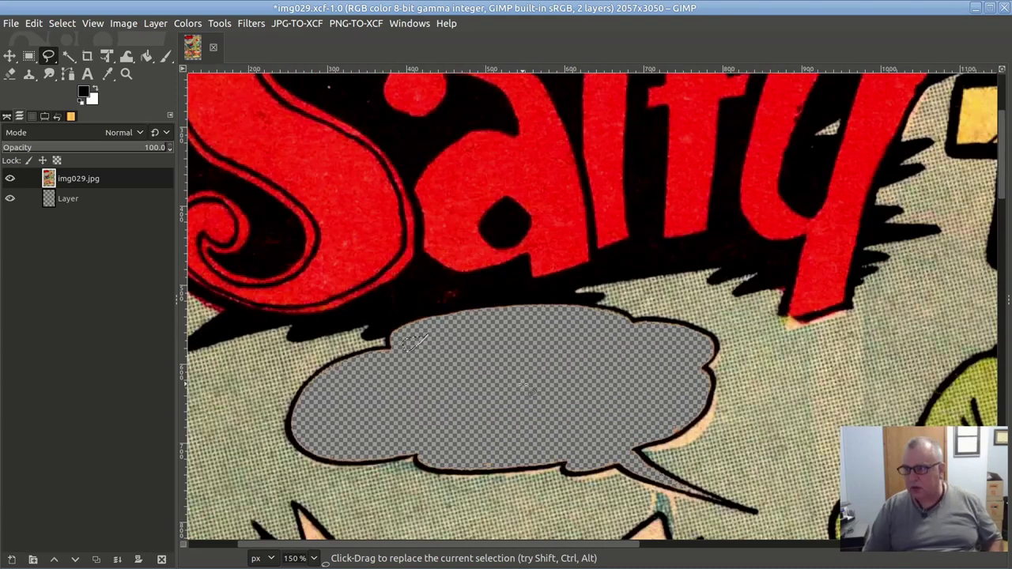
- Fuzzy-select and clear the cream fill of the "BOY, I WISH I WAS A PIRATE!" balloon in the running turtle panel
scroll(522, 385, down, 6)
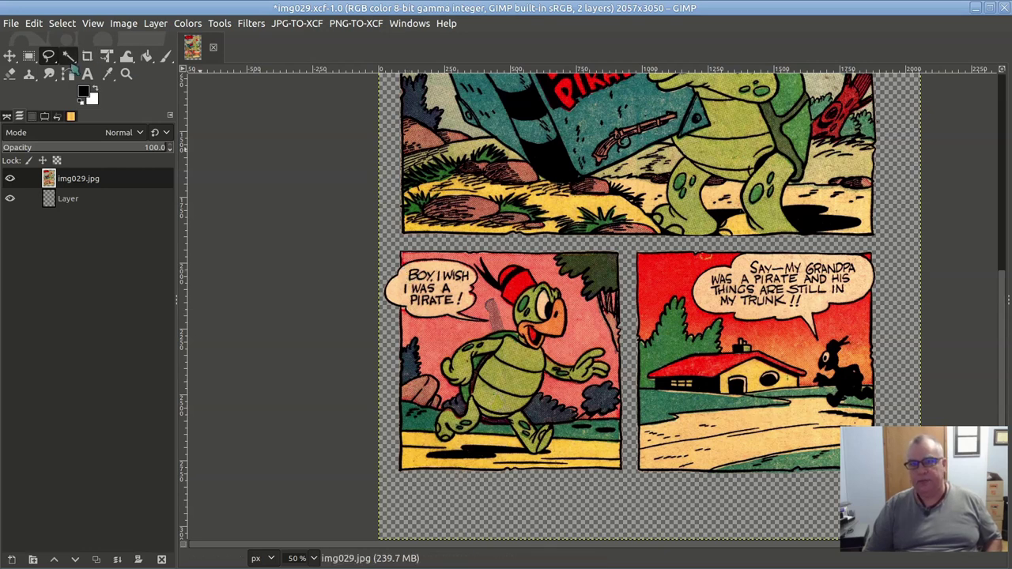
click(68, 56)
drag(437, 307, 436, 338)
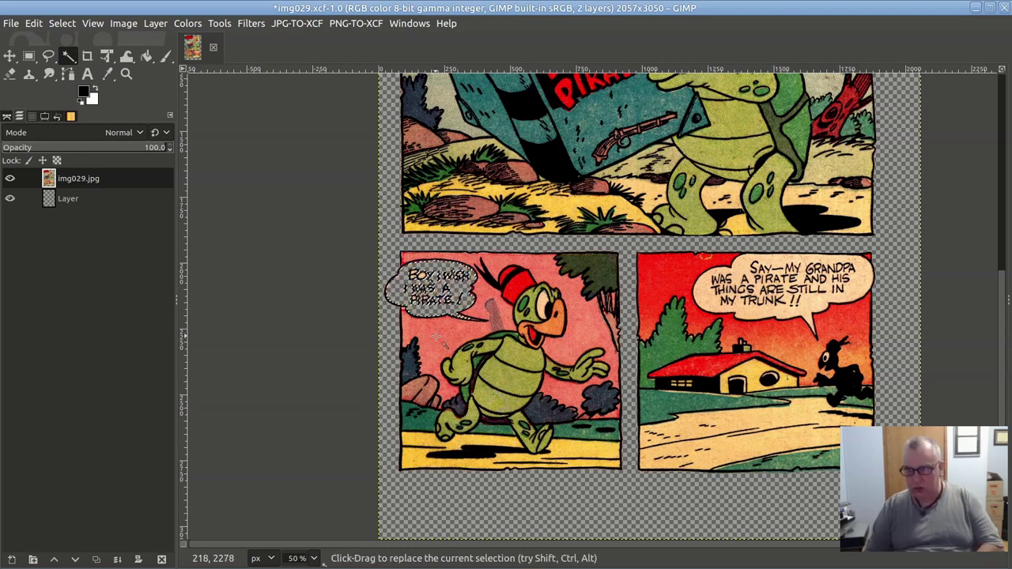
scroll(436, 338, up, 4)
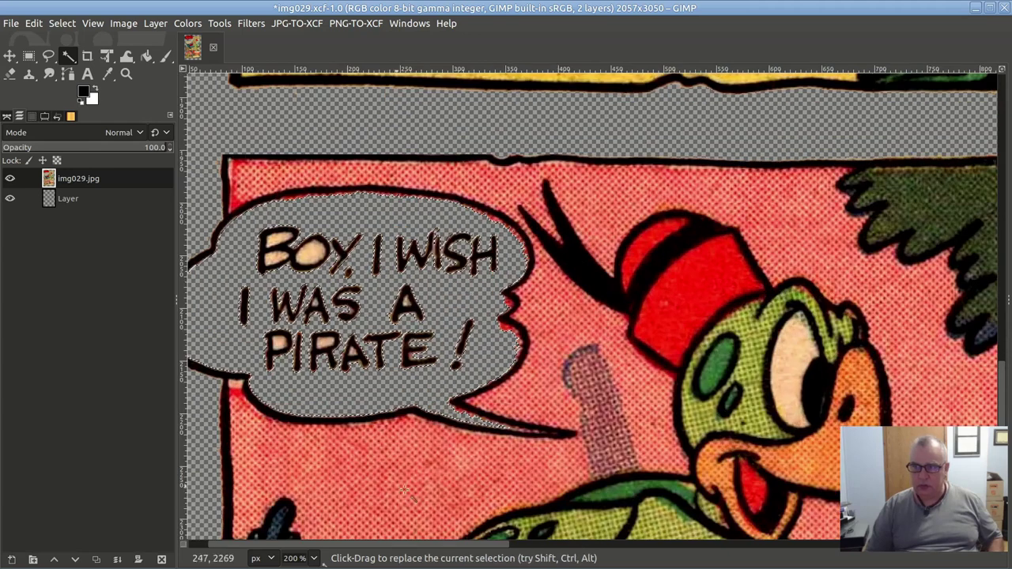
drag(474, 546, 463, 546)
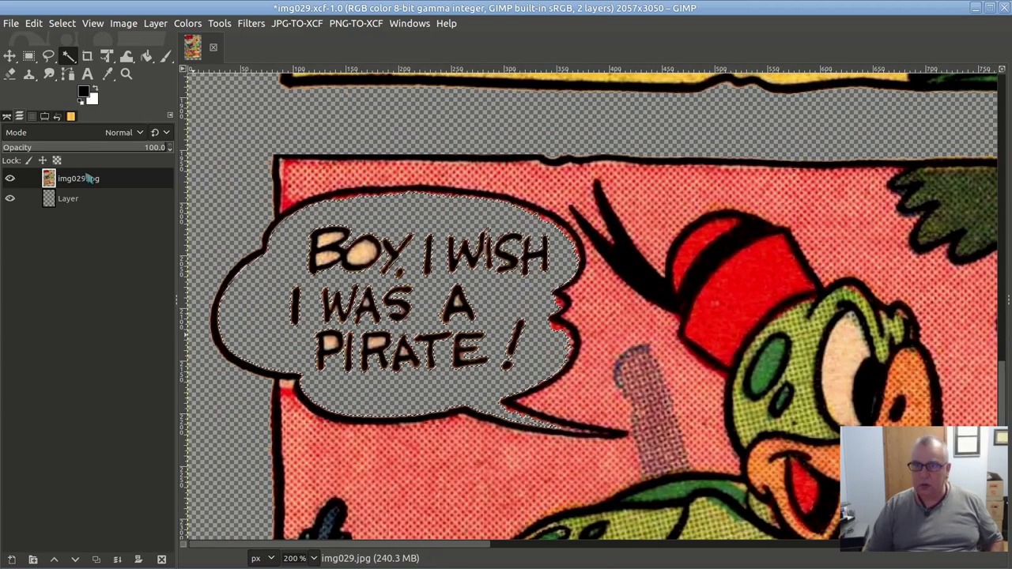
- Lasso around the "BOY, I WISH I WAS A PIRATE!" lettering, clear it from the balloon, and drop the selection
click(48, 55)
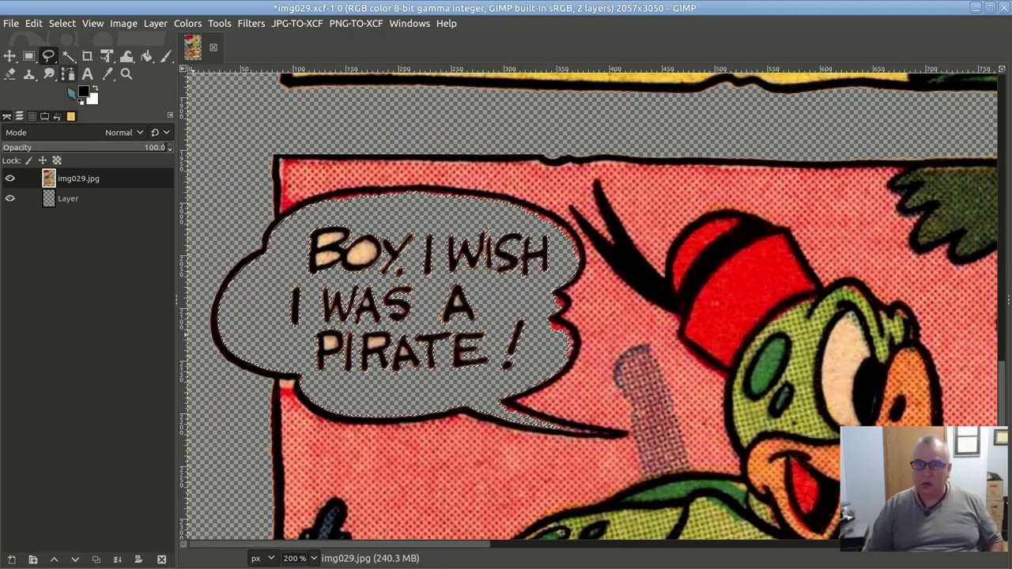
click(281, 241)
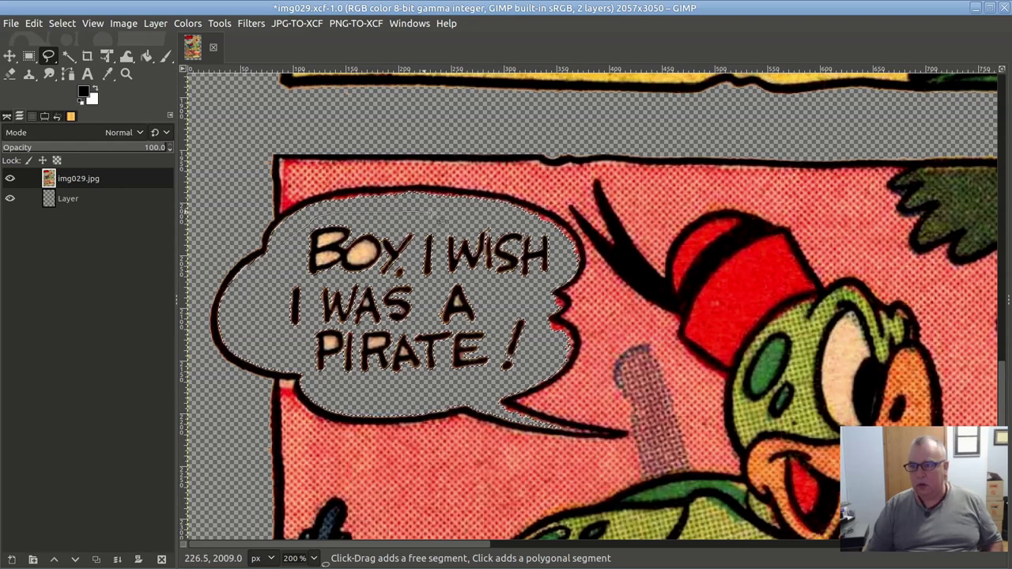
mouse_move(540, 227)
mouse_down()
mouse_move(559, 276)
mouse_move(532, 311)
mouse_move(539, 355)
mouse_move(516, 384)
mouse_move(383, 396)
mouse_move(322, 391)
mouse_move(305, 366)
mouse_move(277, 325)
mouse_move(252, 245)
mouse_up()
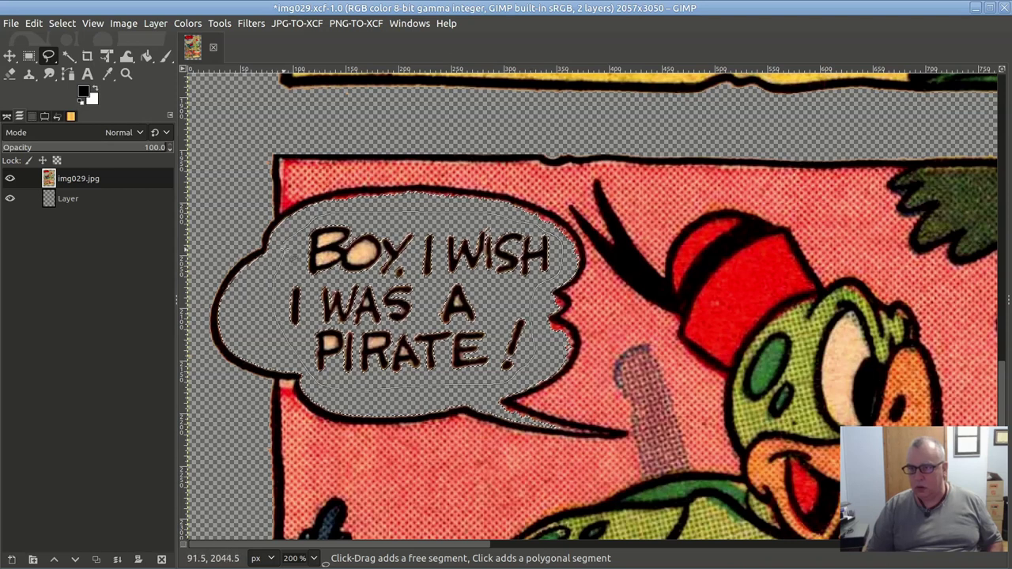
key(Return)
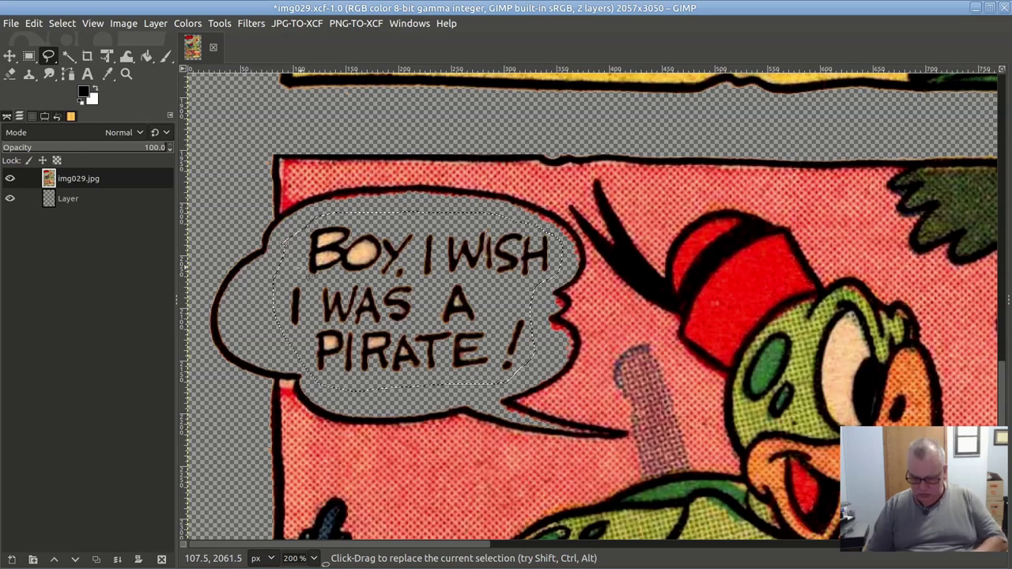
key(Delete)
key(ctrl+shift+a)
- Fuzzy-select and clear the cream fill of the "SAY—MY GRANDPA WAS A PIRATE" balloon in the house panel
scroll(455, 286, down, 7)
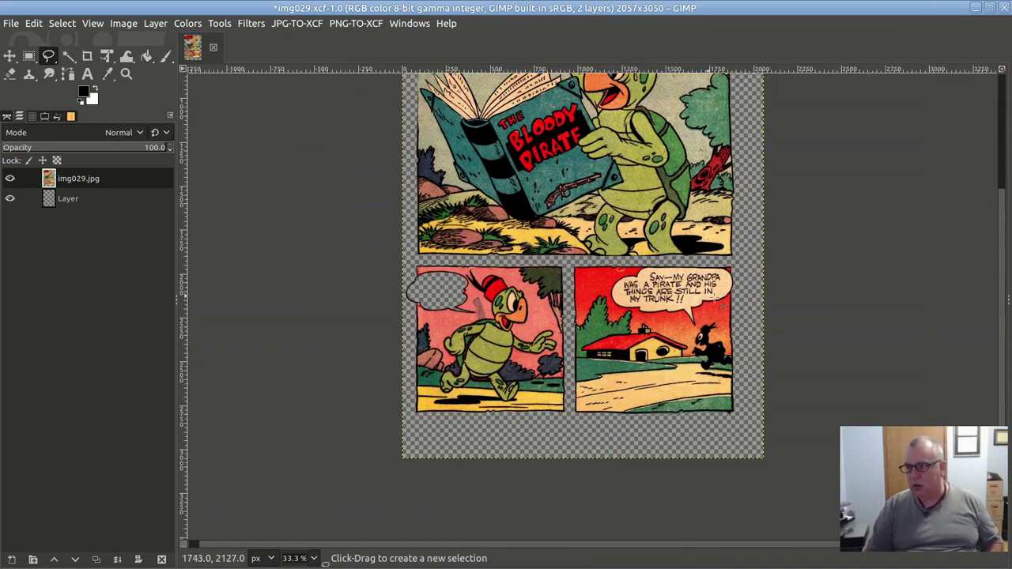
scroll(763, 273, up, 5)
click(481, 286)
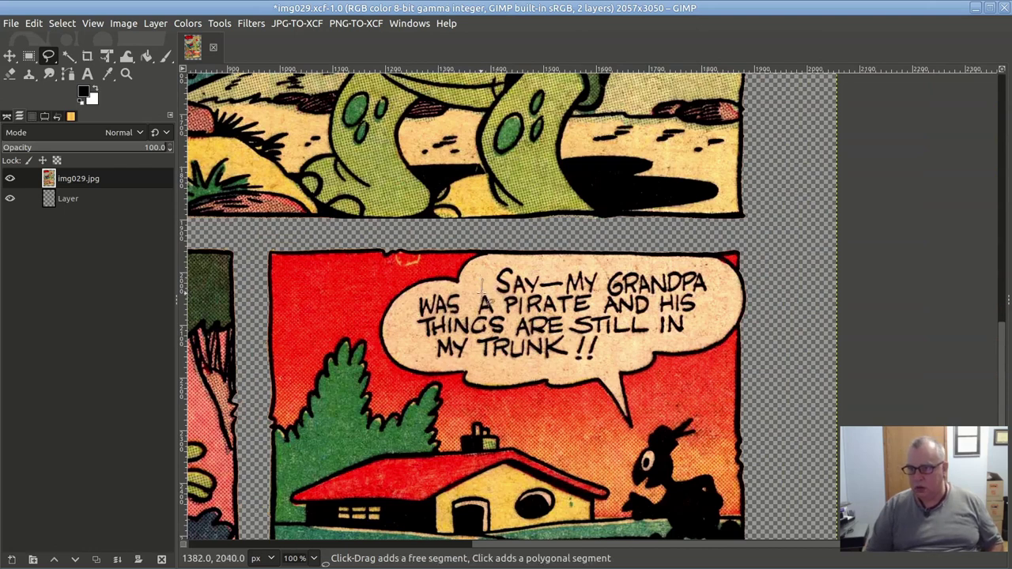
click(68, 55)
drag(599, 347, 628, 392)
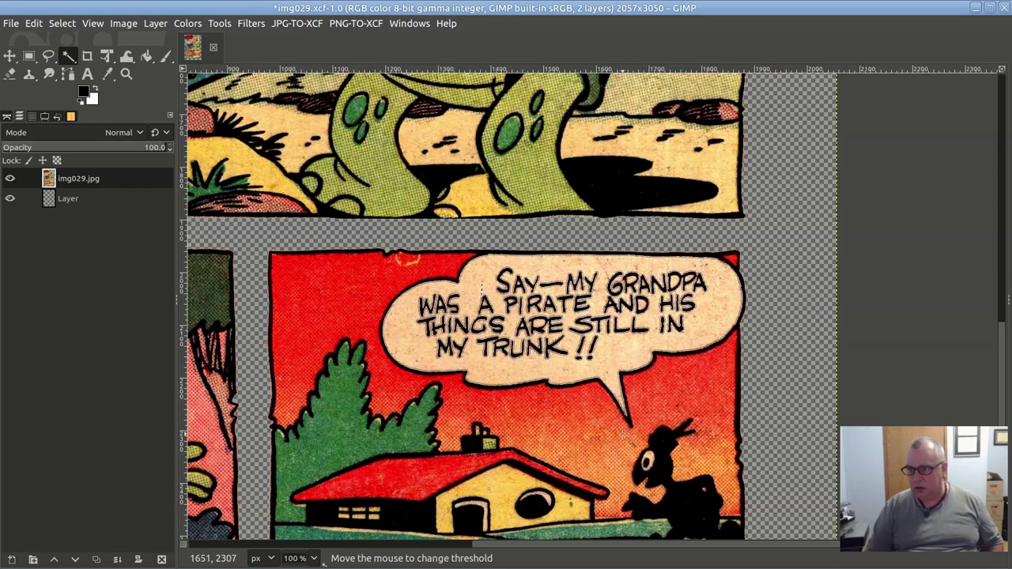
drag(627, 475, 627, 475)
key(Delete)
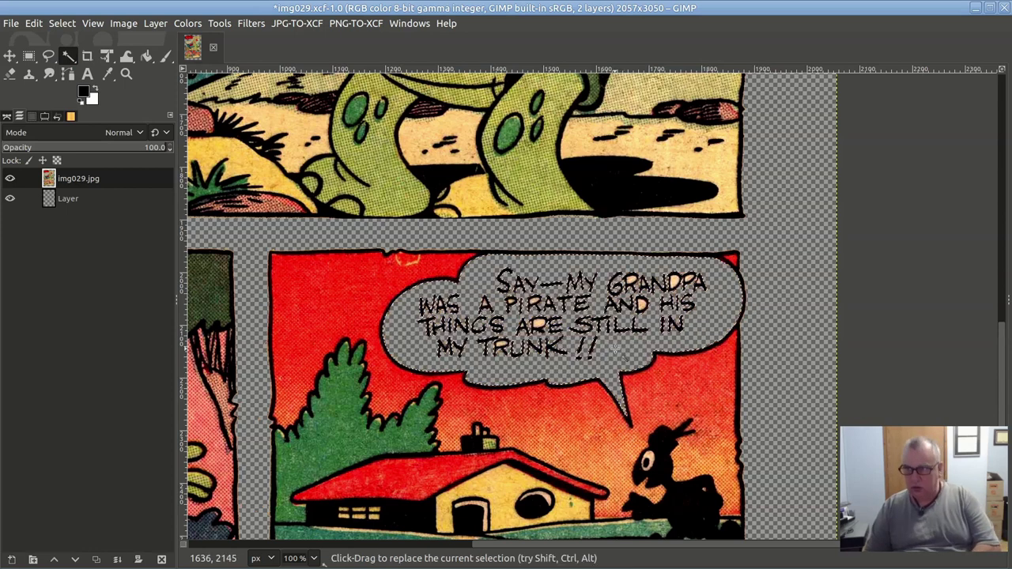
- Lasso around the lettering left in the house panel's balloon, clear it, and drop the selection
click(48, 56)
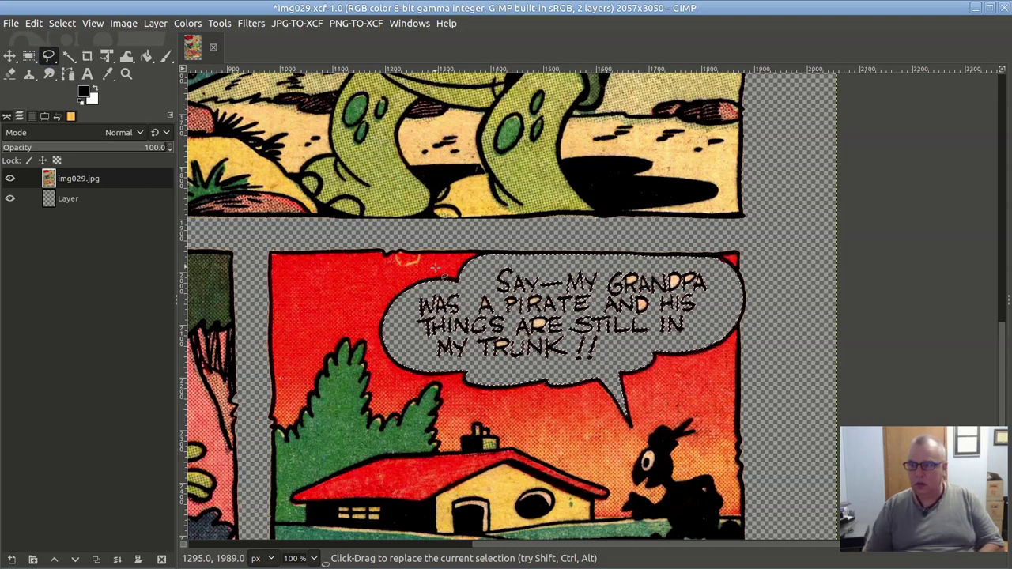
click(471, 281)
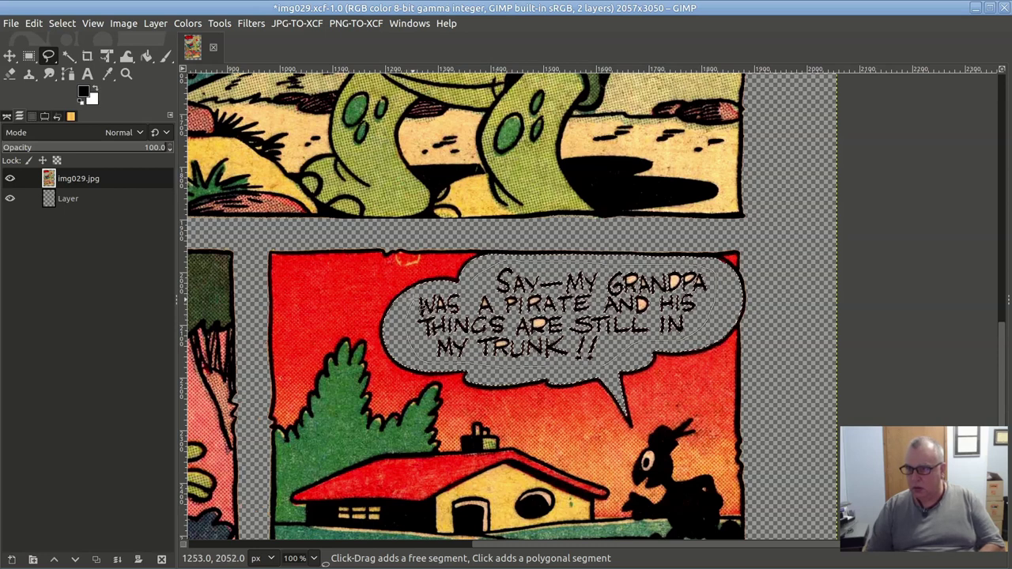
click(470, 281)
key(Return)
key(Delete)
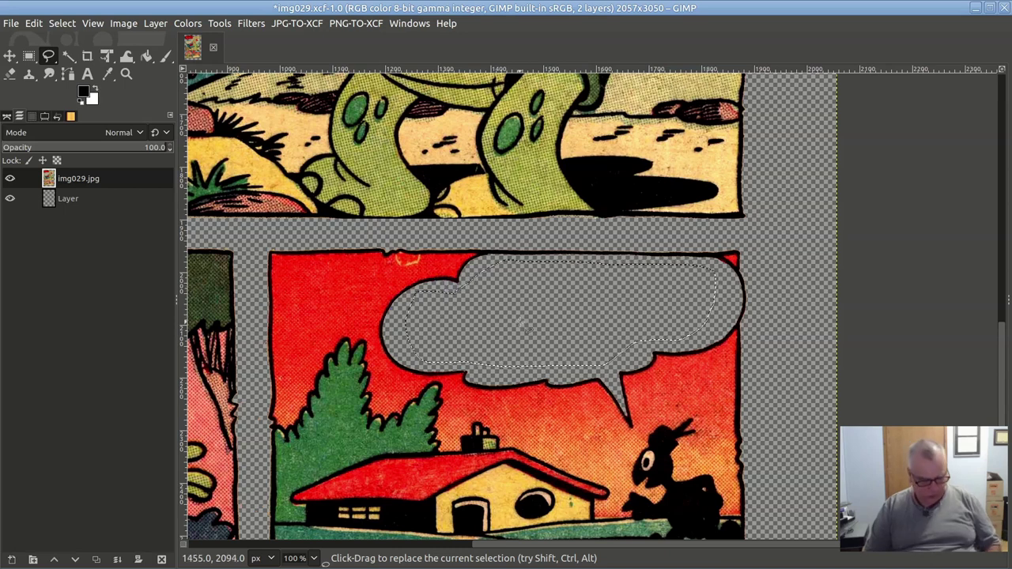
key(shift+ctrl+a)
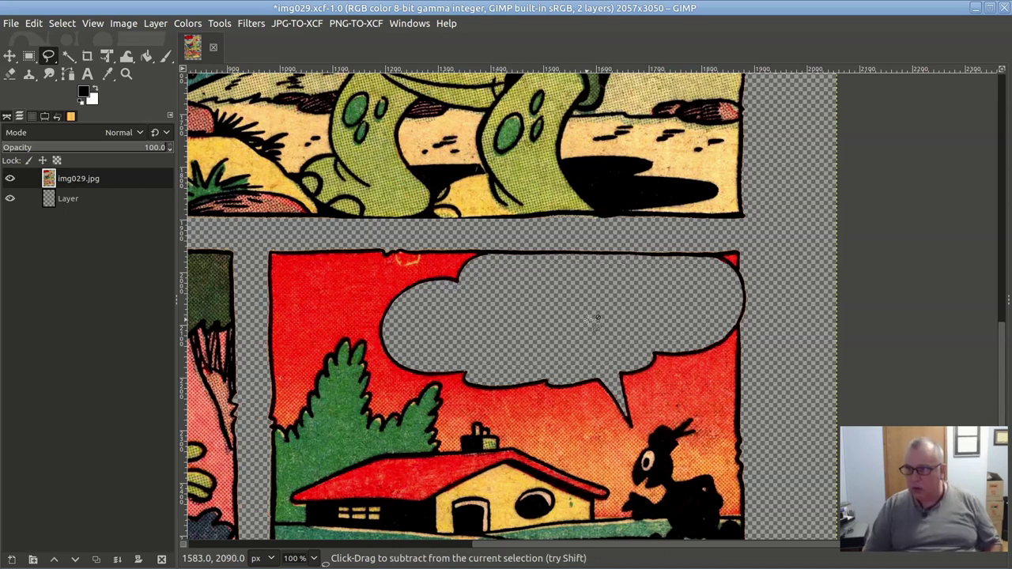
- Inspect the emptied house panel balloon up close for leftover specks, and review the cleared balloons and title across the page
scroll(589, 309, up, 3)
scroll(585, 305, down, 1)
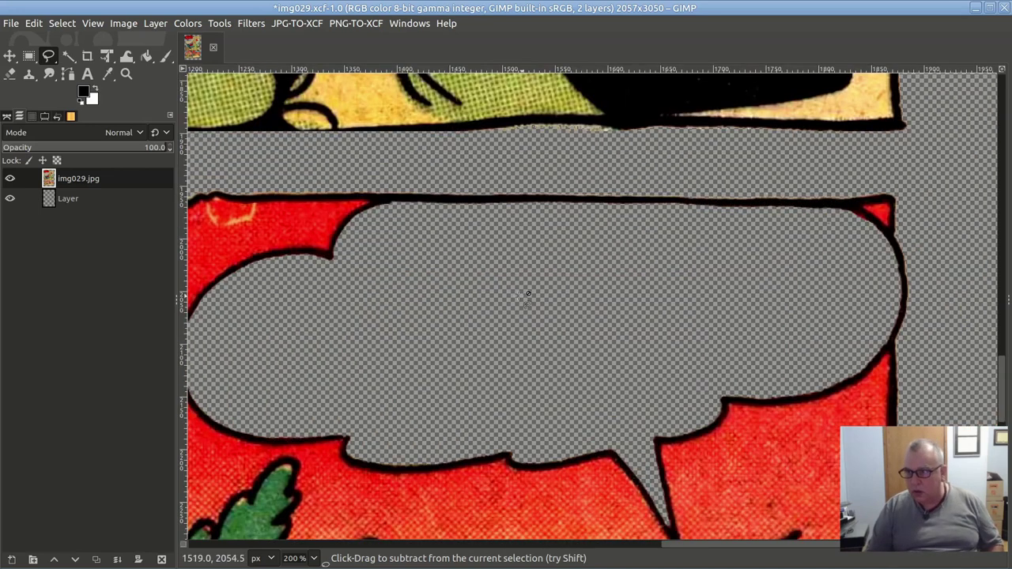
scroll(664, 299, down, 2)
scroll(663, 299, down, 3)
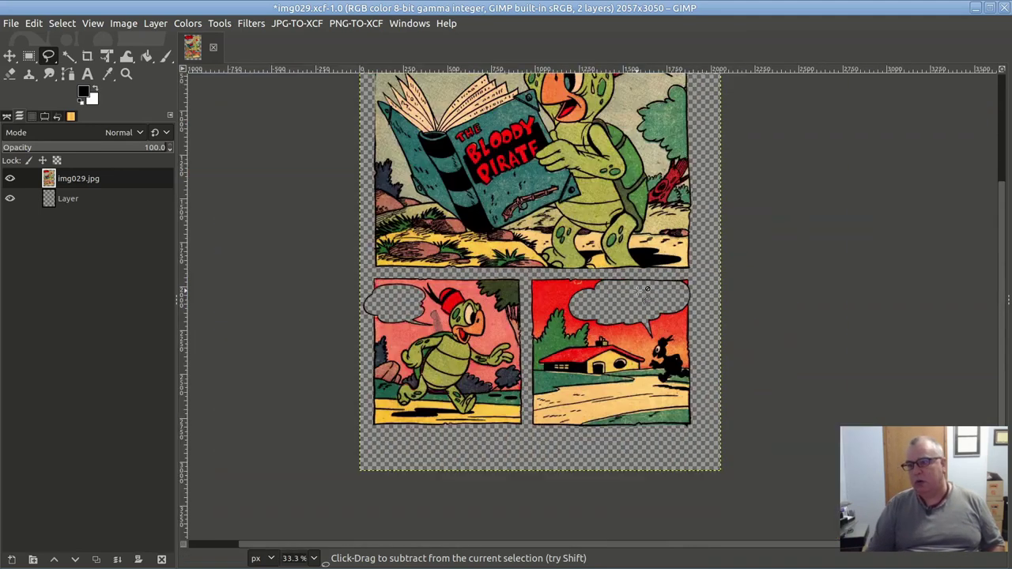
scroll(540, 308, up, 3)
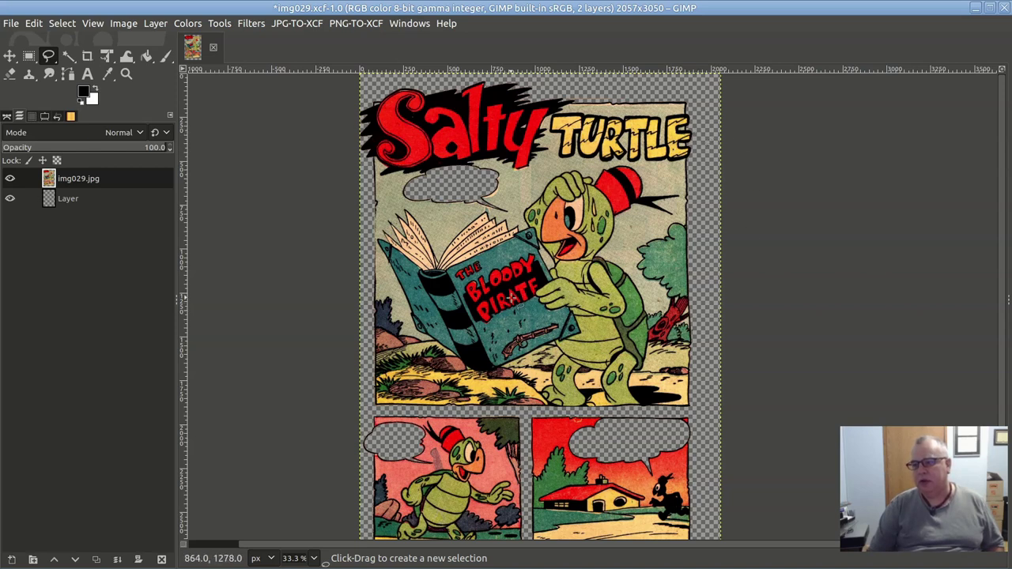
scroll(452, 120, up, 1)
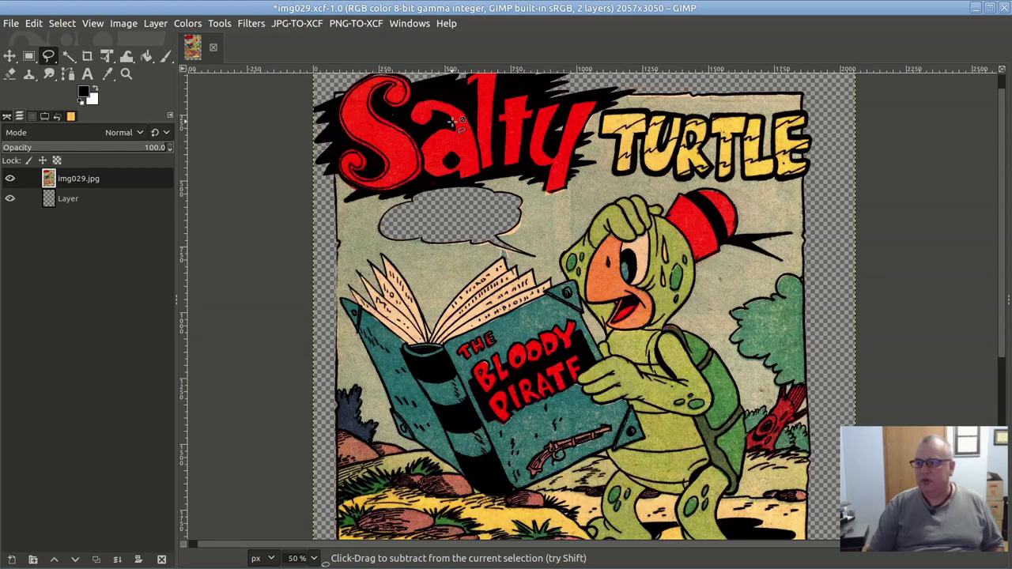
scroll(453, 120, up, 1)
scroll(448, 127, down, 2)
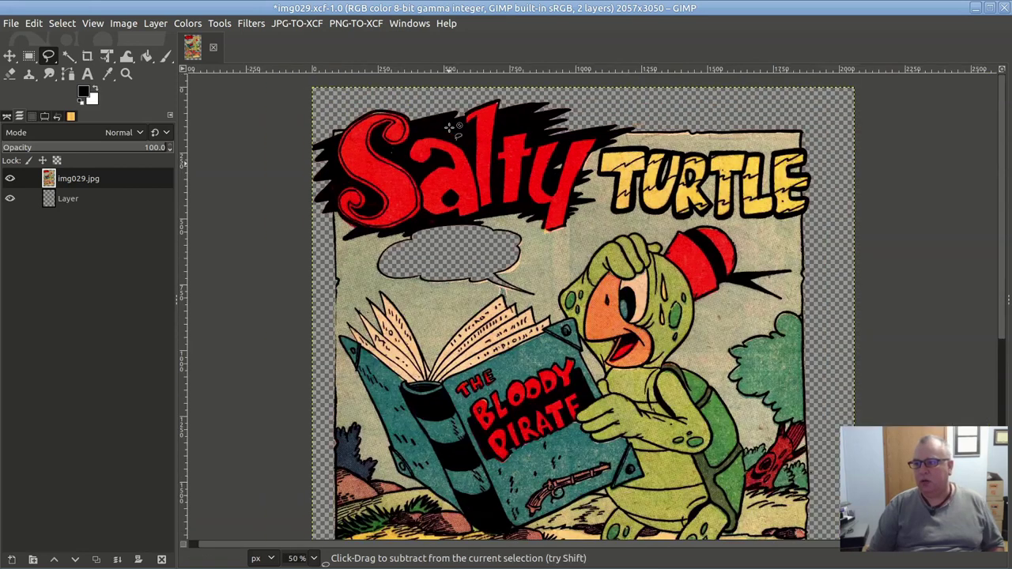
scroll(448, 128, up, 1)
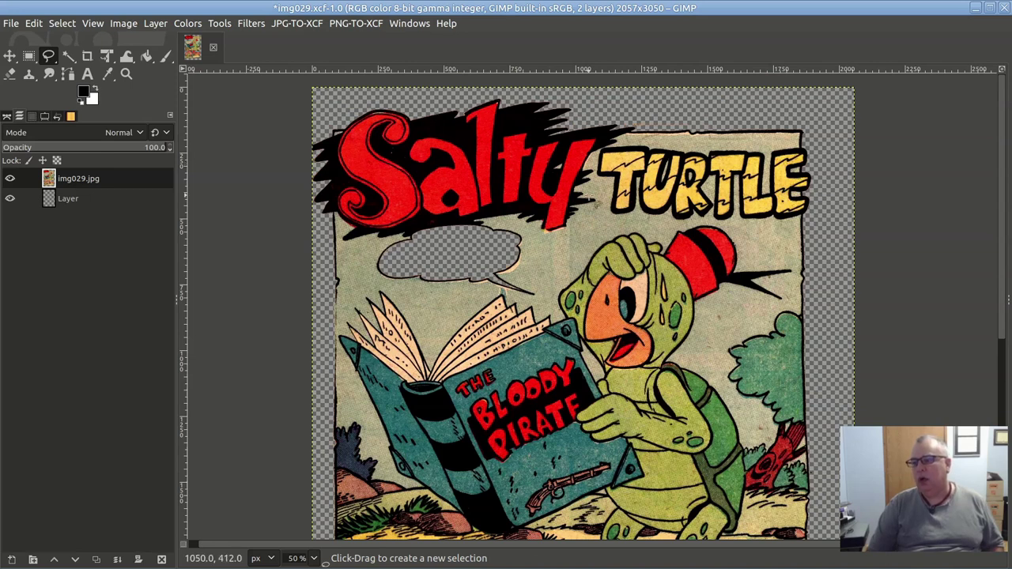
- With the Clone tool, sample black from the title's backdrop and paint over the middle of the red S in "Salty"
scroll(684, 292, down, 2)
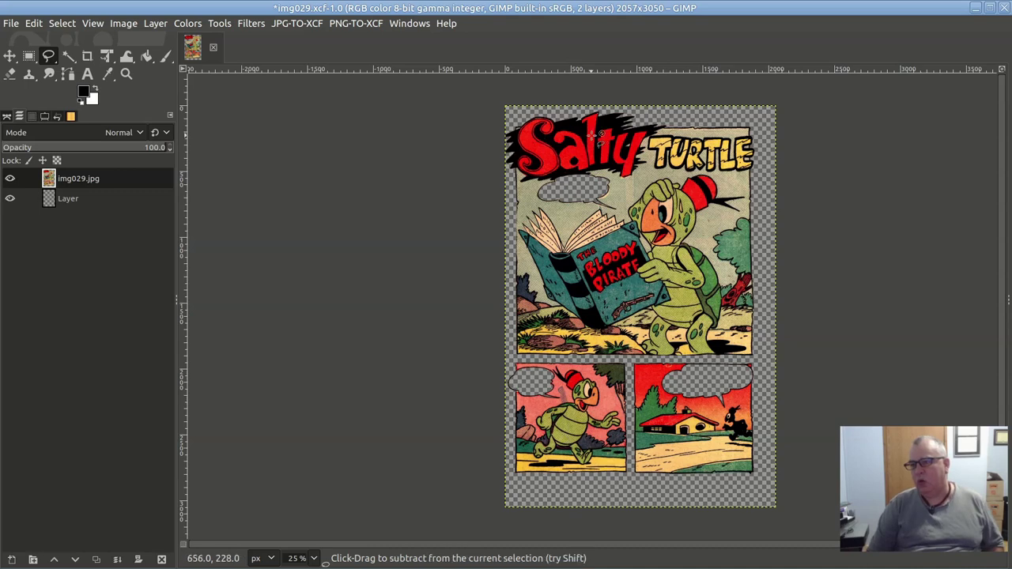
scroll(589, 149, up, 2)
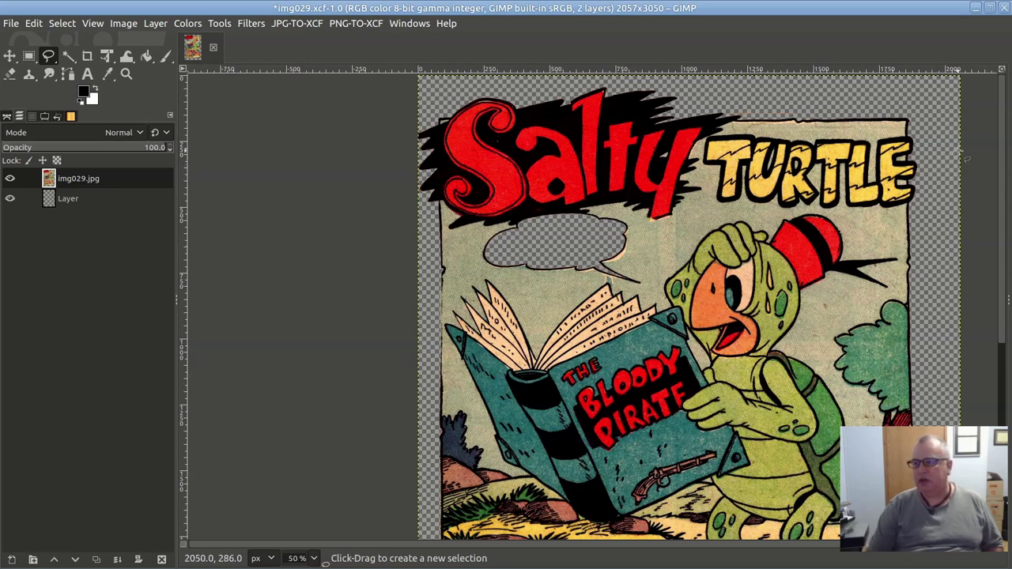
ctrl+scroll(679, 120, up, 2)
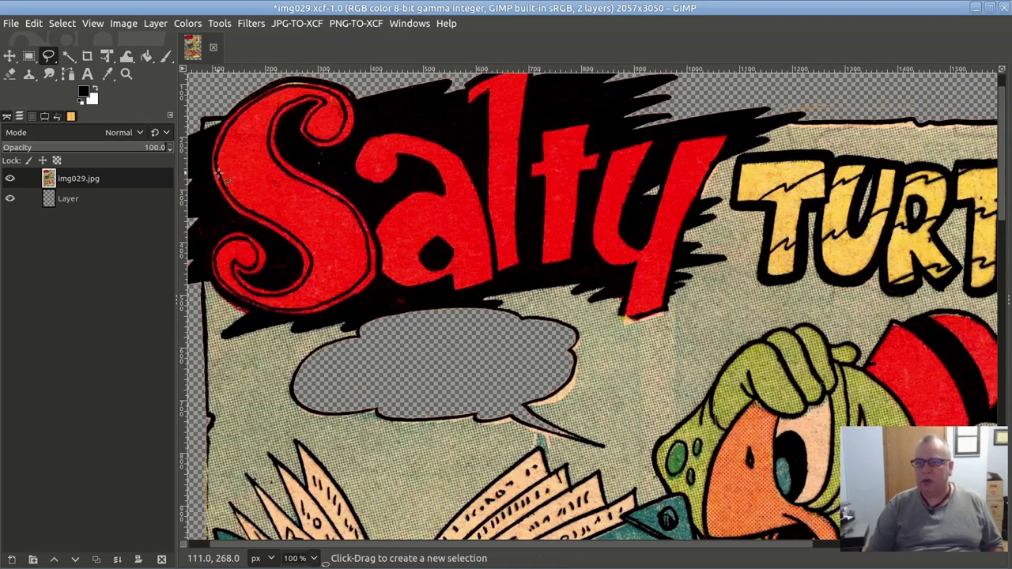
scroll(277, 276, up, 1)
scroll(495, 545, left, 1)
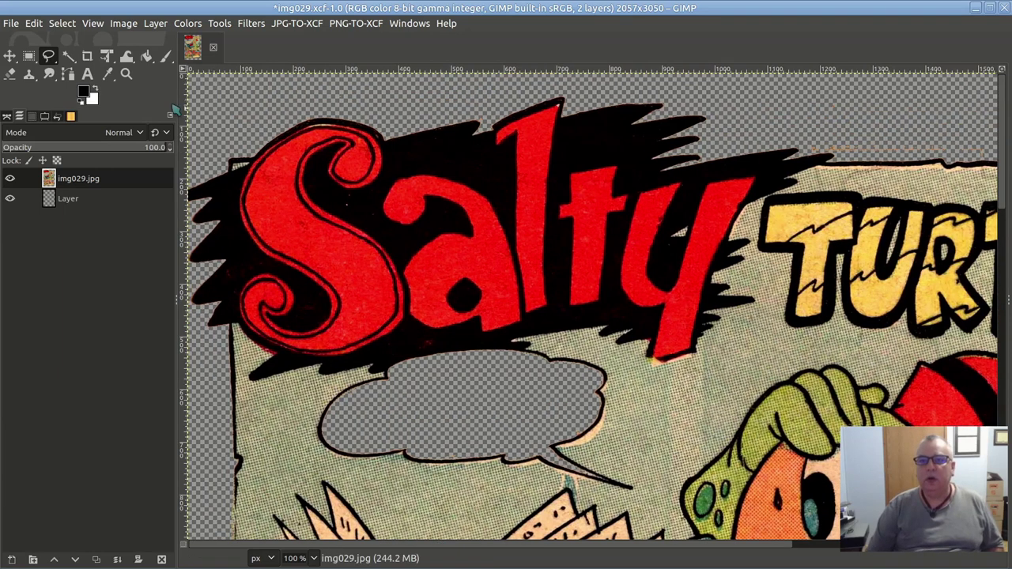
click(31, 76)
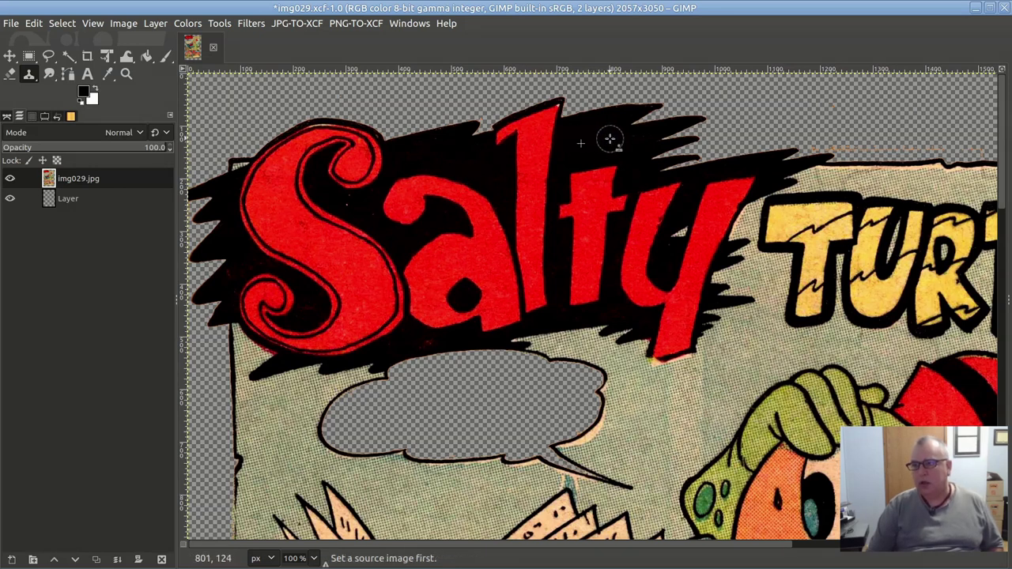
ctrl+click(610, 139)
mouse_move(246, 203)
mouse_down()
mouse_move(335, 188)
mouse_move(247, 216)
mouse_move(320, 206)
mouse_move(242, 223)
mouse_move(245, 210)
mouse_up()
key(ctrl)
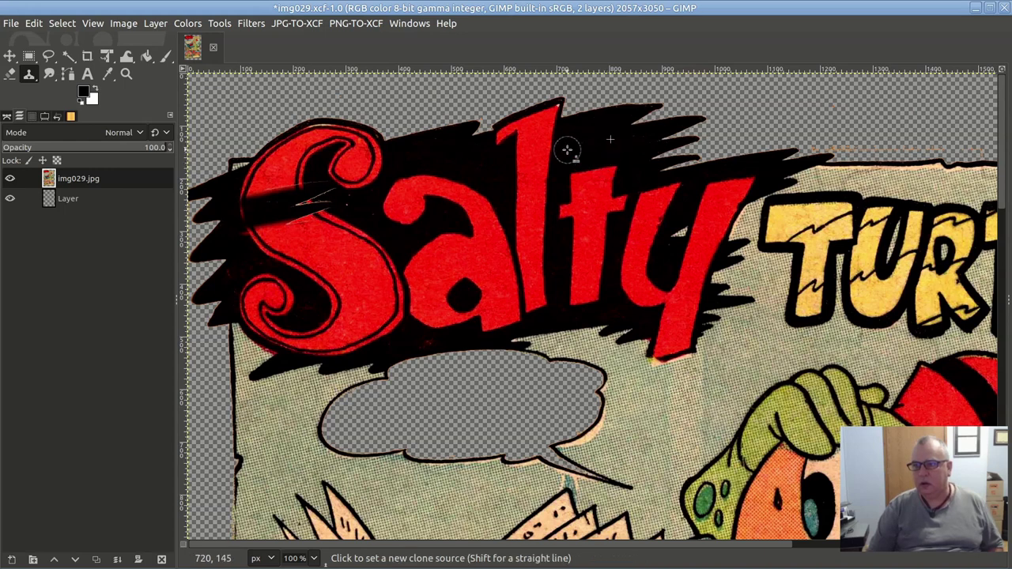
ctrl+click(567, 150)
mouse_move(267, 193)
mouse_down()
mouse_move(330, 185)
mouse_move(290, 200)
mouse_move(339, 195)
mouse_move(291, 217)
mouse_move(336, 207)
mouse_up()
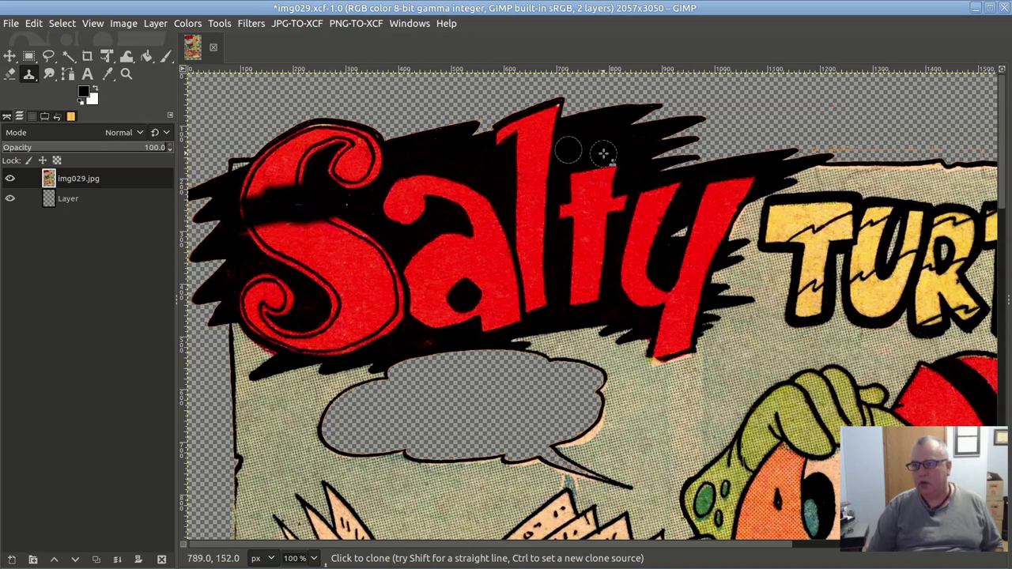
drag(244, 235, 348, 228)
drag(246, 233, 340, 223)
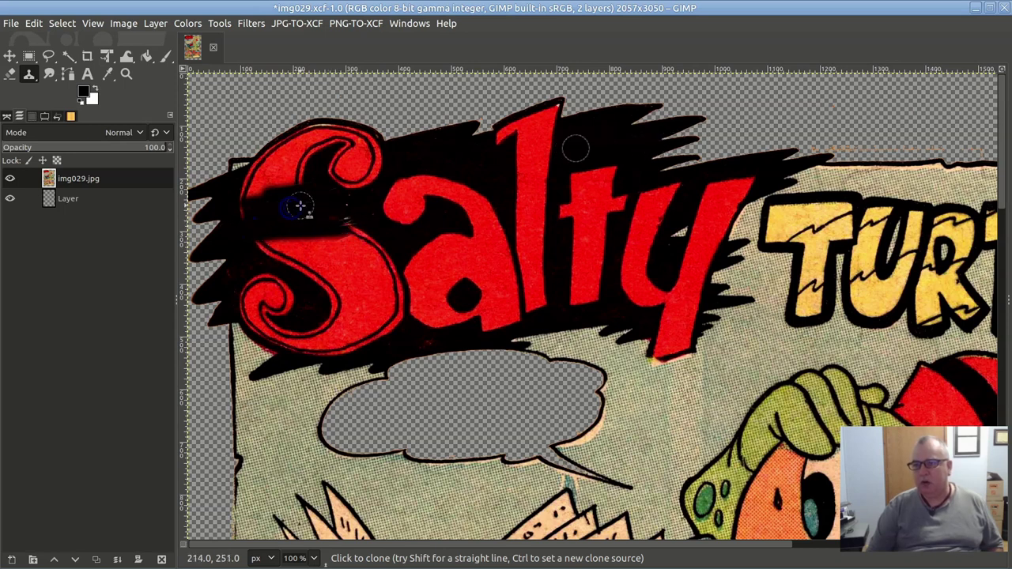
- Clone black over the upper body and inner curl of the S, filling in the specks beside it
mouse_move(243, 223)
mouse_down()
mouse_move(243, 194)
mouse_move(222, 213)
mouse_move(237, 194)
mouse_move(267, 190)
mouse_move(240, 194)
mouse_move(242, 183)
mouse_move(304, 181)
mouse_move(289, 190)
mouse_move(250, 177)
mouse_move(322, 179)
mouse_up()
drag(248, 171, 321, 165)
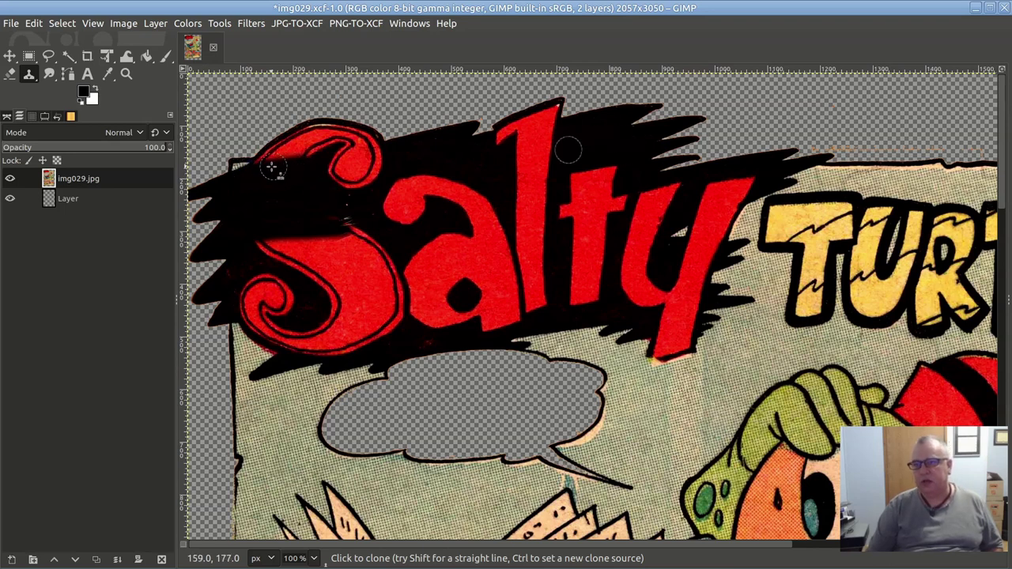
mouse_move(250, 168)
mouse_down()
mouse_move(332, 152)
mouse_move(338, 162)
mouse_up()
mouse_move(411, 146)
mouse_down()
mouse_move(333, 162)
mouse_move(396, 149)
mouse_move(331, 172)
mouse_move(375, 165)
mouse_move(330, 167)
mouse_move(351, 168)
mouse_move(335, 180)
mouse_move(380, 173)
mouse_move(340, 187)
mouse_move(376, 182)
mouse_move(375, 169)
mouse_move(392, 161)
mouse_move(347, 171)
mouse_up()
mouse_move(320, 212)
mouse_down()
mouse_move(356, 196)
mouse_move(317, 217)
mouse_move(323, 208)
mouse_move(334, 228)
mouse_move(372, 215)
mouse_up()
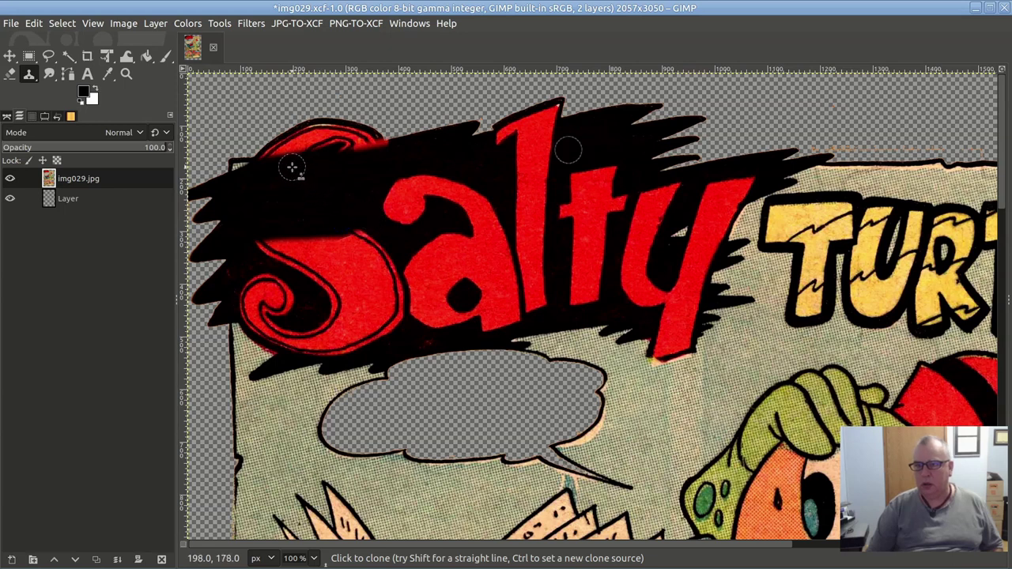
mouse_move(273, 167)
mouse_down()
mouse_move(321, 169)
mouse_move(280, 197)
mouse_move(320, 204)
mouse_up()
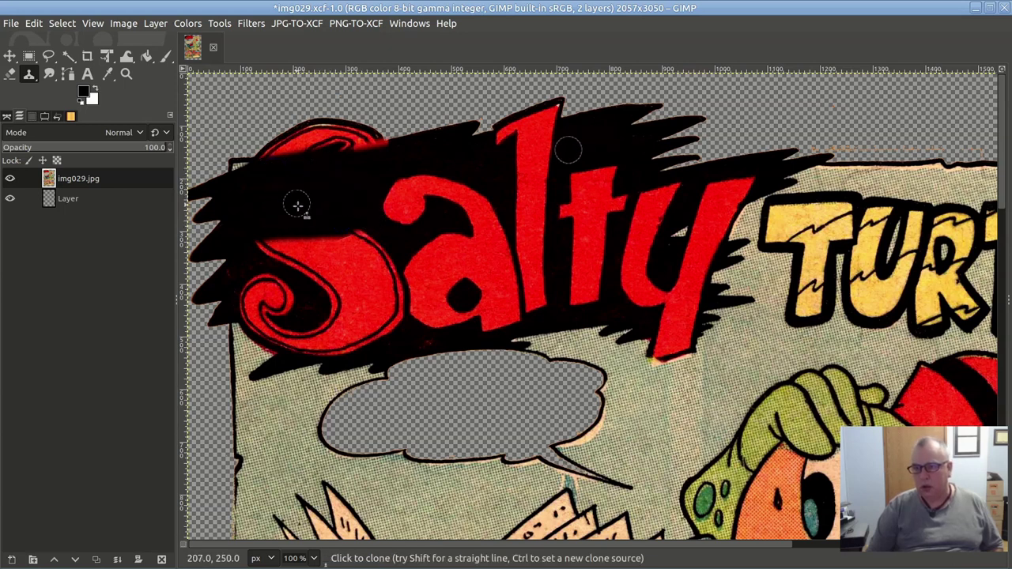
- Resample black from the painted area and clone it over the rest of the S, the a, l, t and the short arm of the y
key(ctrl)
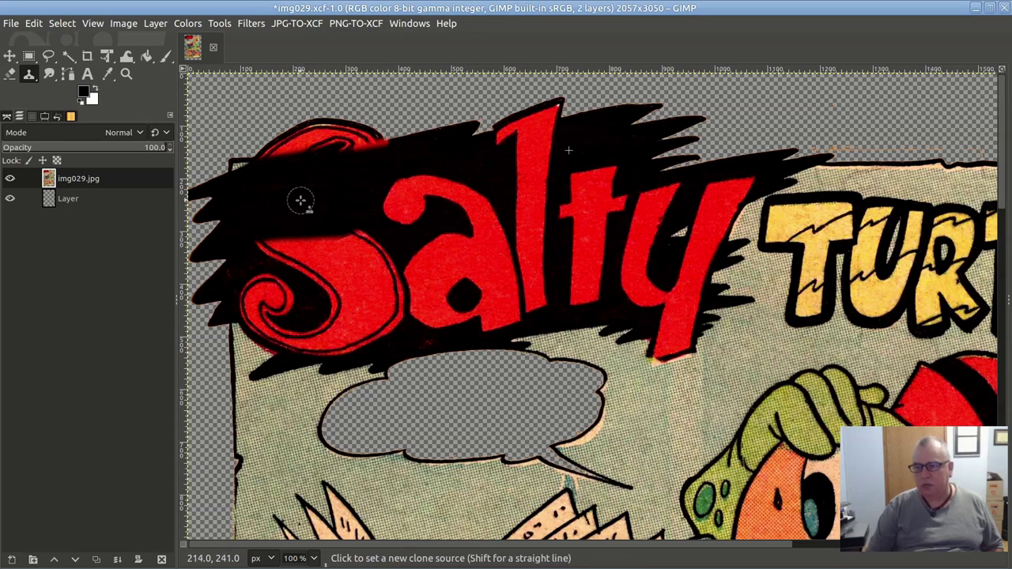
ctrl+click(247, 211)
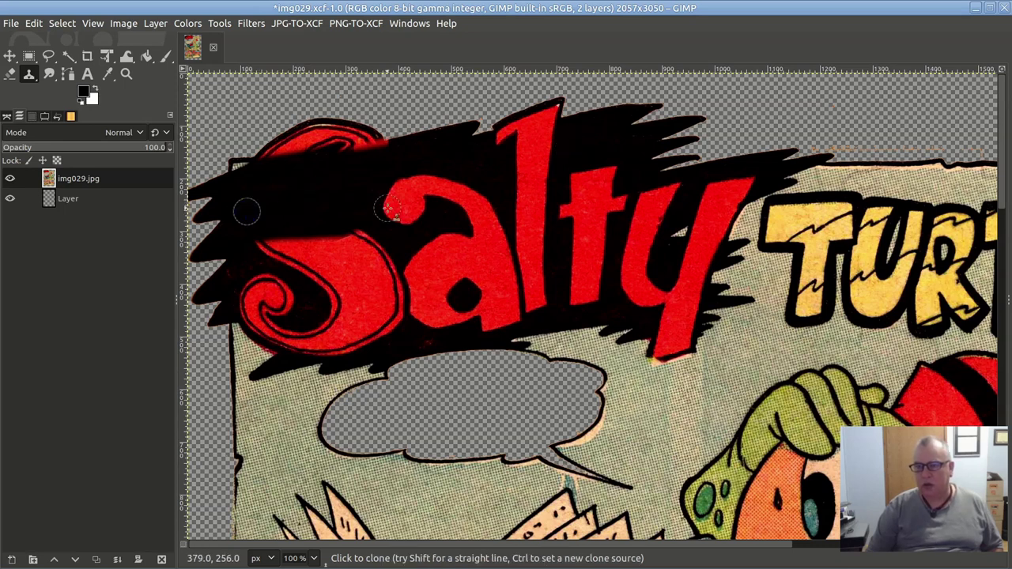
mouse_move(255, 164)
mouse_down()
mouse_move(428, 129)
mouse_move(267, 153)
mouse_move(351, 160)
mouse_move(427, 132)
mouse_up()
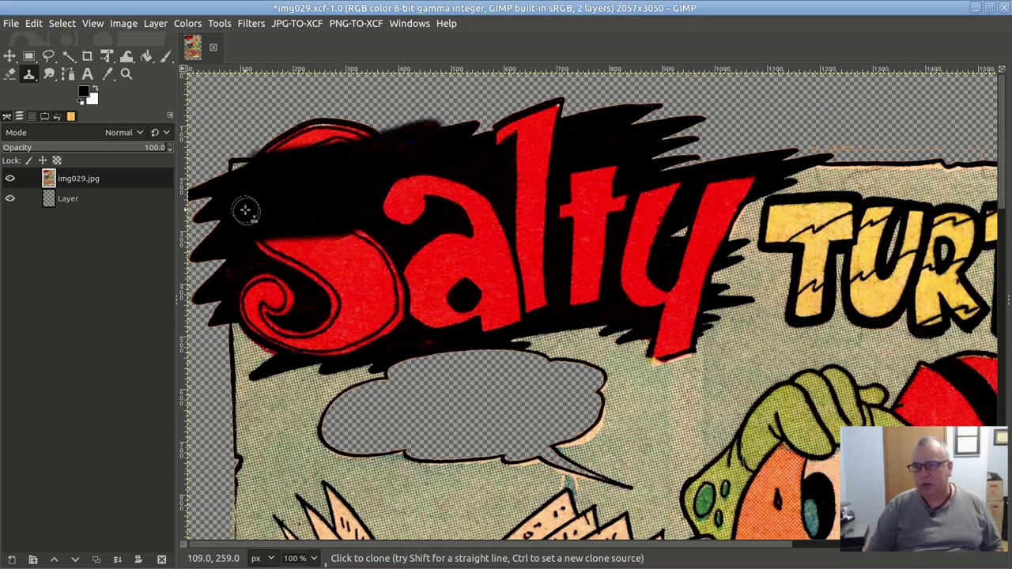
mouse_move(262, 156)
mouse_down()
mouse_move(374, 129)
mouse_move(299, 141)
mouse_move(360, 136)
mouse_up()
mouse_move(275, 145)
mouse_down()
mouse_move(350, 133)
mouse_move(276, 141)
mouse_move(345, 128)
mouse_move(286, 136)
mouse_move(339, 124)
mouse_up()
mouse_move(498, 127)
mouse_down()
mouse_move(559, 106)
mouse_move(532, 219)
mouse_move(545, 282)
mouse_up()
mouse_move(372, 242)
mouse_down()
mouse_move(255, 226)
mouse_move(379, 253)
mouse_move(233, 276)
mouse_move(306, 308)
mouse_move(413, 210)
mouse_move(440, 235)
mouse_move(535, 229)
mouse_move(248, 317)
mouse_move(445, 327)
mouse_move(525, 293)
mouse_move(627, 203)
mouse_move(589, 253)
mouse_move(662, 189)
mouse_move(677, 200)
mouse_move(621, 228)
mouse_move(669, 217)
mouse_move(625, 260)
mouse_move(648, 256)
mouse_move(637, 293)
mouse_move(664, 296)
mouse_move(651, 298)
mouse_up()
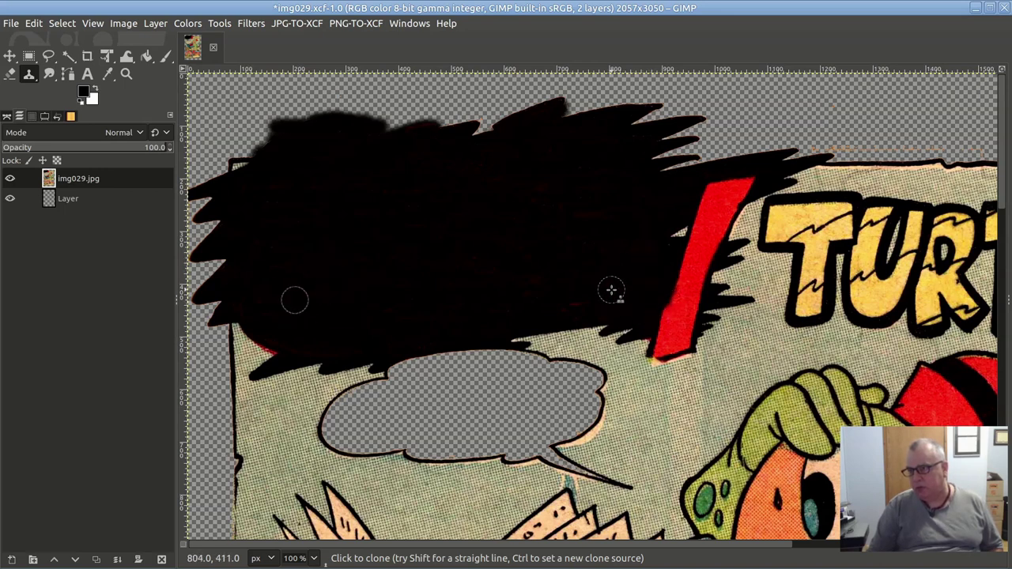
- Clone black over the long red stroke of the y in "Salty", undoing the first stroke that spills past its edge
mouse_move(700, 187)
mouse_down()
mouse_move(757, 180)
mouse_move(692, 207)
mouse_move(744, 191)
mouse_move(693, 215)
mouse_move(732, 208)
mouse_move(697, 241)
mouse_move(699, 225)
mouse_move(724, 216)
mouse_move(709, 255)
mouse_move(707, 242)
mouse_move(686, 256)
mouse_move(694, 238)
mouse_move(658, 282)
mouse_move(688, 262)
mouse_move(701, 273)
mouse_move(681, 325)
mouse_move(692, 315)
mouse_move(668, 310)
mouse_move(660, 347)
mouse_move(679, 302)
mouse_move(560, 305)
mouse_move(728, 298)
mouse_move(730, 312)
mouse_move(691, 315)
mouse_up()
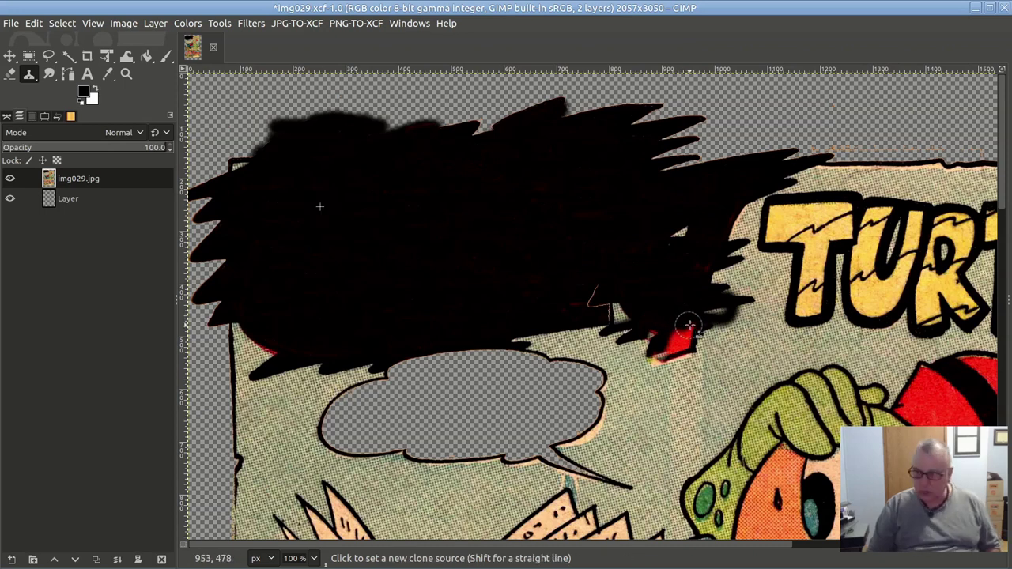
key(ctrl+z)
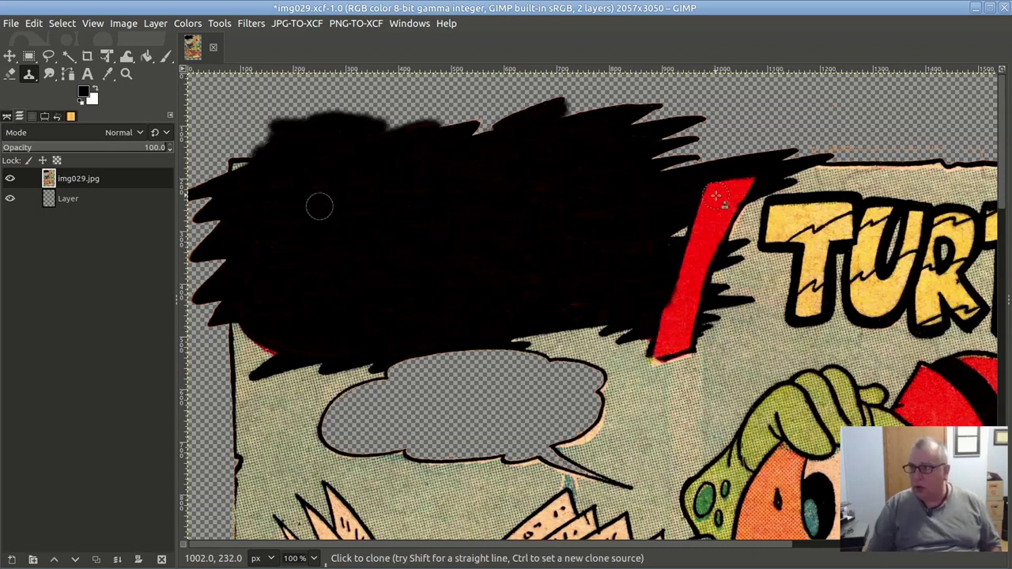
mouse_move(756, 180)
mouse_down()
mouse_move(703, 206)
mouse_move(700, 213)
mouse_move(748, 198)
mouse_move(697, 261)
mouse_move(696, 225)
mouse_move(710, 216)
mouse_move(675, 235)
mouse_move(739, 231)
mouse_up()
drag(729, 214, 693, 287)
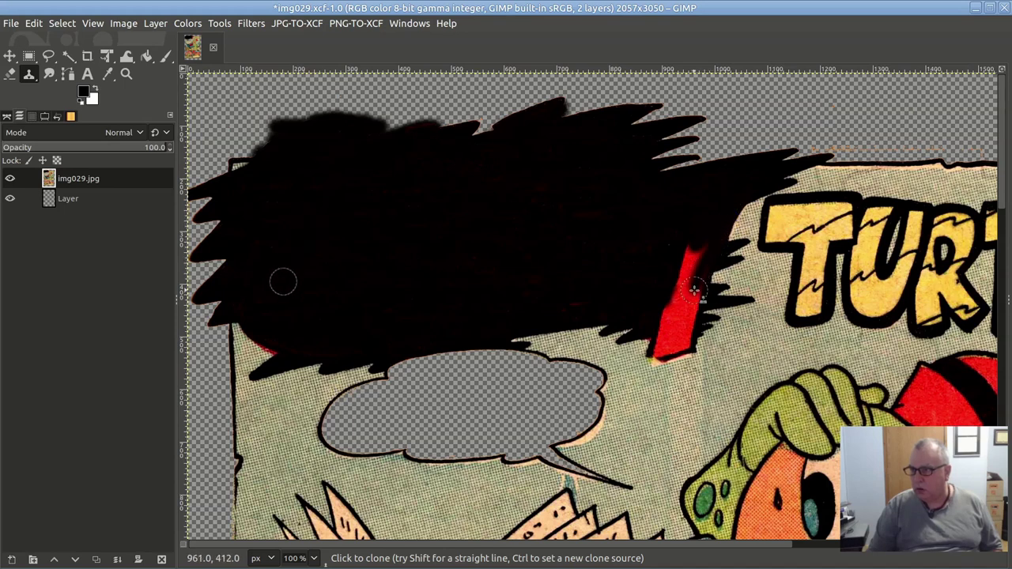
mouse_move(707, 230)
mouse_down()
mouse_move(687, 286)
mouse_move(692, 247)
mouse_move(675, 280)
mouse_move(683, 232)
mouse_move(658, 266)
mouse_move(669, 230)
mouse_move(573, 307)
mouse_move(607, 284)
mouse_move(582, 287)
mouse_move(612, 290)
mouse_move(569, 299)
mouse_up()
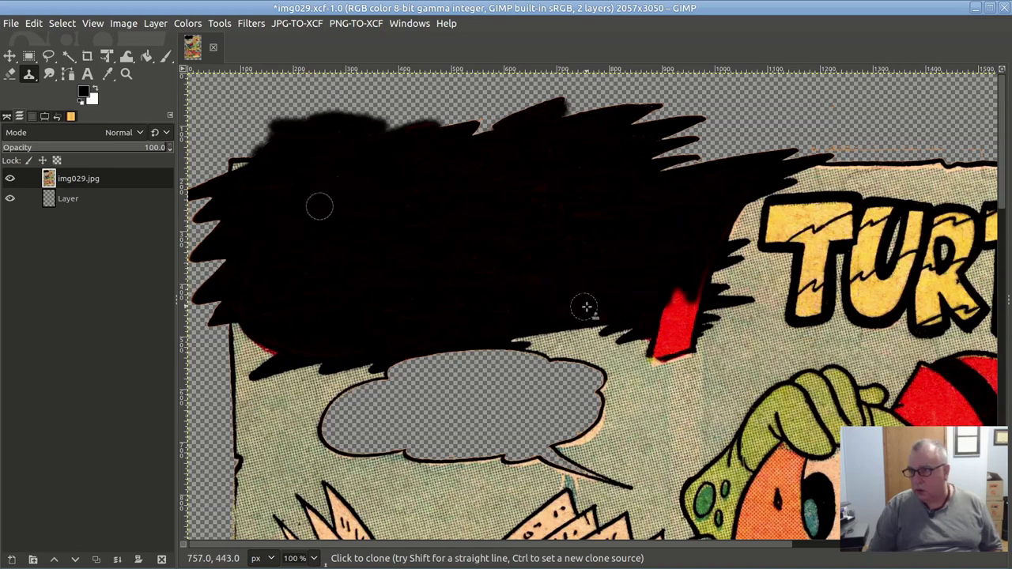
mouse_move(666, 316)
mouse_down()
mouse_move(693, 287)
mouse_move(672, 306)
mouse_move(696, 296)
mouse_move(701, 277)
mouse_move(664, 306)
mouse_move(693, 310)
mouse_move(655, 316)
mouse_move(658, 332)
mouse_move(671, 330)
mouse_move(692, 324)
mouse_move(693, 310)
mouse_move(655, 342)
mouse_move(689, 331)
mouse_move(658, 348)
mouse_move(689, 346)
mouse_move(677, 351)
mouse_move(678, 378)
mouse_up()
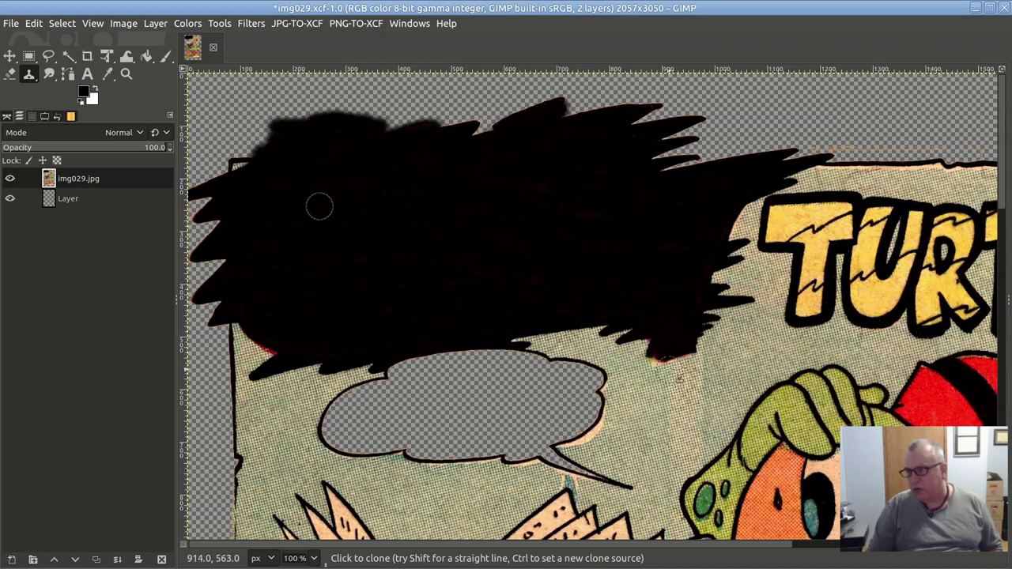
- Sample the dotted panel background below "TURTLE" and clone it over the title letters from the T up to the E
scroll(485, 195, up, 5)
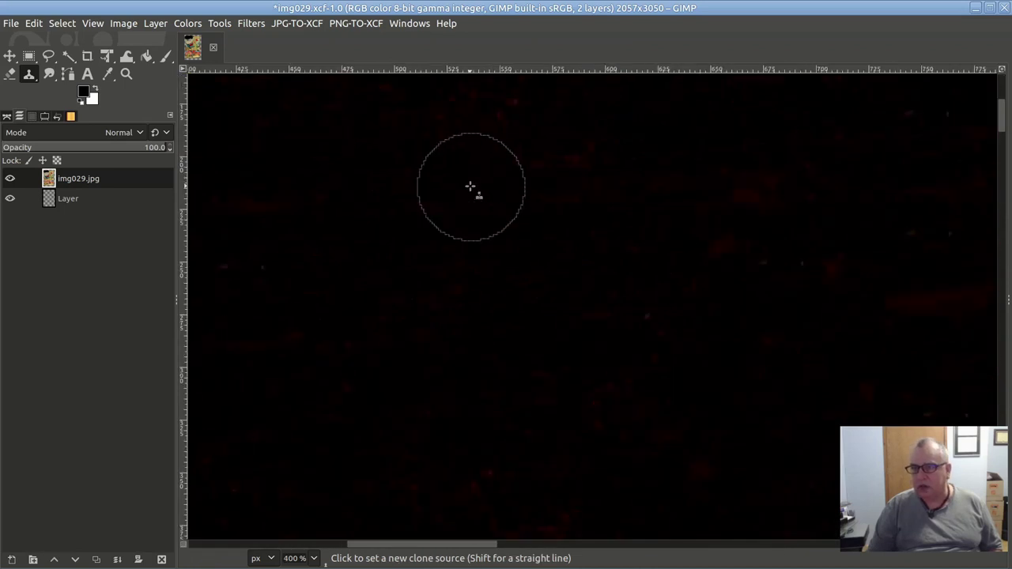
scroll(827, 217, down, 1)
scroll(826, 217, down, 4)
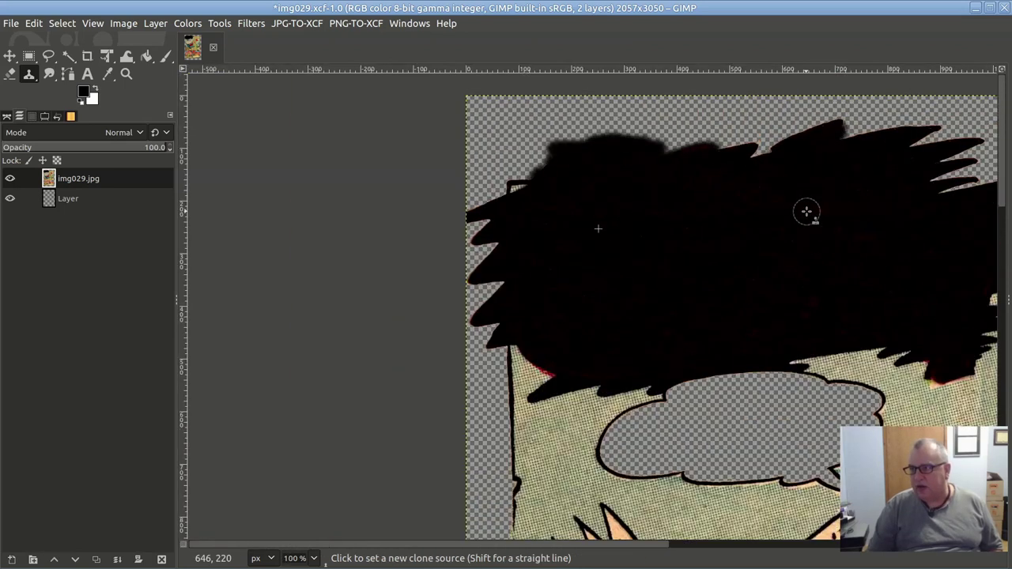
drag(505, 546, 564, 555)
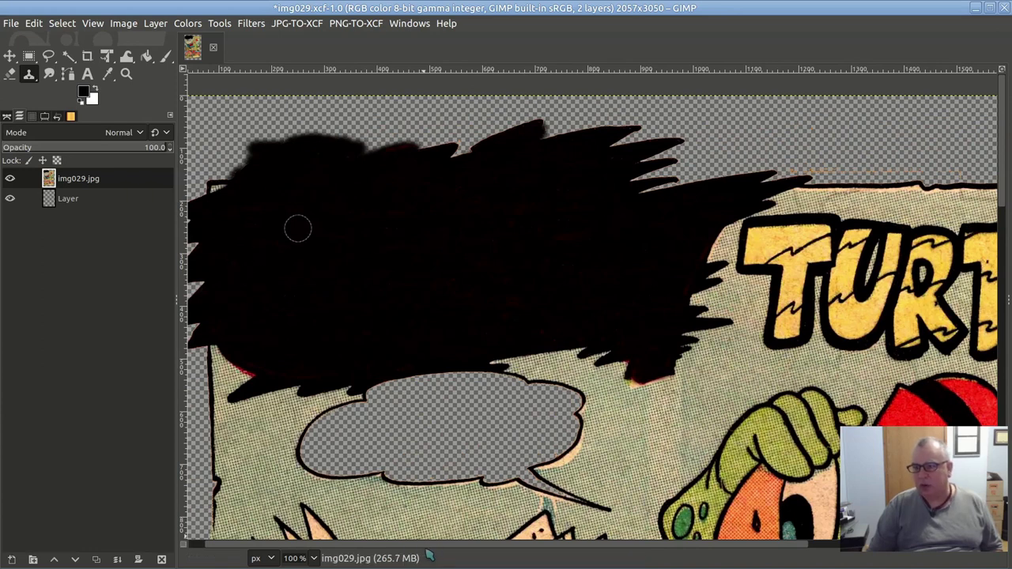
scroll(427, 545, right, 5)
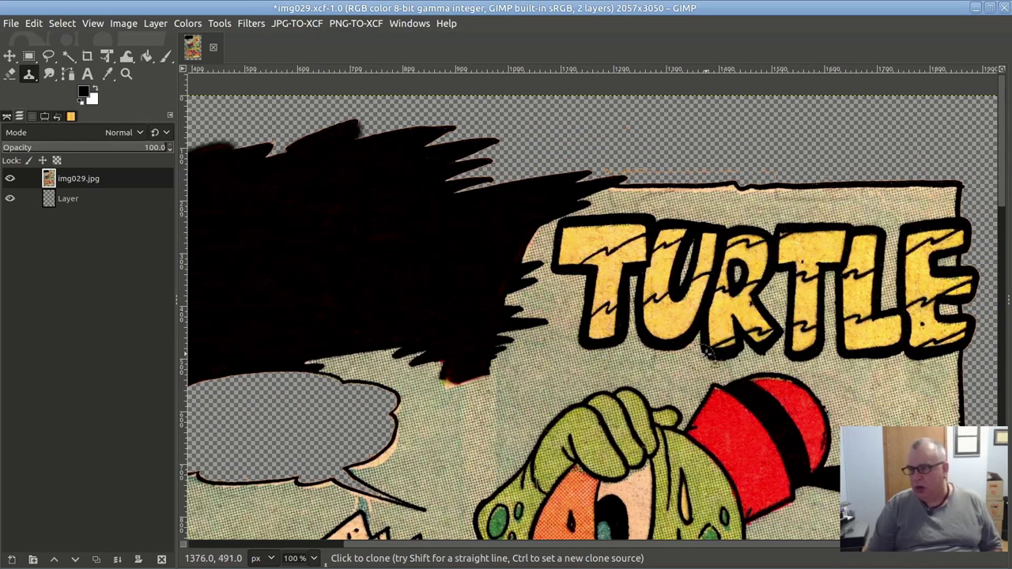
ctrl+click(536, 369)
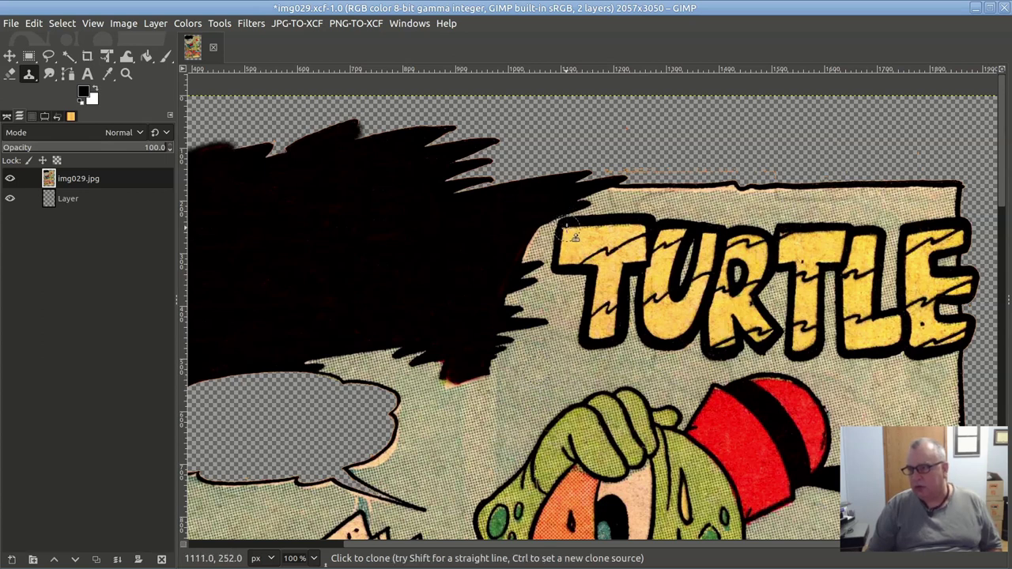
mouse_move(570, 230)
mouse_down()
mouse_move(648, 226)
mouse_move(598, 228)
mouse_move(620, 219)
mouse_move(562, 233)
mouse_move(558, 268)
mouse_move(575, 254)
mouse_move(573, 241)
mouse_move(585, 244)
mouse_move(581, 272)
mouse_move(555, 284)
mouse_move(649, 251)
mouse_move(645, 241)
mouse_move(592, 243)
mouse_move(602, 244)
mouse_move(588, 292)
mouse_move(627, 300)
mouse_move(580, 339)
mouse_move(624, 214)
mouse_move(645, 267)
mouse_move(675, 262)
mouse_move(638, 320)
mouse_up()
mouse_move(666, 285)
mouse_down()
mouse_move(700, 322)
mouse_move(611, 323)
mouse_move(754, 236)
mouse_move(695, 261)
mouse_move(632, 248)
mouse_move(763, 227)
mouse_move(828, 235)
mouse_move(887, 224)
mouse_move(762, 259)
mouse_move(648, 340)
mouse_move(791, 354)
mouse_move(788, 281)
mouse_move(897, 274)
mouse_move(783, 299)
mouse_move(876, 300)
mouse_move(760, 304)
mouse_move(890, 314)
mouse_move(746, 318)
mouse_move(819, 348)
mouse_move(781, 329)
mouse_move(919, 327)
mouse_move(888, 329)
mouse_move(903, 317)
mouse_move(764, 344)
mouse_move(872, 348)
mouse_move(788, 360)
mouse_move(840, 364)
mouse_move(888, 354)
mouse_move(848, 355)
mouse_move(892, 349)
mouse_up()
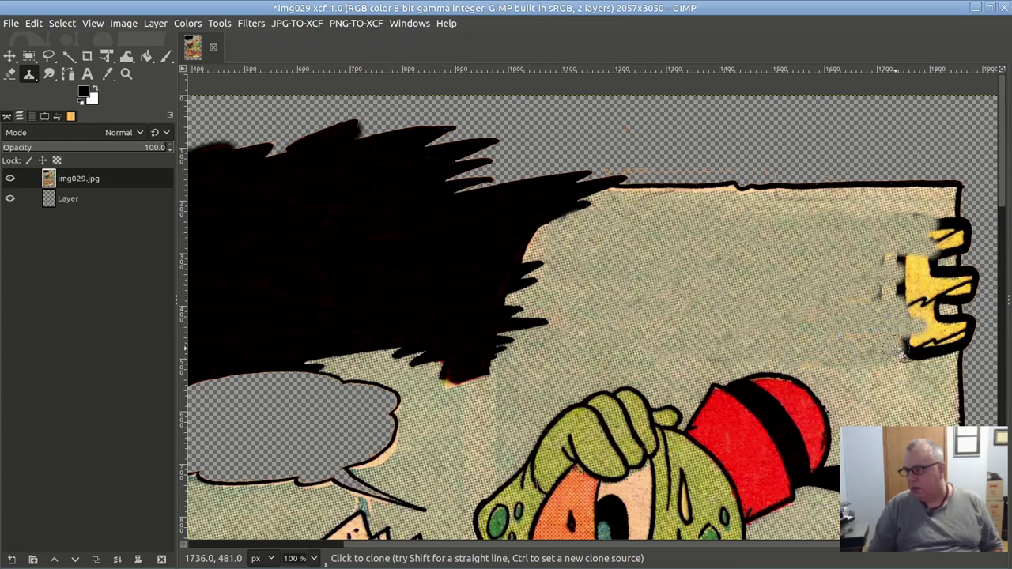
- Clone the dotted background over the part of the E that lies inside the panel's border
mouse_move(868, 277)
mouse_down()
mouse_move(898, 264)
mouse_move(878, 287)
mouse_move(914, 286)
mouse_move(922, 359)
mouse_move(917, 347)
mouse_move(912, 363)
mouse_move(945, 365)
mouse_move(945, 215)
mouse_move(931, 278)
mouse_up()
scroll(931, 278, up, 3)
scroll(609, 199, down, 2)
mouse_move(607, 301)
mouse_down()
mouse_move(601, 363)
mouse_move(609, 229)
mouse_up()
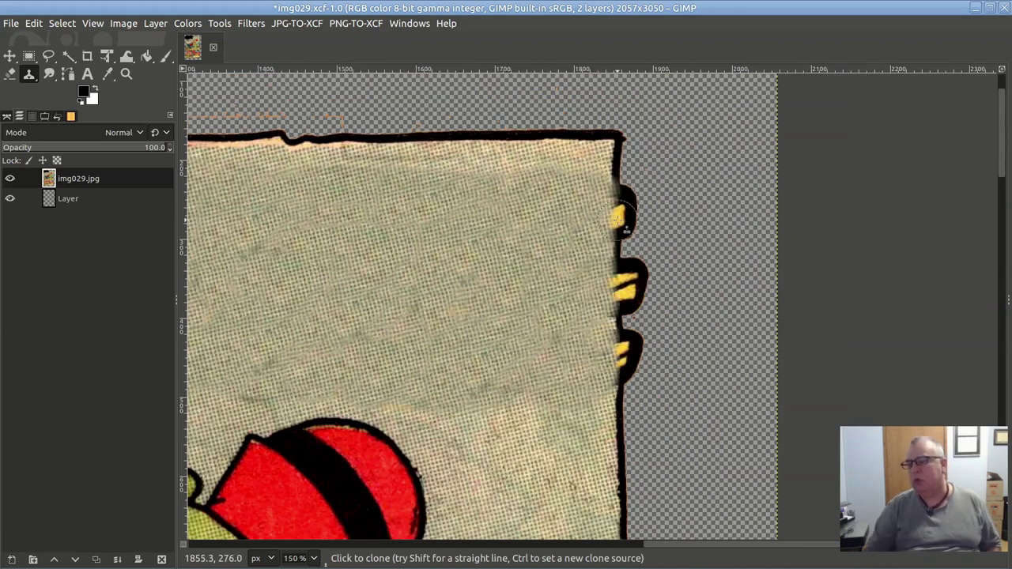
- Sample the panel's black border below the E remnants and clone it upward past the lowest remnant
scroll(724, 419, down, 3)
scroll(656, 391, up, 5)
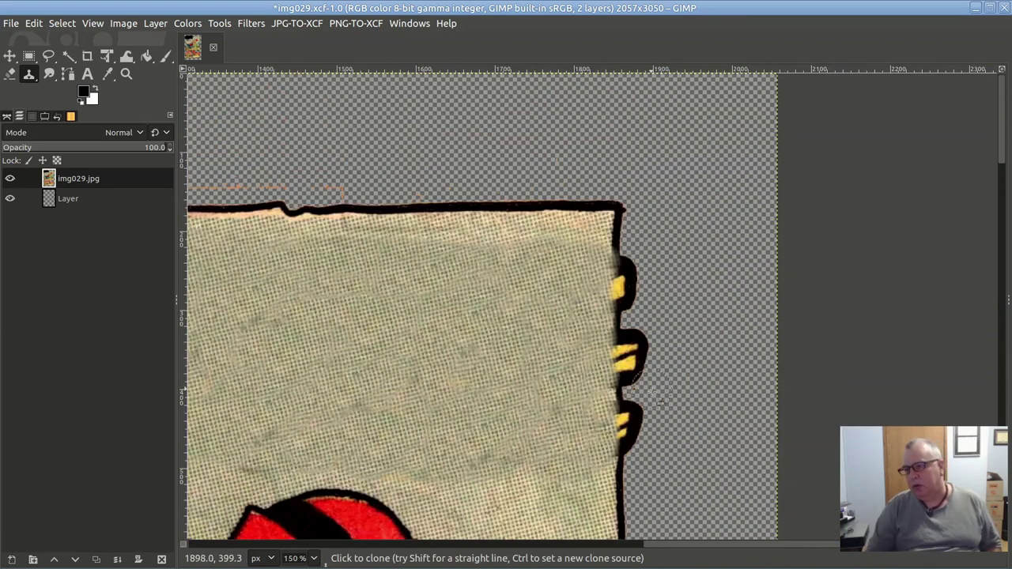
scroll(642, 443, down, 3)
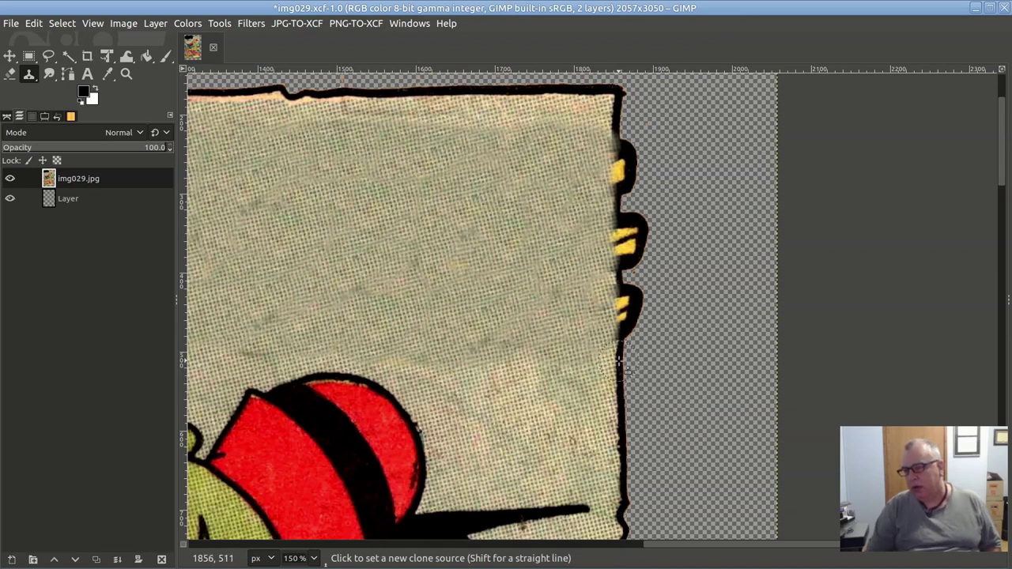
ctrl+click(618, 361)
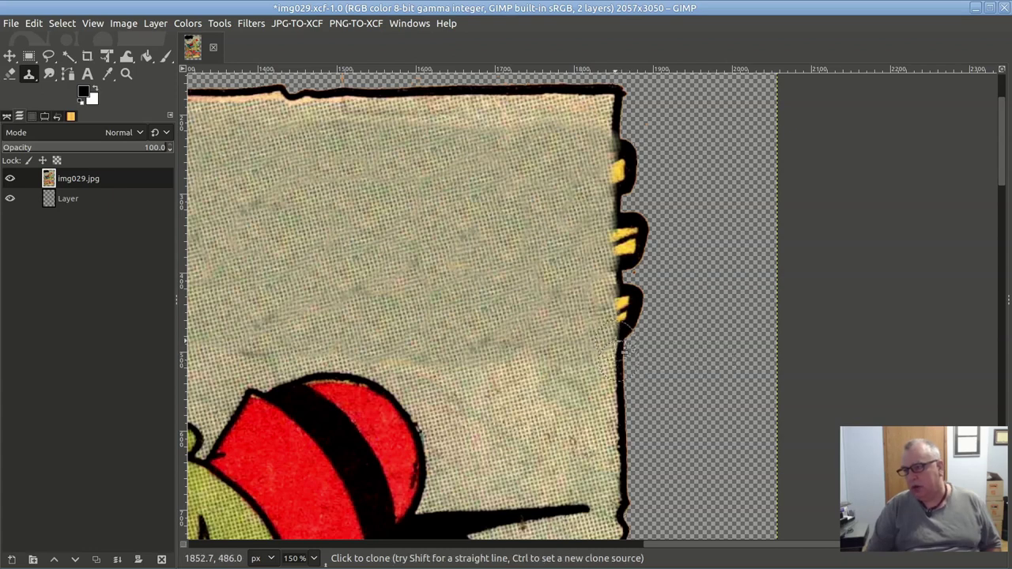
mouse_move(620, 340)
mouse_down()
mouse_move(629, 297)
mouse_move(618, 261)
mouse_up()
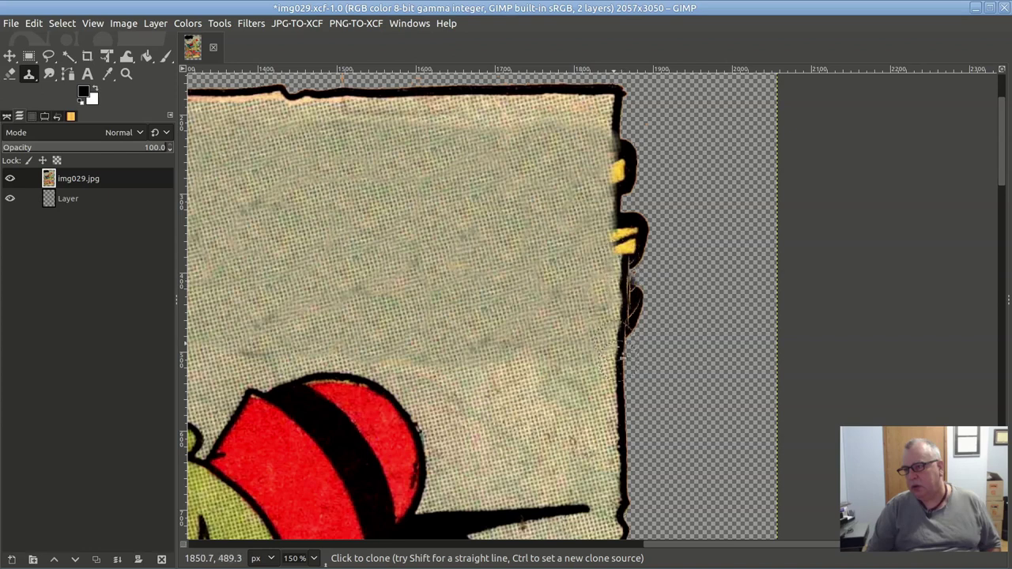
- Resample the border line farther down and clone it past the middle and upper E remnants up to the panel's corner
key(ctrl)
ctrl+click(622, 405)
mouse_move(622, 355)
mouse_down()
mouse_move(621, 304)
mouse_move(637, 264)
mouse_move(632, 251)
mouse_move(626, 265)
mouse_move(605, 215)
mouse_up()
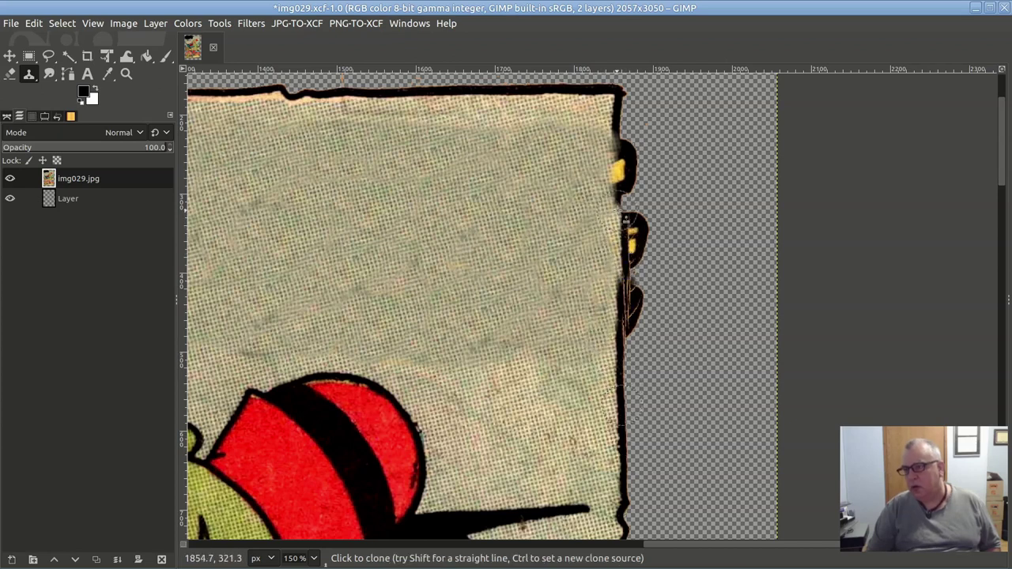
drag(619, 202, 621, 294)
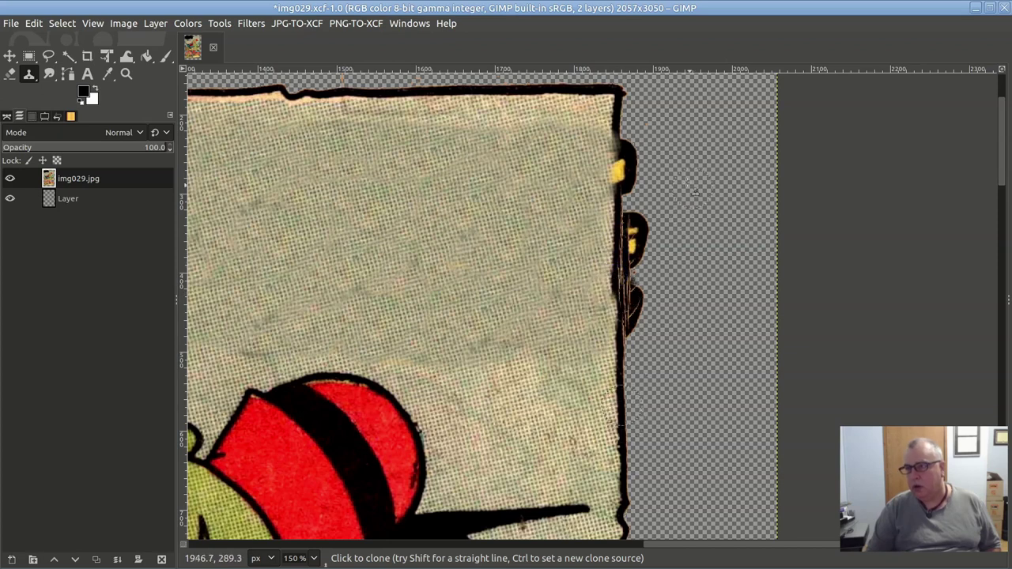
drag(626, 139, 616, 210)
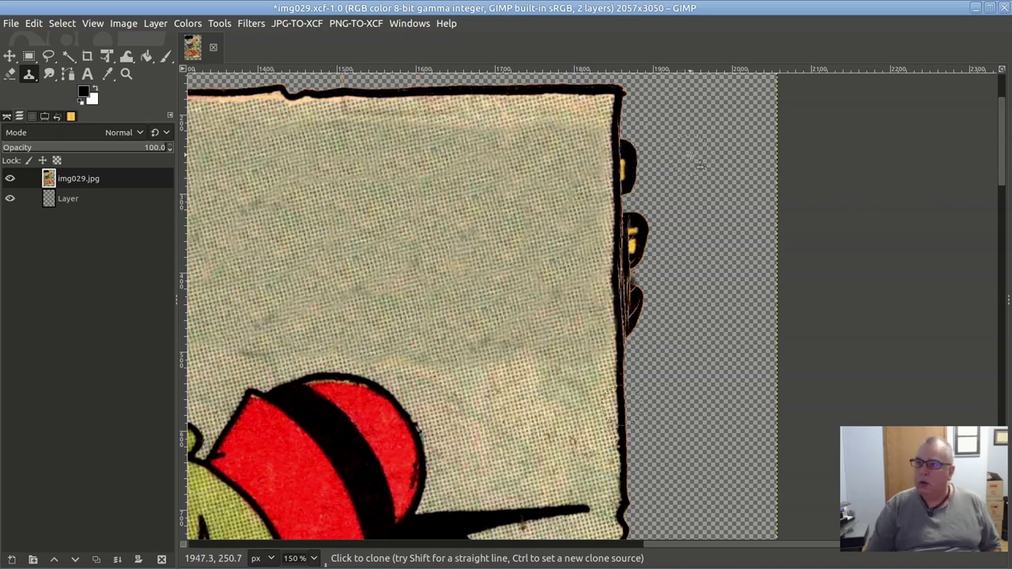
scroll(686, 222, up, 2)
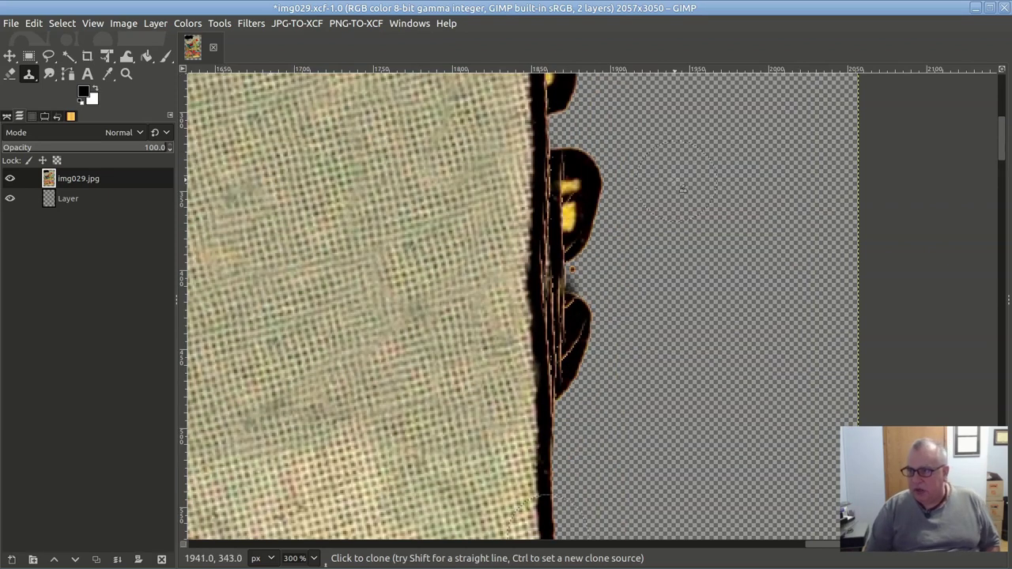
- Outline the title's E remnants outside the first panel's border with Free Select and clear them to transparency
scroll(680, 182, up, 3)
click(48, 55)
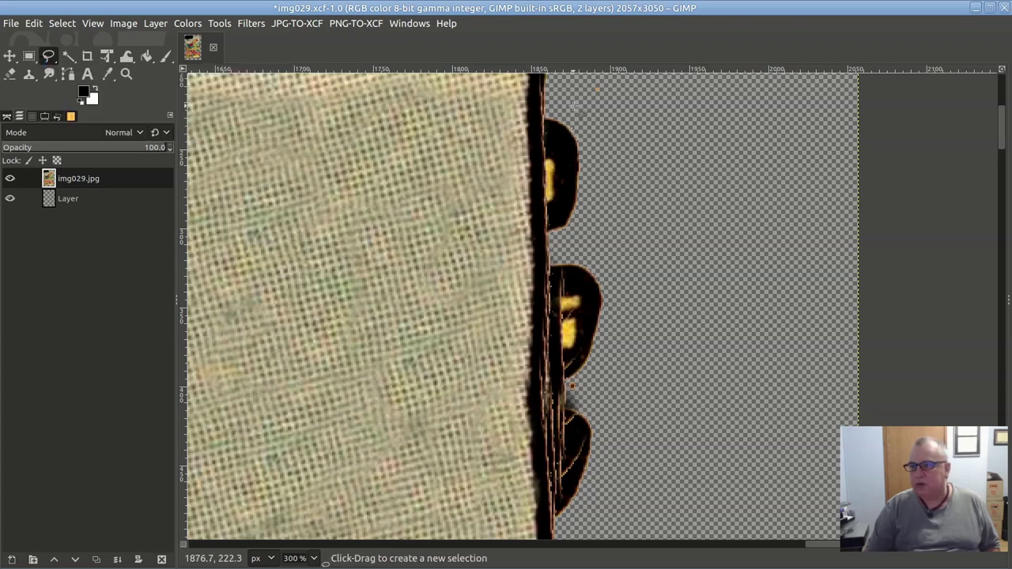
scroll(557, 115, up, 2)
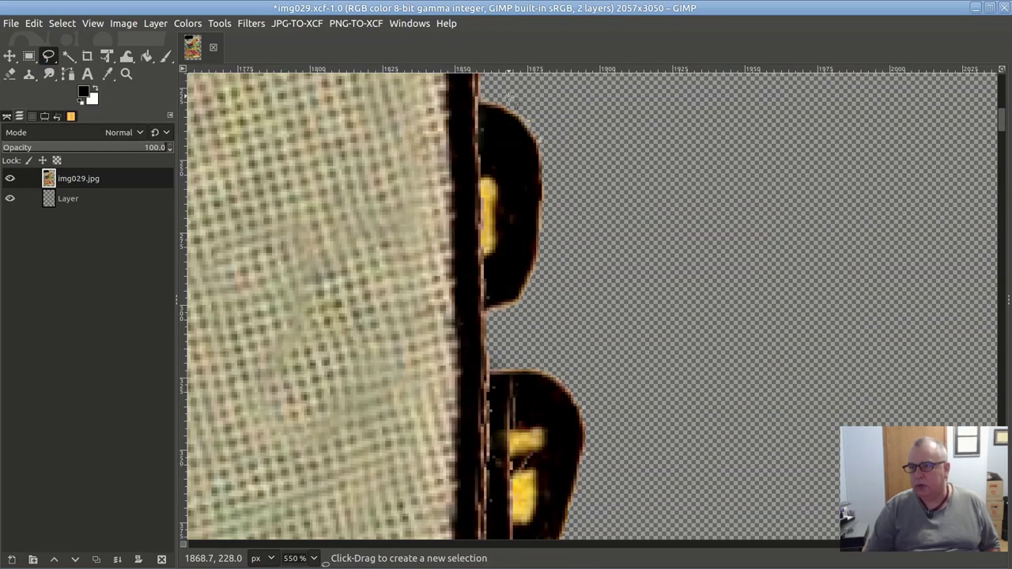
scroll(513, 101, up, 1)
scroll(515, 118, down, 2)
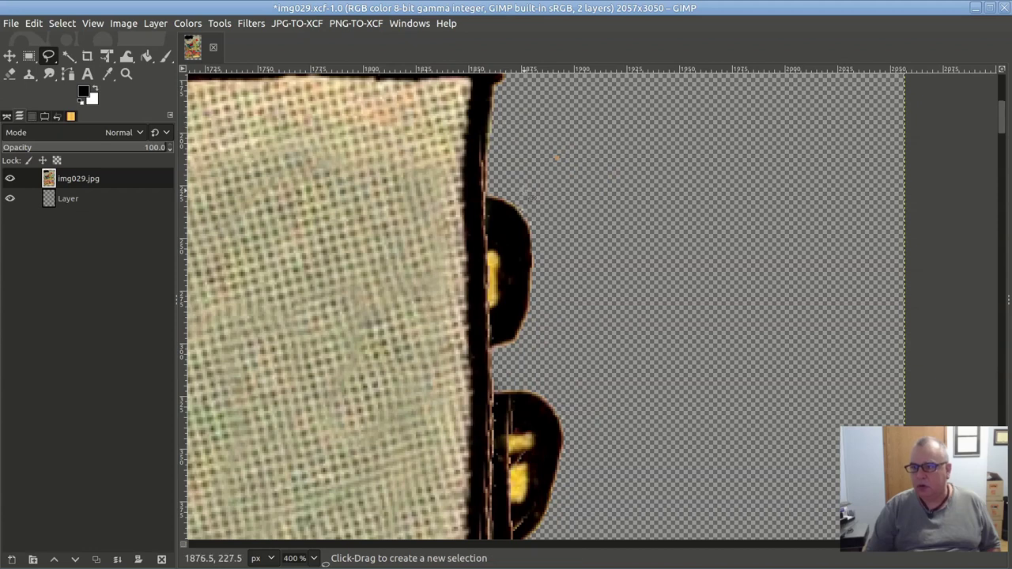
click(487, 199)
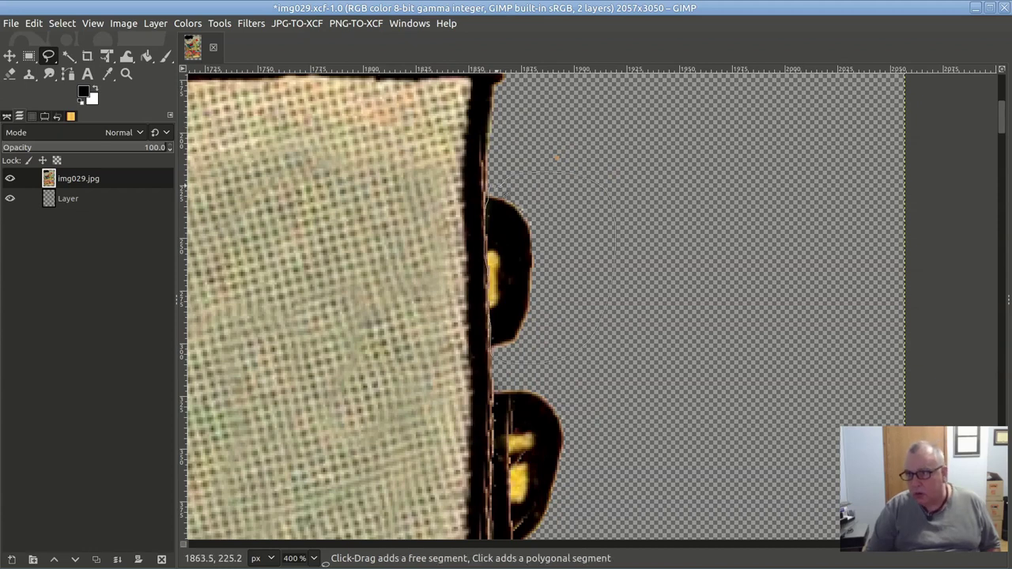
double_click(504, 180)
scroll(680, 202, down, 5)
click(488, 265)
double_click(616, 142)
scroll(642, 197, down, 3)
scroll(642, 198, down, 4)
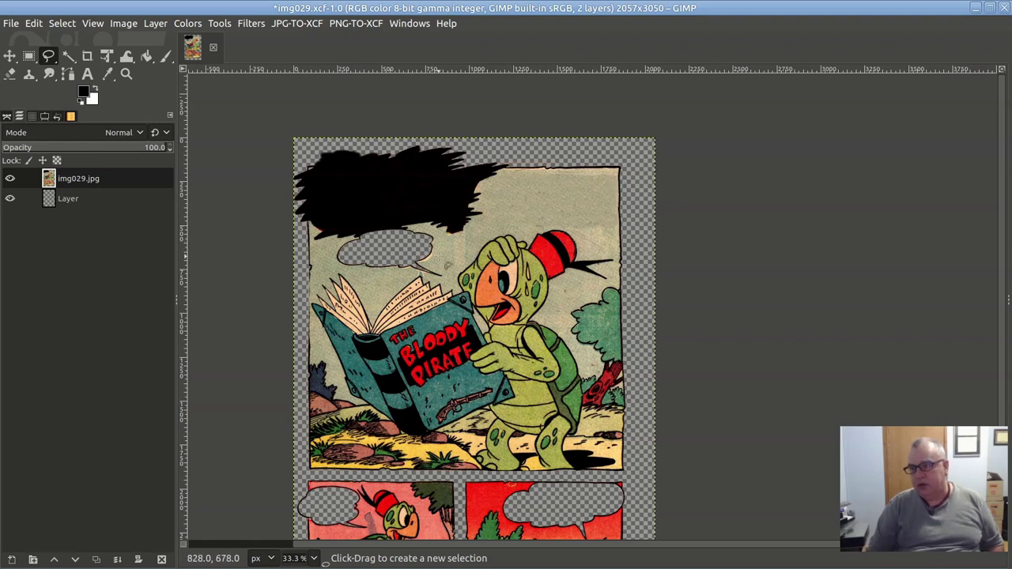
- Sample clean dotted background just below the panel's upper border and clone it over the dark blemishes in the sky
scroll(443, 261, up, 3)
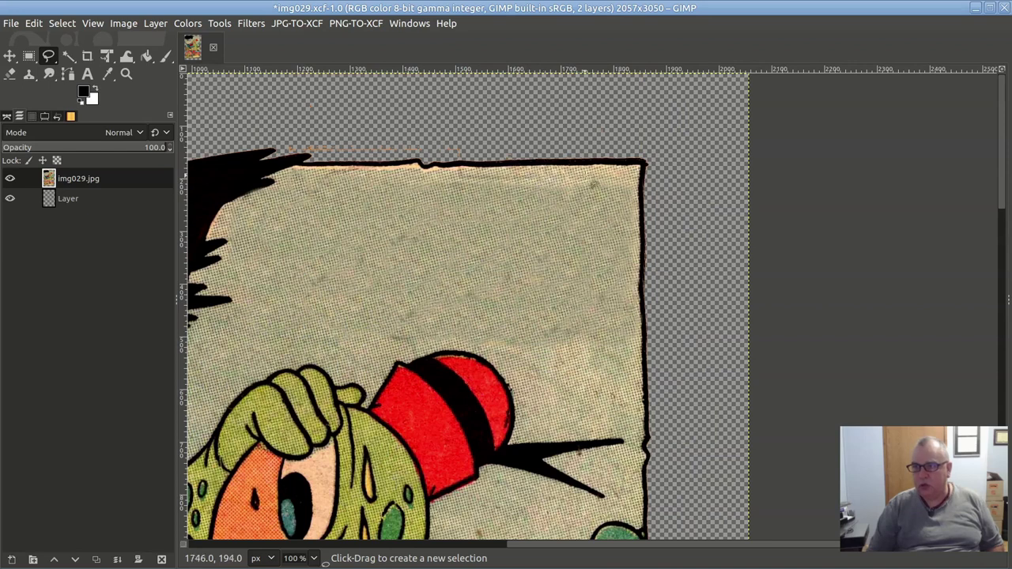
click(30, 75)
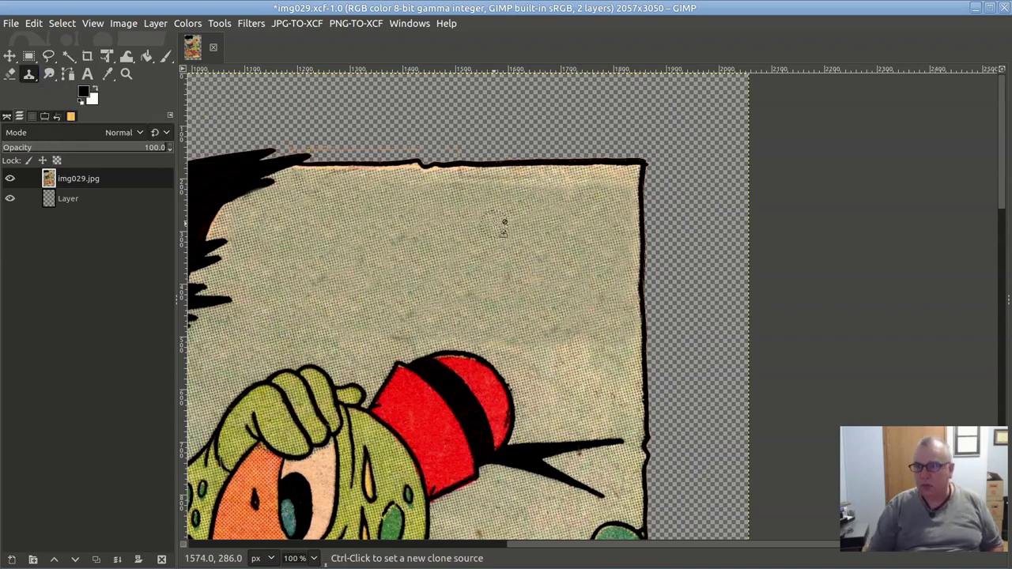
click(531, 215)
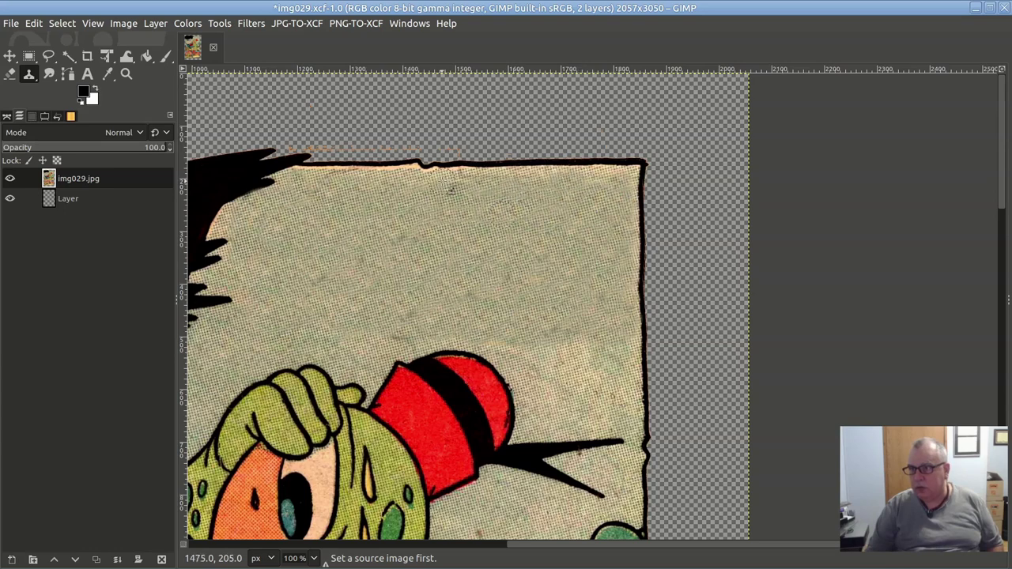
ctrl+click(441, 182)
scroll(567, 312, down, 3)
scroll(568, 312, up, 3)
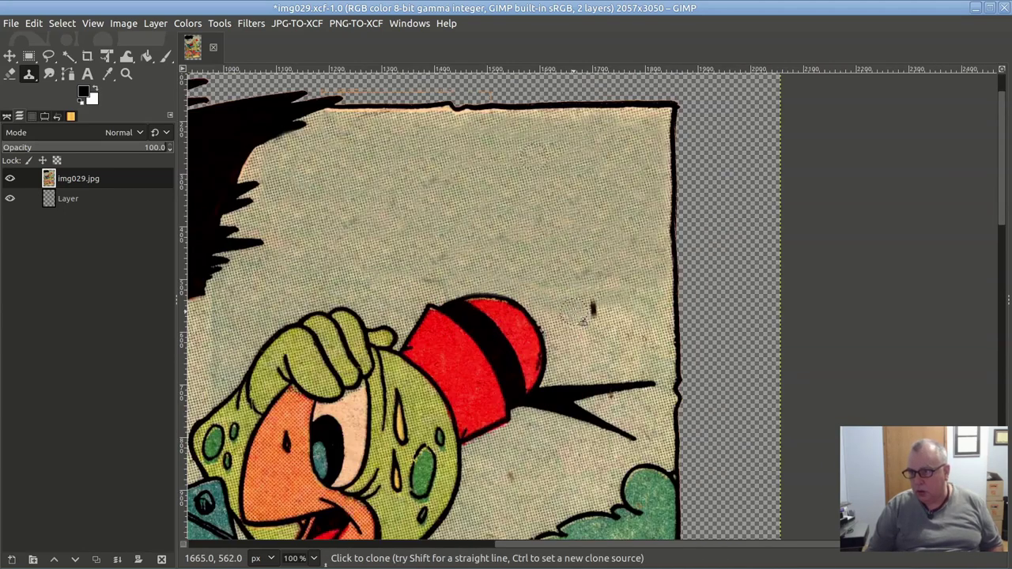
- Check the whole page and save the img029 XCF file
scroll(589, 288, down, 4)
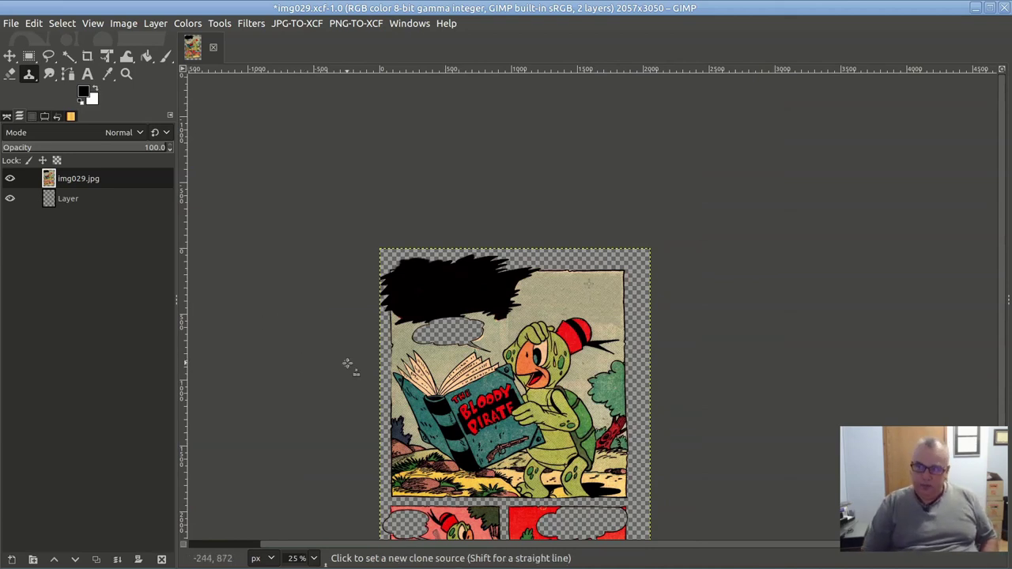
scroll(346, 363, down, 1)
scroll(485, 404, up, 4)
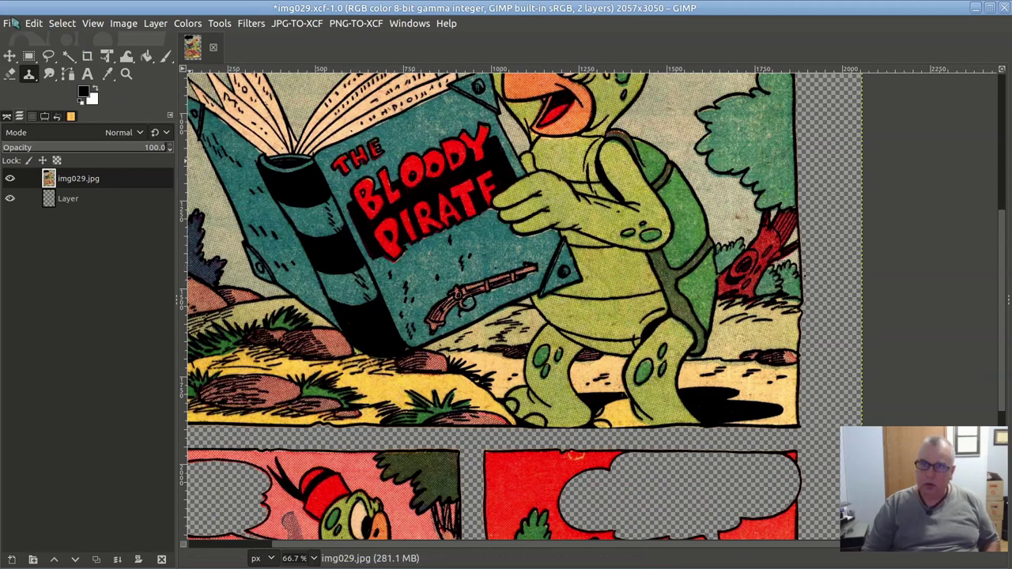
click(11, 23)
click(55, 145)
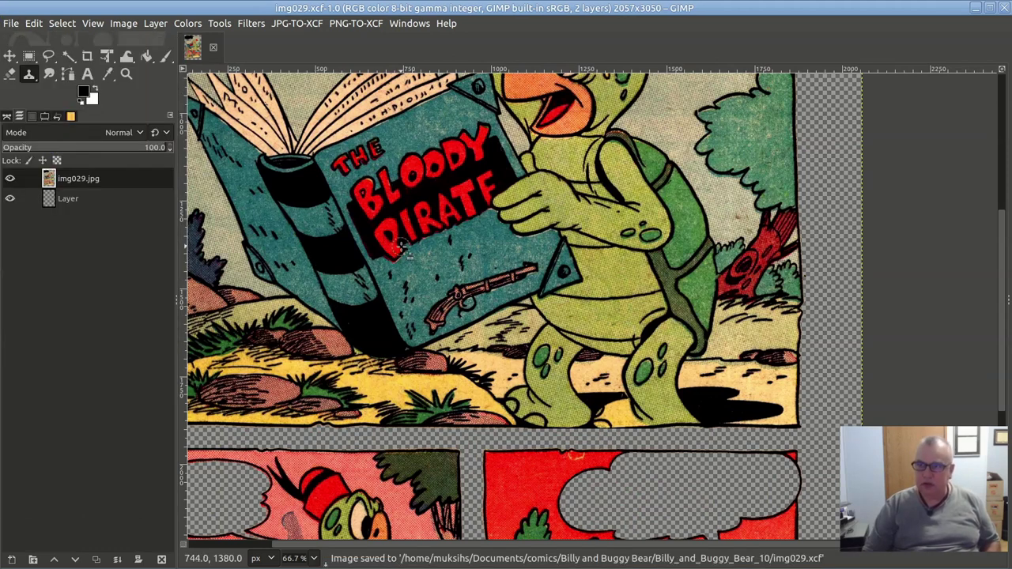
- Sample the teal book cover below "PIRATE" and clone it over the word "THE"
scroll(324, 183, up, 1)
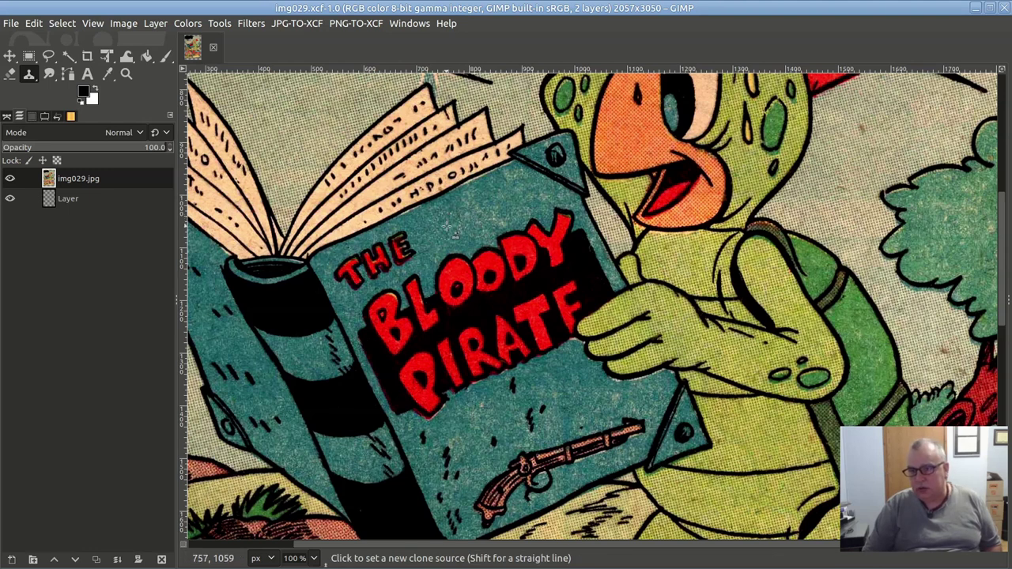
ctrl+click(569, 375)
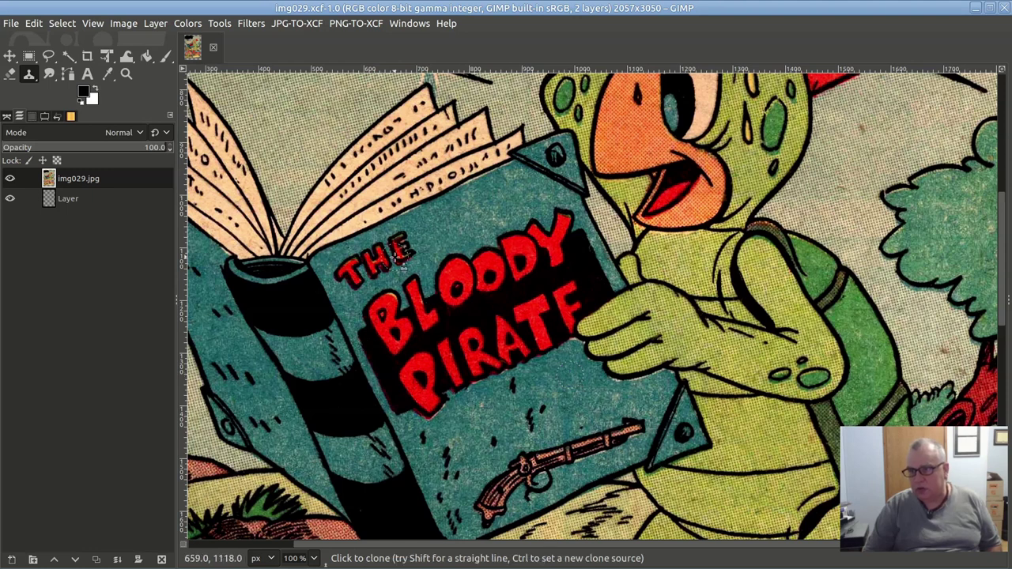
drag(404, 245, 409, 249)
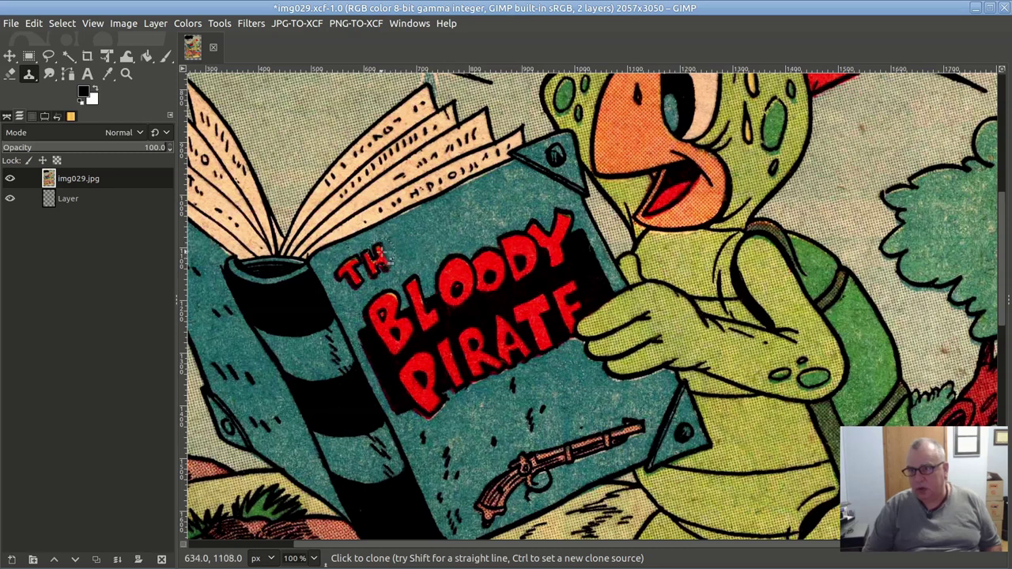
drag(378, 245, 380, 273)
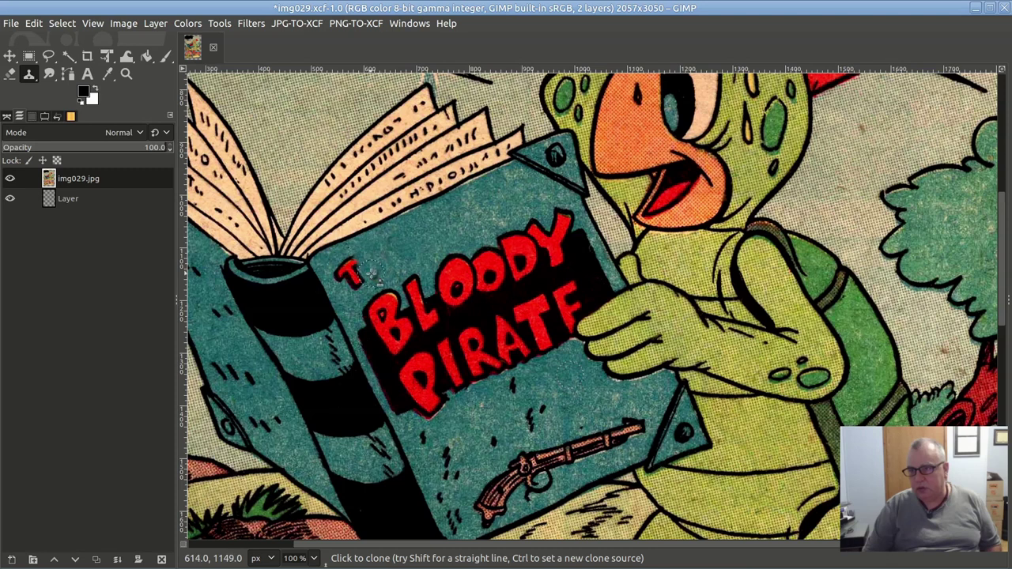
mouse_move(371, 272)
mouse_down()
mouse_move(348, 265)
mouse_move(357, 277)
mouse_up()
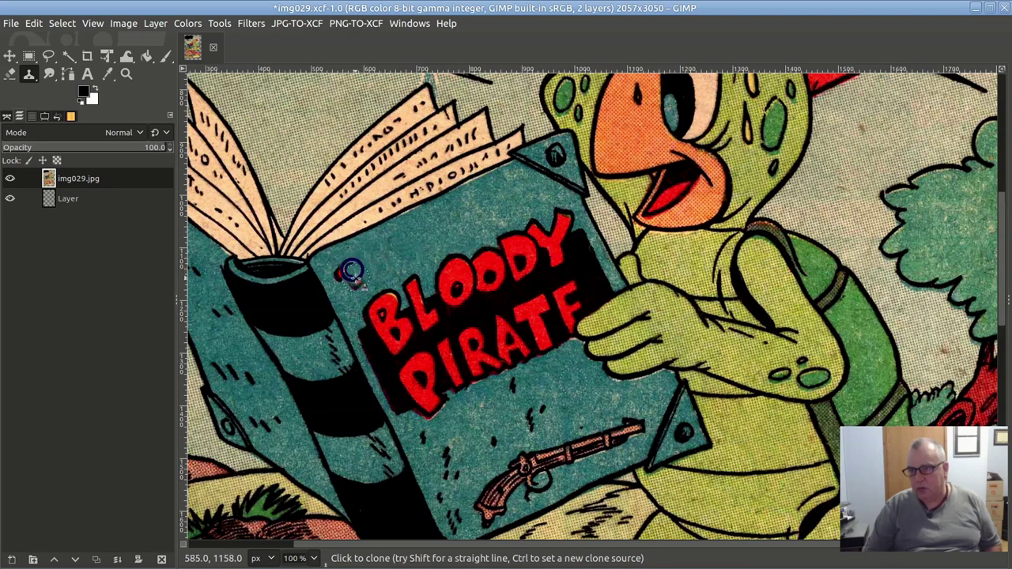
click(340, 274)
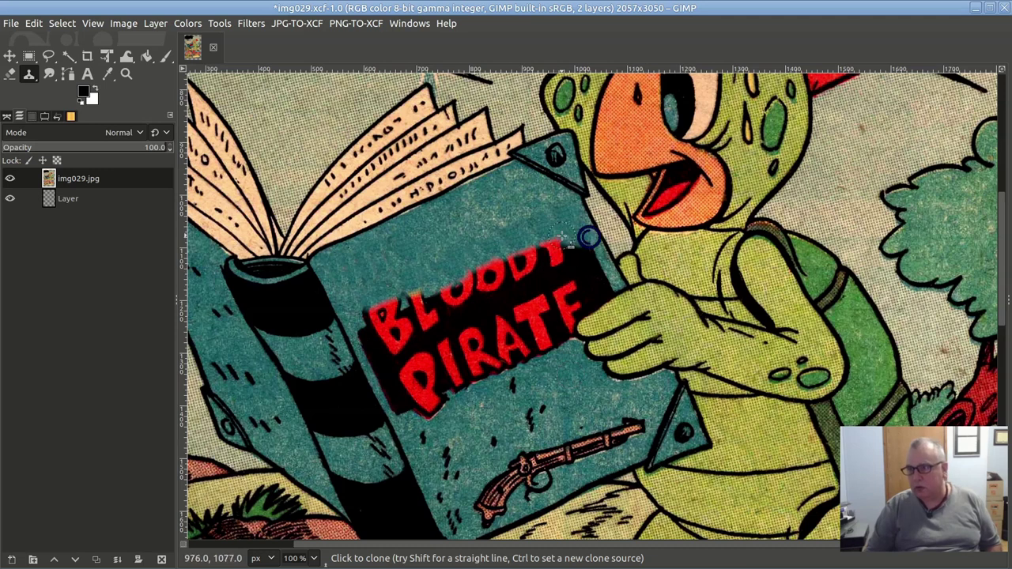
- Clone the teal cover texture over the "BLOODY PIRATE" lettering and its black backing, up to the turtle's fingers
mouse_move(591, 250)
mouse_down()
mouse_move(539, 248)
mouse_move(597, 264)
mouse_move(463, 238)
mouse_move(542, 263)
mouse_move(551, 251)
mouse_move(491, 260)
mouse_move(586, 272)
mouse_move(572, 258)
mouse_move(519, 260)
mouse_move(553, 241)
mouse_move(566, 248)
mouse_move(555, 238)
mouse_move(605, 289)
mouse_up()
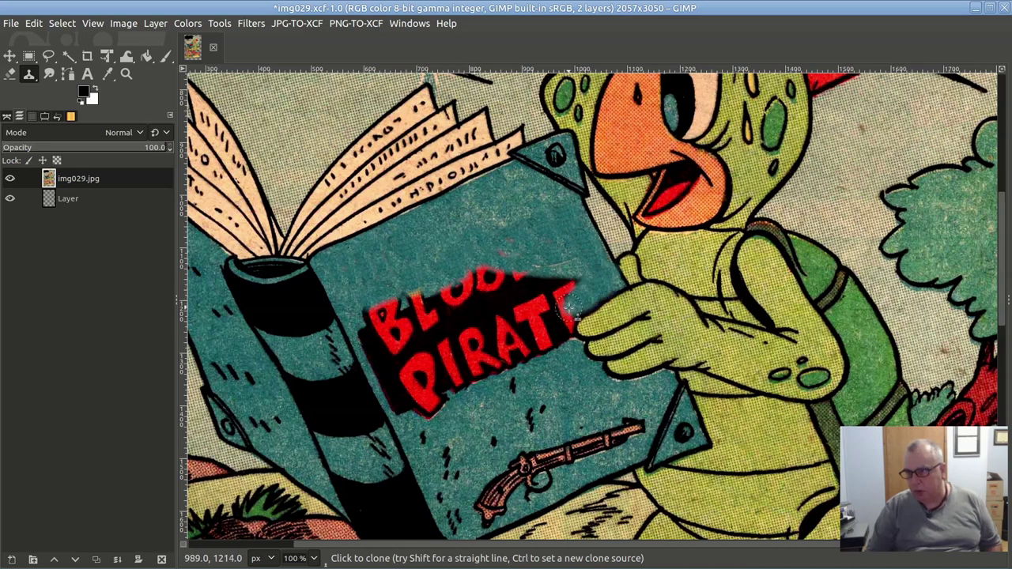
mouse_move(574, 288)
mouse_down()
mouse_move(504, 281)
mouse_move(497, 268)
mouse_move(490, 279)
mouse_move(495, 266)
mouse_move(475, 268)
mouse_move(553, 307)
mouse_move(568, 326)
mouse_move(557, 359)
mouse_move(528, 281)
mouse_move(404, 302)
mouse_move(555, 301)
mouse_move(480, 378)
mouse_move(398, 412)
mouse_move(396, 397)
mouse_move(514, 333)
mouse_move(522, 304)
mouse_move(468, 367)
mouse_move(419, 401)
mouse_move(416, 374)
mouse_move(503, 349)
mouse_move(474, 310)
mouse_move(471, 347)
mouse_move(435, 359)
mouse_up()
ctrl+scroll(456, 329, down, 2)
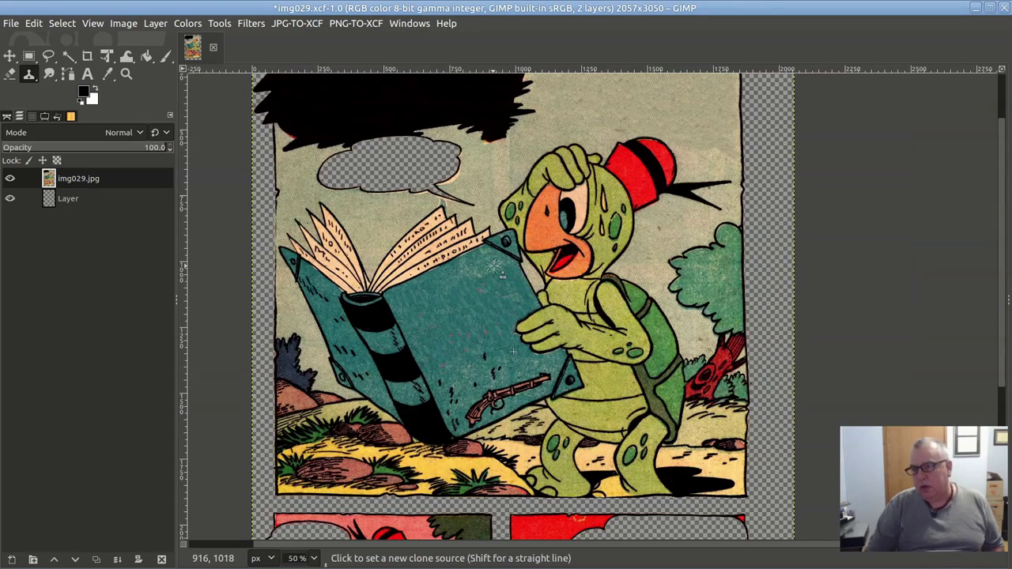
- Even out the pale patches and specks on the book cover by cloning more teal texture over them
ctrl+scroll(489, 288, up, 2)
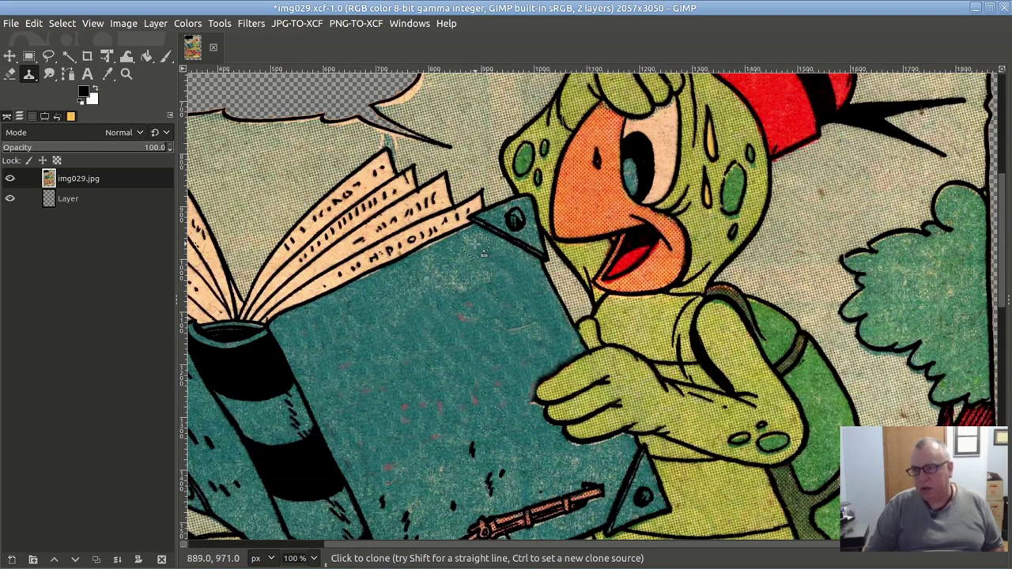
drag(471, 276, 490, 280)
mouse_move(417, 302)
mouse_down()
mouse_move(436, 277)
mouse_move(468, 300)
mouse_move(441, 284)
mouse_move(441, 270)
mouse_move(459, 294)
mouse_up()
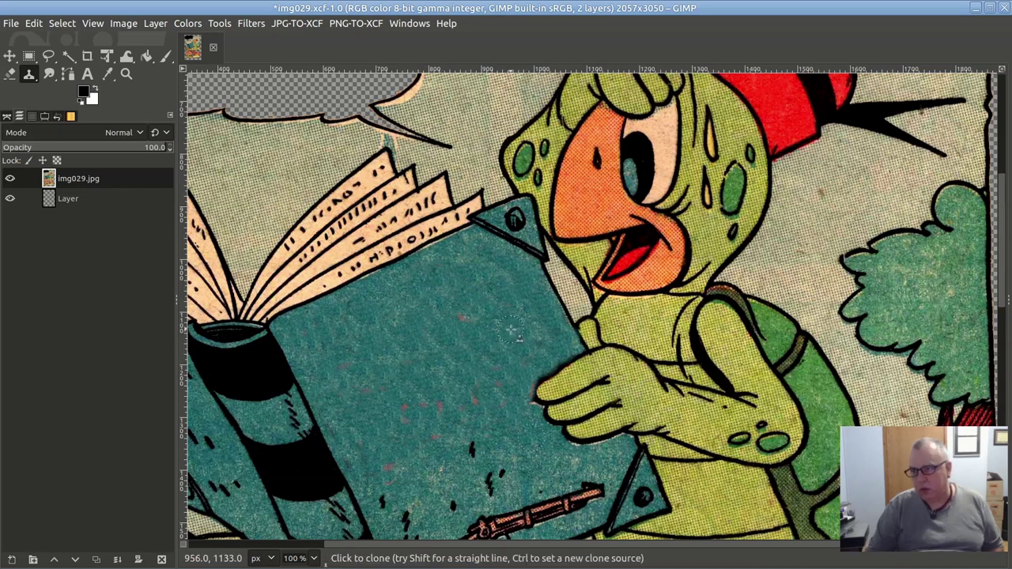
drag(479, 305, 472, 302)
drag(466, 265, 423, 296)
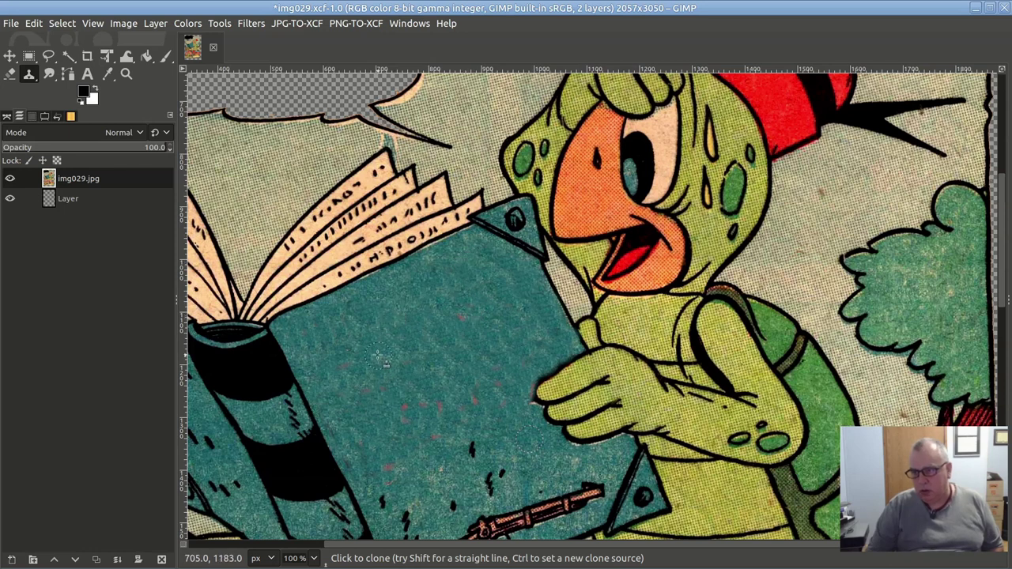
mouse_move(348, 321)
mouse_down()
mouse_move(344, 297)
mouse_move(309, 329)
mouse_move(312, 354)
mouse_up()
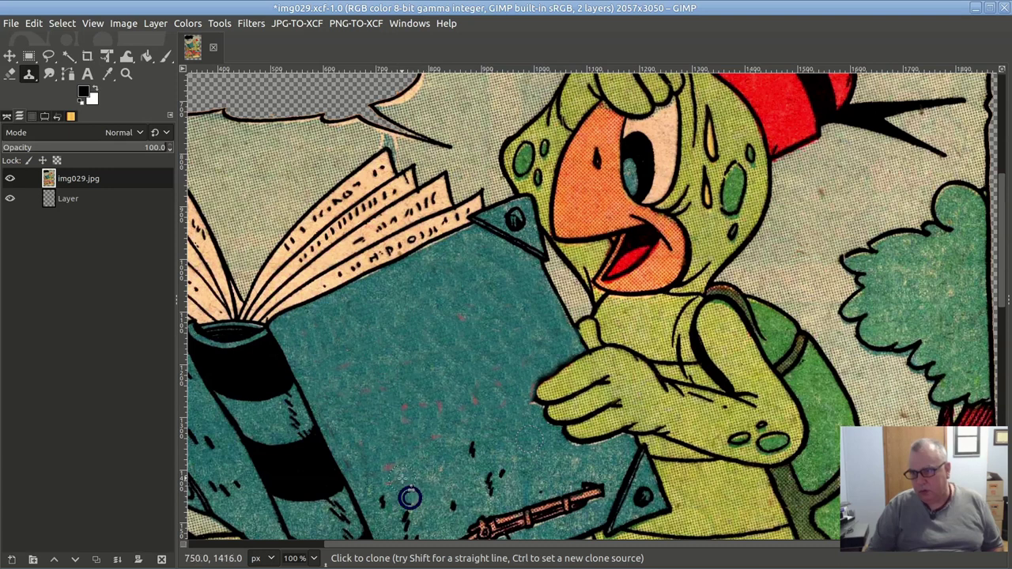
drag(558, 485, 474, 502)
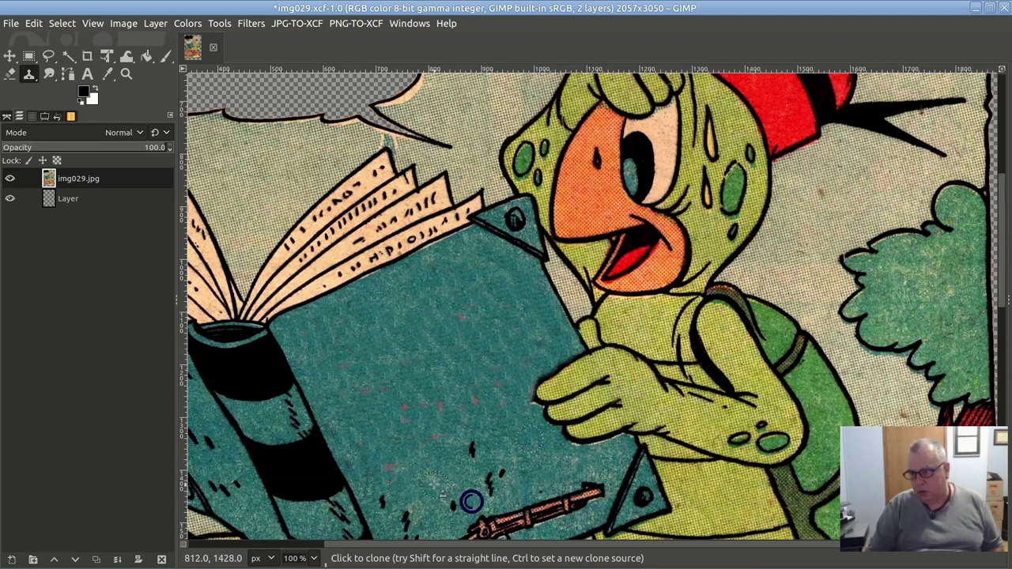
- Review the full page and save the cleaned book cover to the img029 file
ctrl+scroll(433, 419, down, 4)
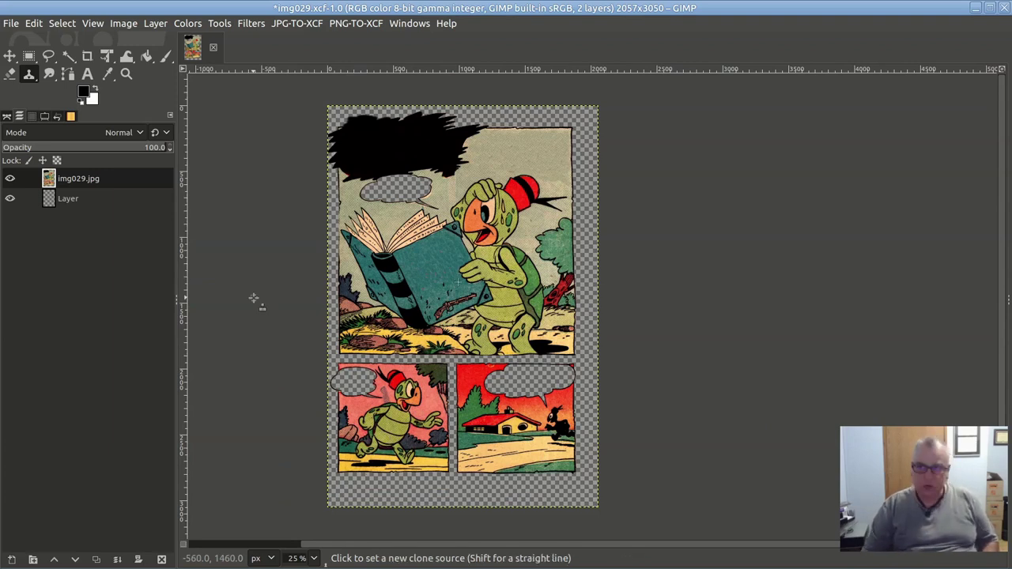
click(11, 25)
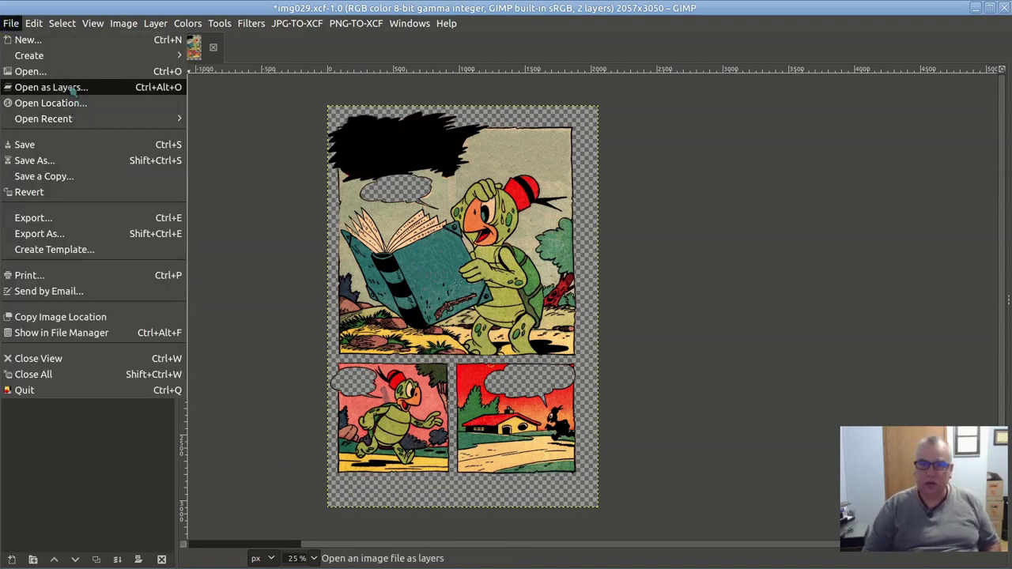
click(73, 143)
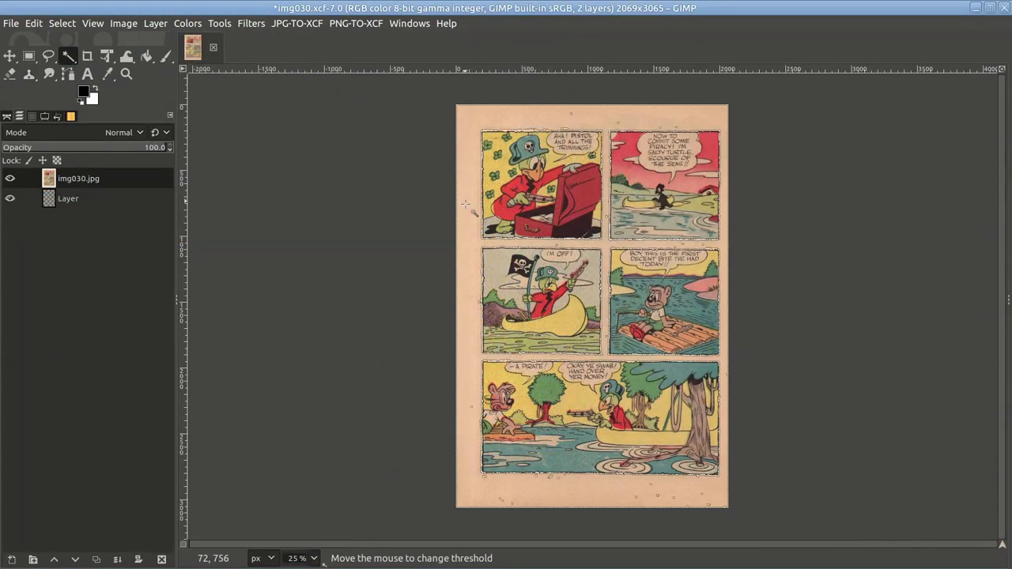
- Clear the selected paper margins and gutters of img030, plus the leftover strips along the page's outer edges, to transparency
drag(466, 206, 466, 206)
key(Delete)
key(r)
drag(777, 97, 731, 541)
drag(437, 96, 483, 541)
drag(839, 474, 427, 534)
click(575, 141)
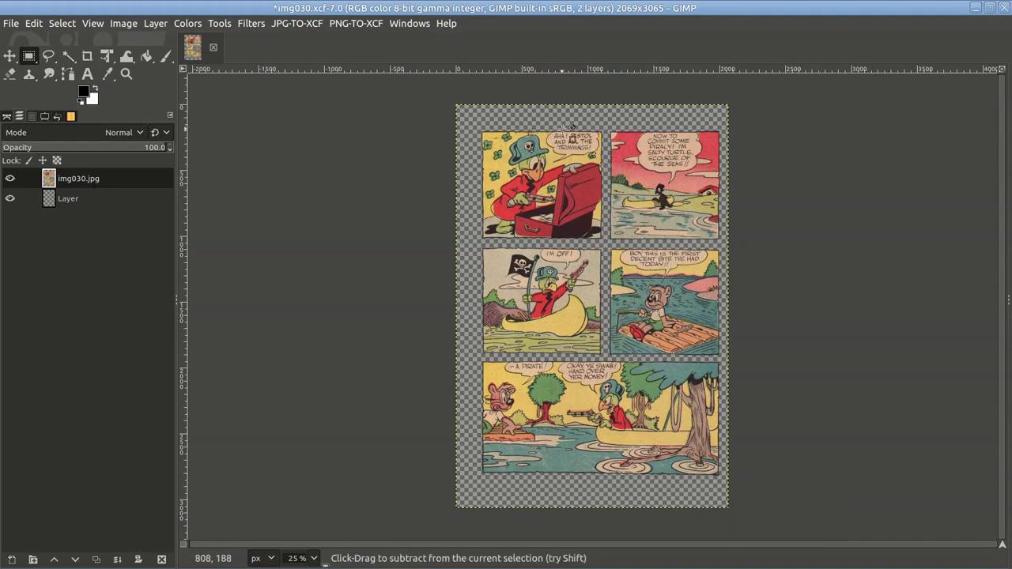
- Adjust the page's color levels with an input black point of 58 and a white point of 217
key(1)
key(alt+c)
text(l58)
key(Tab)
text(2)
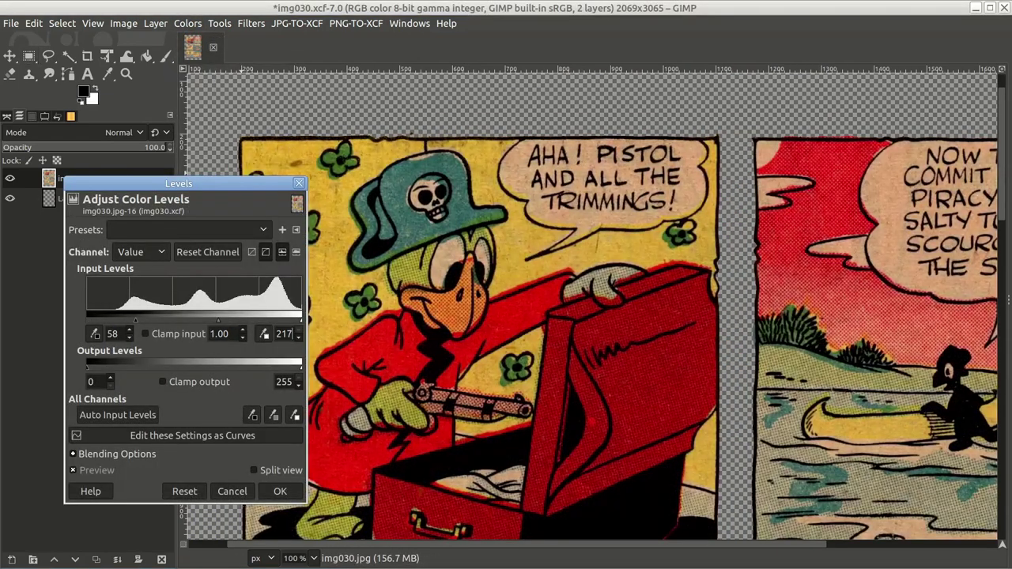
key(Return)
- Select the speech balloon interiors across the panels with Fuzzy Select and clear them to transparency
key(minus)
key(u)
drag(566, 317, 765, 273)
scroll(527, 298, down, 8)
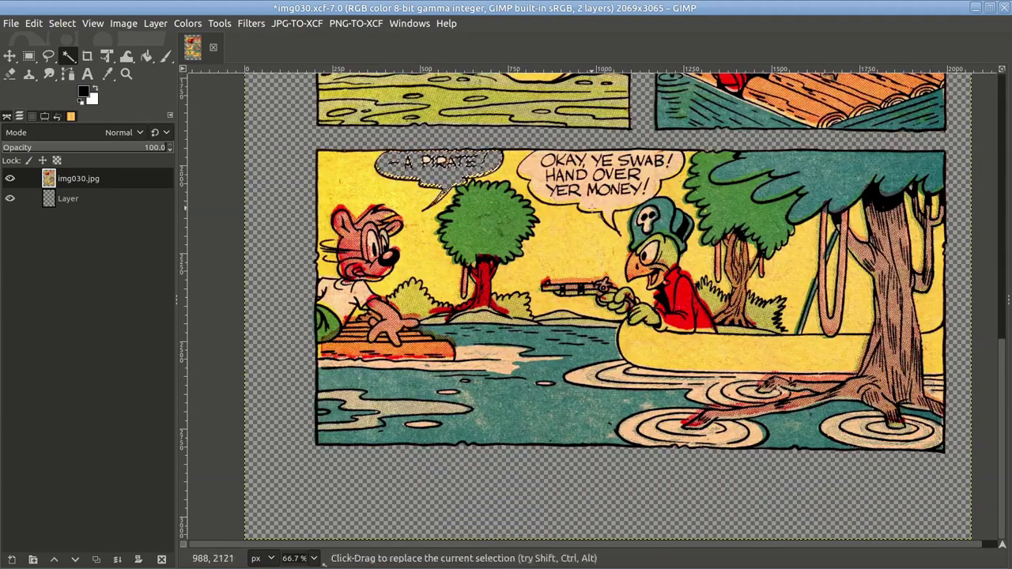
click(593, 208)
key(Delete)
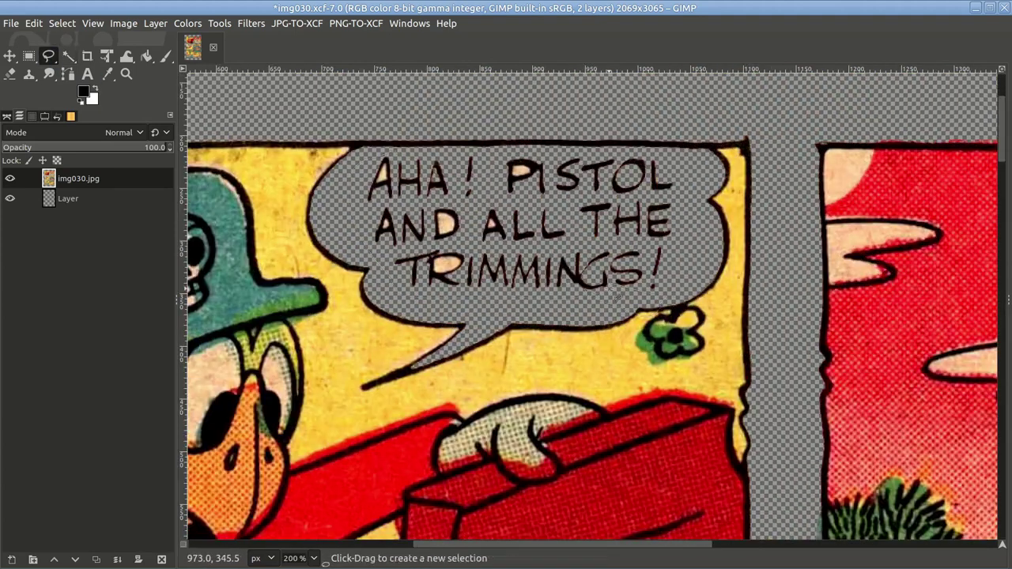
- Outline and clear the leftover lettering in the "AHA! PISTOL", "NOW TO COMMIT SOME PIRACY" and "I'M OFF!" balloons
key(Delete)
key(1)
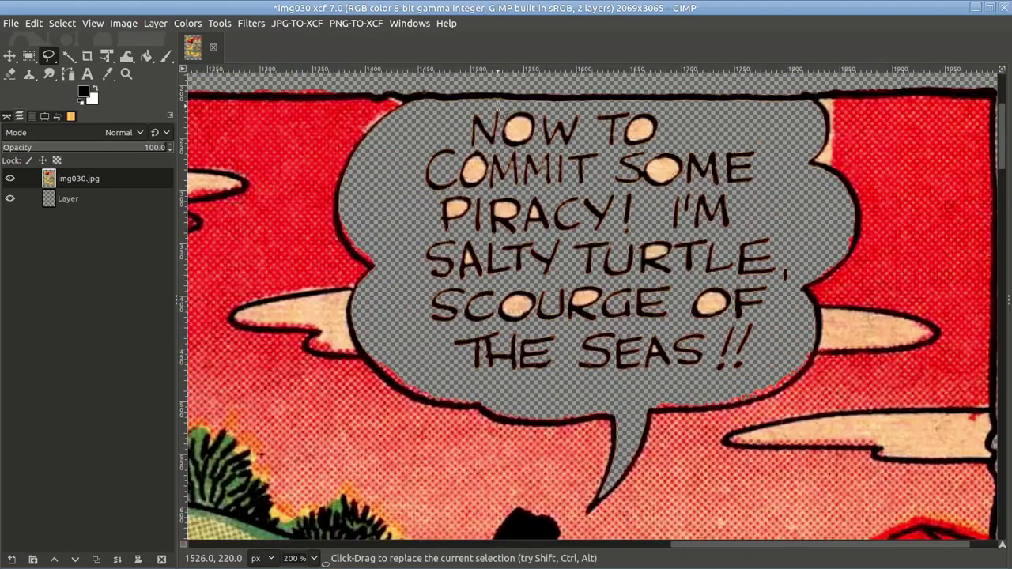
key(Return)
key(Delete)
key(1)
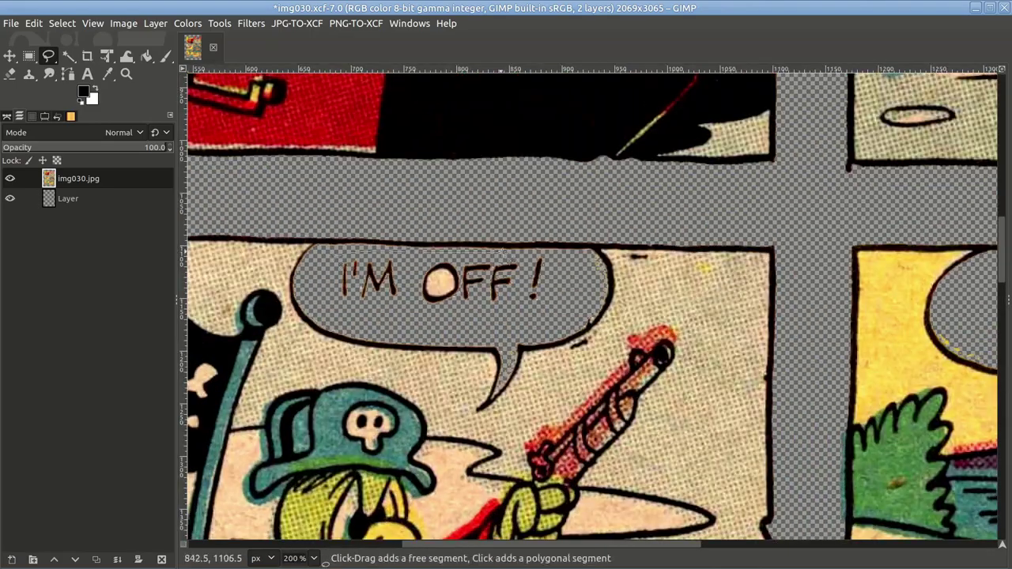
key(Return)
key(Delete)
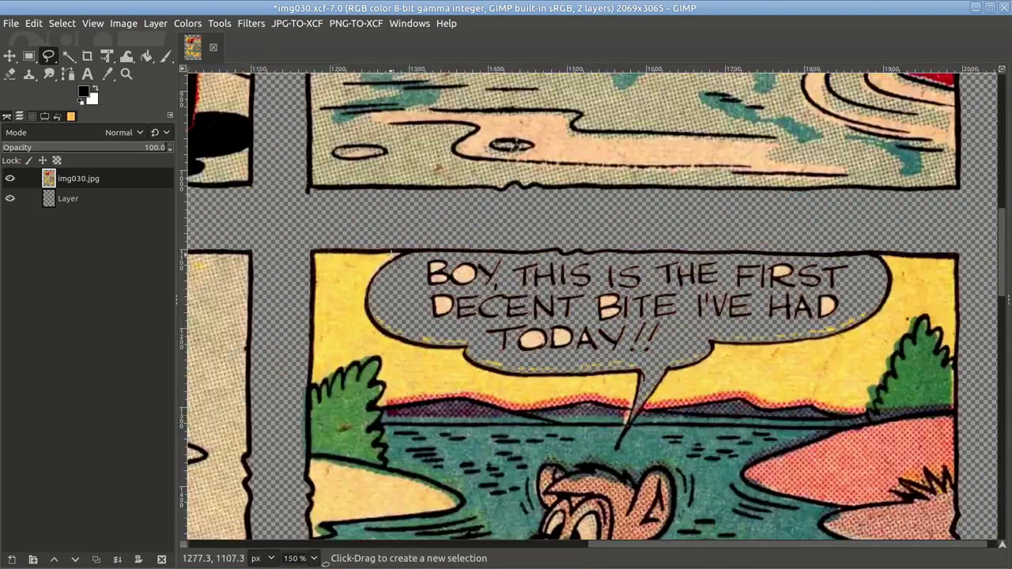
- Select the yellow remnants along the lower edge of the "BOY, THIS IS THE FIRST DECENT BITE" balloon with Fuzzy Select and clear them
scroll(448, 379, up, 1)
key(u)
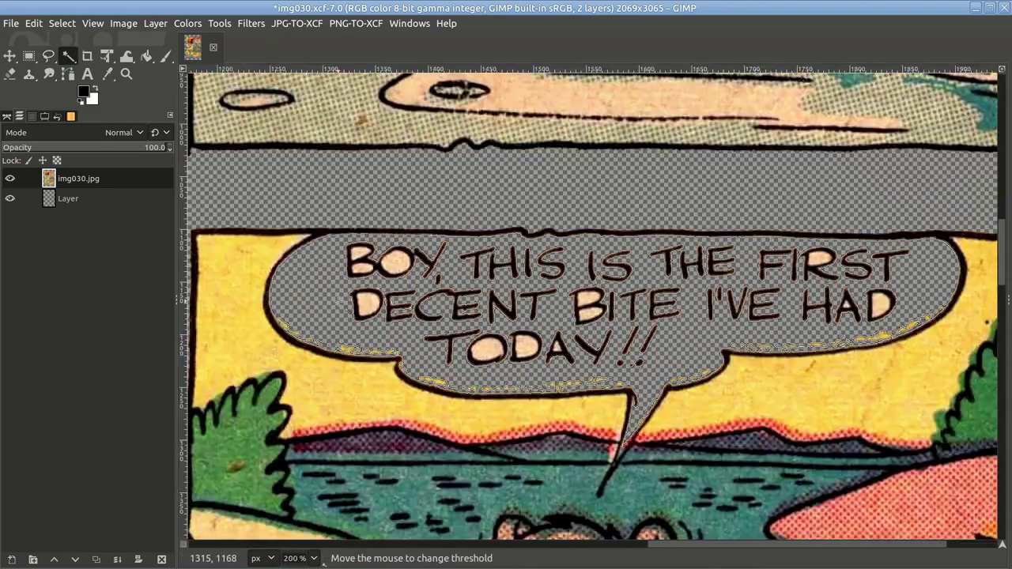
scroll(448, 379, up, 1)
click(208, 293)
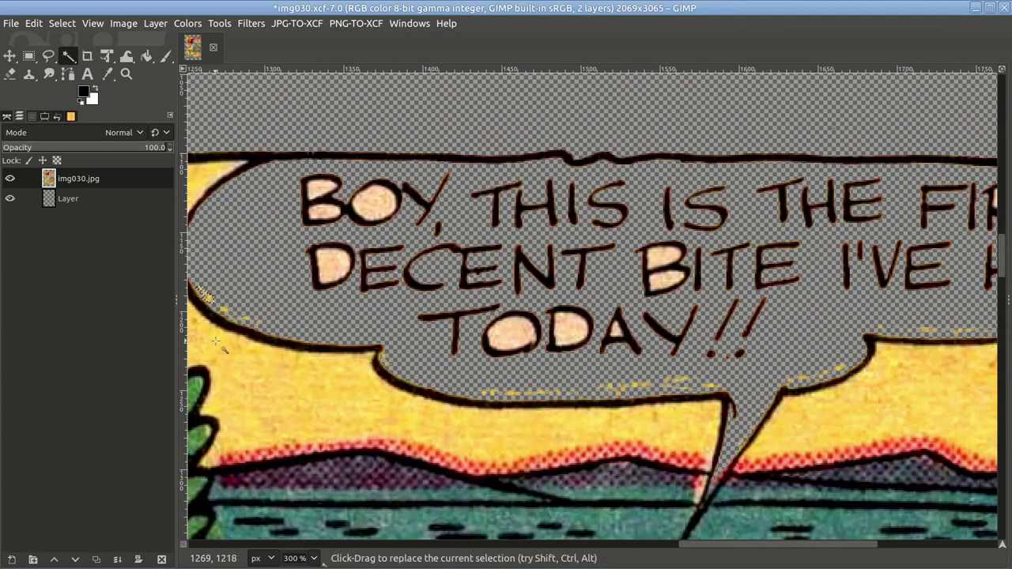
click(678, 427)
drag(678, 427, 549, 404)
scroll(609, 387, right, 5)
drag(696, 326, 715, 366)
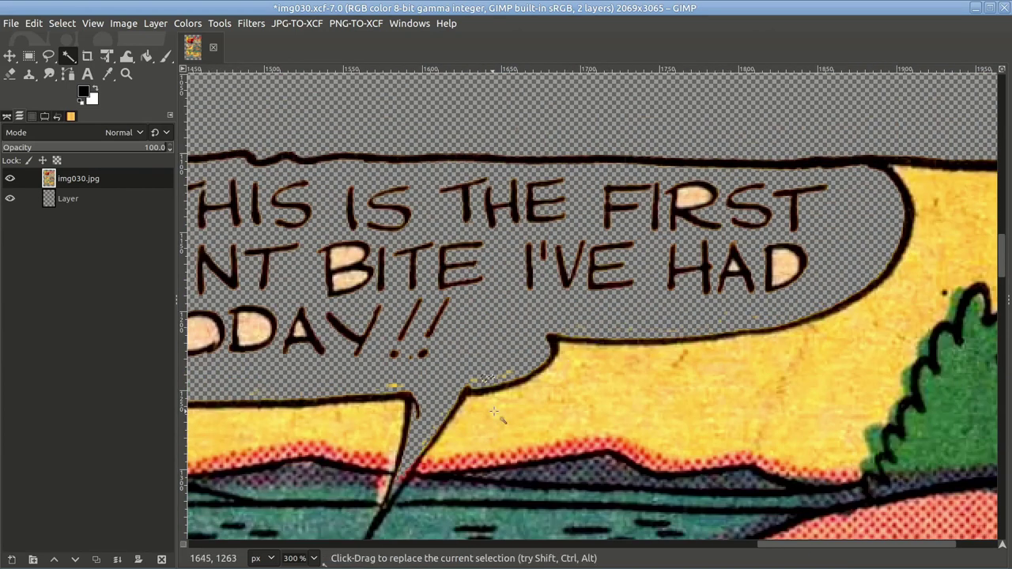
- Outline the leftover lettering in the "BOY, THIS IS THE FIRST DECENT BITE" balloon with Free Select and clear it
scroll(393, 386, down, 1)
key(f)
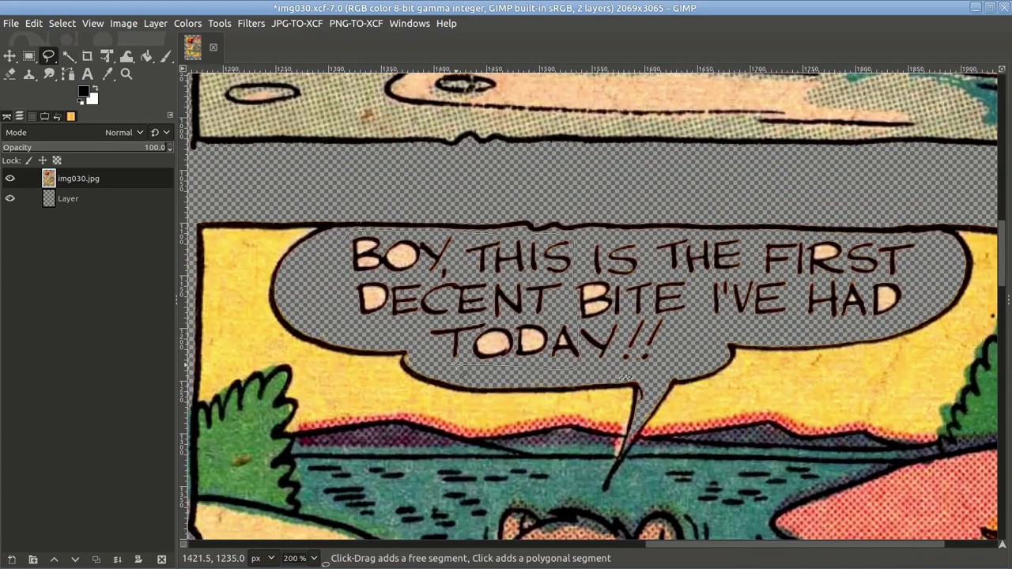
key(Delete)
key(Delete)
- Clear the outlined leftover lettering in the "A PIRATE!" balloon of the bottom row to transparency
scroll(715, 235, down, 10)
scroll(554, 316, left, 10)
scroll(373, 384, down, 1)
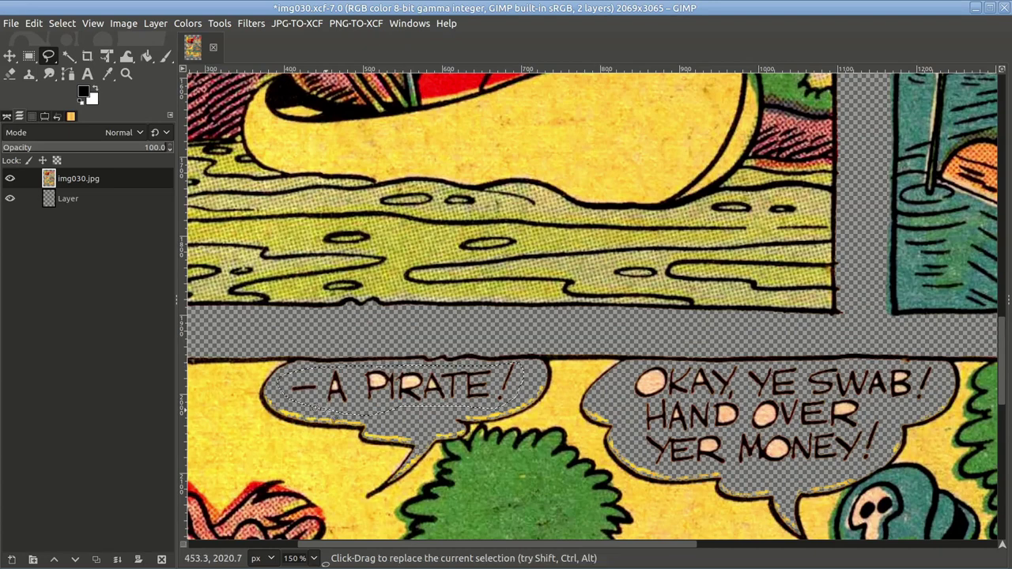
key(Delete)
scroll(554, 356, right, 5)
scroll(668, 291, down, 3)
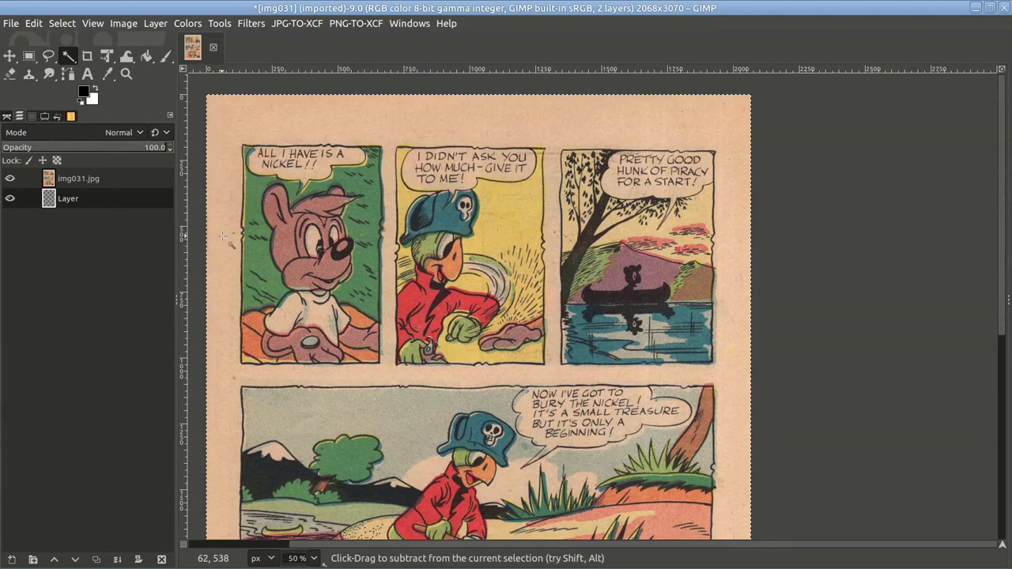
- Make the img031.jpg layer active and select the page's paper margins and gutters with Fuzzy Select
click(476, 227)
drag(477, 227, 481, 208)
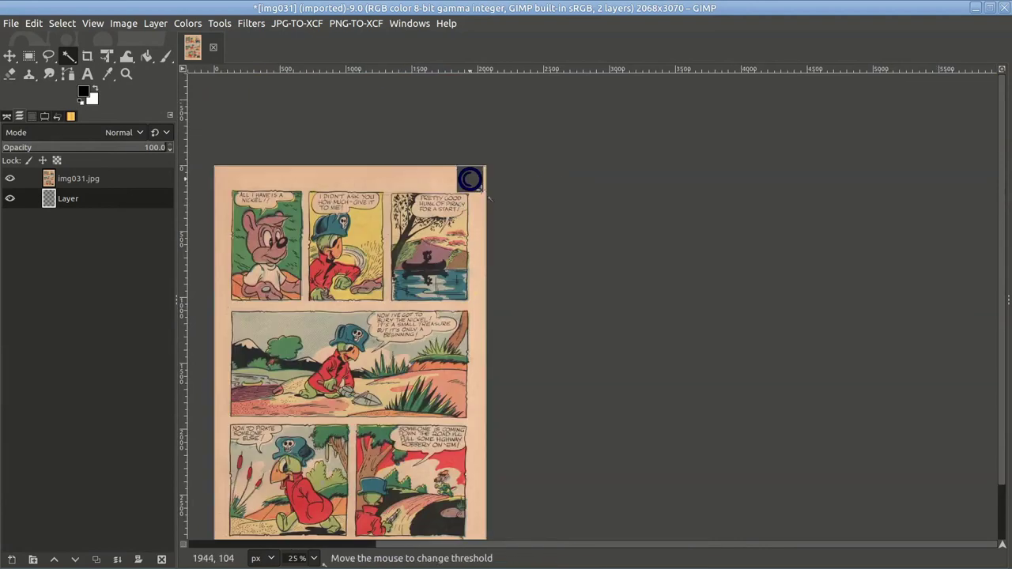
scroll(536, 214, up, 2)
key(Page_Up)
drag(643, 198, 646, 208)
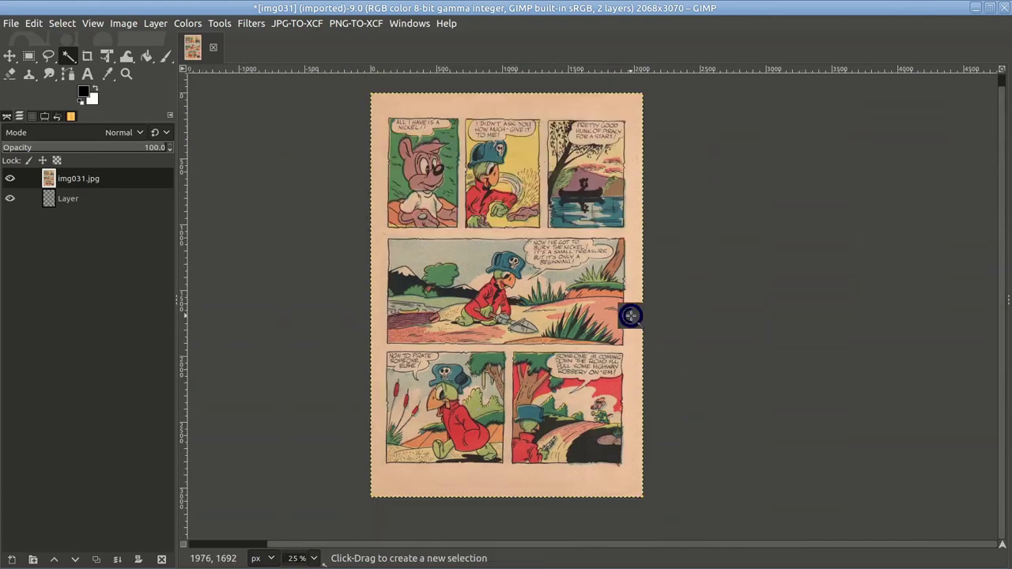
drag(642, 313, 648, 314)
- Patch the broken panel border above "SOMEONE IS COMING" with the Clone tool, and clear the img031 page's outer margin strips
key(c)
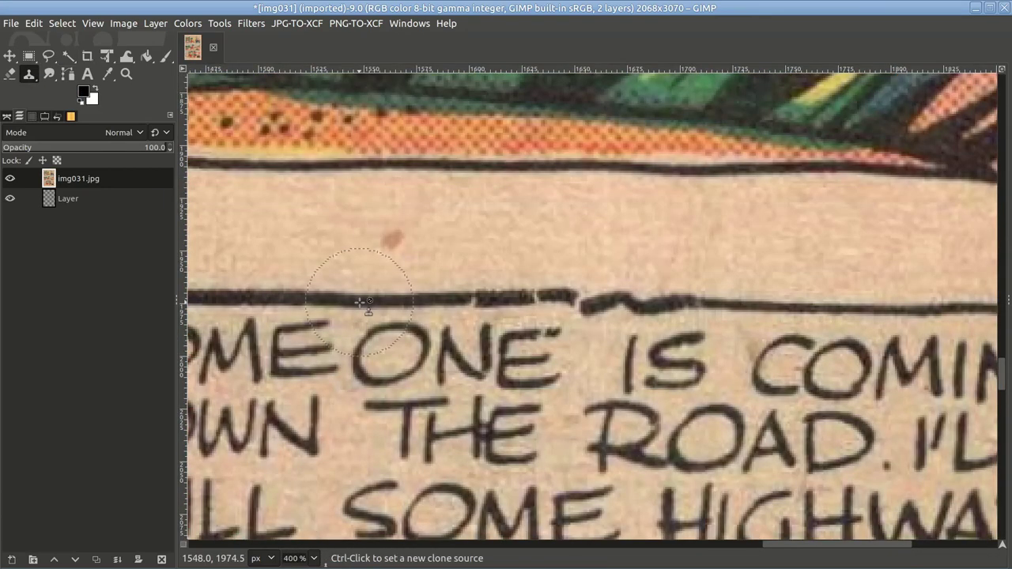
key(minus)
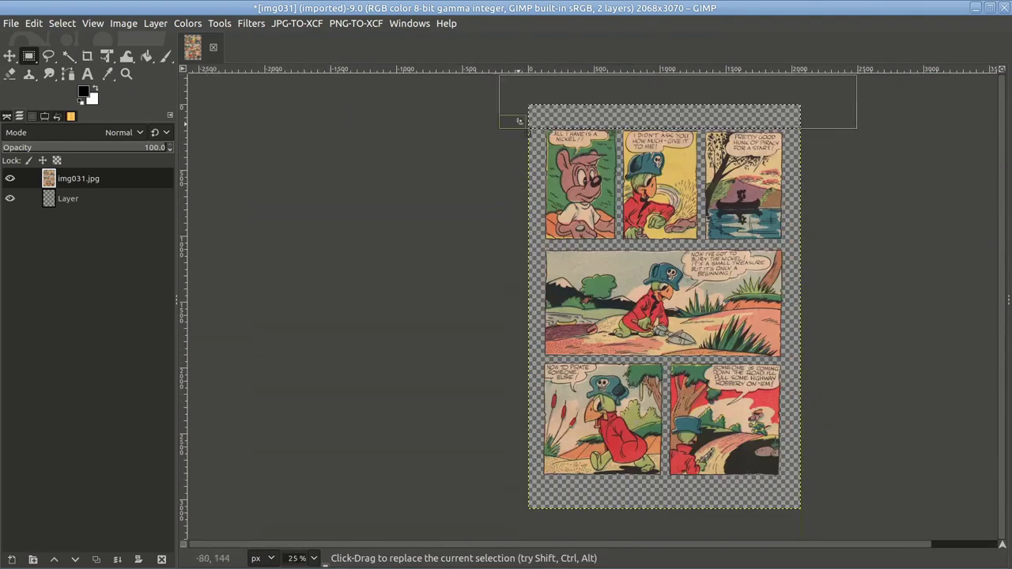
drag(853, 90, 782, 541)
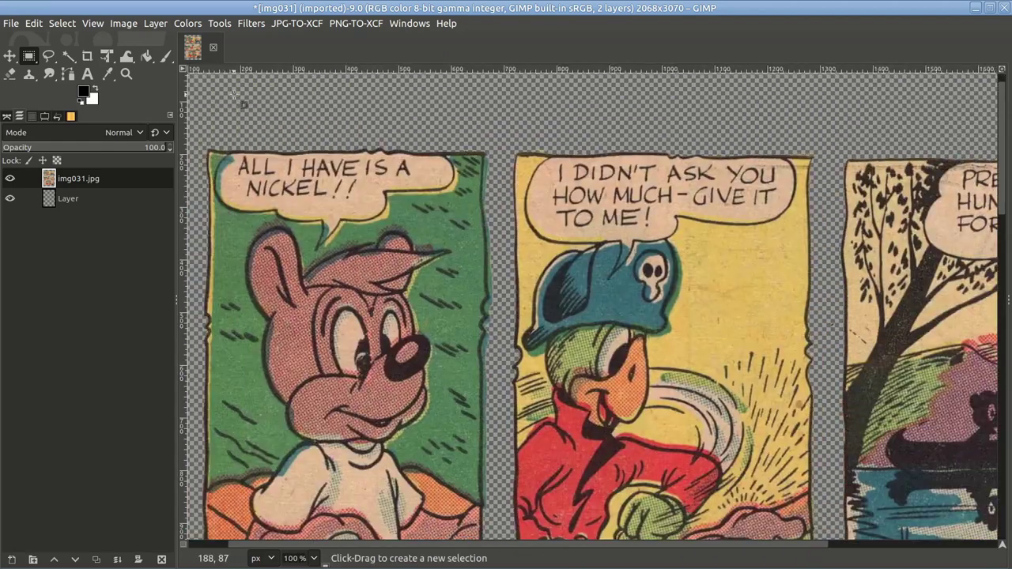
- Select the speech balloon interiors across the img031 panels with Fuzzy Select and clear them to transparency
click(68, 55)
click(375, 183)
click(562, 203)
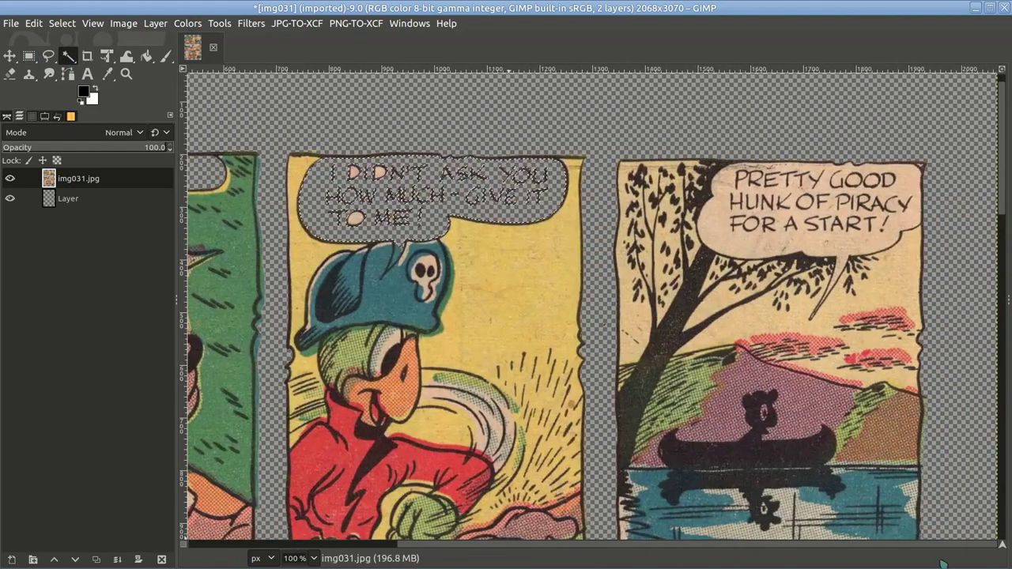
click(755, 251)
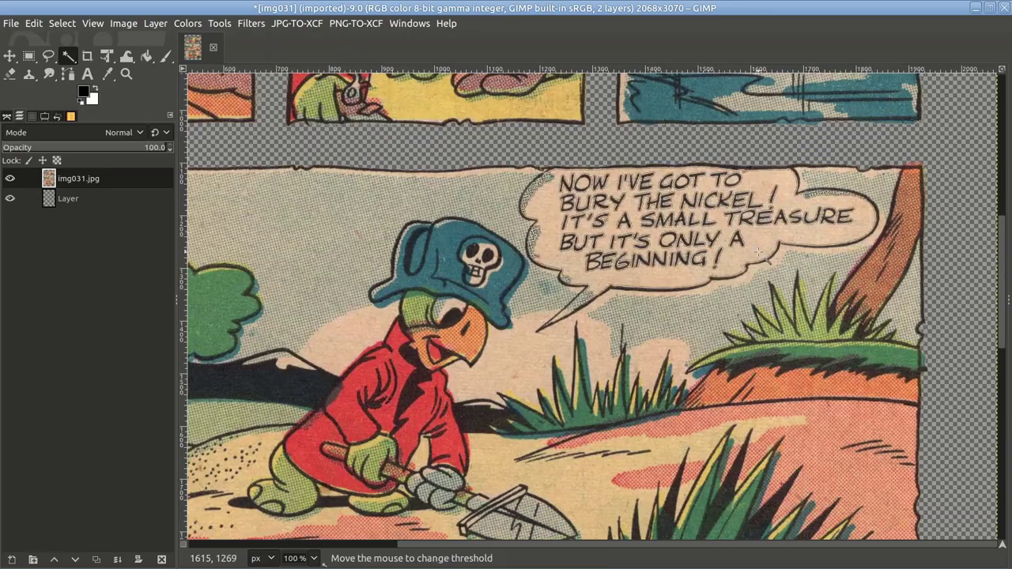
click(757, 252)
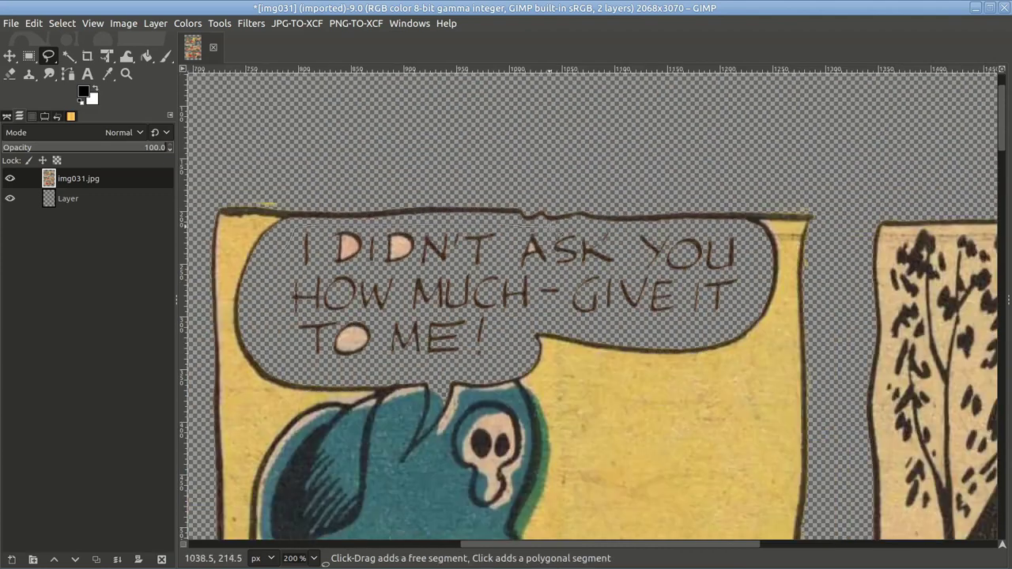
- Outline and clear the leftover lettering in the "I DIDN'T ASK YOU" and "NOW TO PIRATE SOMEONE ELSE!" balloons
drag(543, 544, 783, 546)
double_click(830, 325)
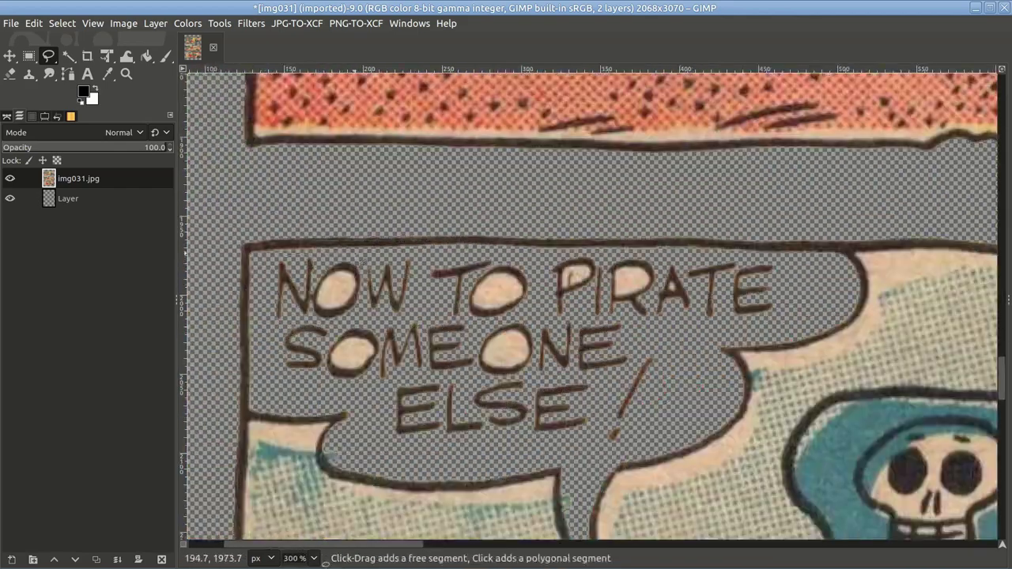
key(Return)
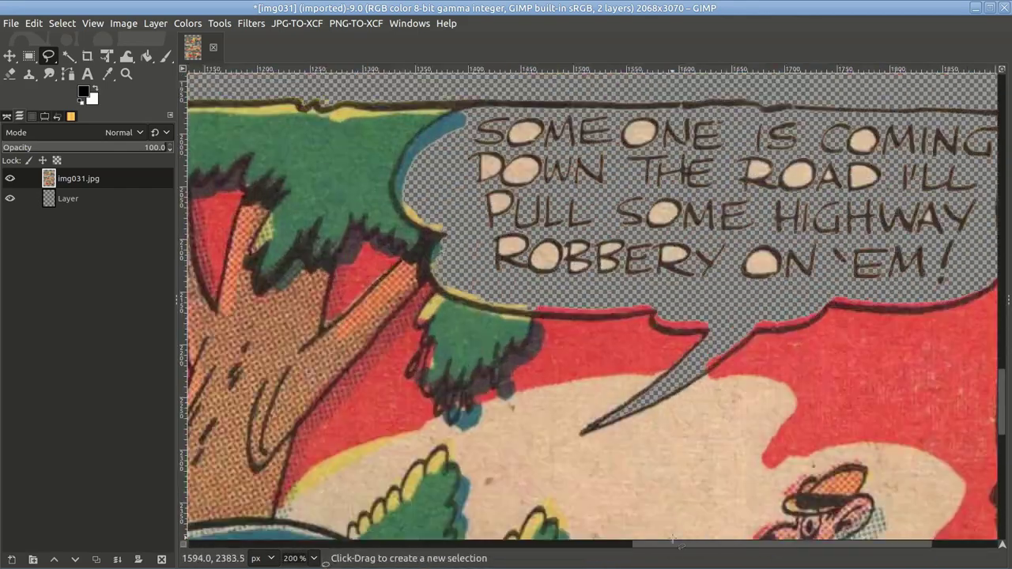
- Outline and clear the leftover lettering in the "SOMEONE IS COMING DOWN THE ROAD" balloon
click(678, 542)
scroll(553, 395, up, 3)
scroll(553, 395, right, 2)
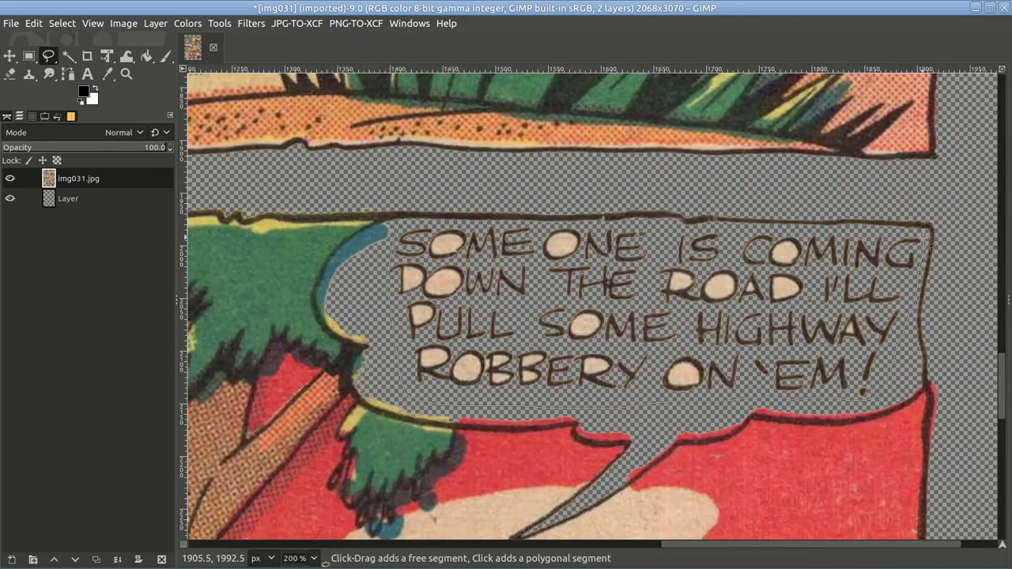
click(411, 232)
key(Return)
key(Delete)
- Save the finished page as img031.xcf, and open the next page and save it as img032.xcf
key(ctrl+s)
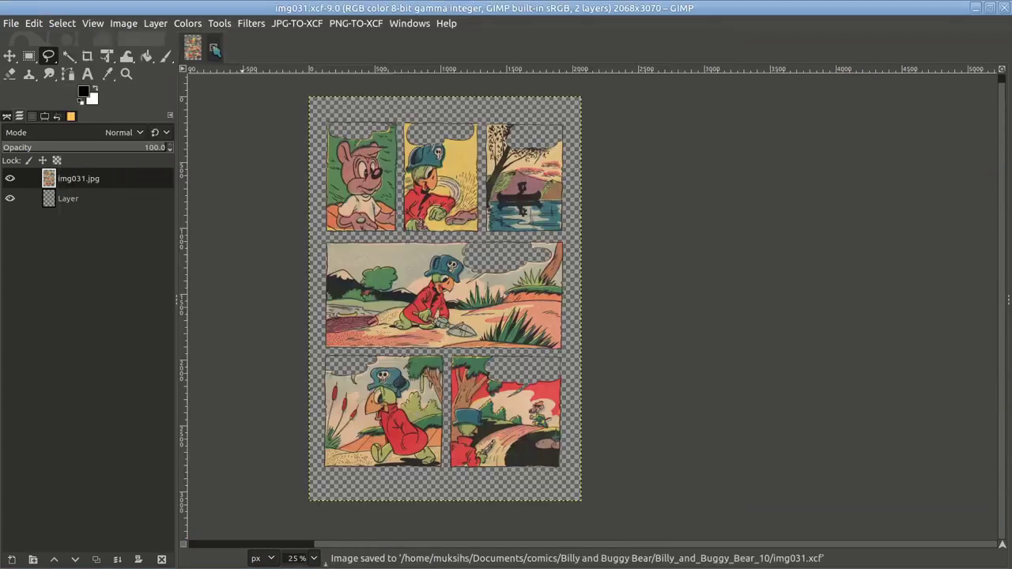
key(ctrl+o)
double_click(192, 397)
click(11, 23)
click(63, 163)
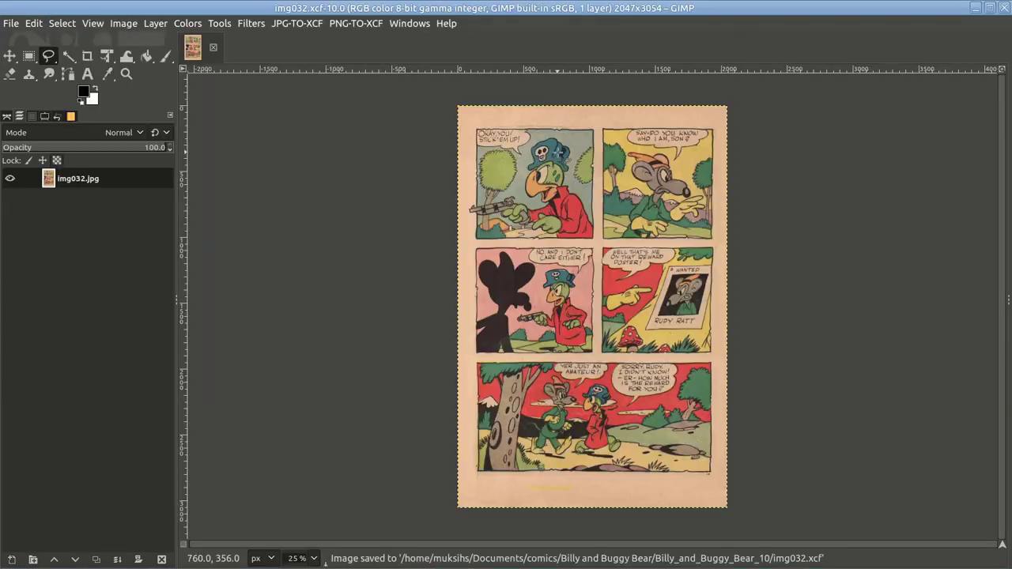
- Add a transparent layer to img032, select the page's paper margins and gutters with Fuzzy Select and clear them to transparency
key(u)
drag(466, 194, 467, 194)
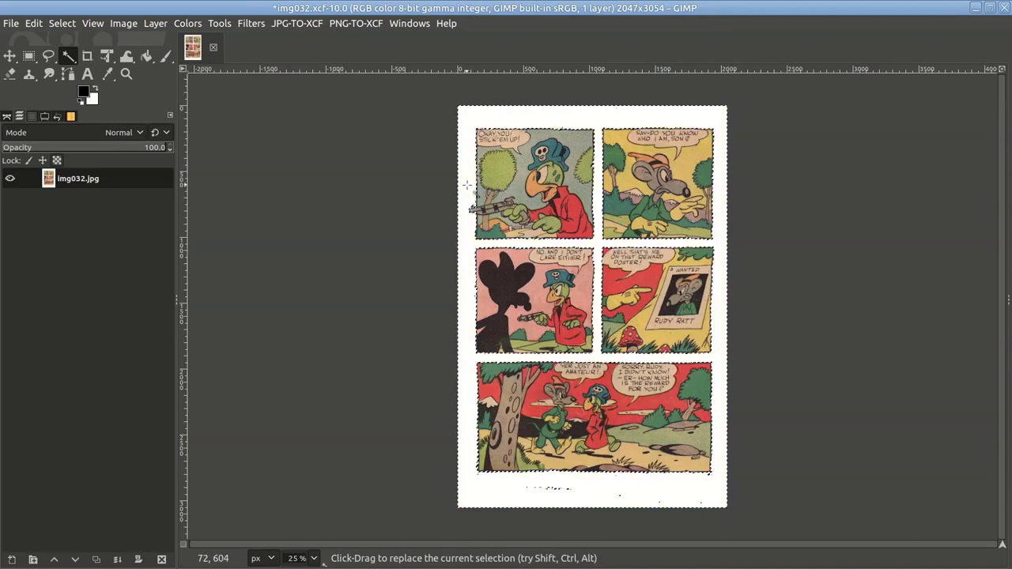
key(shift+ctrl+n)
key(Return)
click(466, 115)
drag(466, 116, 472, 131)
key(Delete)
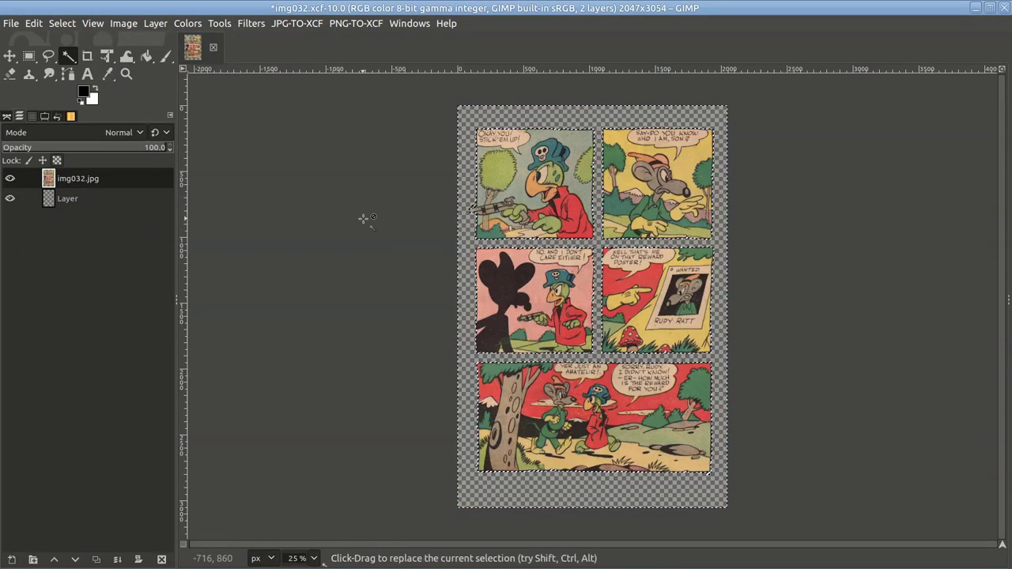
- Drop the selection and adjust the img032 page's color levels with an input black point of 78
key(shift+ctrl+a)
text(78)
key(Return)
- Select the leftover strips along the outer edges of the img032 page with rectangles and clear them
key(r)
drag(440, 90, 829, 140)
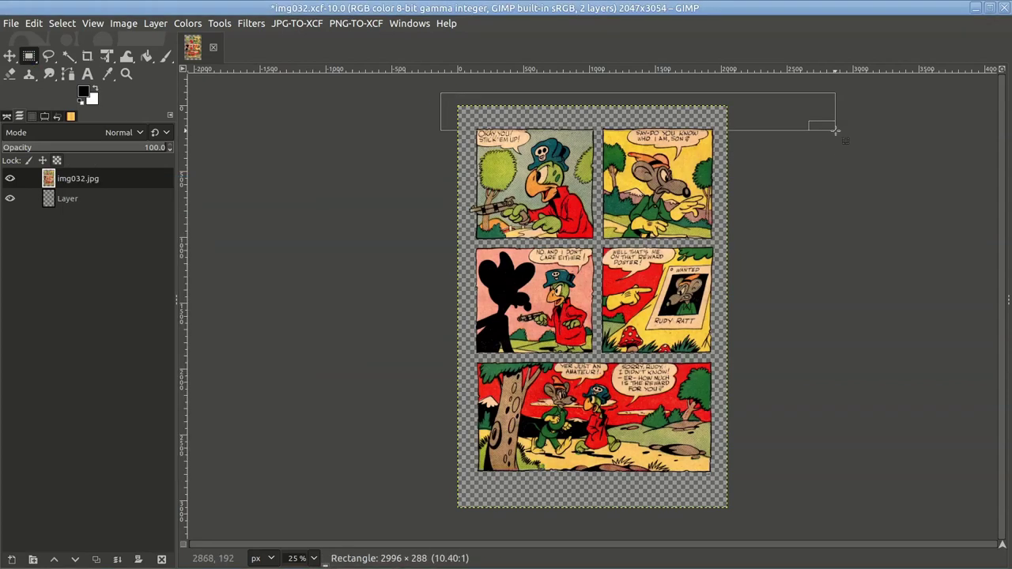
mouse_move(441, 90)
mouse_down()
mouse_move(467, 356)
mouse_move(467, 537)
mouse_up()
click(820, 103)
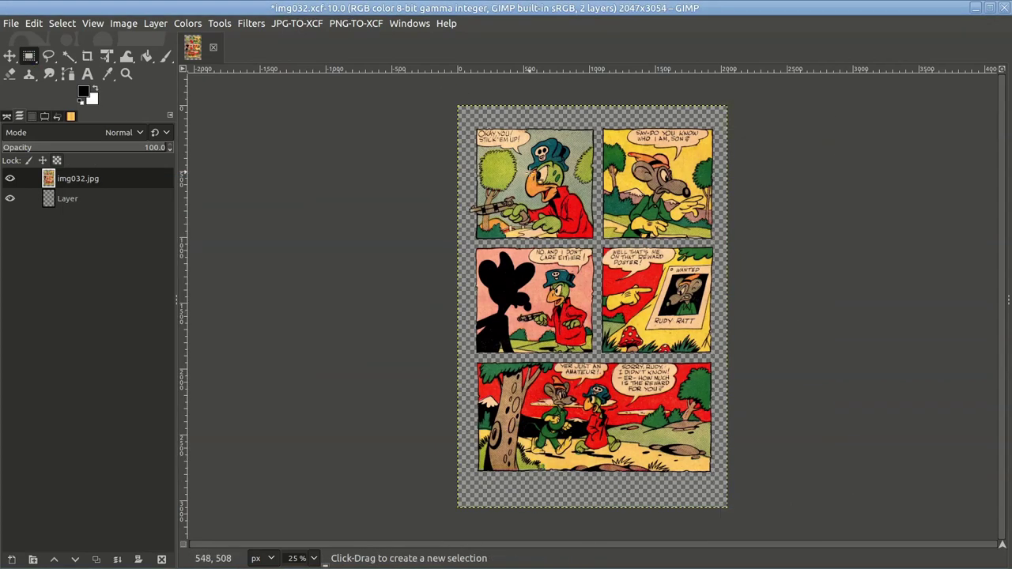
- Select the speech balloon interiors across the img032 panels with Fuzzy Select and clear them to transparency
key(shift+2)
key(u)
drag(424, 162, 427, 206)
mouse_move(721, 181)
mouse_down()
mouse_move(721, 201)
mouse_move(675, 240)
mouse_move(674, 465)
mouse_move(713, 501)
mouse_up()
scroll(489, 184, down, 5)
shift+click(489, 185)
scroll(480, 316, up, 5)
scroll(393, 205, up, 5)
- Outline the leftover lettering in the balloons of img032's upper two panel rows with Free Select and clear it
key(f)
key(Escape)
scroll(485, 284, down, 5)
scroll(421, 280, up, 4)
click(399, 284)
key(Return)
scroll(385, 318, down, 4)
scroll(324, 355, up, 4)
click(324, 356)
key(Return)
scroll(322, 385, down, 5)
key(Delete)
- Outline and clear the leftover lettering in the "YER JUST AN AMATEUR!" and "SORRY, RUDY, I DIDN'T KNOW!" balloons
scroll(701, 273, down, 5)
scroll(706, 272, up, 2)
click(382, 224)
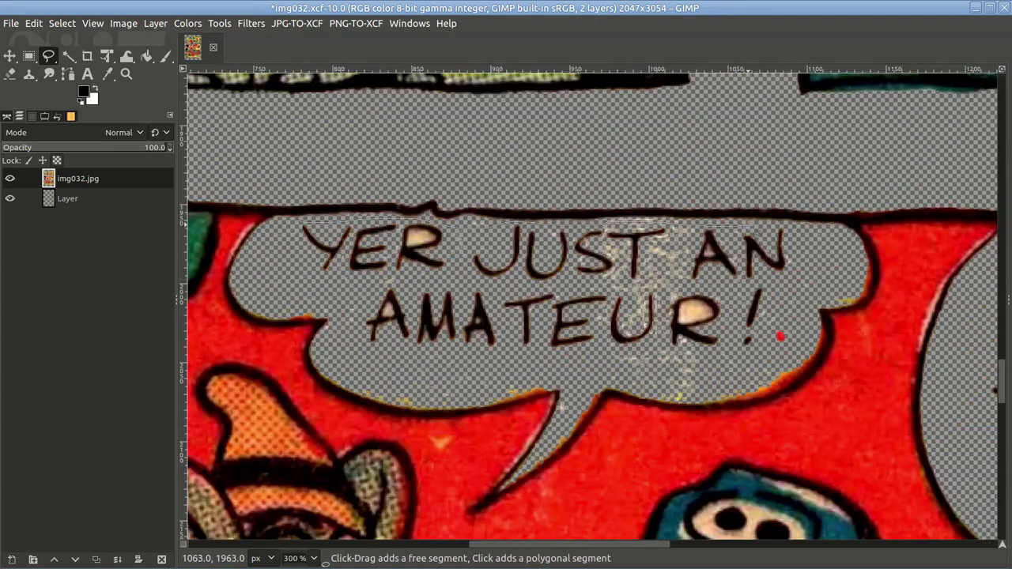
key(Return)
key(Delete)
scroll(296, 222, down, 2)
scroll(305, 199, up, 1)
click(305, 200)
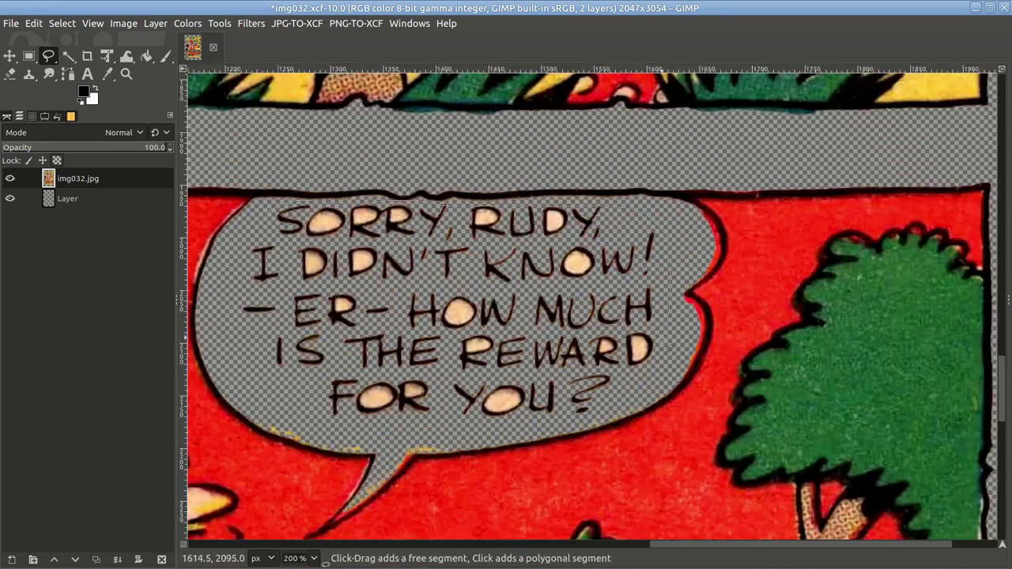
key(Return)
key(Delete)
- Clone clean poster paper over the "RUDY RATT" and "WANTED" lettering on the reward poster
scroll(514, 293, down, 6)
key(c)
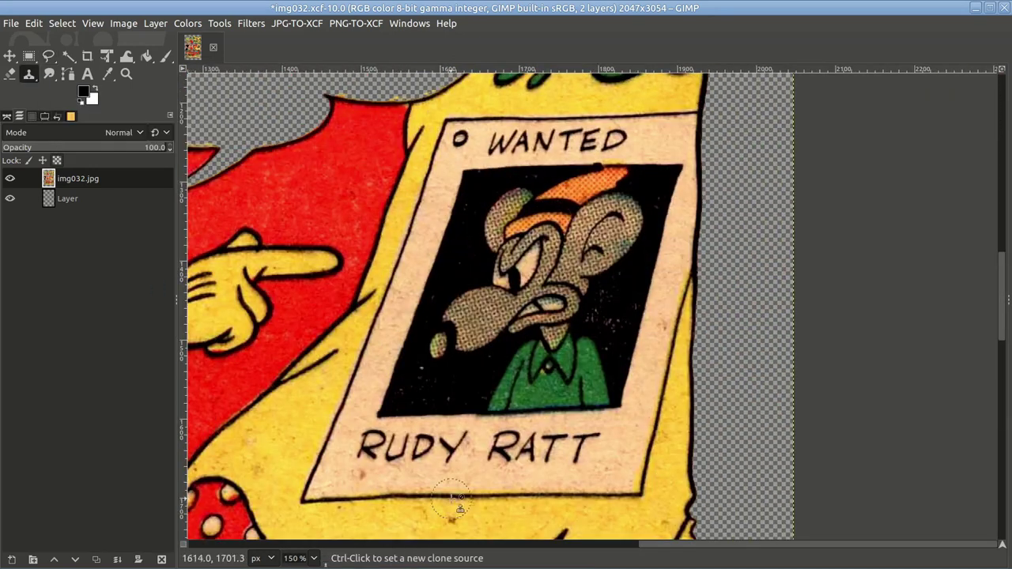
ctrl+click(622, 437)
mouse_move(589, 434)
mouse_down()
mouse_move(574, 464)
mouse_move(558, 445)
mouse_move(546, 464)
mouse_move(428, 436)
mouse_move(372, 459)
mouse_up()
ctrl+click(657, 144)
drag(637, 143, 483, 144)
ctrl+scroll(574, 309, down, 1)
ctrl+scroll(575, 319, down, 4)
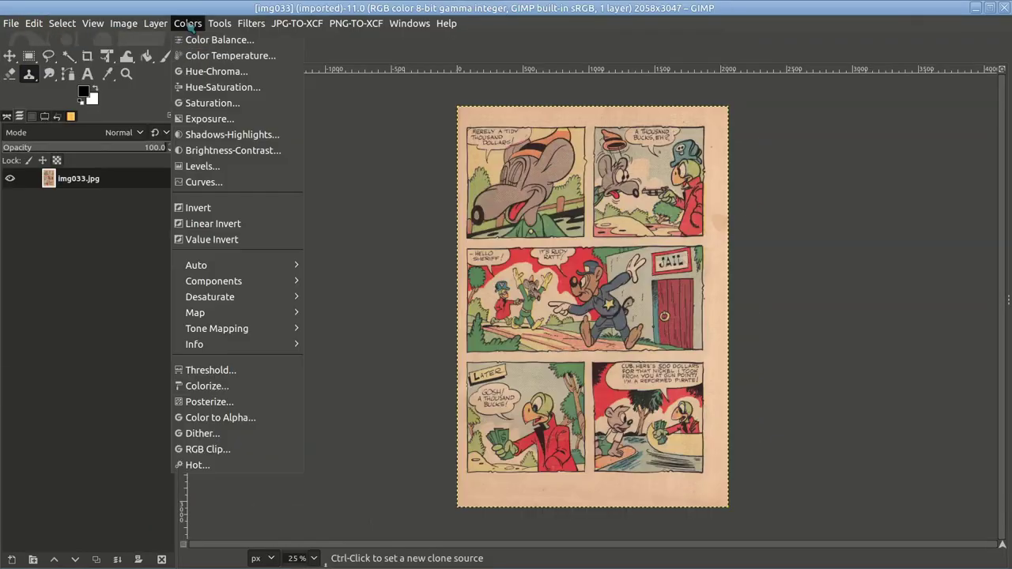
- Adjust the img033 page's color levels with an input black point of 78
click(214, 181)
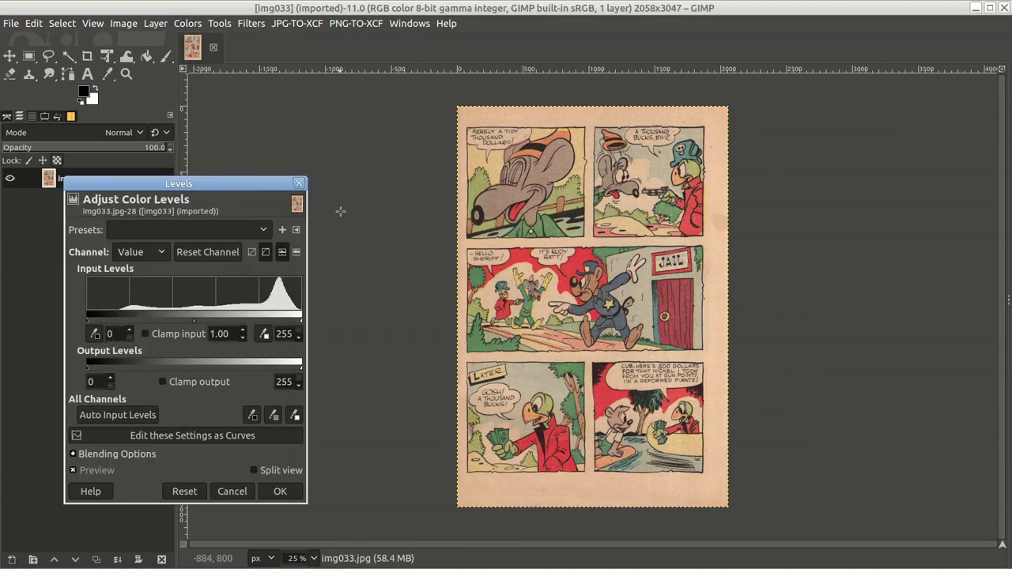
text(78)
click(277, 490)
- Select the paper margins and gutters of img033 with Fuzzy Select and clear them to transparency
right_click(93, 178)
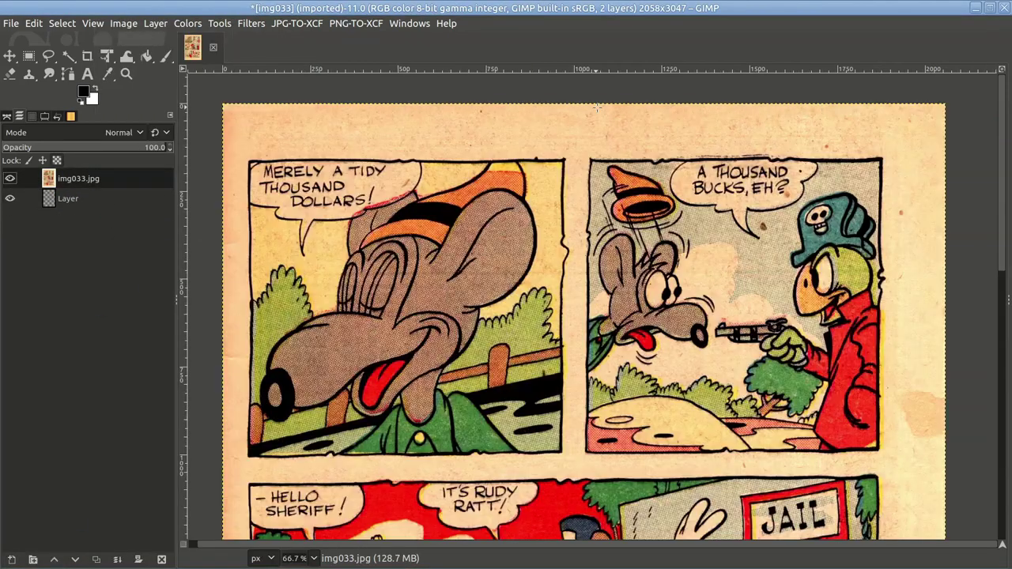
ctrl+scroll(508, 204, down, 4)
drag(504, 220, 510, 223)
key(Delete)
- Select the leftover strips along the outer edges of the img033 page with rectangles, clear them and drop the selection
key(r)
drag(582, 100, 527, 410)
drag(248, 90, 221, 530)
key(Delete)
drag(215, 471, 620, 506)
key(Delete)
click(694, 404)
- Select the speech balloon and caption interiors across the img033 panels with Fuzzy Select and clear them to transparency
ctrl+scroll(260, 127, up, 3)
click(68, 55)
drag(372, 158, 403, 210)
drag(735, 169, 726, 272)
scroll(725, 272, down, 5)
drag(336, 119, 342, 130)
drag(506, 127, 467, 154)
scroll(467, 154, down, 3)
click(333, 212)
drag(342, 255, 390, 273)
- Outline and clear the leftover lettering in the "MERELY A TIDY THOUSAND DOLLARS!" and "A THOUSAND BUCKS, EH?" balloons
ctrl+scroll(390, 273, down, 2)
ctrl+scroll(410, 180, up, 3)
key(f)
ctrl+scroll(407, 101, up, 3)
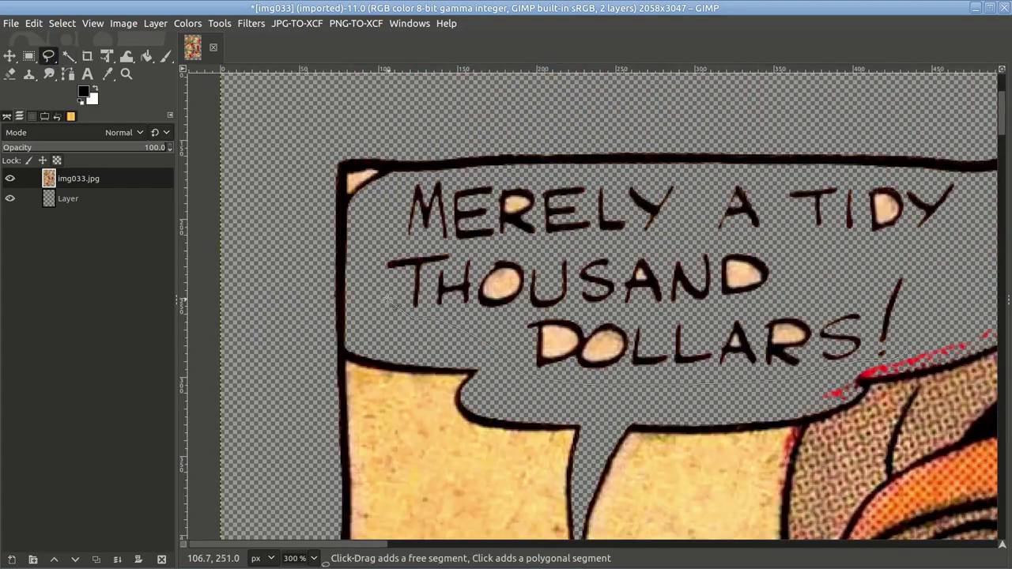
key(Delete)
key(1)
scroll(711, 317, right, 10)
key(2)
drag(546, 269, 537, 273)
key(Return)
key(Delete)
key(shift+ctrl+a)
- Outline and clear the leftover lettering in the "IT'S RUDY RATT!" balloon and the "LATER" caption
scroll(568, 339, down, 10)
ctrl+scroll(734, 239, down, 2)
ctrl+scroll(733, 239, up, 3)
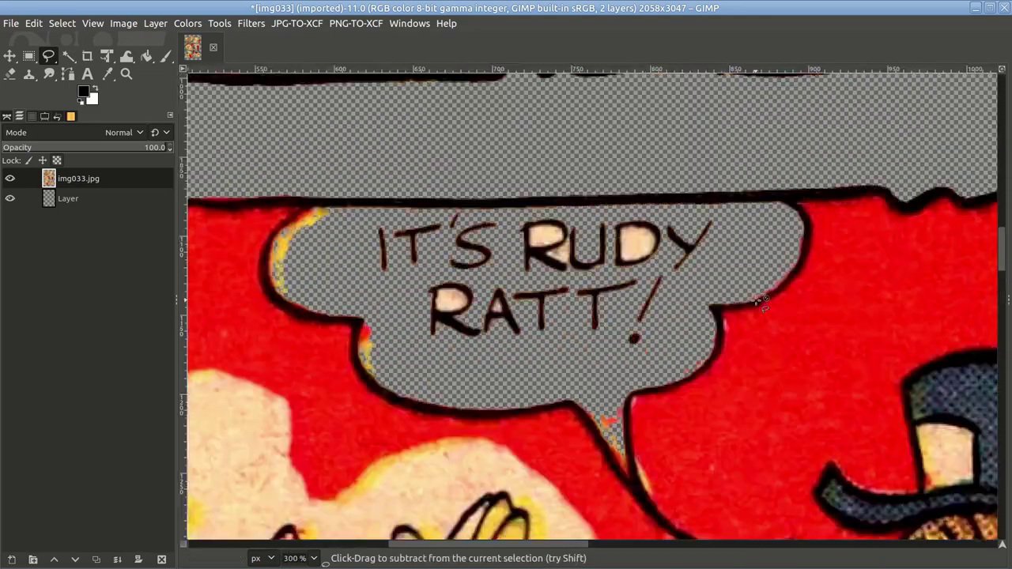
key(Return)
key(Delete)
key(1)
ctrl+scroll(395, 237, up, 3)
mouse_move(569, 177)
mouse_down()
mouse_move(574, 310)
mouse_move(649, 168)
mouse_up()
key(Return)
- Outline and clear the leftover lettering in the "GOSH! A THOUSAND BUCKS!" and "CUB, HERE'S 500 DOLLARS" balloons
scroll(717, 235, down, 3)
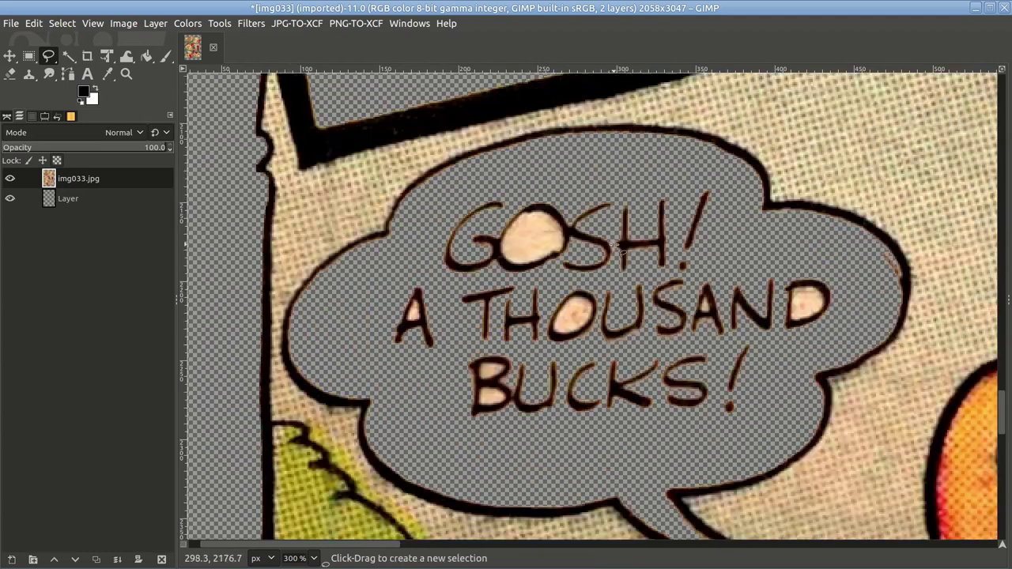
ctrl+scroll(554, 316, down, 3)
ctrl+scroll(357, 262, up, 1)
drag(357, 262, 672, 386)
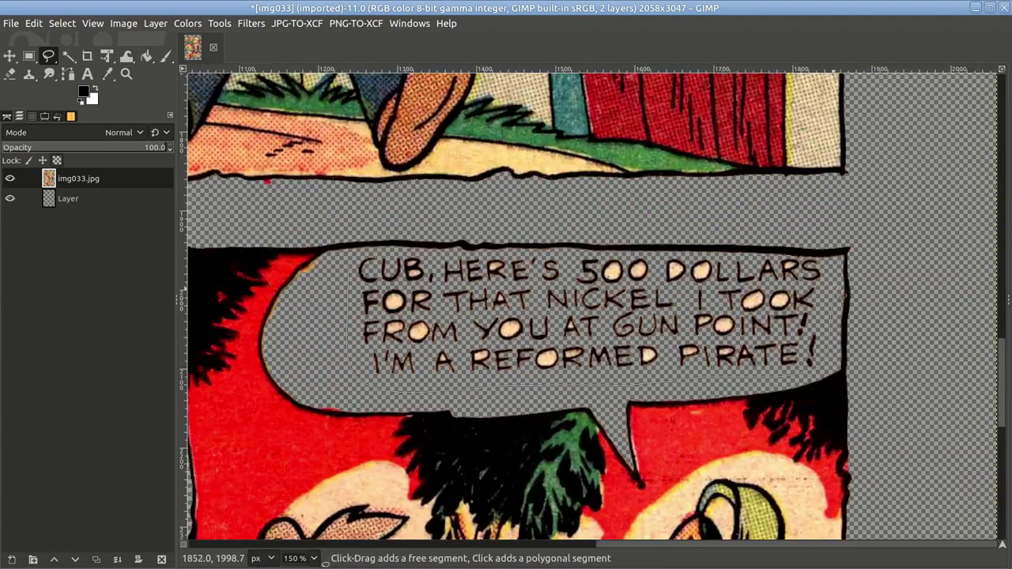
key(Return)
- Remove the red-framed "JAIL" sign above the door by cloning the surrounding wall texture over it
ctrl+scroll(554, 316, down, 4)
ctrl+scroll(624, 261, up, 4)
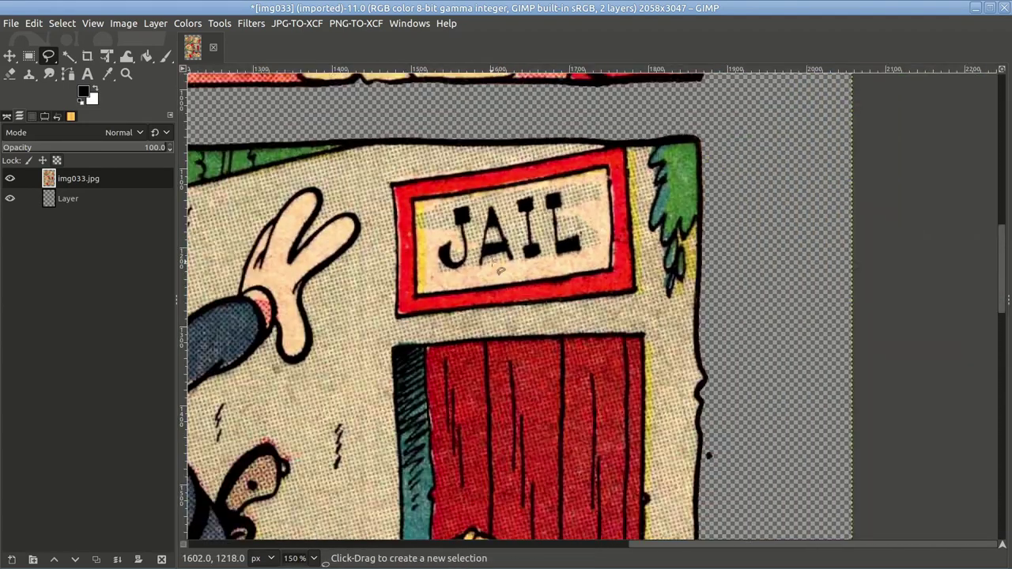
key(c)
click(368, 174)
ctrl+scroll(368, 173, up, 1)
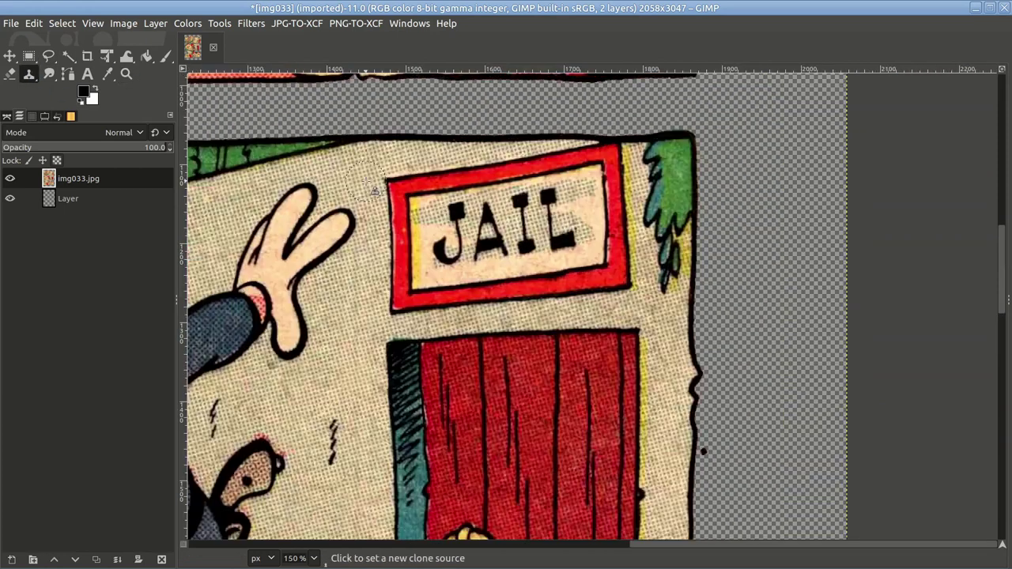
ctrl+click(365, 173)
mouse_move(427, 182)
mouse_down()
mouse_move(409, 249)
mouse_move(436, 319)
mouse_move(417, 244)
mouse_move(500, 204)
mouse_move(403, 269)
mouse_move(452, 335)
mouse_move(586, 334)
mouse_move(590, 281)
mouse_move(540, 231)
mouse_move(642, 188)
mouse_move(621, 160)
mouse_move(623, 227)
mouse_move(652, 320)
mouse_move(715, 294)
mouse_move(692, 243)
mouse_move(654, 210)
mouse_move(692, 207)
mouse_up()
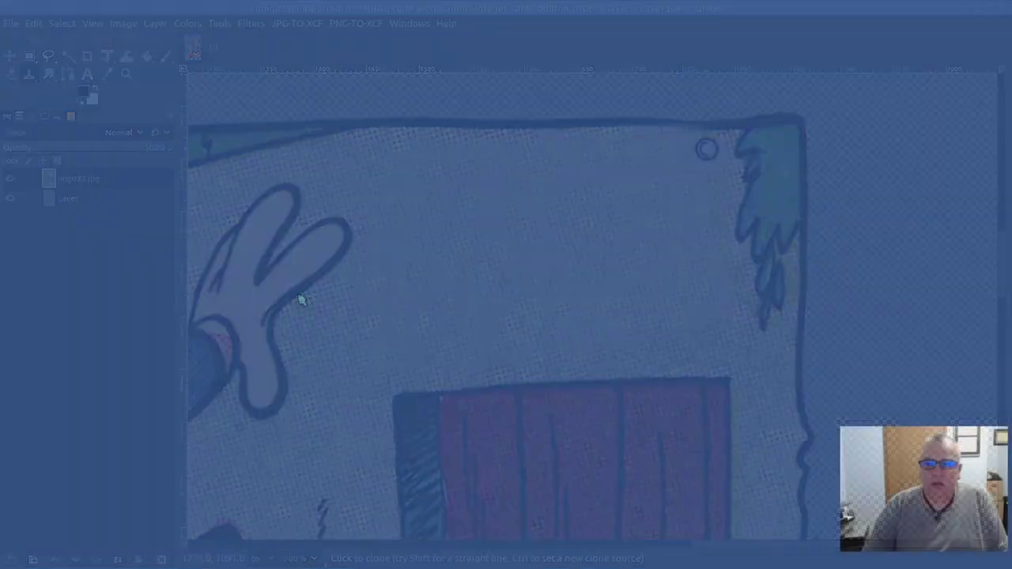
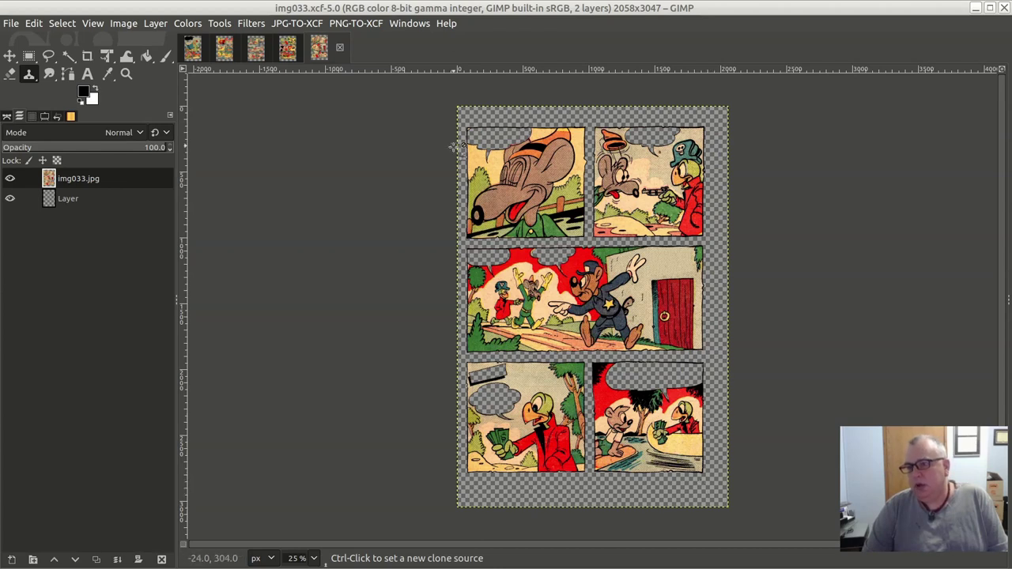
- Crop the img033 page to its content
click(123, 24)
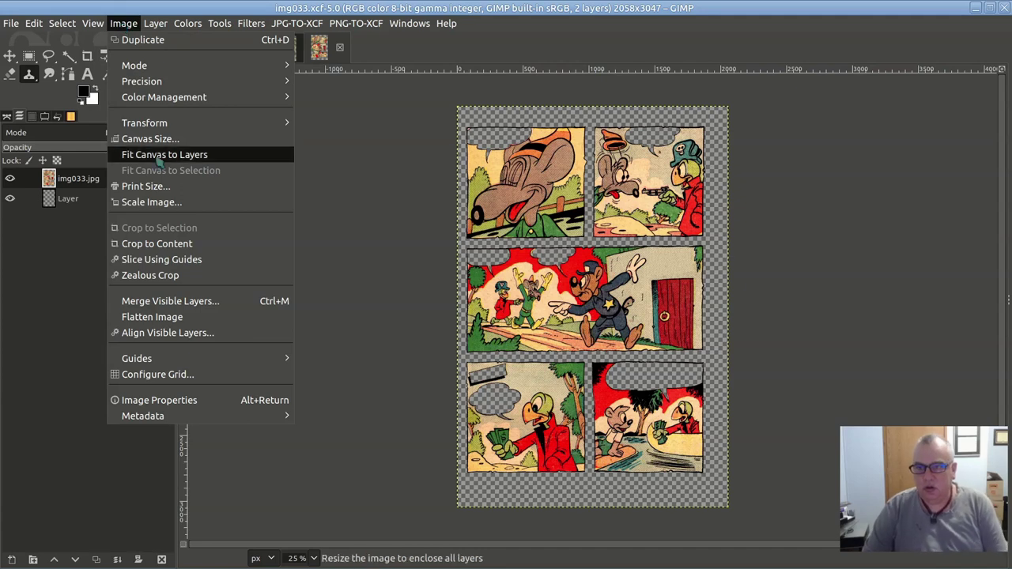
click(228, 245)
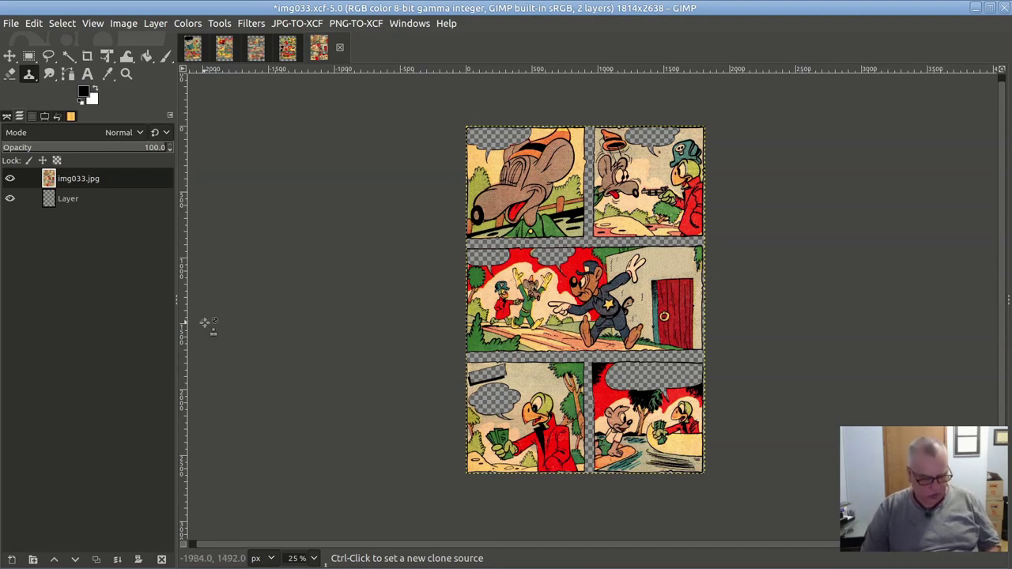
- Save the changes to img033.xcf and close the image
key(ctrl+s)
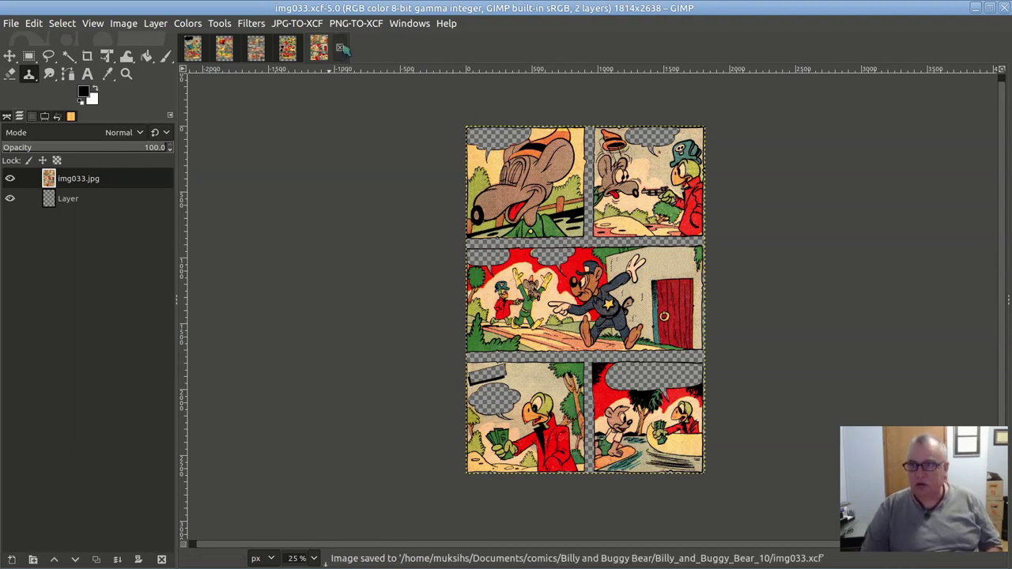
click(340, 47)
- Crop img032.xcf to its content, then save and close the image
click(123, 23)
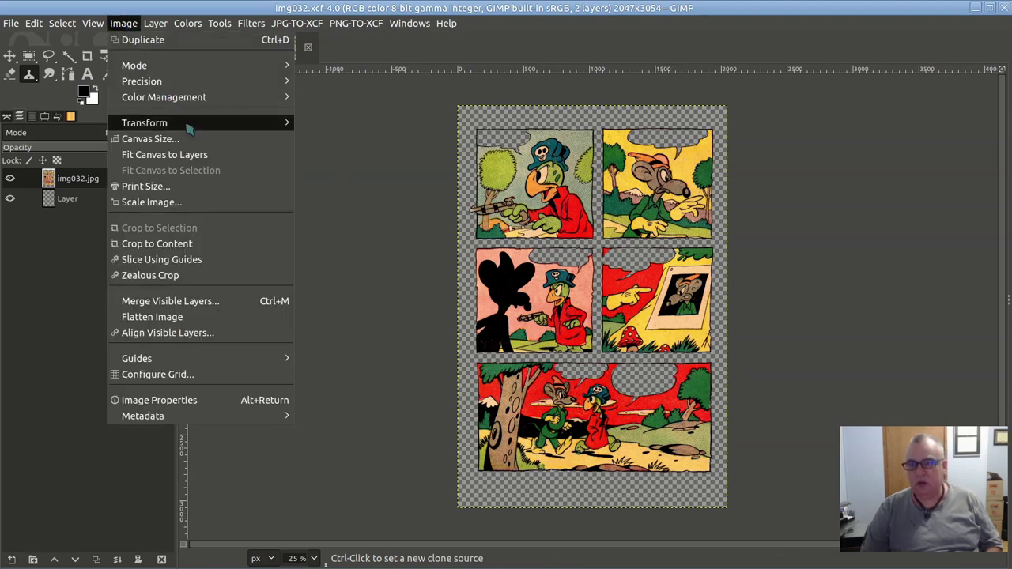
click(211, 246)
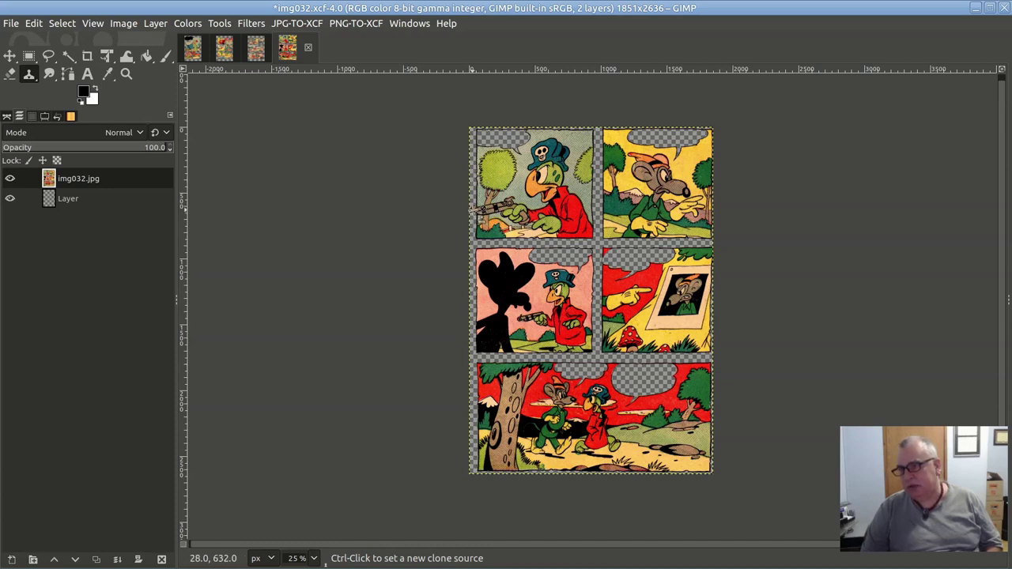
key(ctrl)
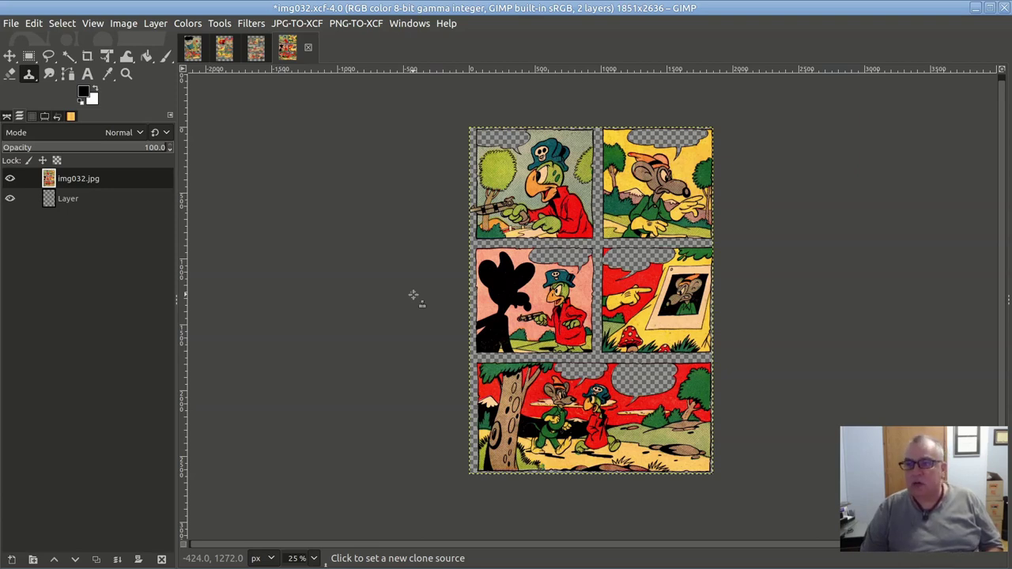
key(ctrl+s)
click(308, 47)
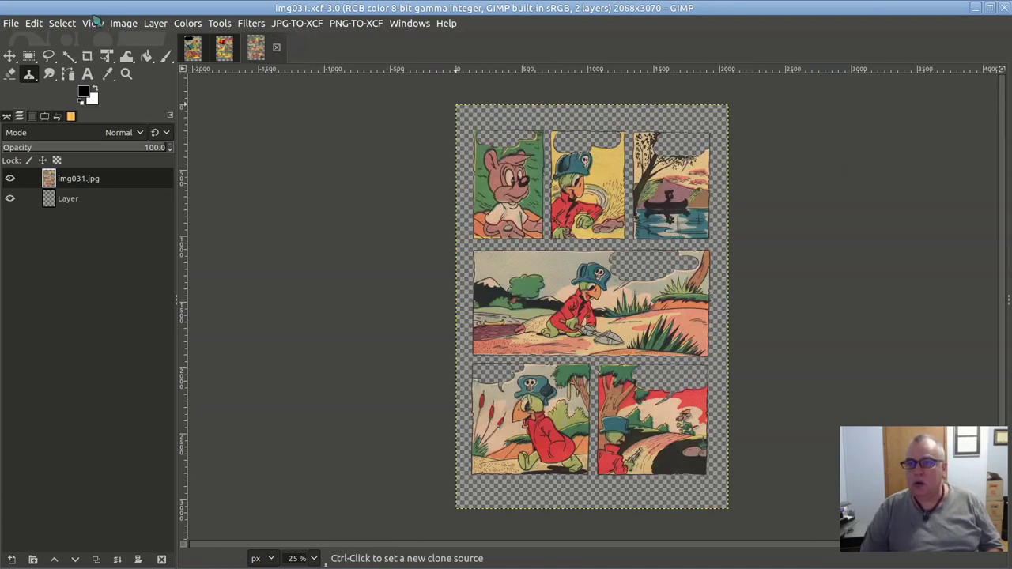
- Crop img031.xcf to its content, then save and close the image
click(122, 23)
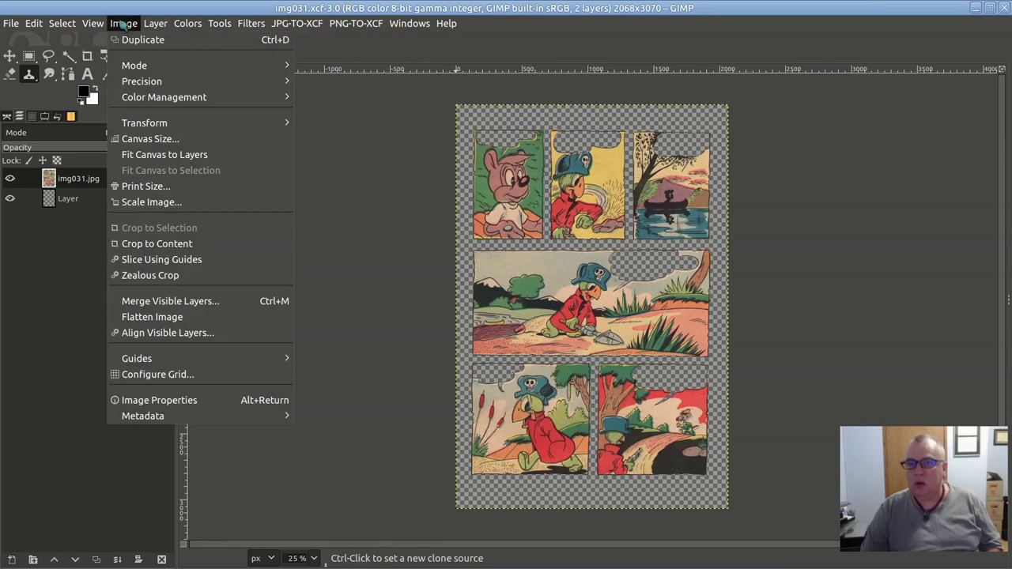
click(221, 247)
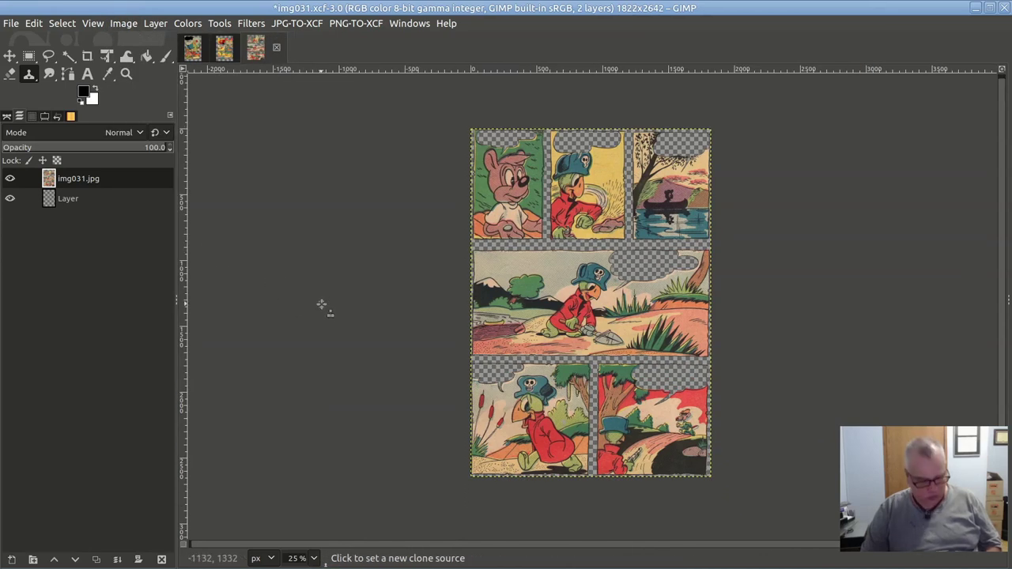
key(ctrl+s)
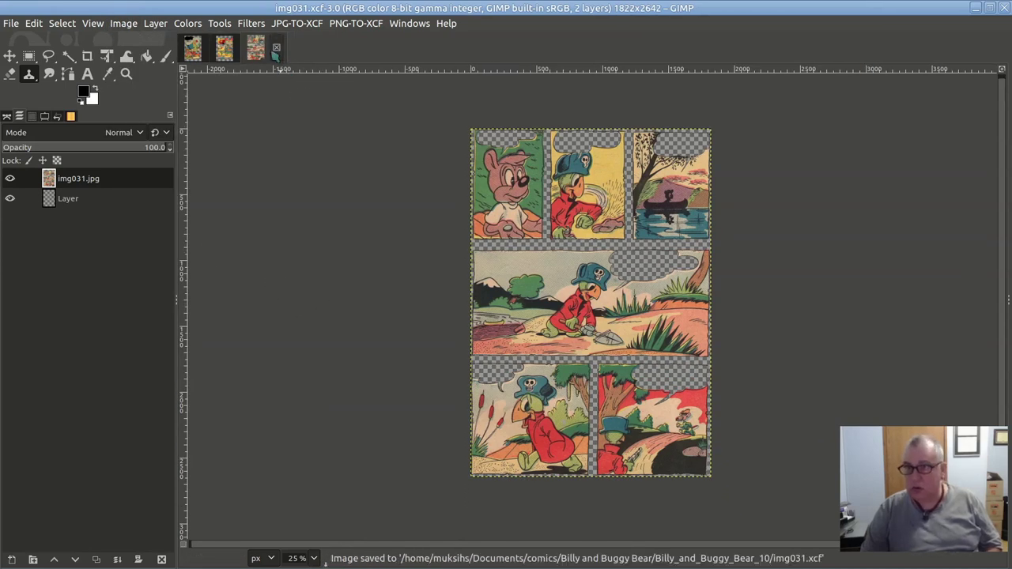
click(276, 48)
- Crop img030.xcf to its content, then save and close the image
click(124, 24)
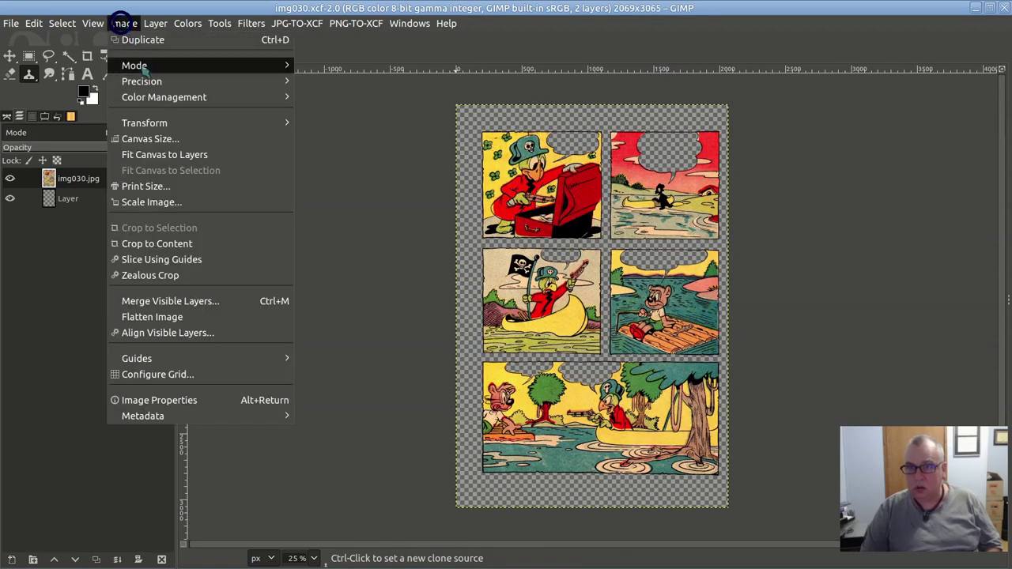
click(198, 241)
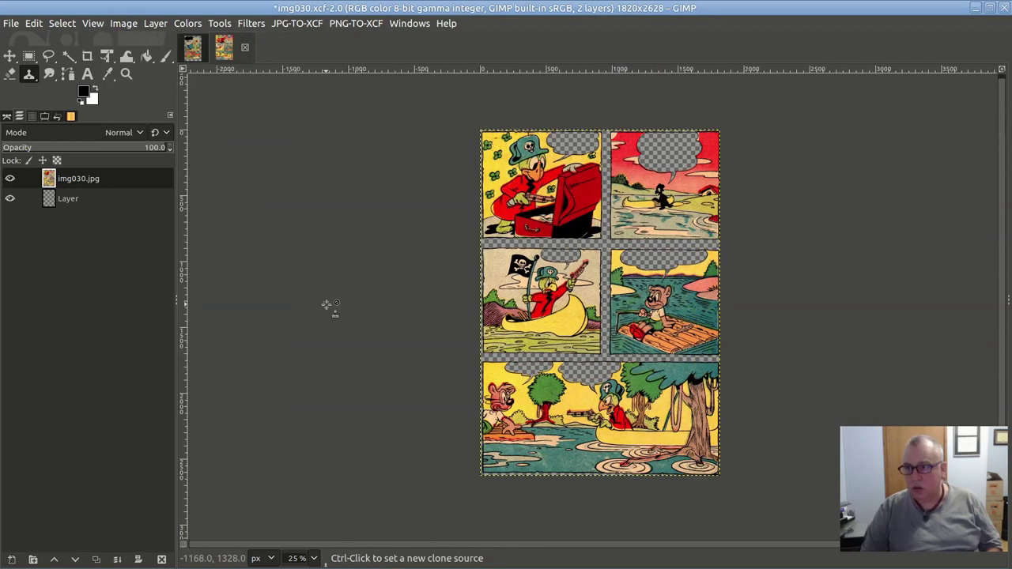
key(ctrl+s)
click(248, 49)
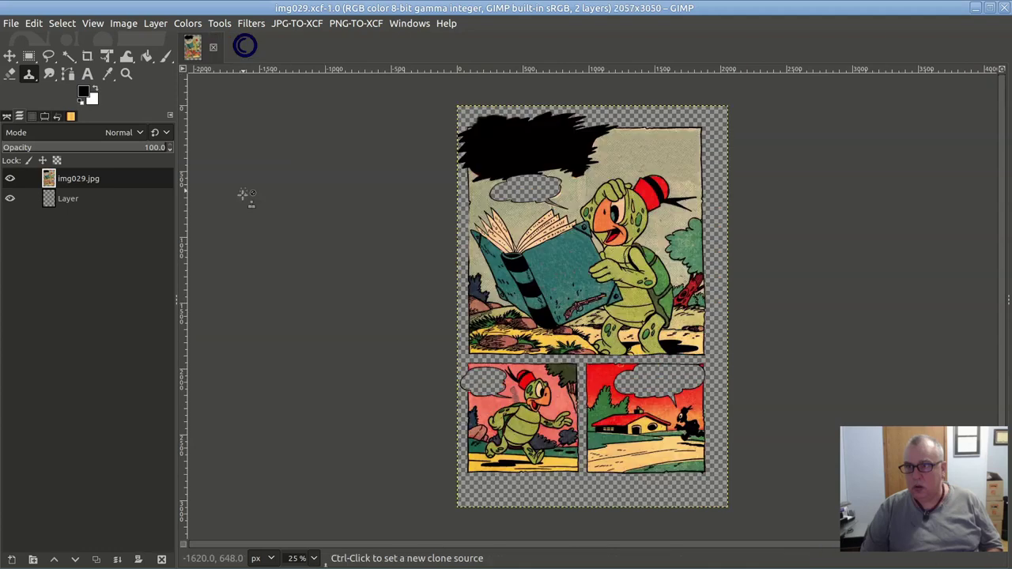
- Crop img029.xcf to its content, then save and close the image
click(123, 23)
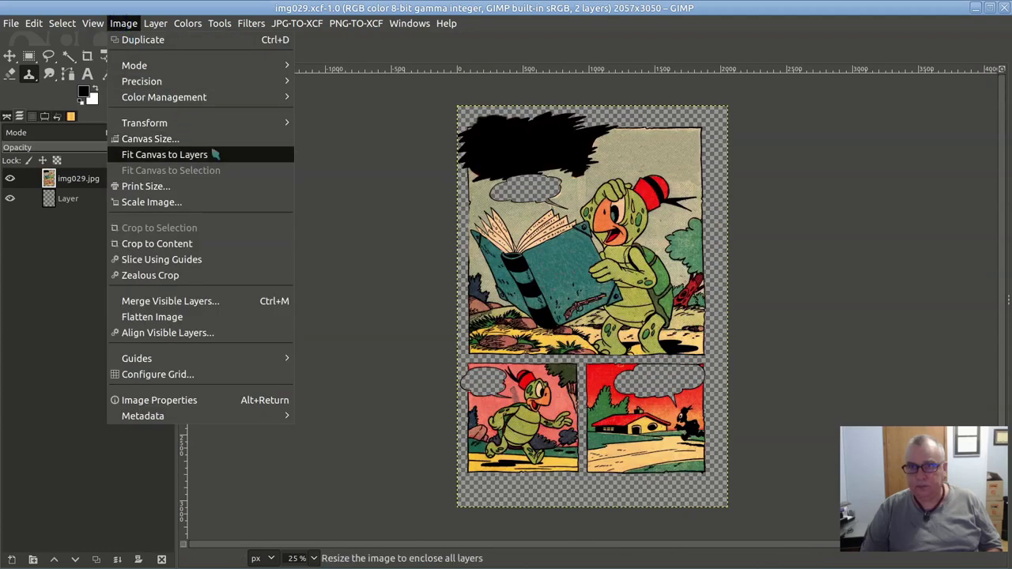
click(229, 246)
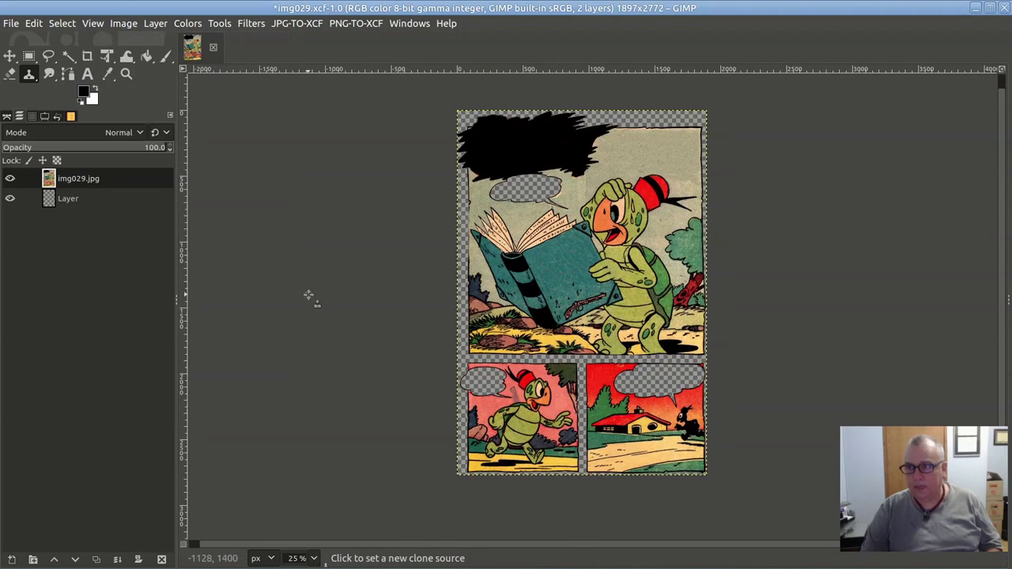
key(ctrl+s)
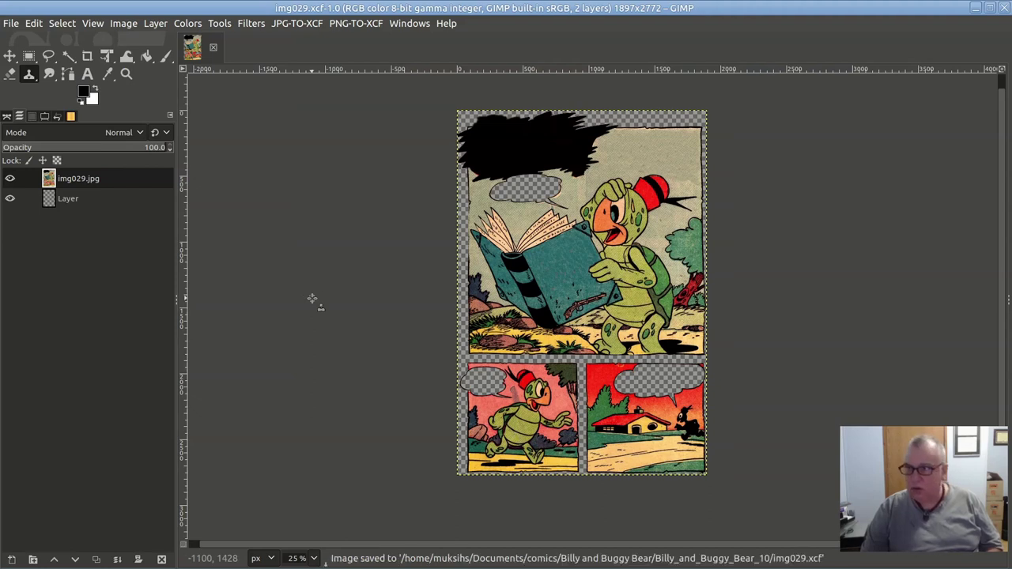
click(212, 47)
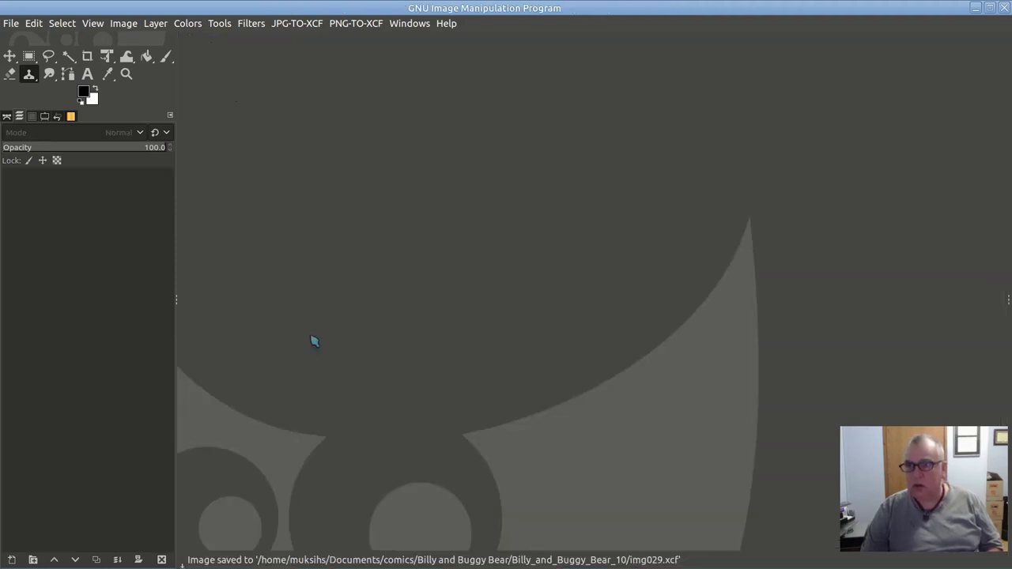
- Switch to the file manager and cut the five files img029.xcf to img033.xcf from the Billy_and_Buggy_Bear_10 folder
key(ctrl+o)
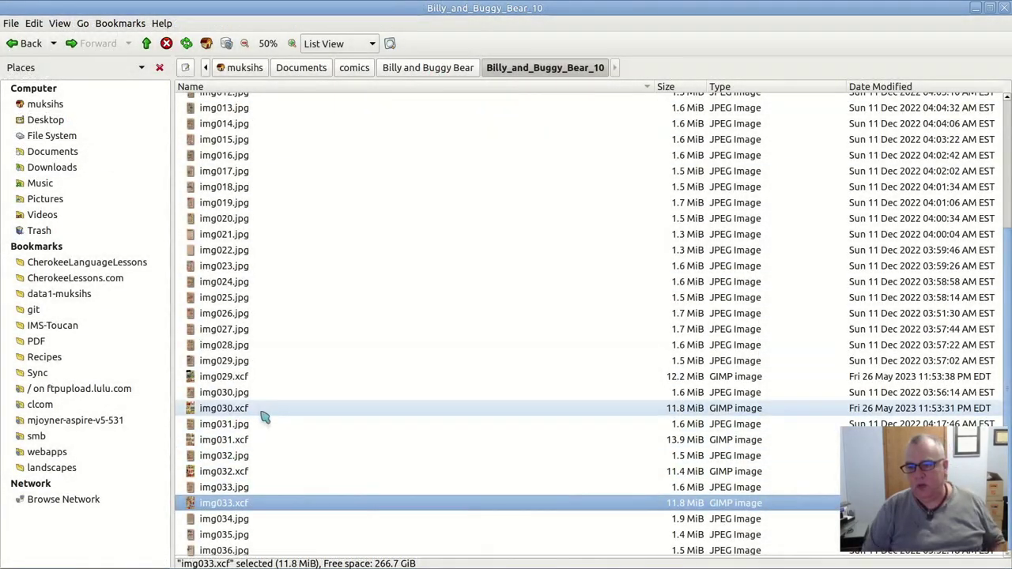
click(263, 408)
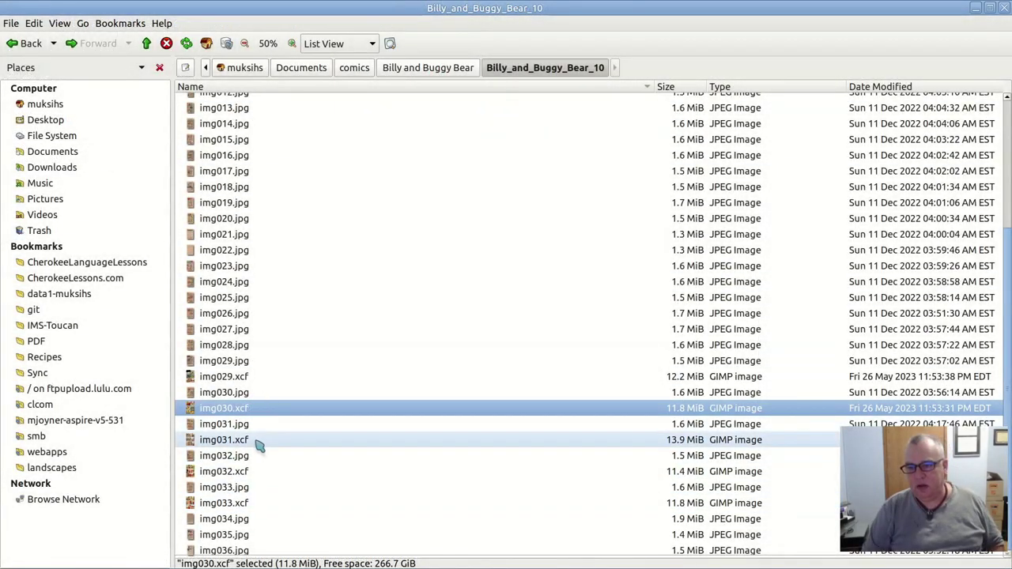
ctrl+click(254, 439)
ctrl+click(257, 473)
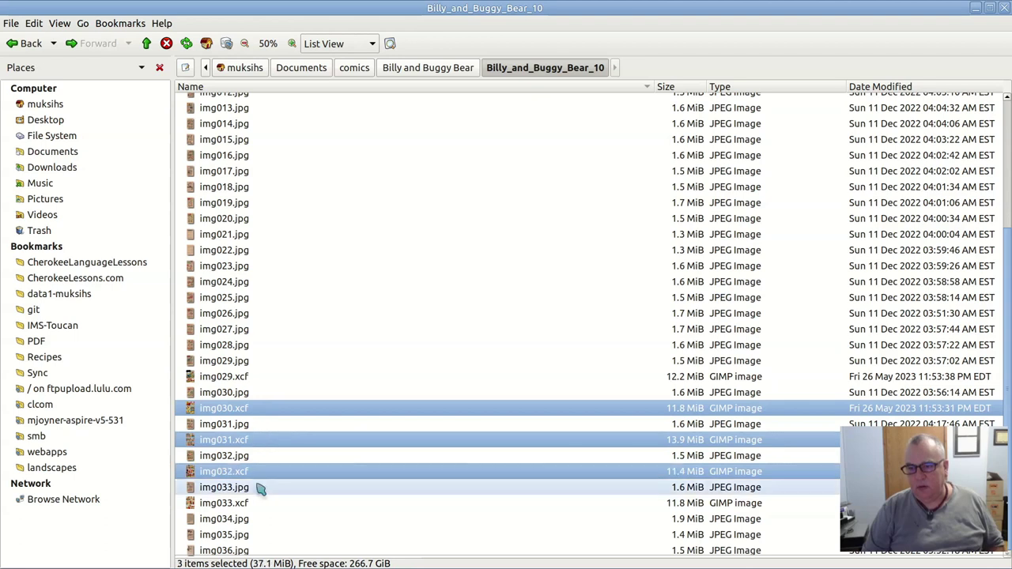
ctrl+click(254, 504)
ctrl+click(255, 377)
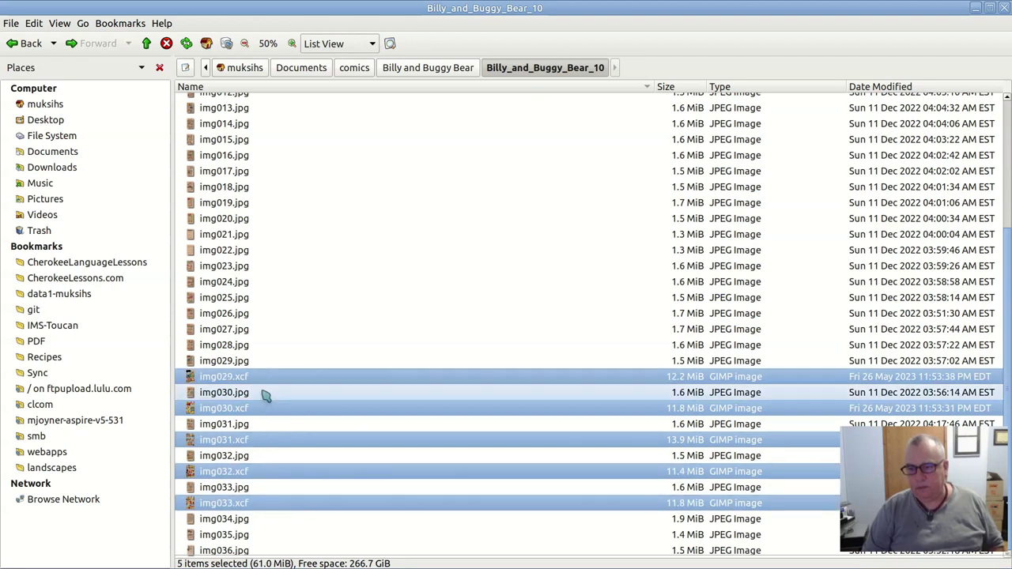
click(34, 23)
click(49, 76)
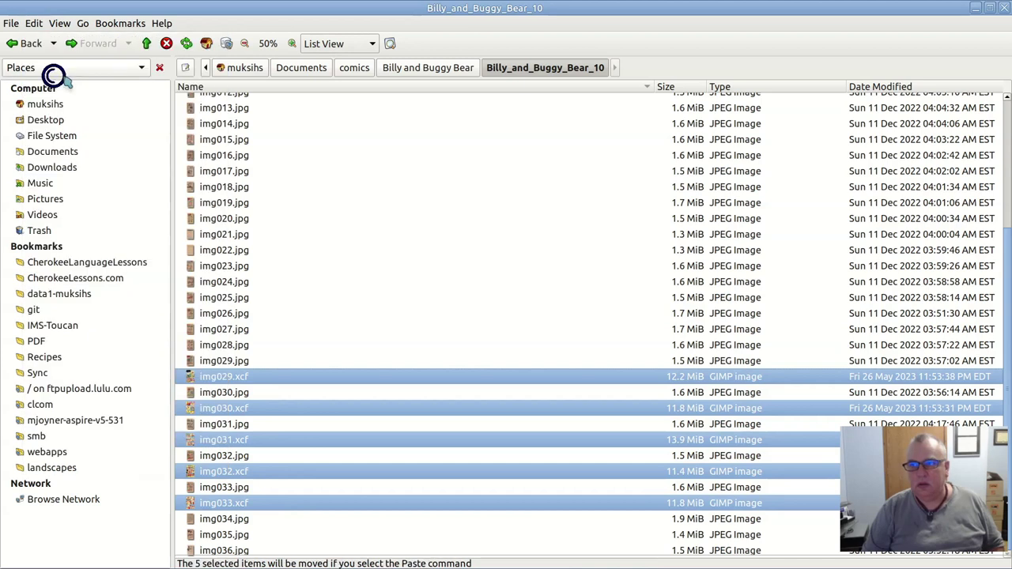
- Create a folder named "Salty Turtle 10" inside the Billy and Buggy Bear folder
click(404, 68)
right_click(266, 214)
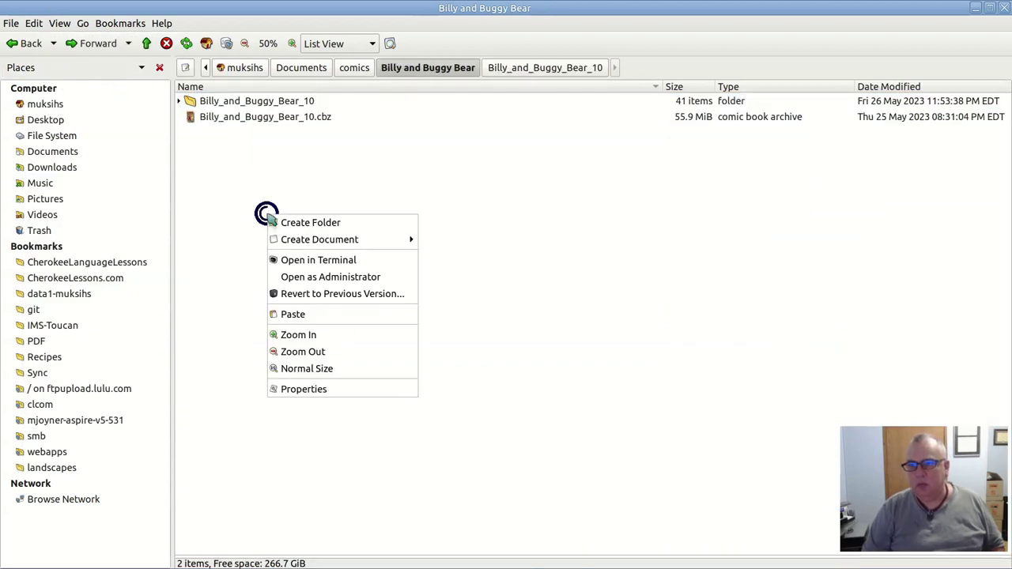
click(335, 224)
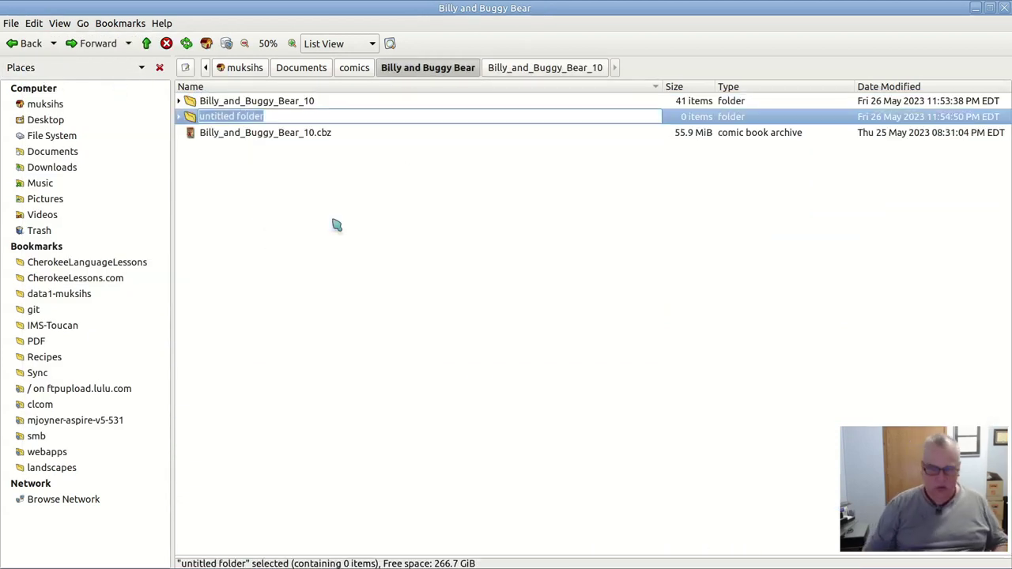
text(Salty Turtle 1)
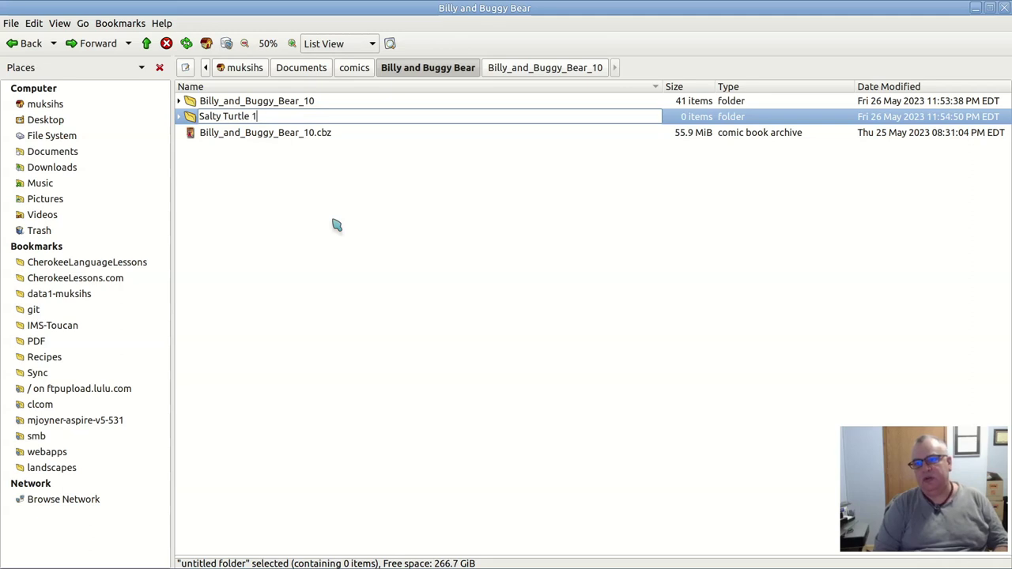
key(Return)
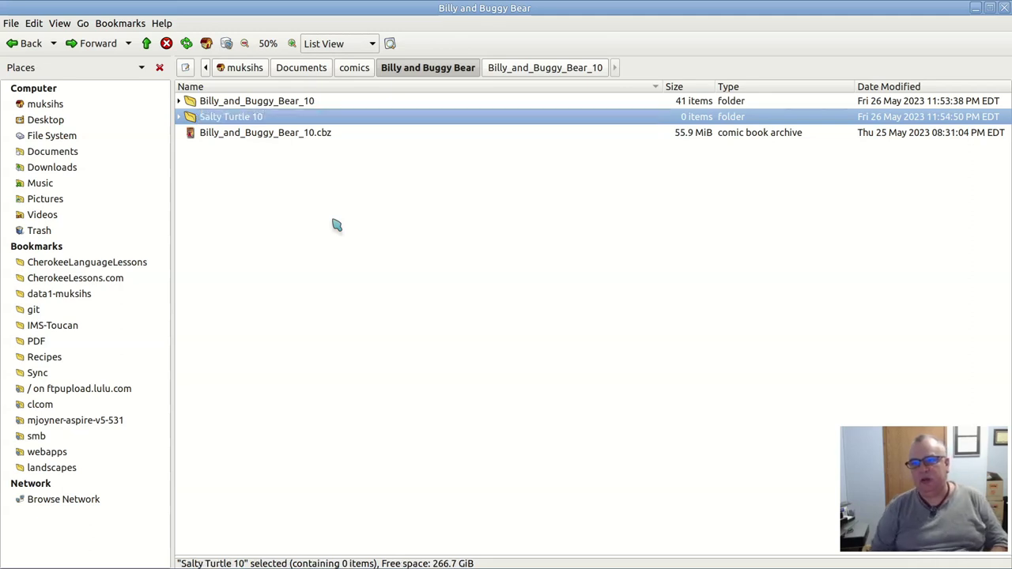
- Paste the five cut XCF files into the Salty Turtle 10 folder
key(Return)
right_click(335, 223)
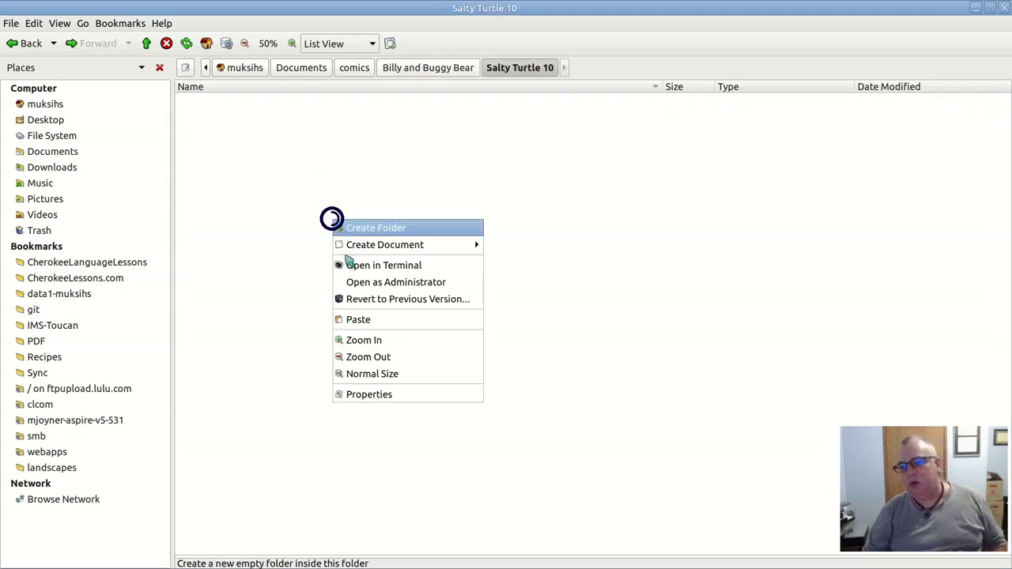
click(363, 319)
click(287, 268)
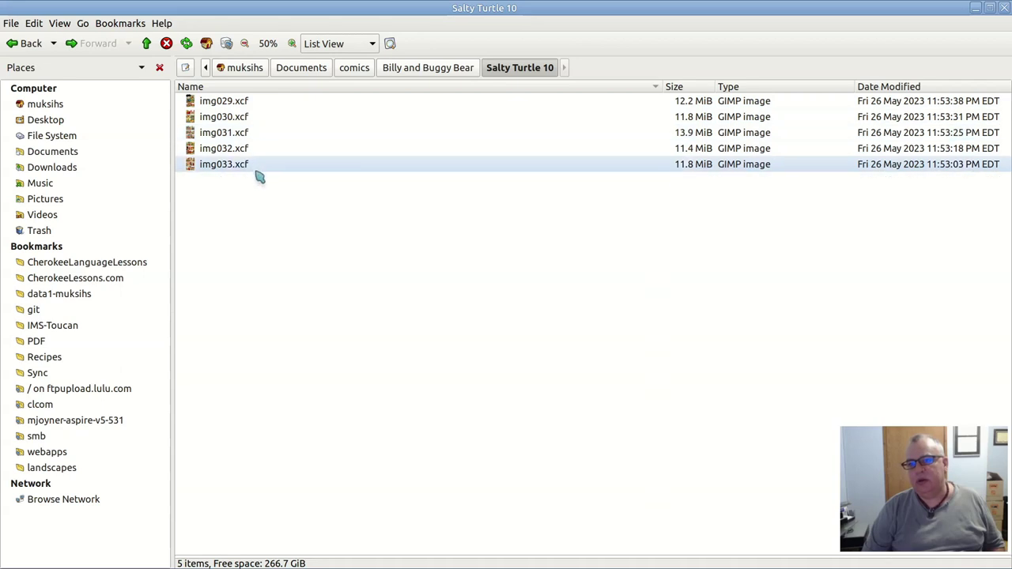
- Open img029.xcf, img030.xcf, img031.xcf, img032.xcf and img033.xcf from the Salty Turtle 10 folder in GIMP
double_click(247, 104)
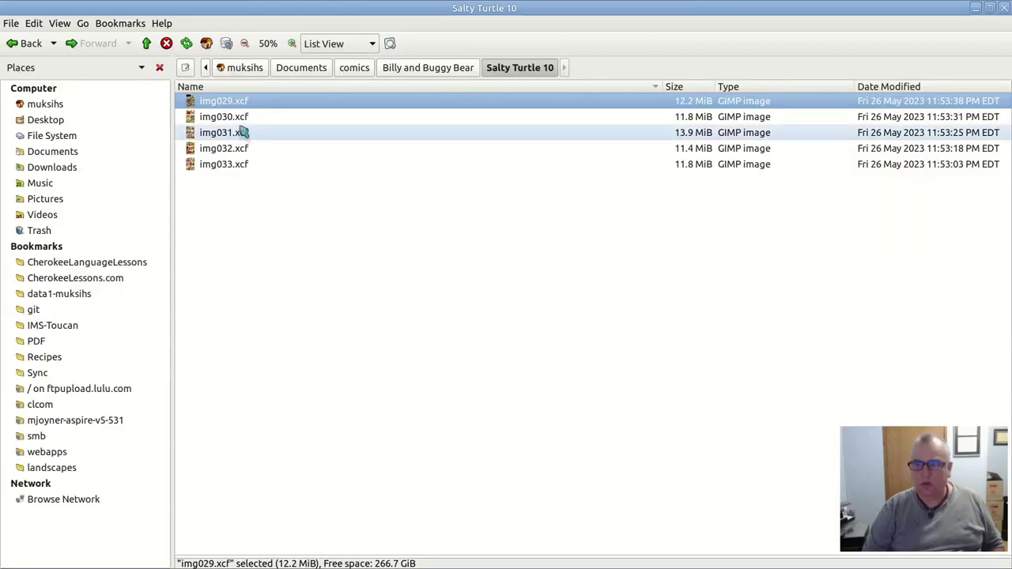
double_click(240, 116)
click(245, 134)
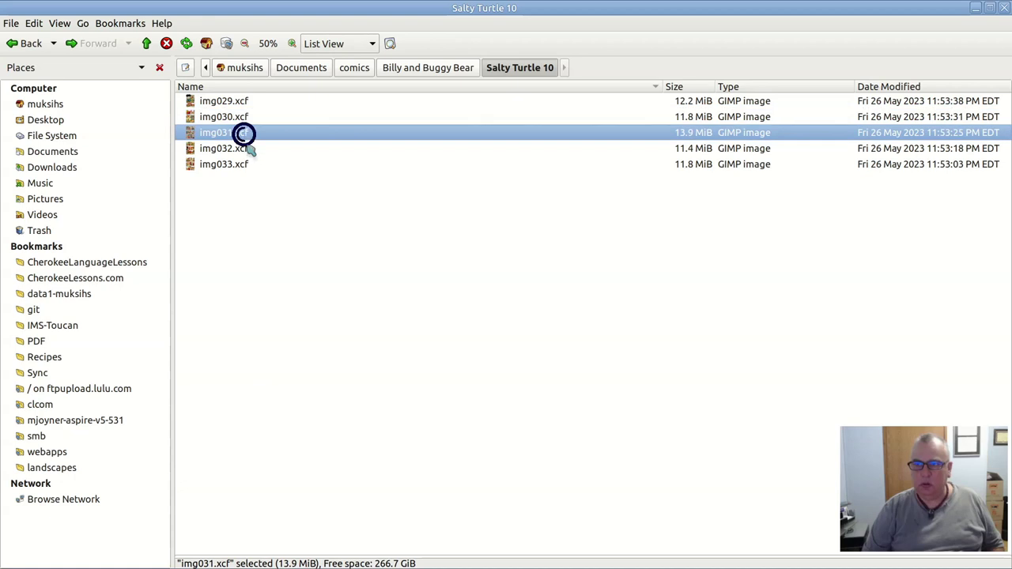
click(245, 148)
click(248, 164)
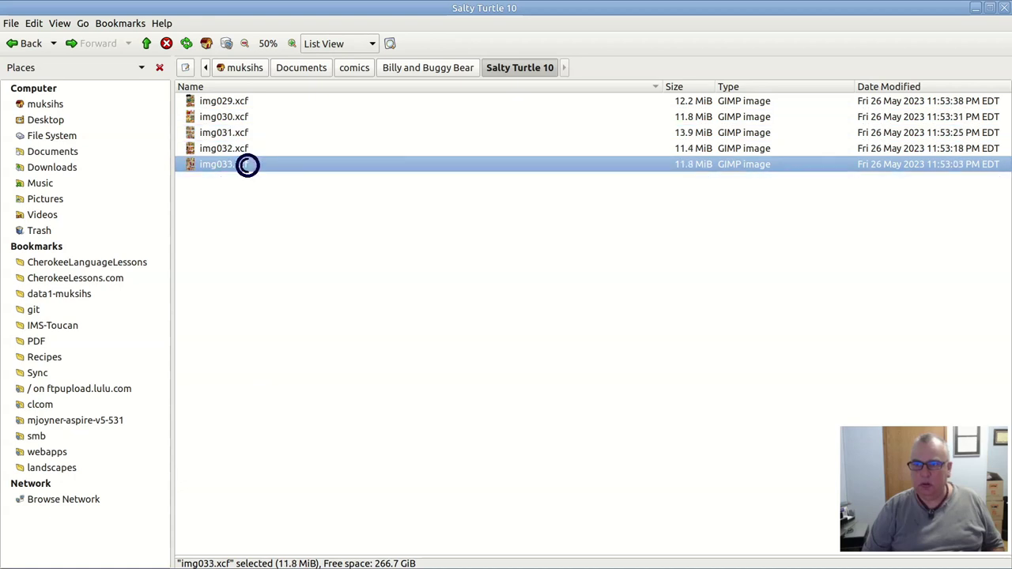
drag(779, 32, 772, 221)
click(516, 17)
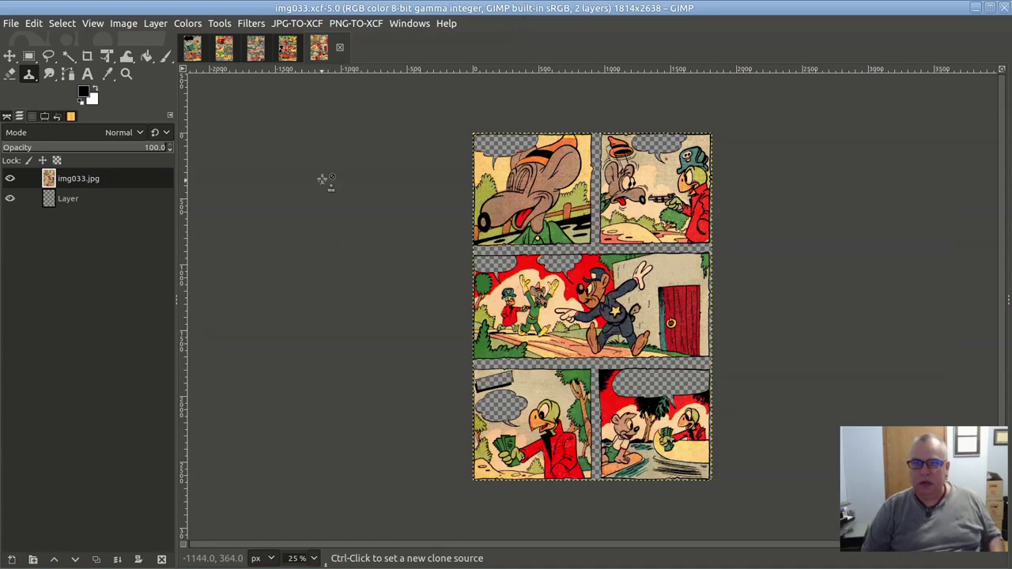
- Export the open page as img033.png into the Salty Turtle 10 folder, keeping the offered PNG options
click(13, 23)
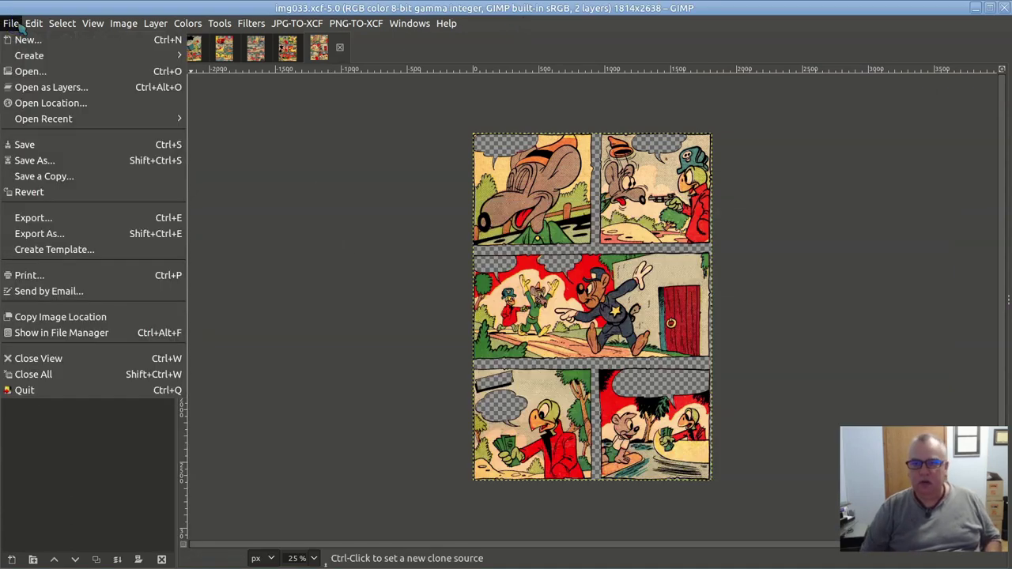
click(101, 237)
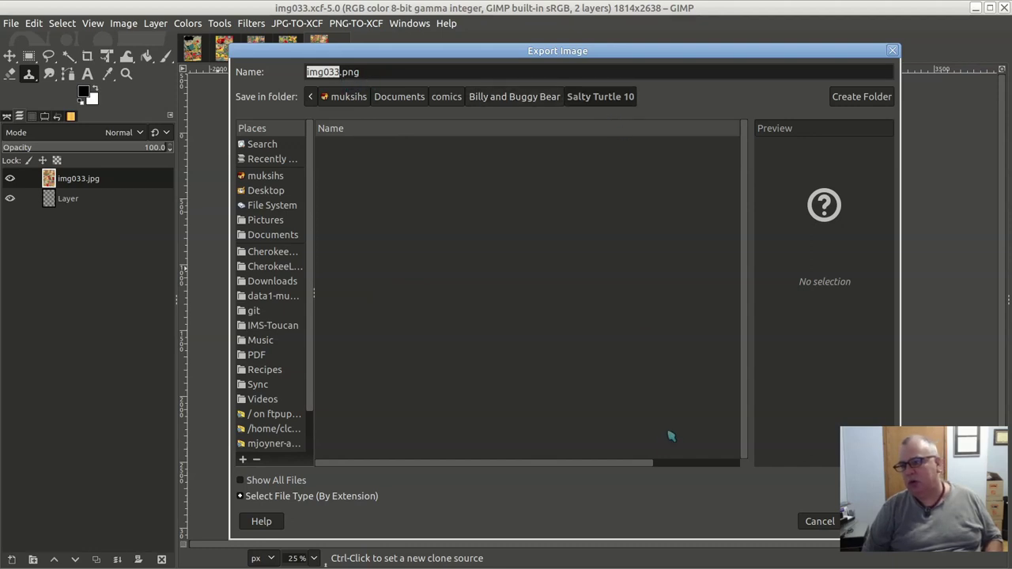
drag(714, 54, 543, 30)
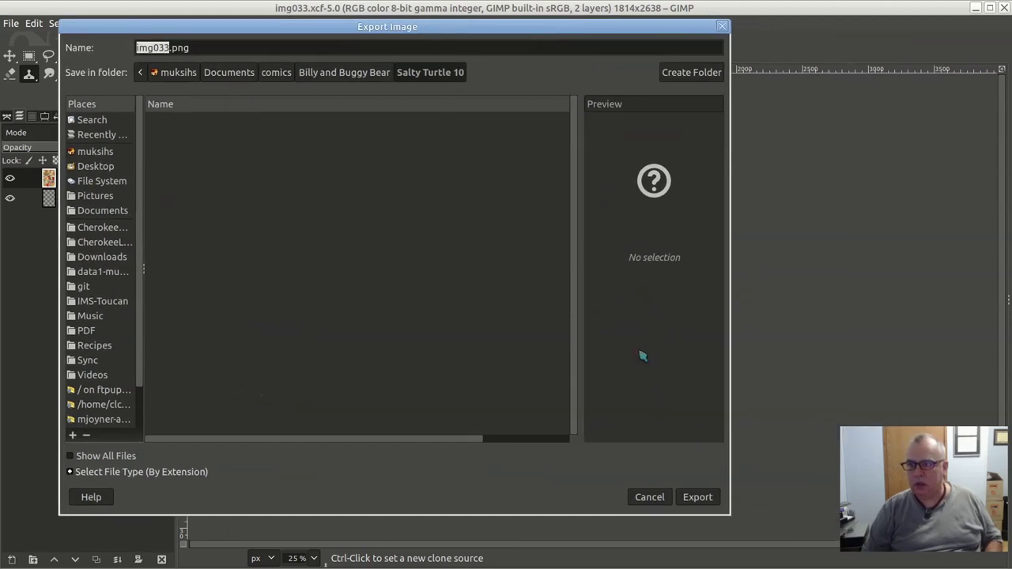
click(698, 497)
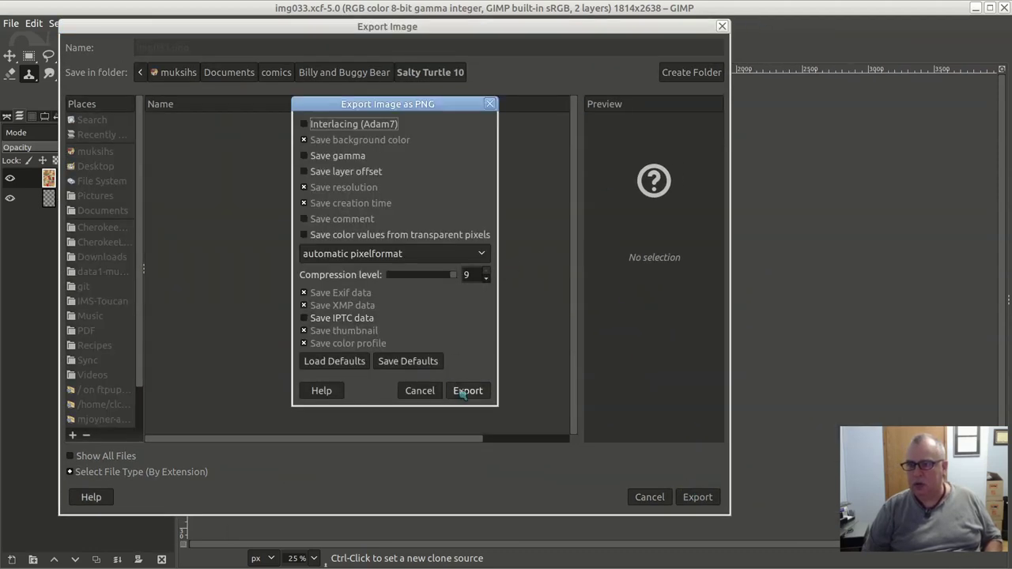
click(467, 391)
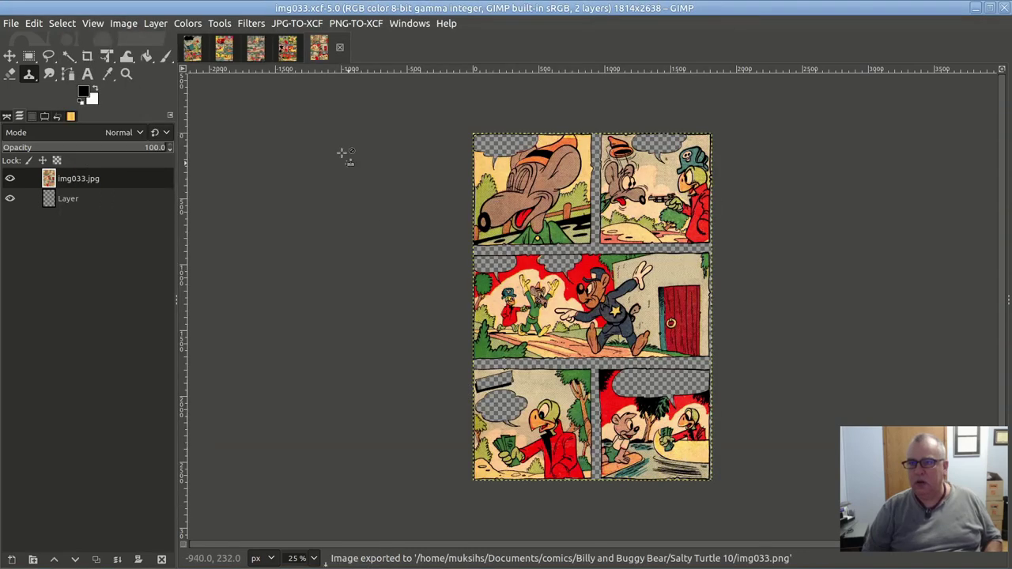
- Close the img033 page and export the img032 page as img032.png into the Salty Turtle 10 folder, keeping the offered PNG options
click(340, 47)
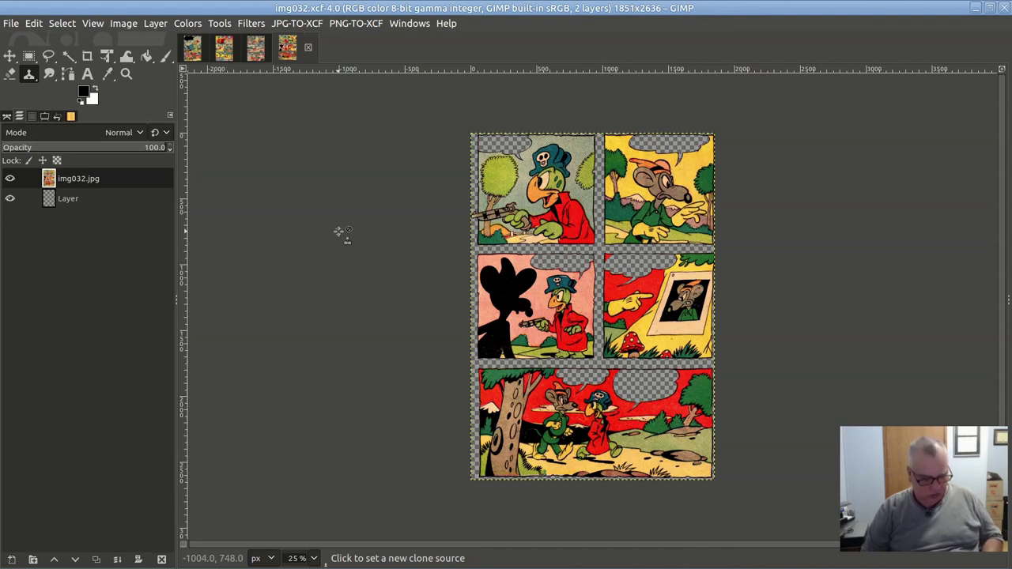
key(ctrl+shift+e)
click(698, 497)
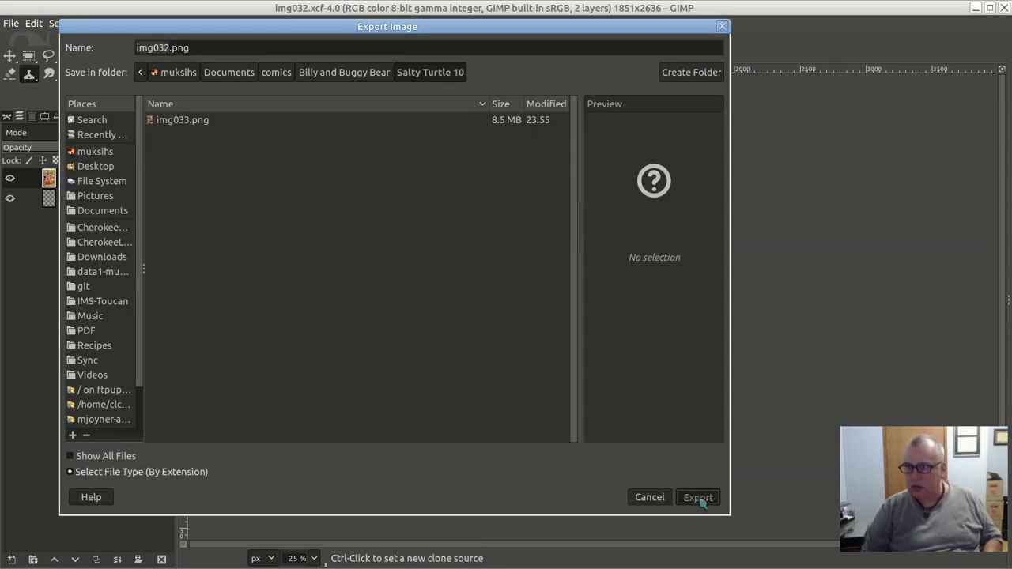
click(468, 395)
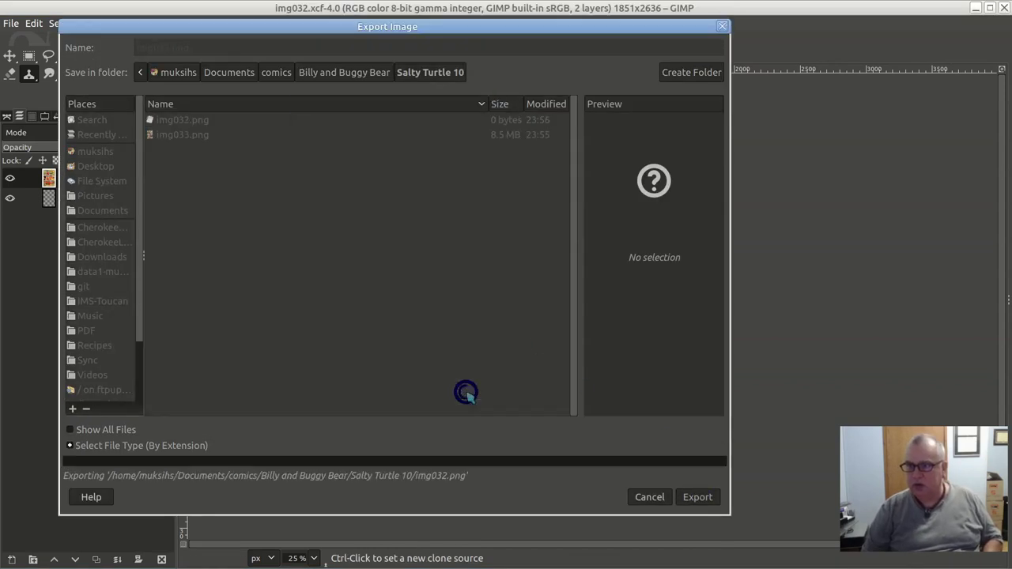
click(723, 28)
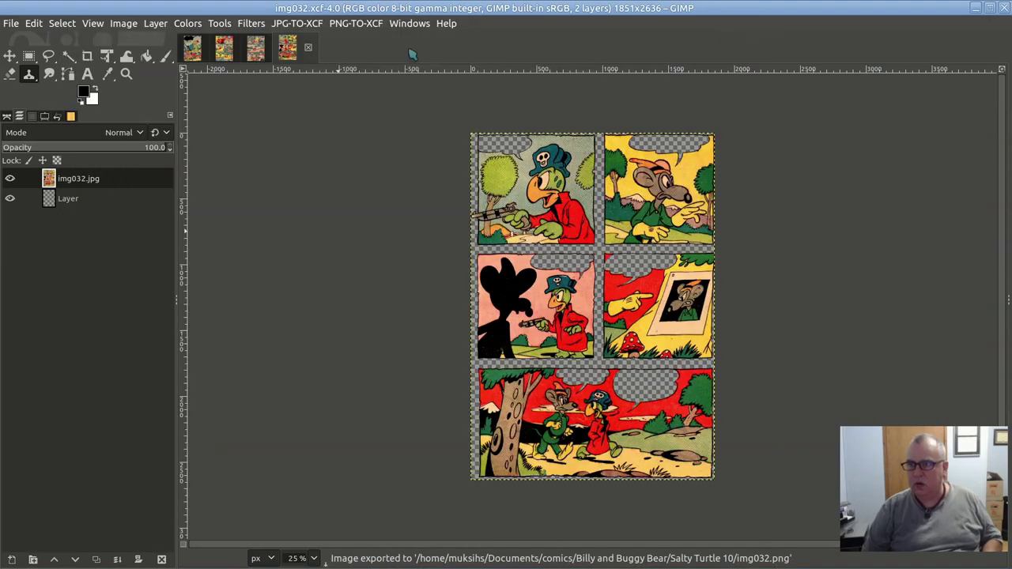
- Close the img032 page and export the img031 page as img031.png into the Salty Turtle 10 folder with the offered PNG options
click(308, 48)
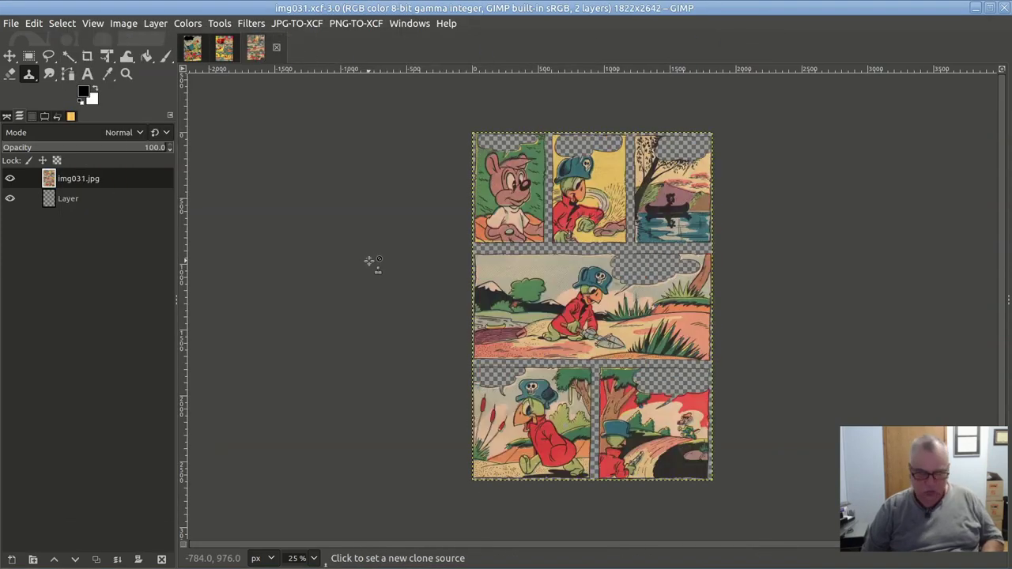
key(ctrl+shift+e)
click(706, 500)
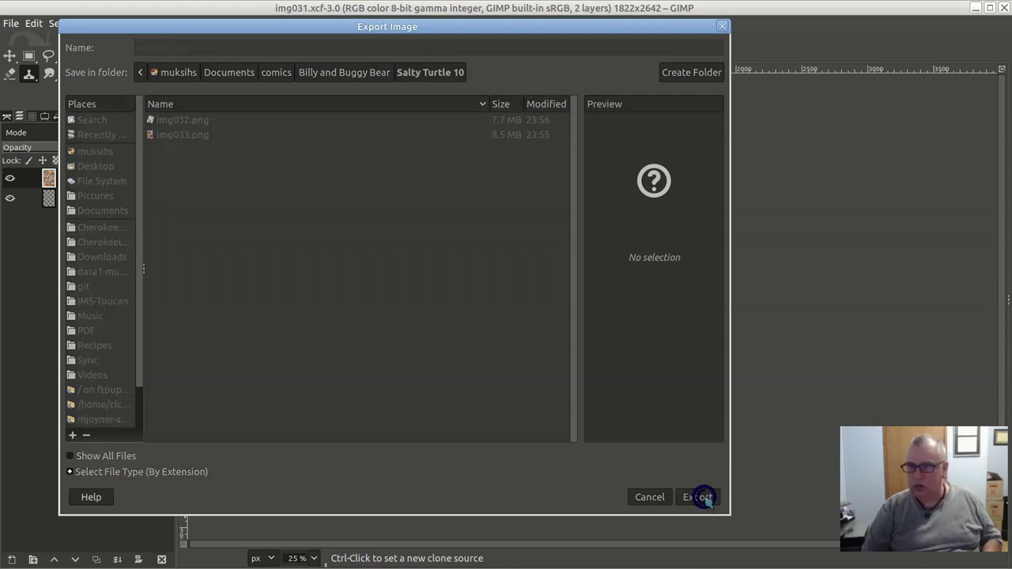
click(483, 395)
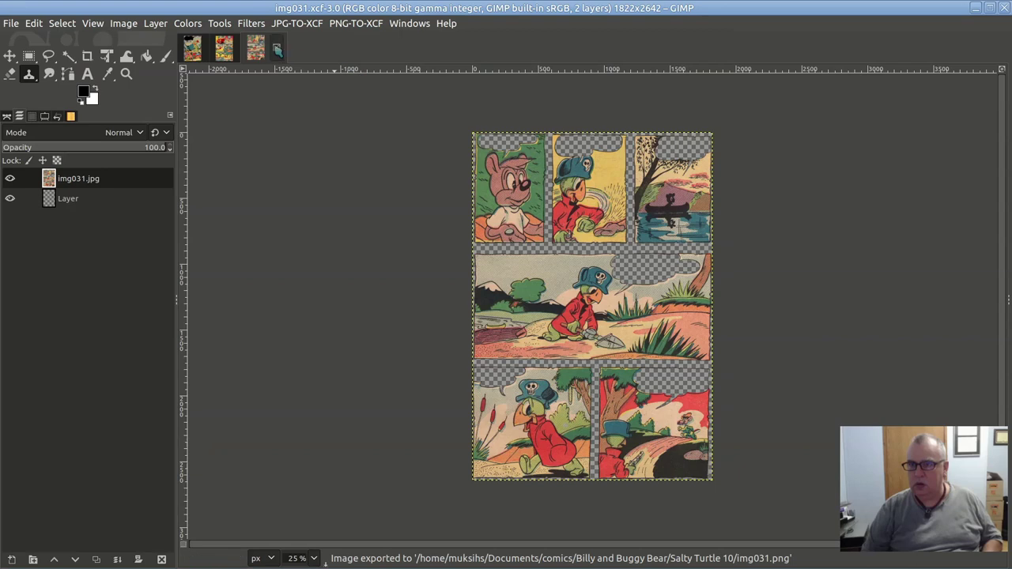
- Close the img031 page and export the img030 page as img030.png into the Salty Turtle 10 folder with the offered PNG options
click(277, 48)
key(ctrl+shift+e)
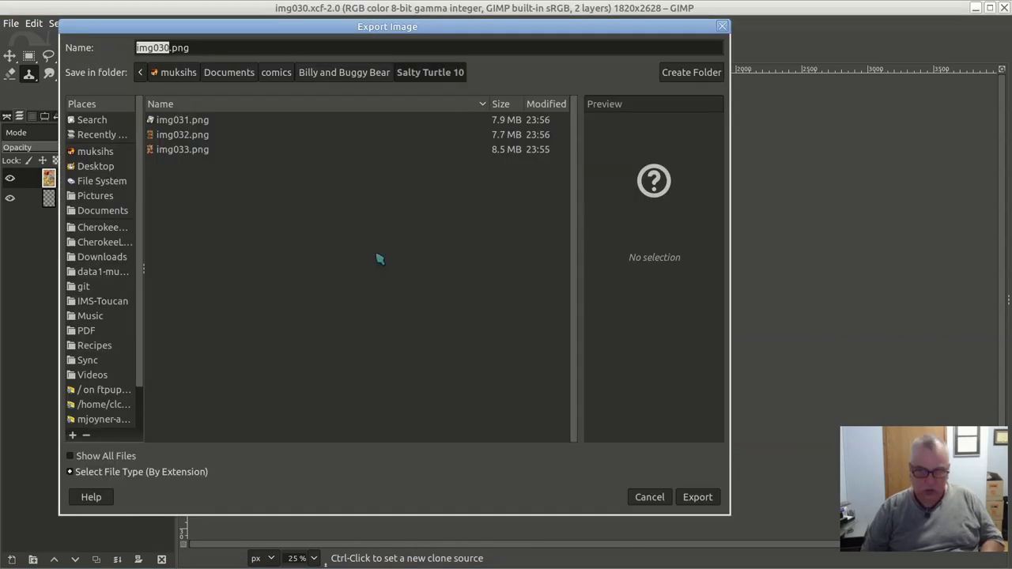
click(697, 497)
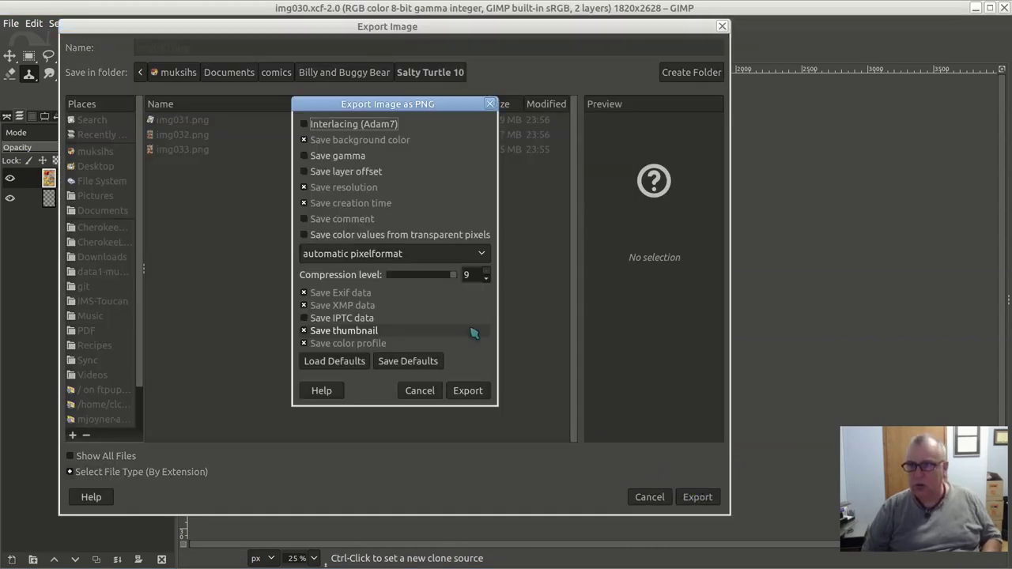
click(467, 390)
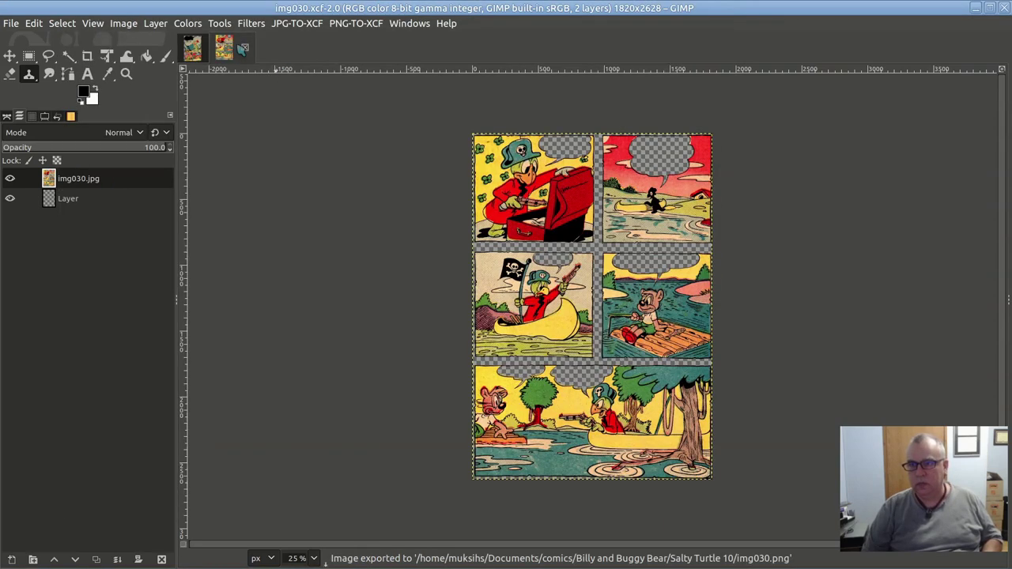
- Export the last page as img029.png into the Salty Turtle 10 folder with the offered PNG options and close GIMP
click(242, 49)
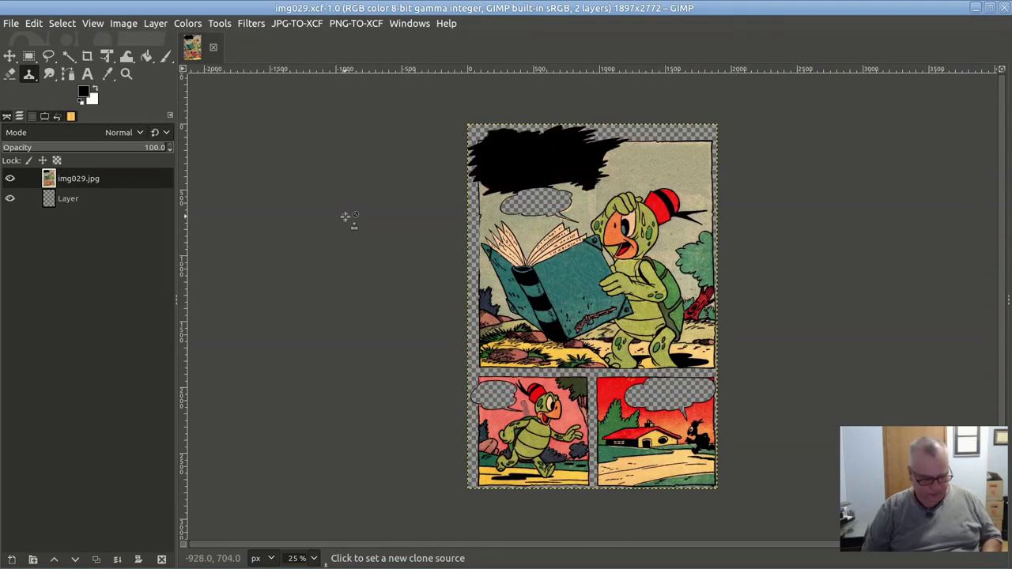
key(ctrl+shift+e)
click(696, 496)
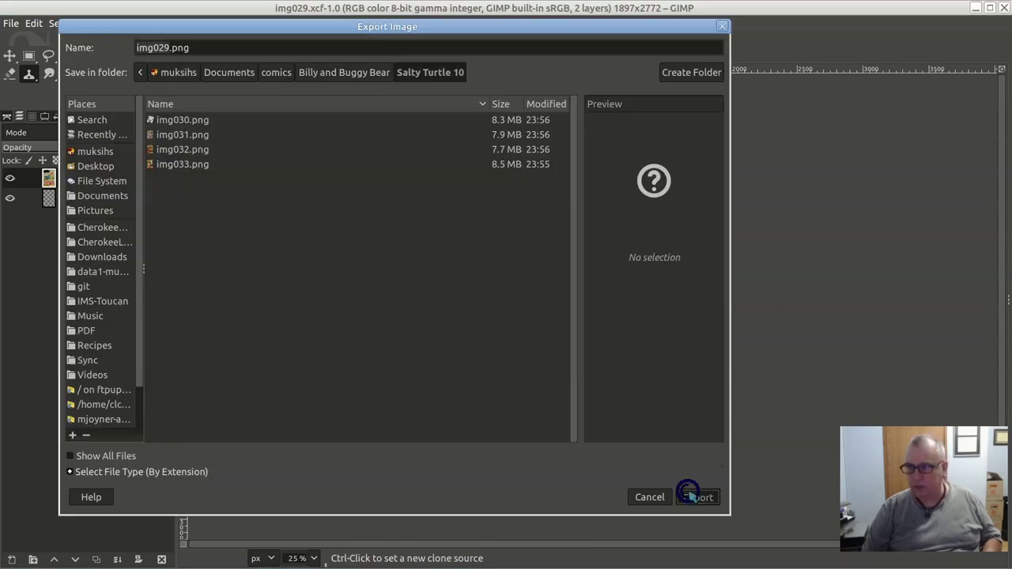
click(467, 391)
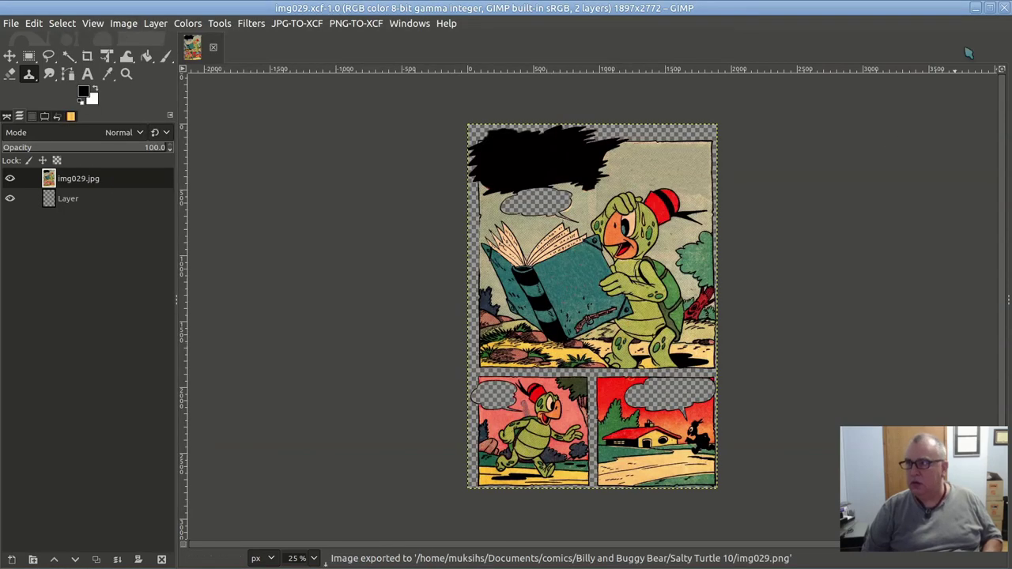
click(1004, 7)
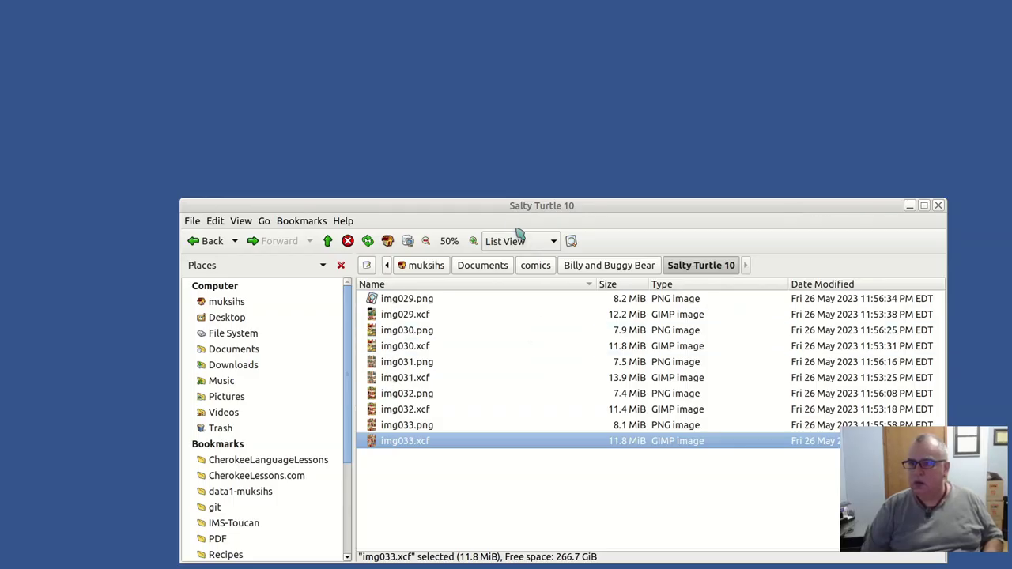
- Create a folder named "raw_imgs" inside the Salty Turtle 10 folder
drag(502, 209, 429, 81)
click(376, 384)
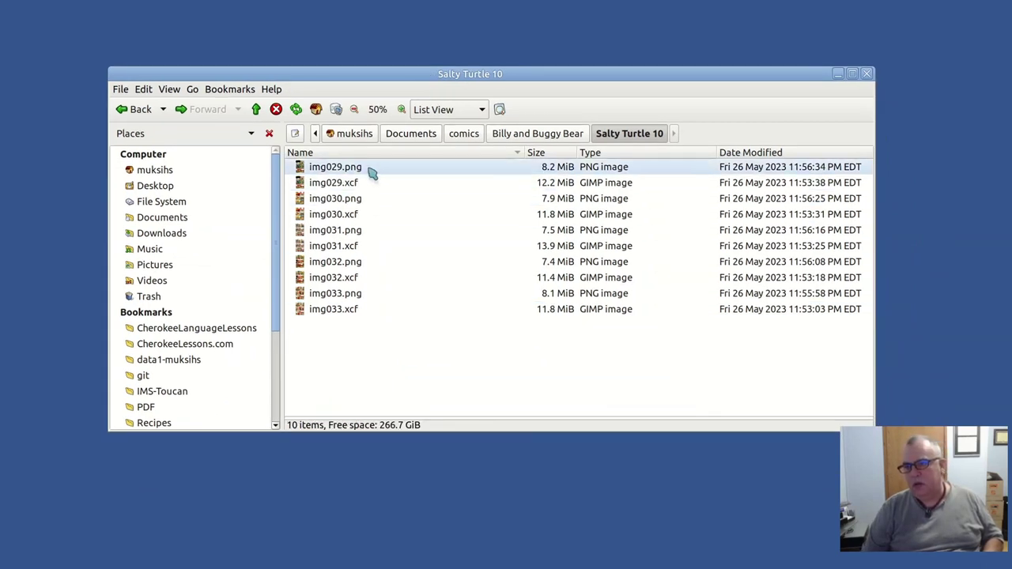
click(368, 168)
click(367, 200)
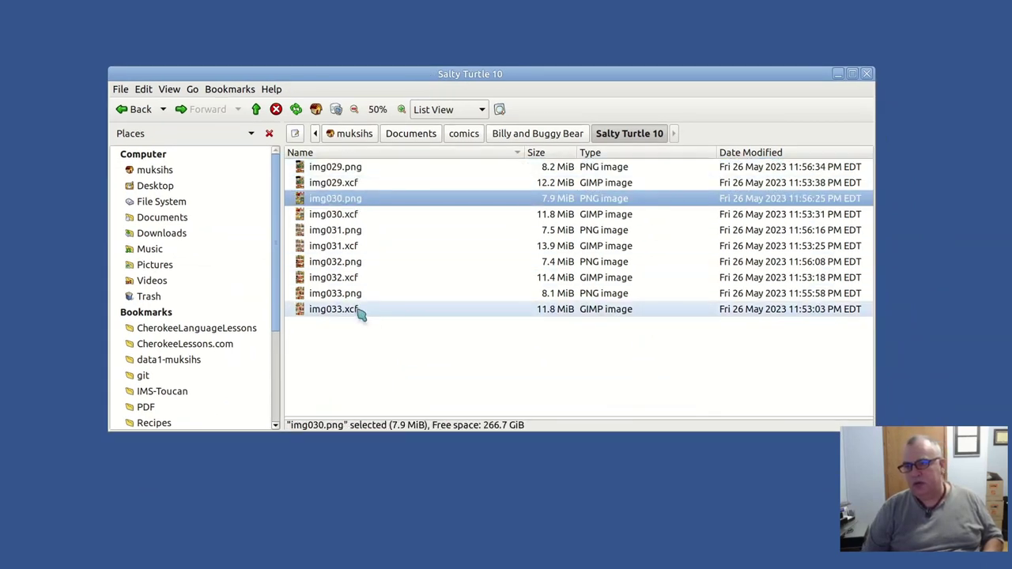
click(338, 355)
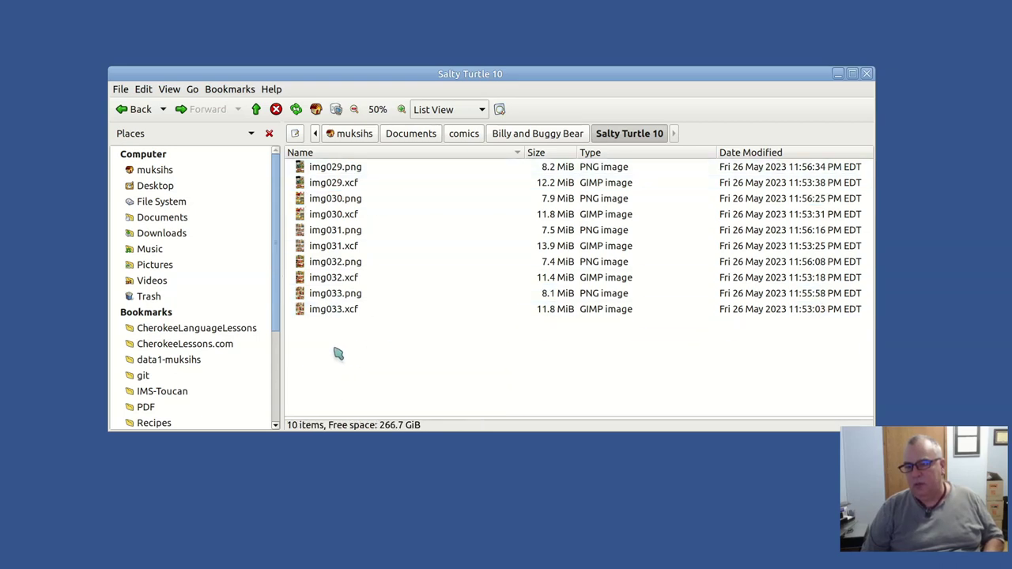
right_click(394, 362)
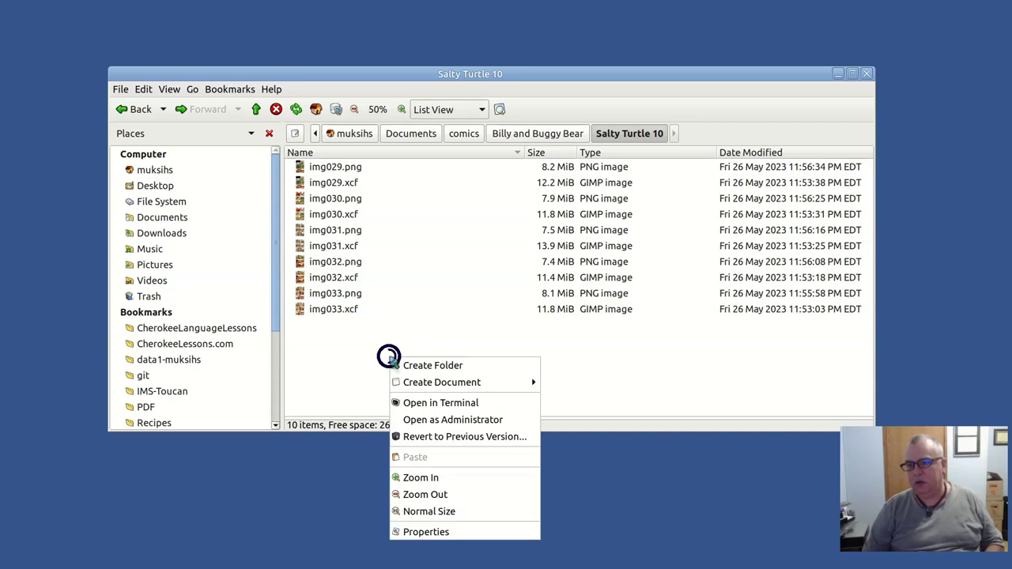
click(454, 367)
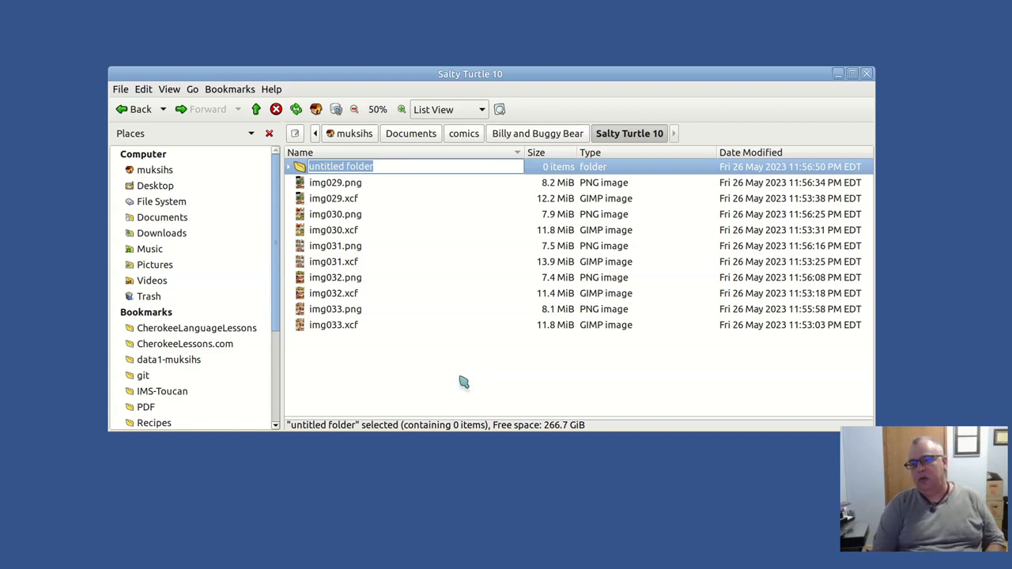
text(rw)
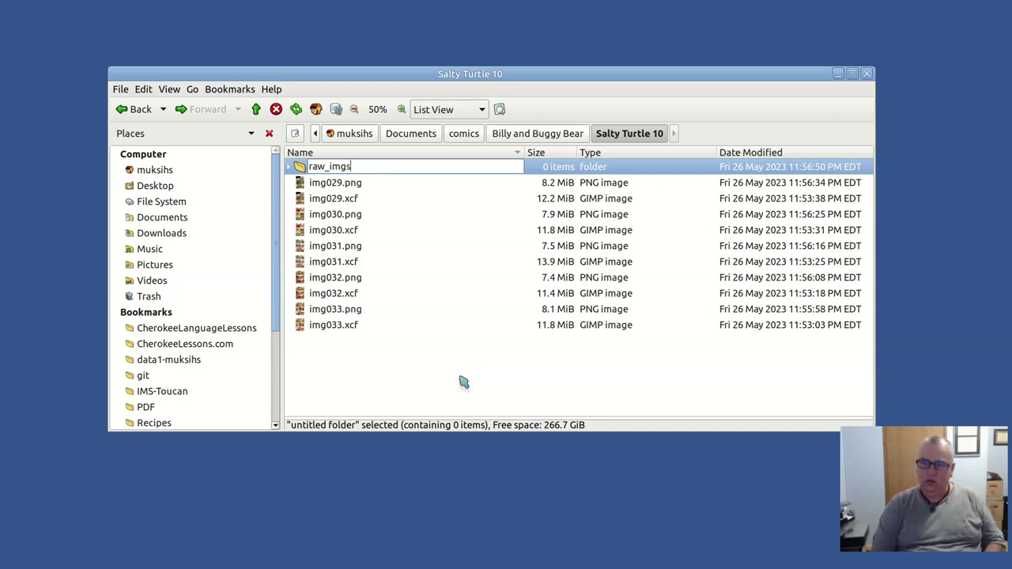
key(Return)
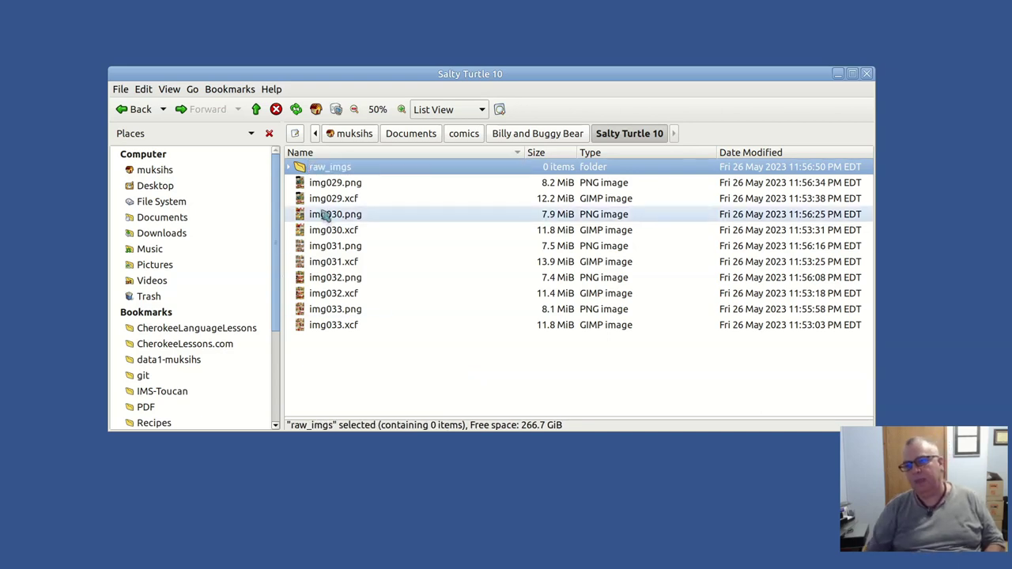
- Move all PNG and XCF files from img029 to img033 into the raw_imgs folder and check its contents
click(334, 183)
shift+click(350, 328)
drag(350, 328, 343, 168)
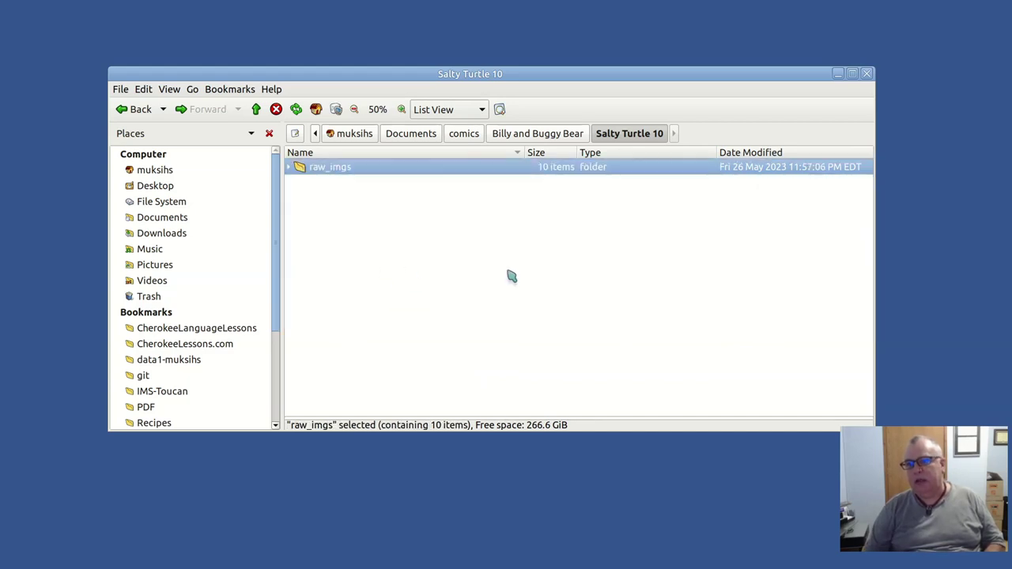
click(476, 245)
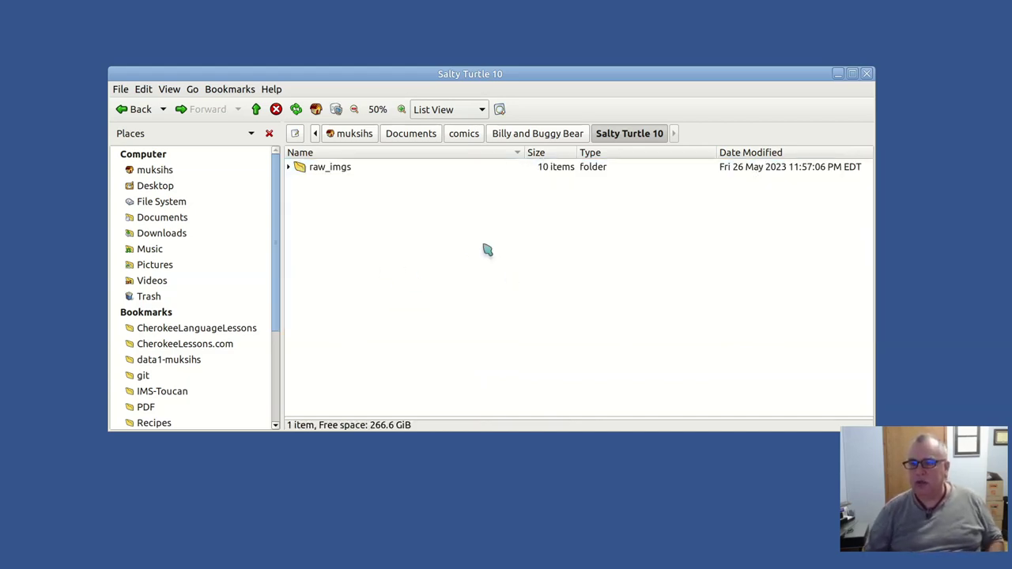
click(288, 167)
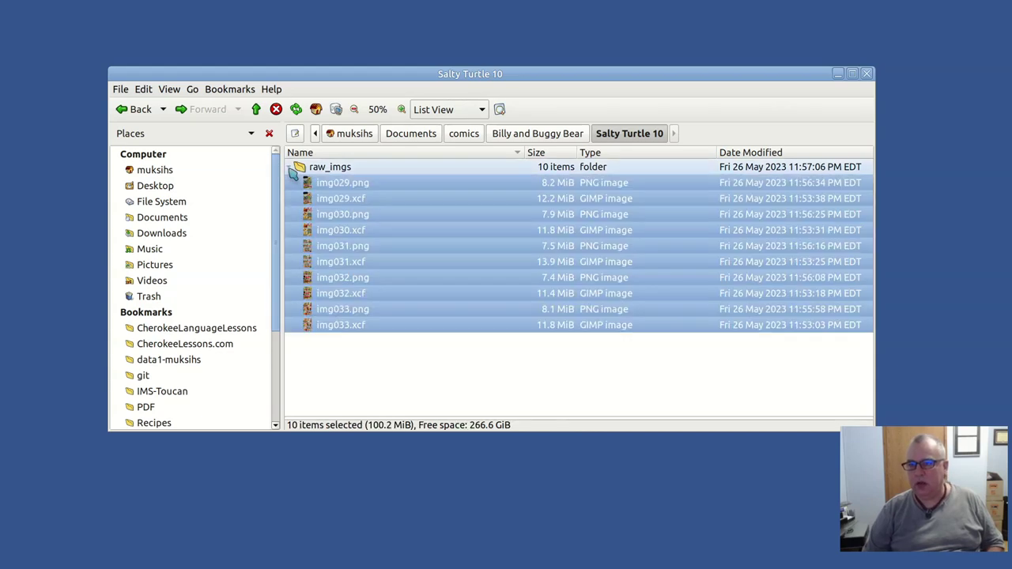
click(368, 184)
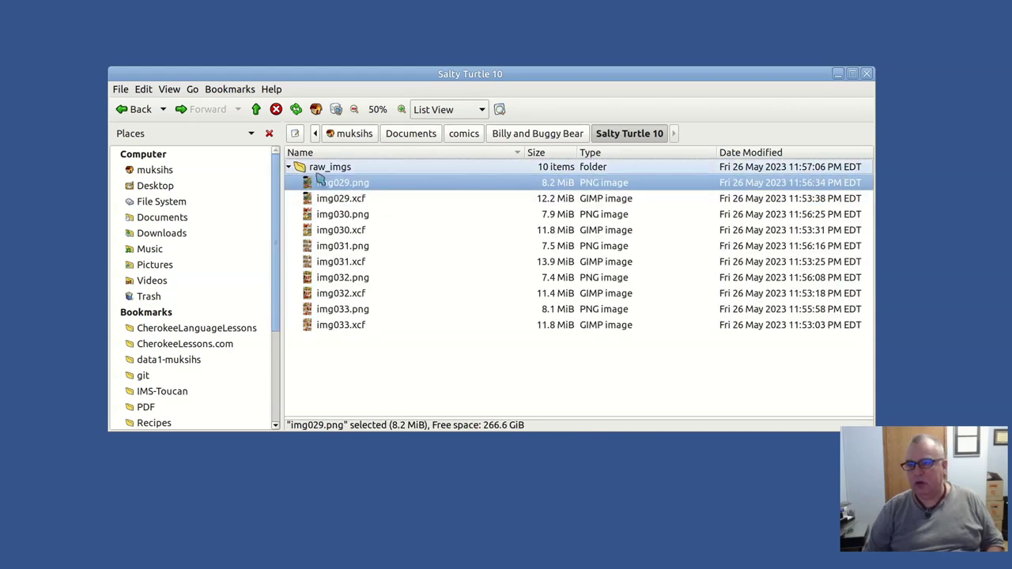
click(289, 167)
- Create a second folder named "xcf_imgs" inside the Salty Turtle 10 folder
right_click(379, 289)
click(444, 296)
text(xcf)
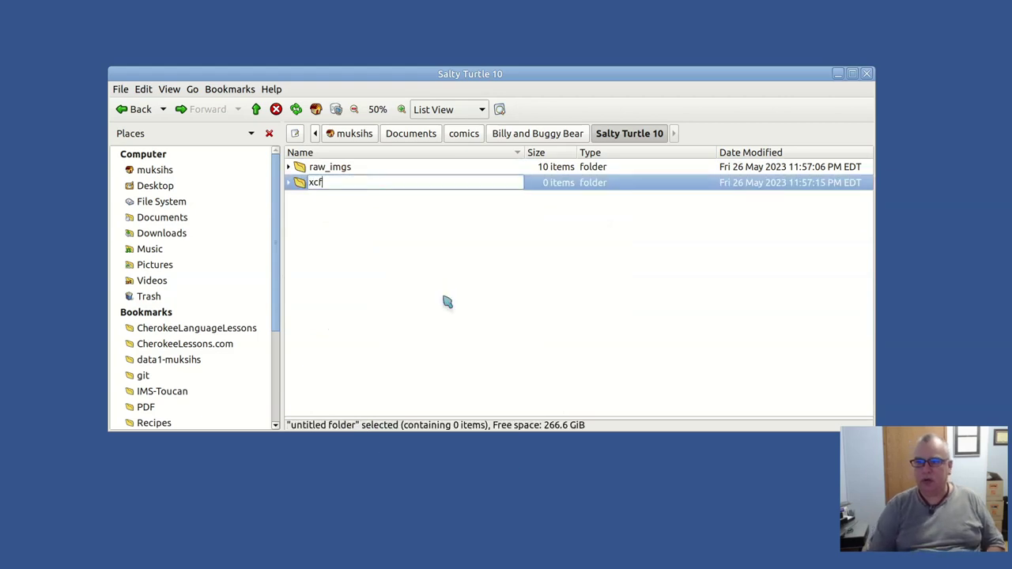
text(_img)
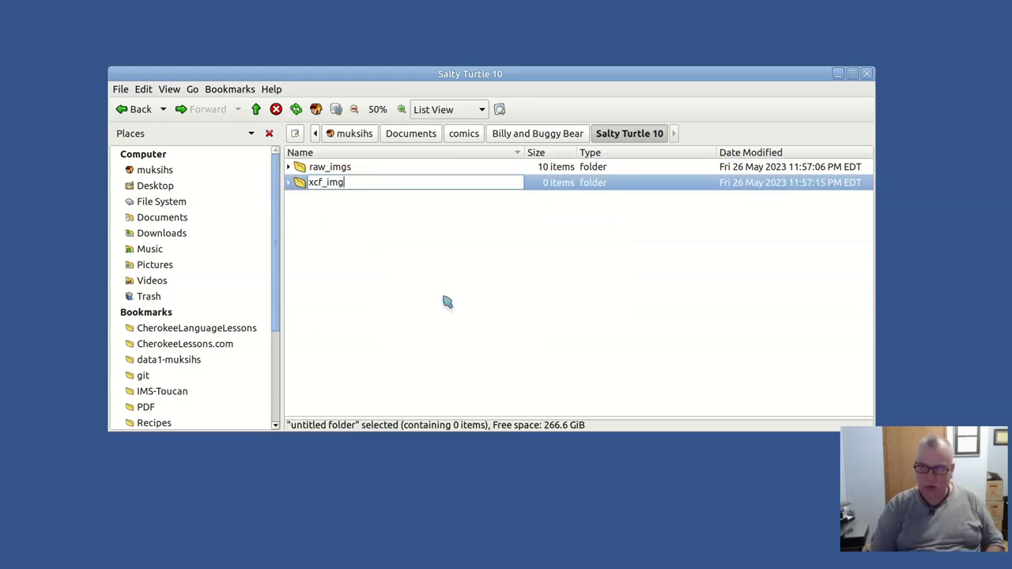
text(s)
key(Return)
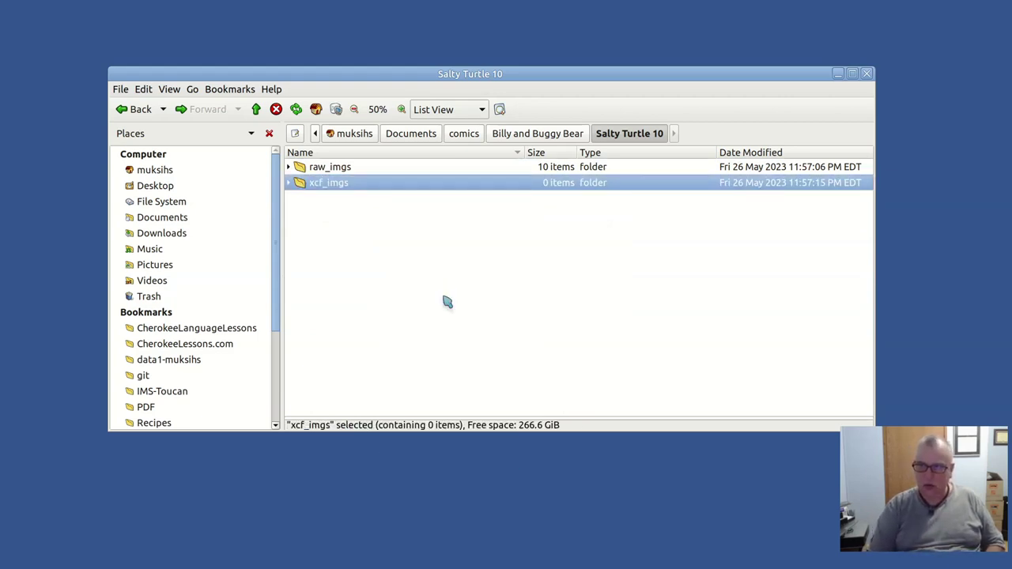
- Move the XCF files img029.xcf to img033.xcf from the raw_imgs folder into the xcf_imgs folder
click(289, 168)
click(364, 198)
ctrl+click(366, 230)
ctrl+click(369, 262)
ctrl+click(366, 294)
ctrl+click(366, 325)
drag(364, 300, 340, 348)
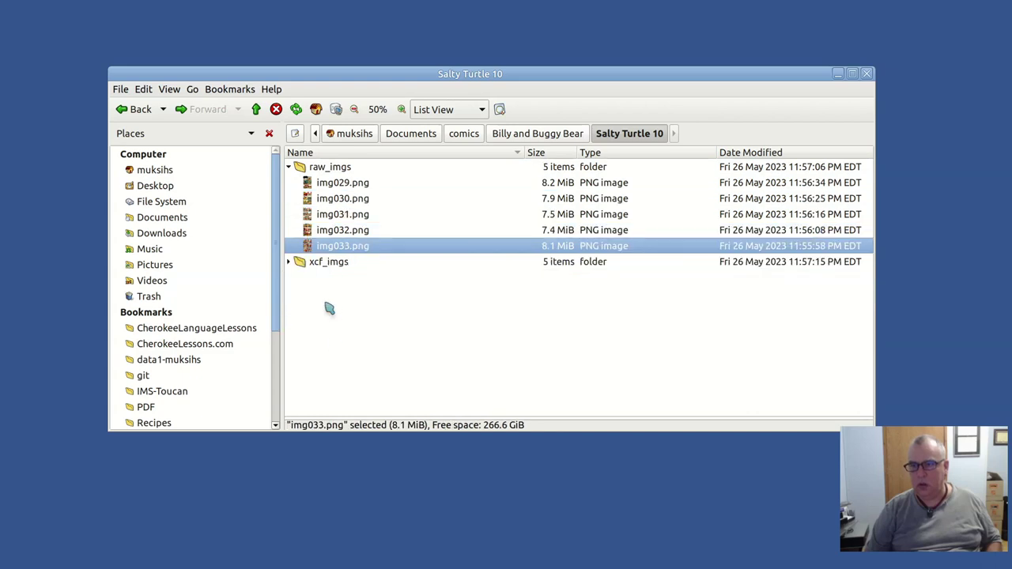
- Check the files sorted into the raw_imgs and xcf_imgs folders and collapse both folders
click(329, 308)
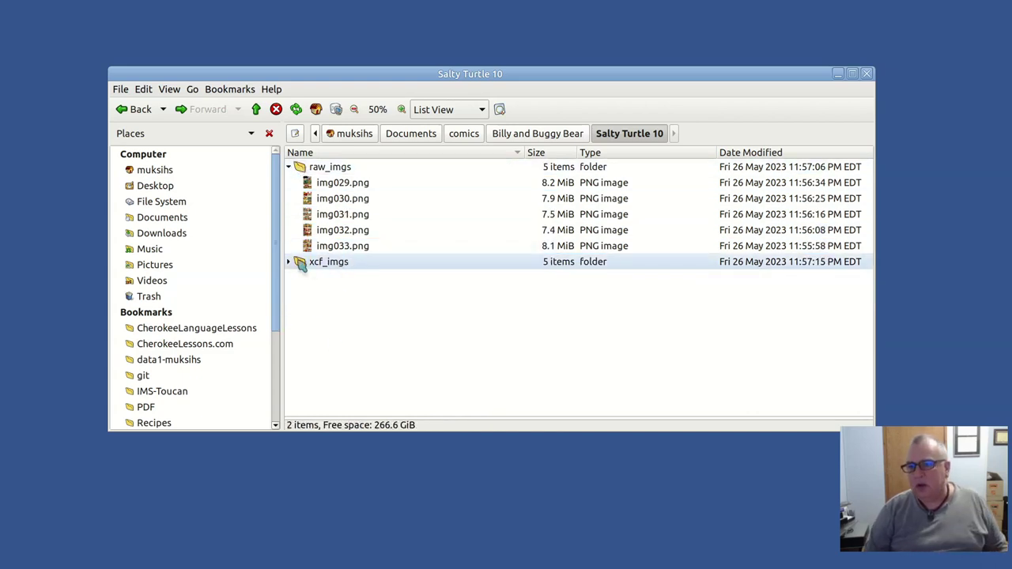
click(289, 263)
click(377, 365)
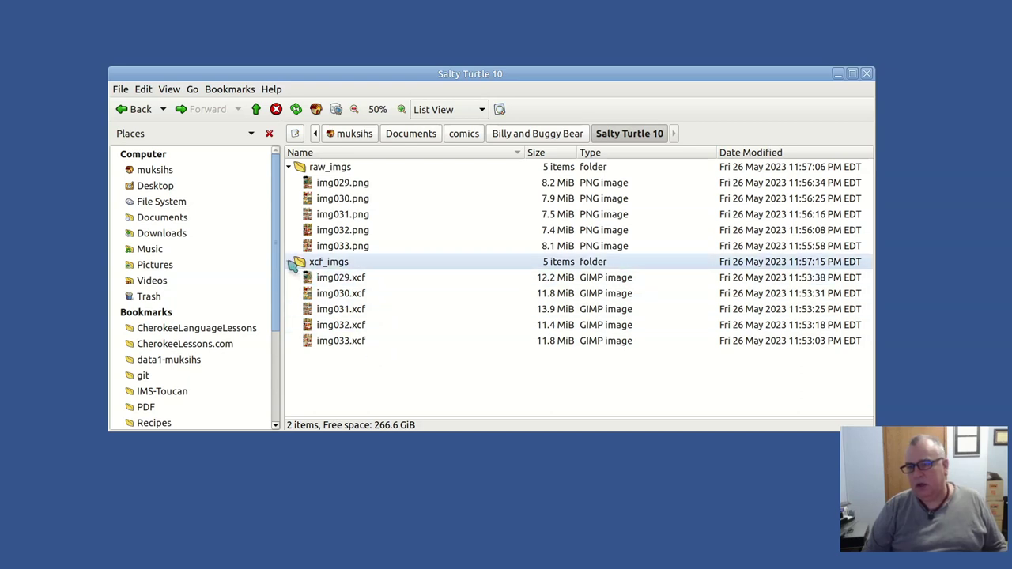
click(289, 262)
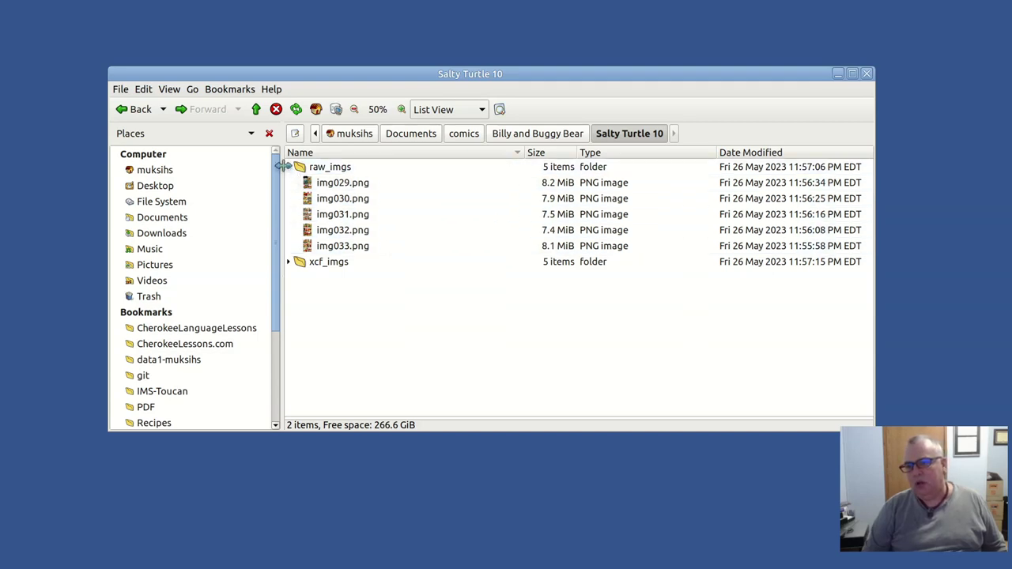
click(324, 169)
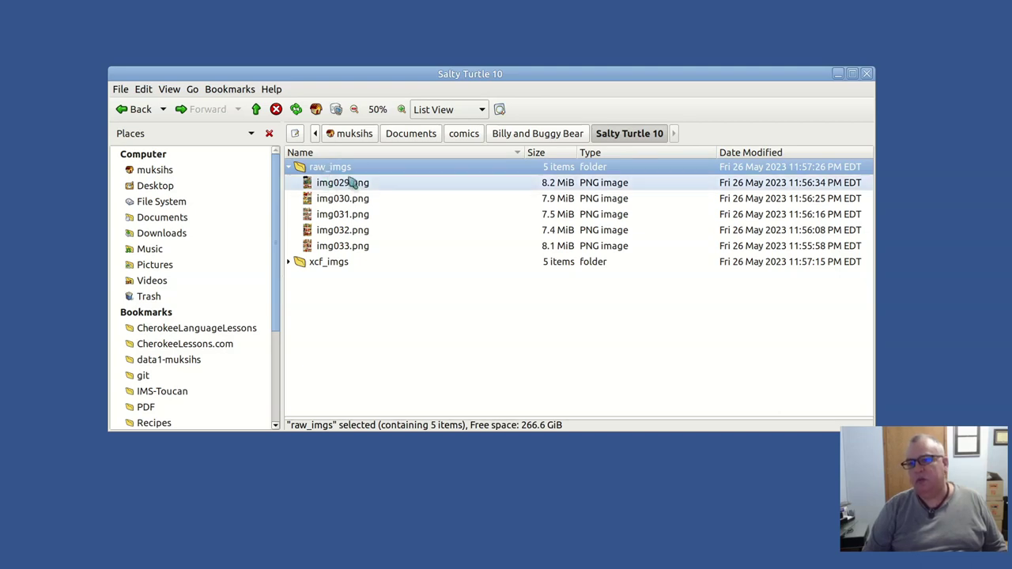
click(290, 167)
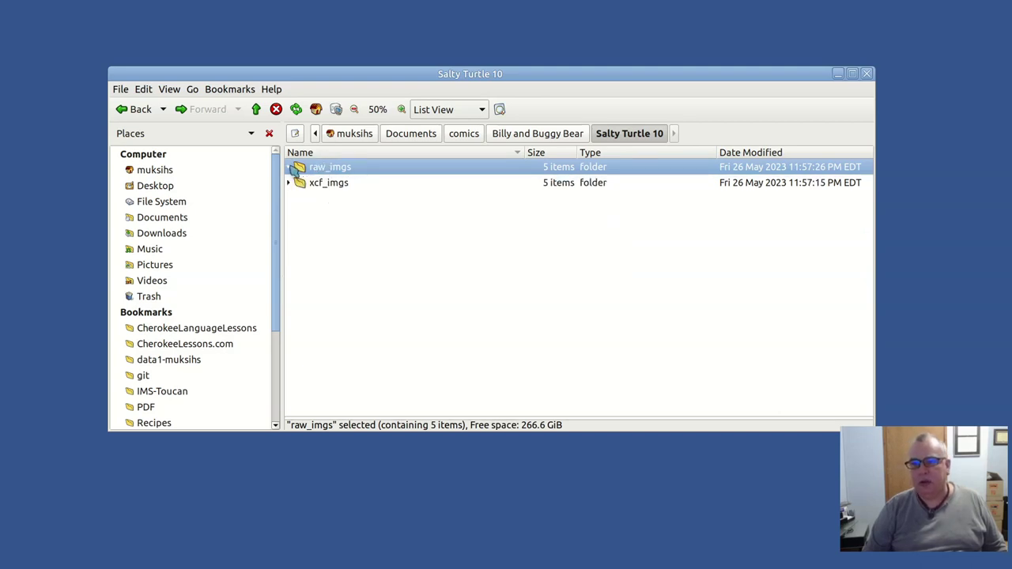
click(374, 303)
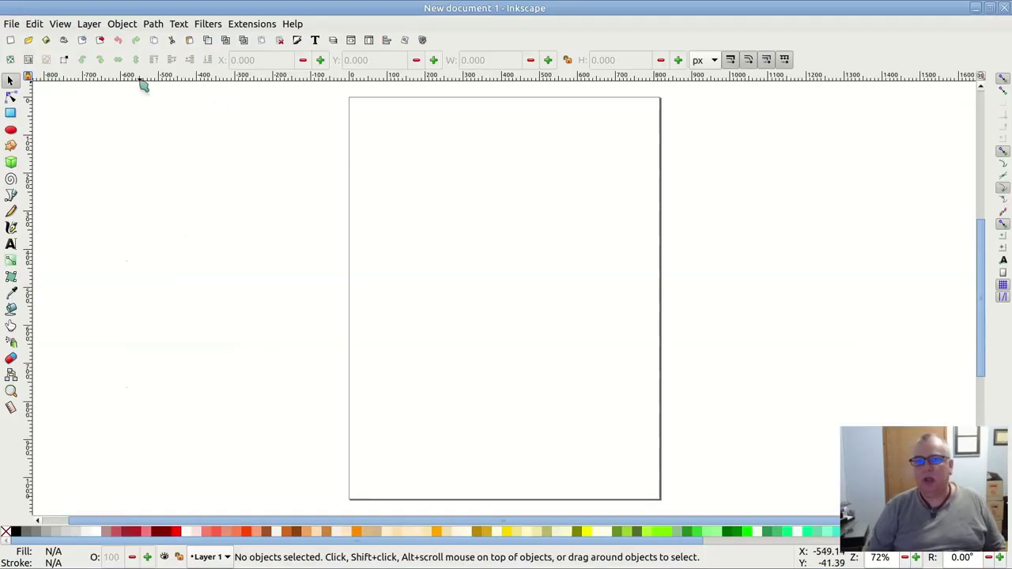
- Set the document's custom page size to 6 in wide by 9 in high
click(11, 24)
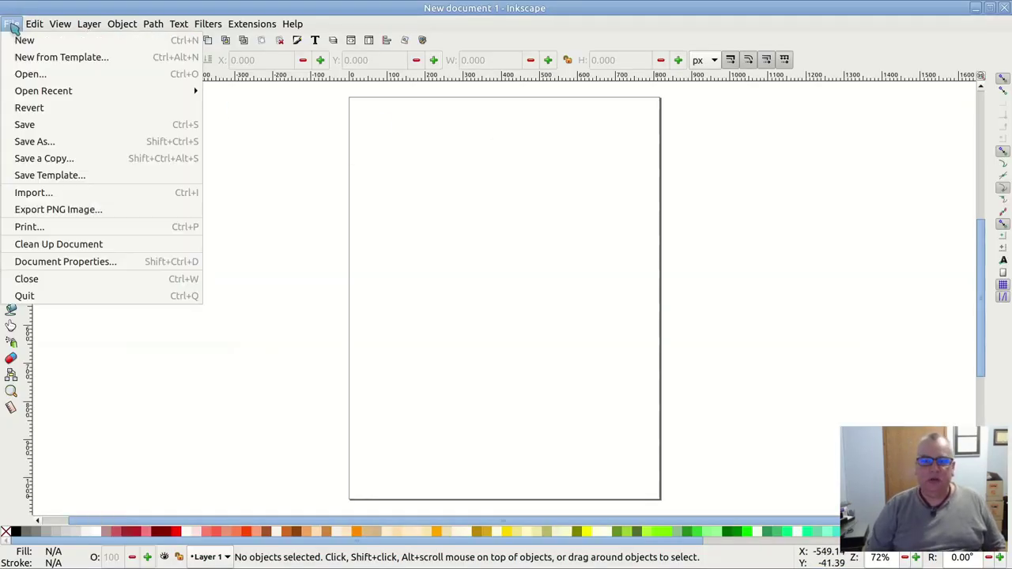
click(129, 262)
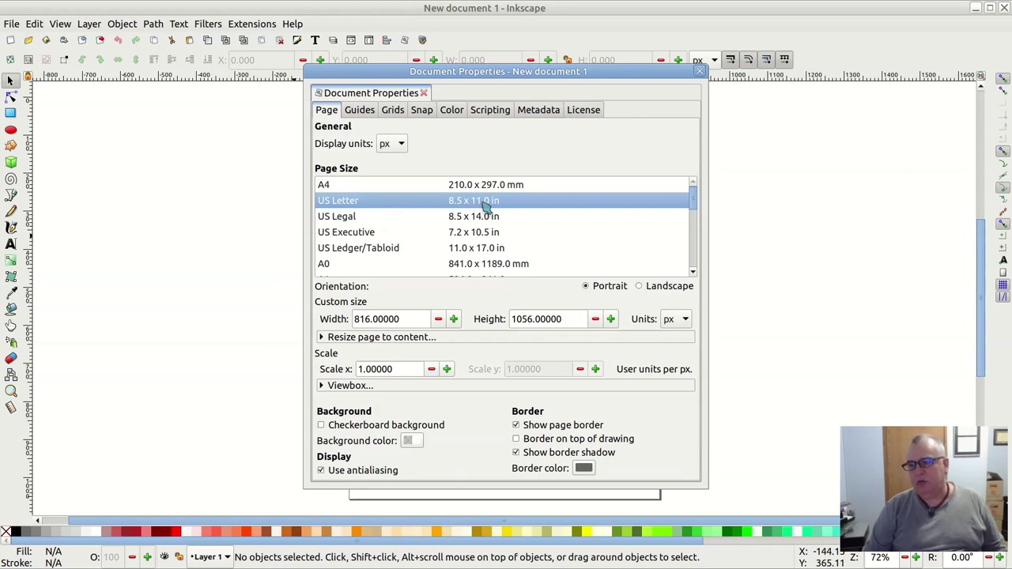
click(685, 320)
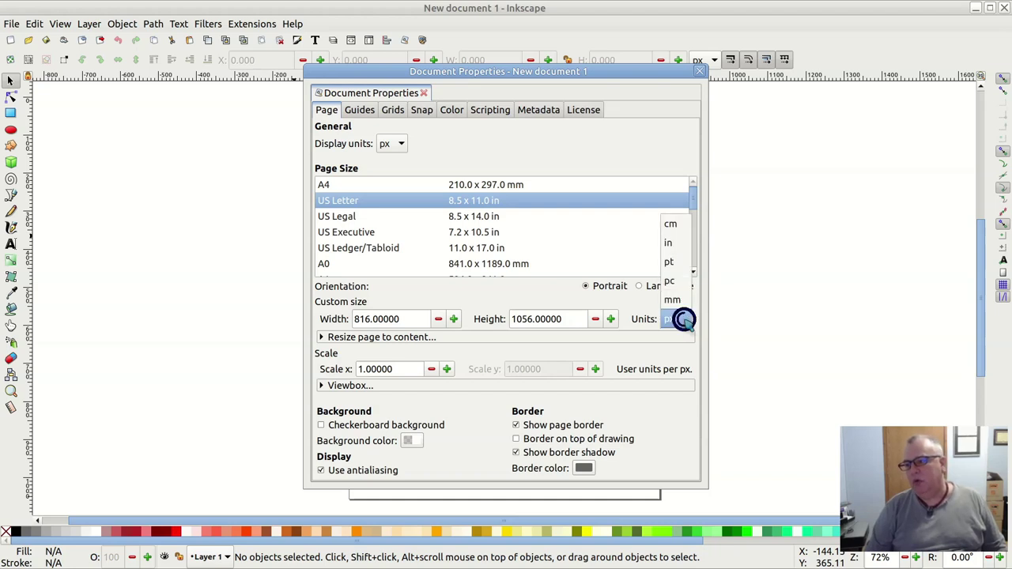
click(674, 245)
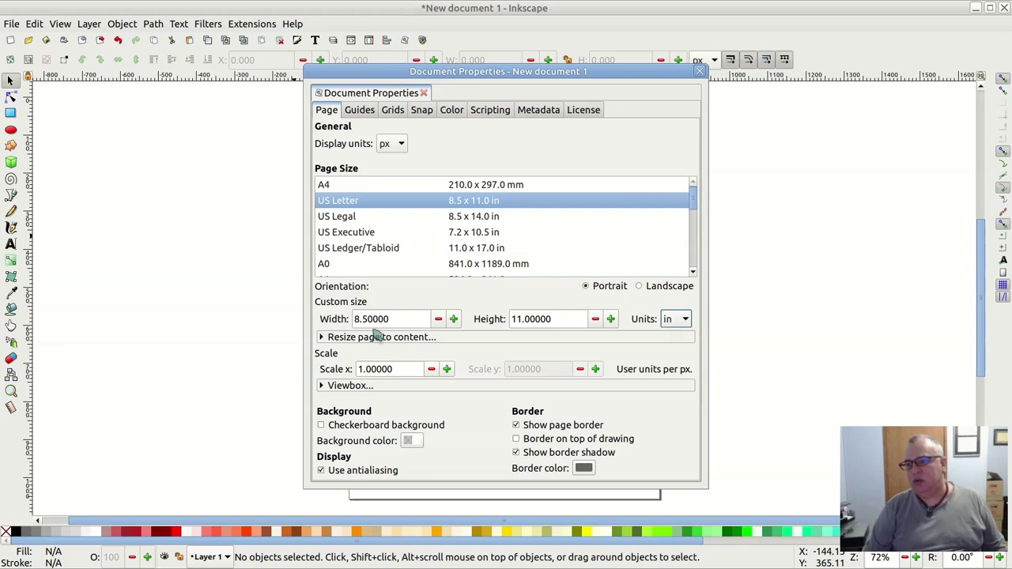
double_click(408, 319)
text(6)
key(Tab)
text(9)
key(Tab)
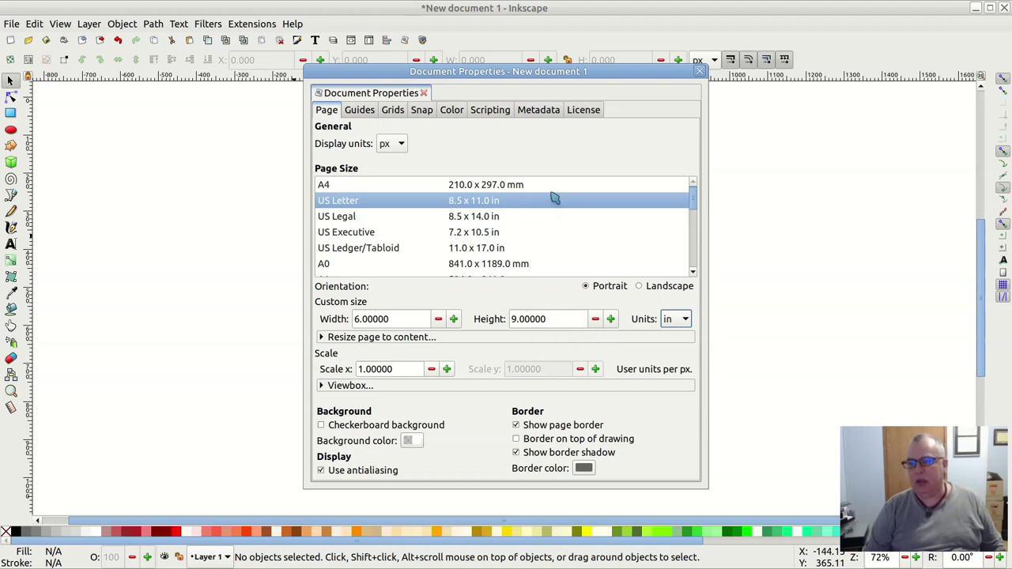
- Switch the custom page size units to px and close the document properties
click(678, 318)
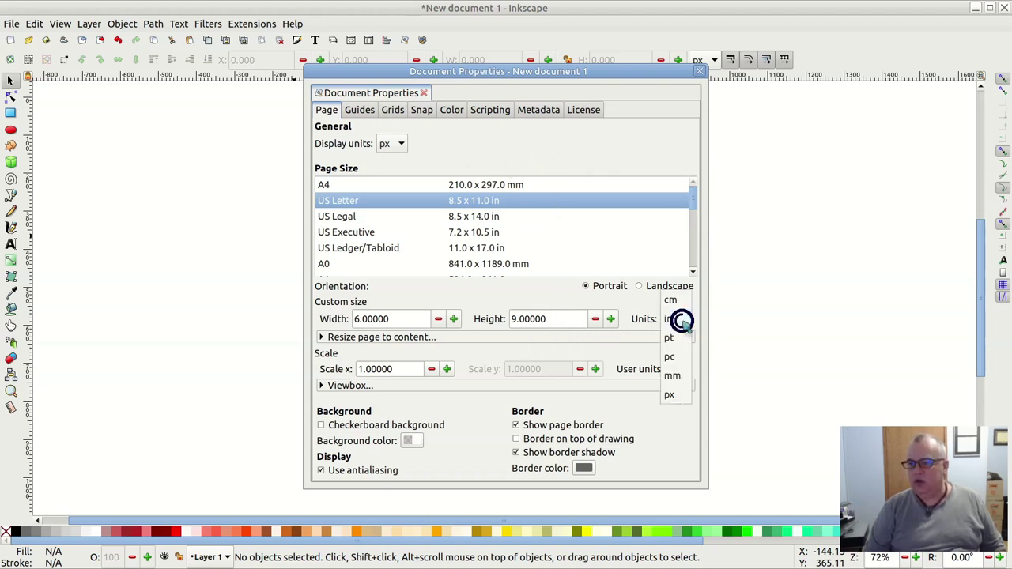
click(680, 395)
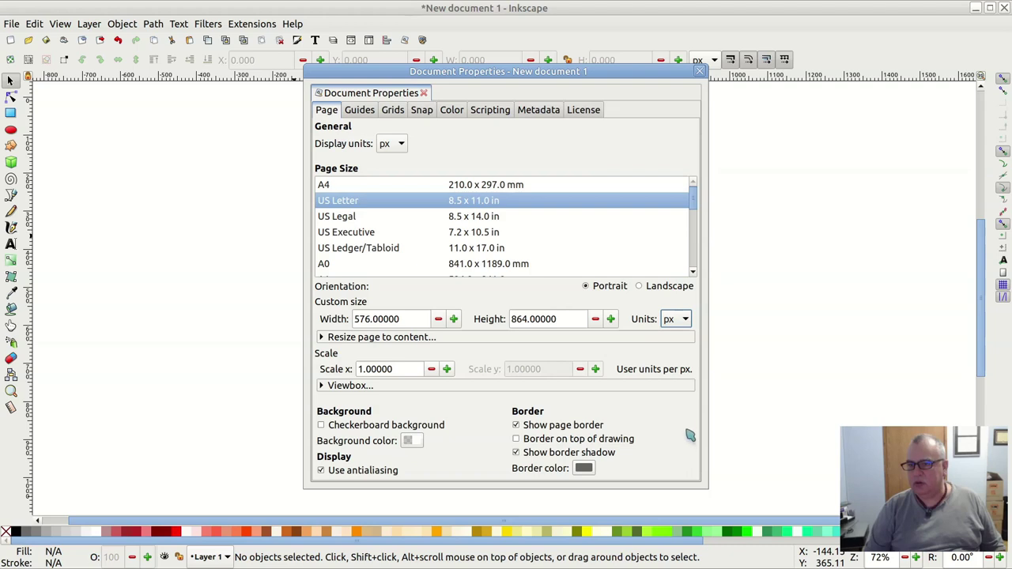
click(700, 72)
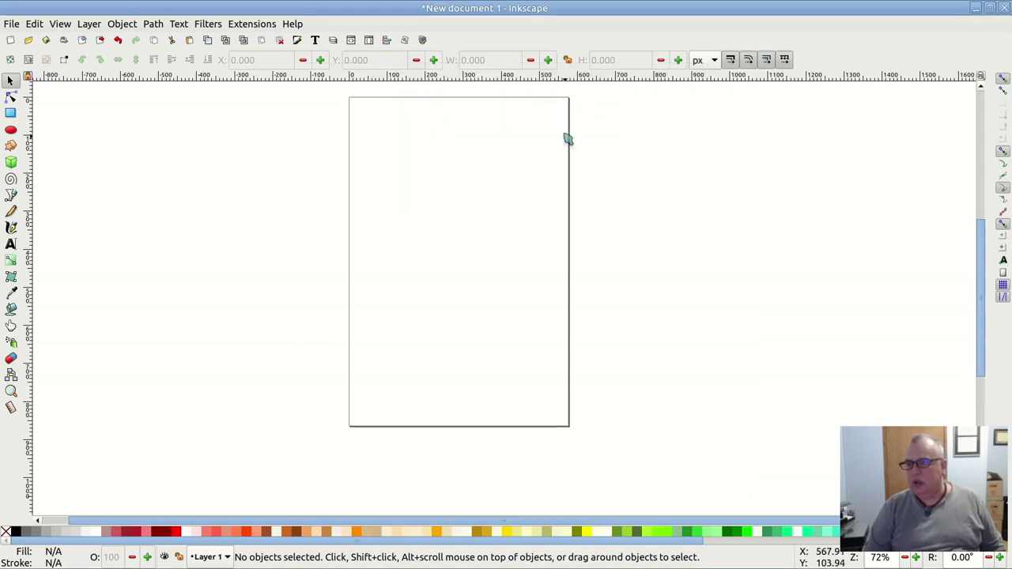
scroll(242, 307, up, 1)
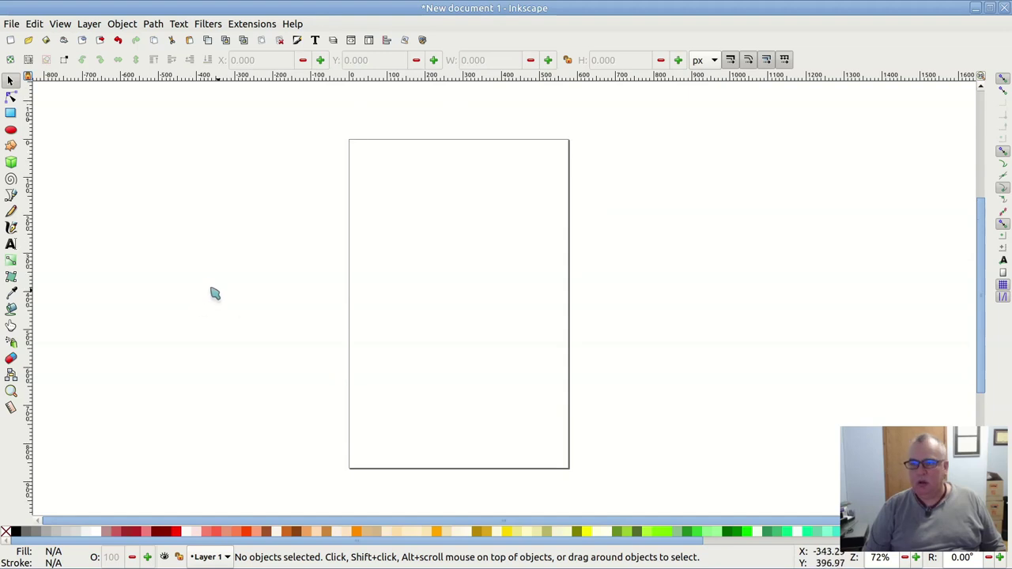
- Start saving the document under a new name, browse to the Salty Turtle 10 folder and enter page-29.svg as the file name
click(11, 24)
click(48, 142)
double_click(298, 195)
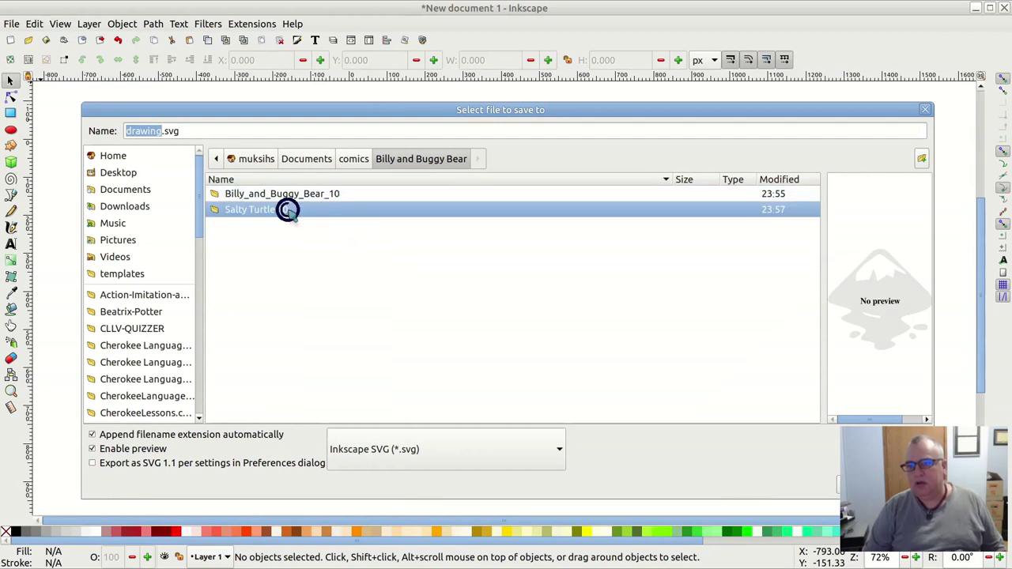
double_click(287, 211)
click(213, 131)
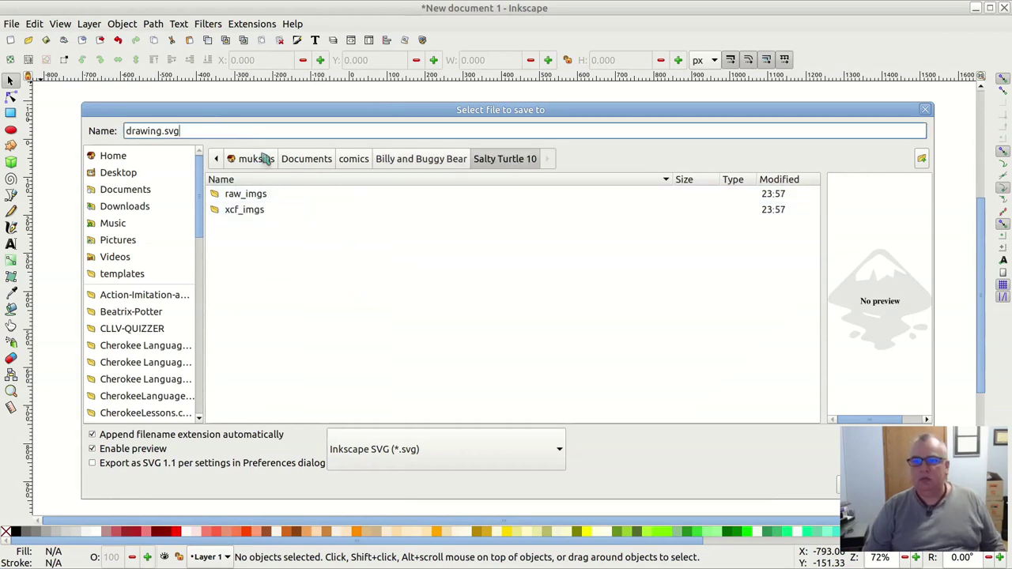
key(Home)
key(Delete)
key(Delete)
key(Delete)
key(Delete)
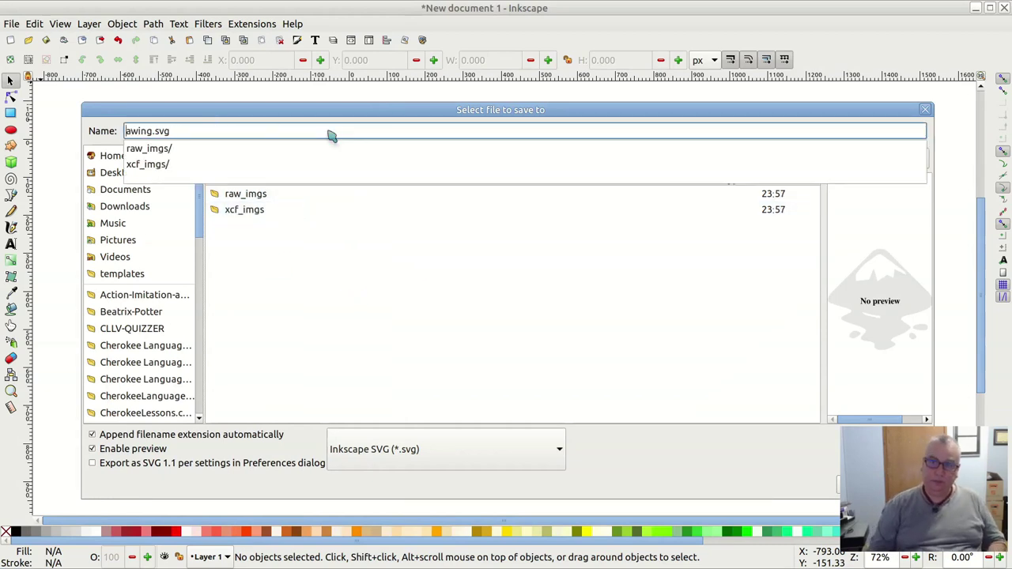
text(page)
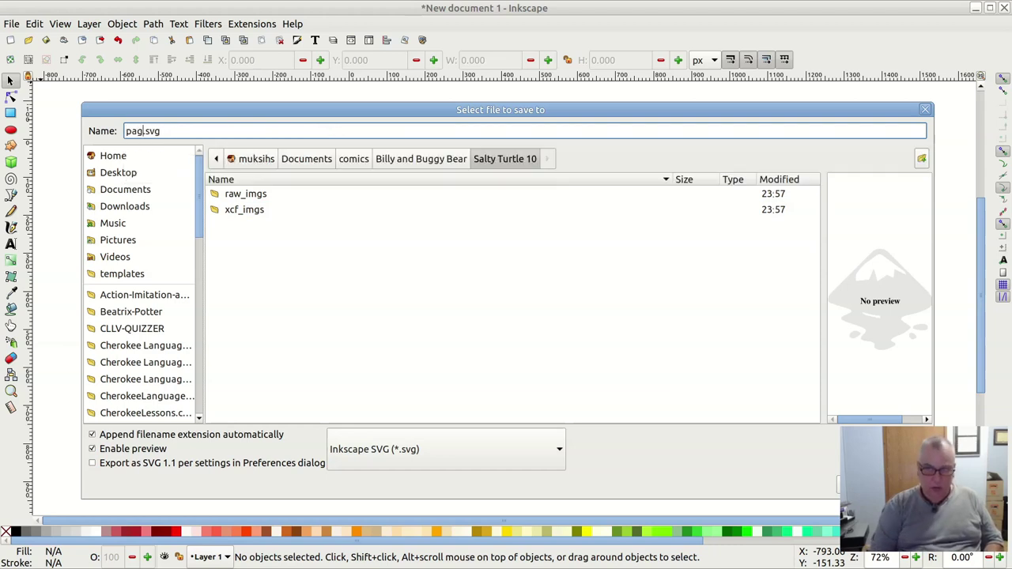
text(-29)
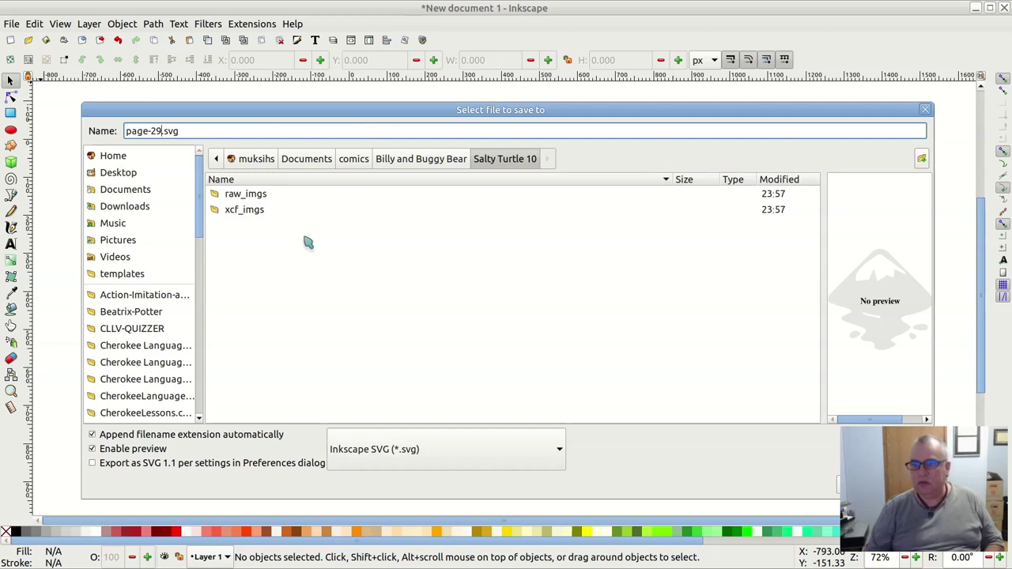
double_click(245, 210)
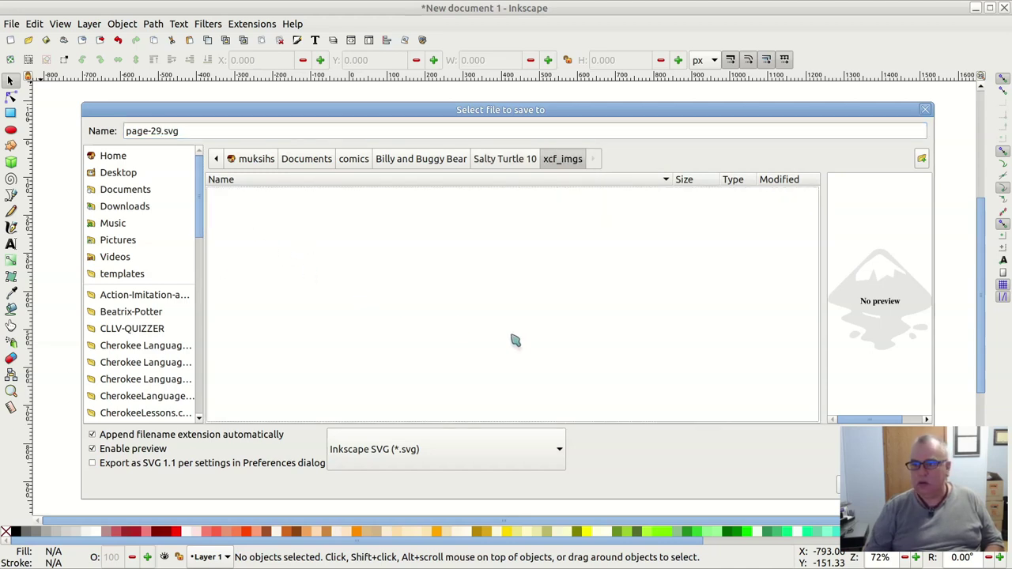
click(499, 452)
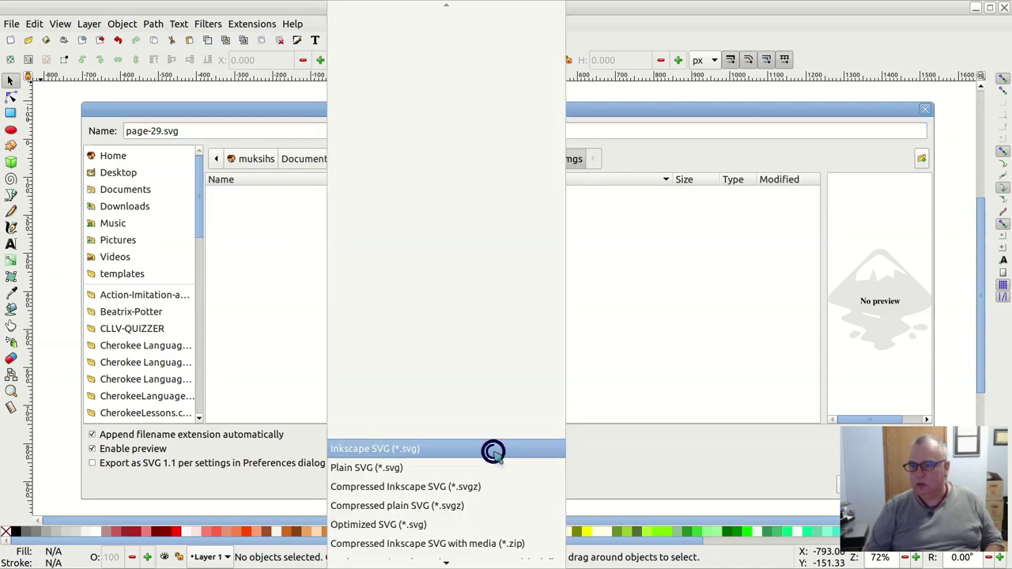
click(664, 398)
click(506, 160)
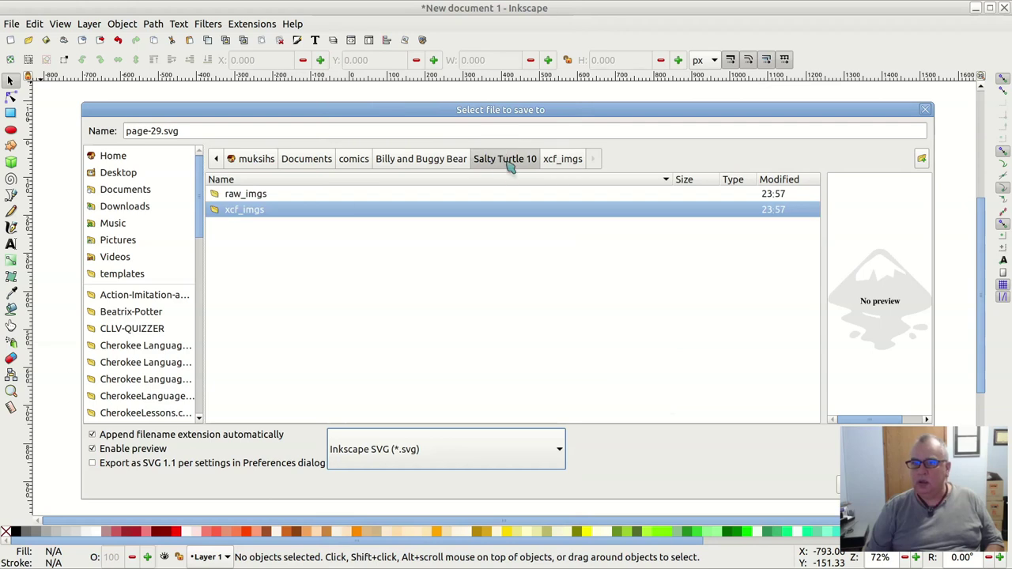
click(209, 130)
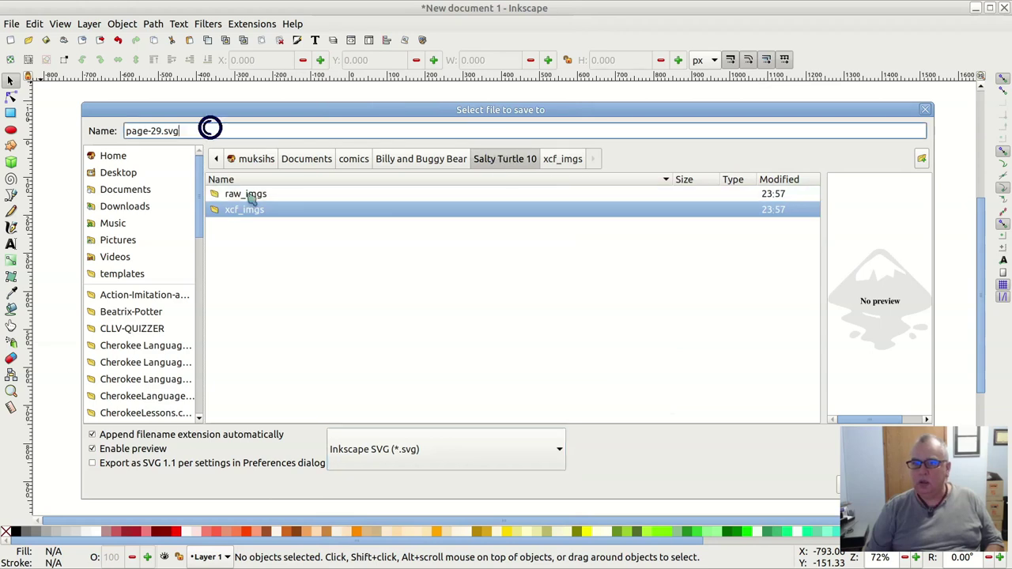
- Save page-29.svg as an Inkscape SVG in the Billy and Buggy Bear folder
click(457, 161)
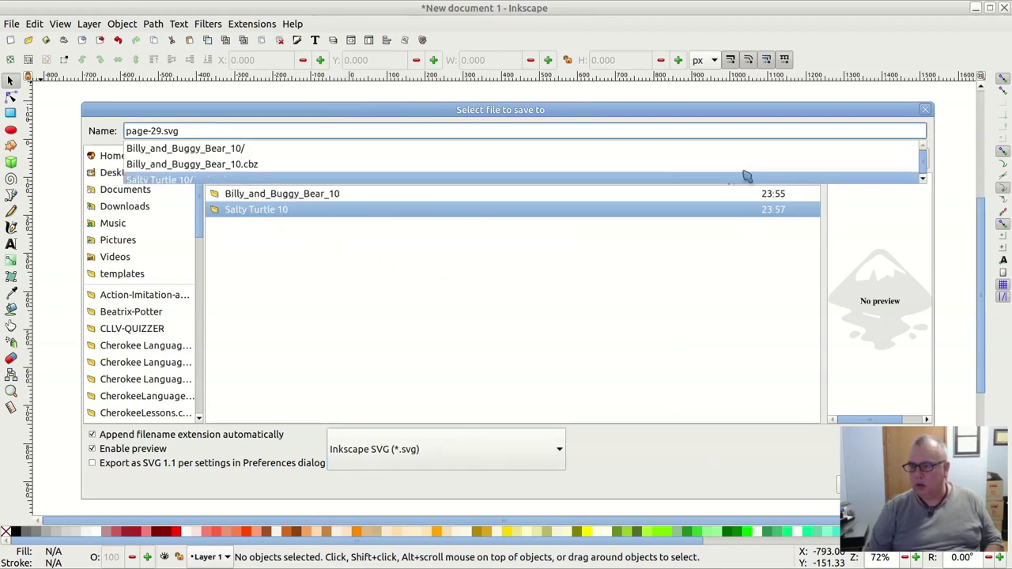
click(723, 119)
drag(717, 111, 546, 48)
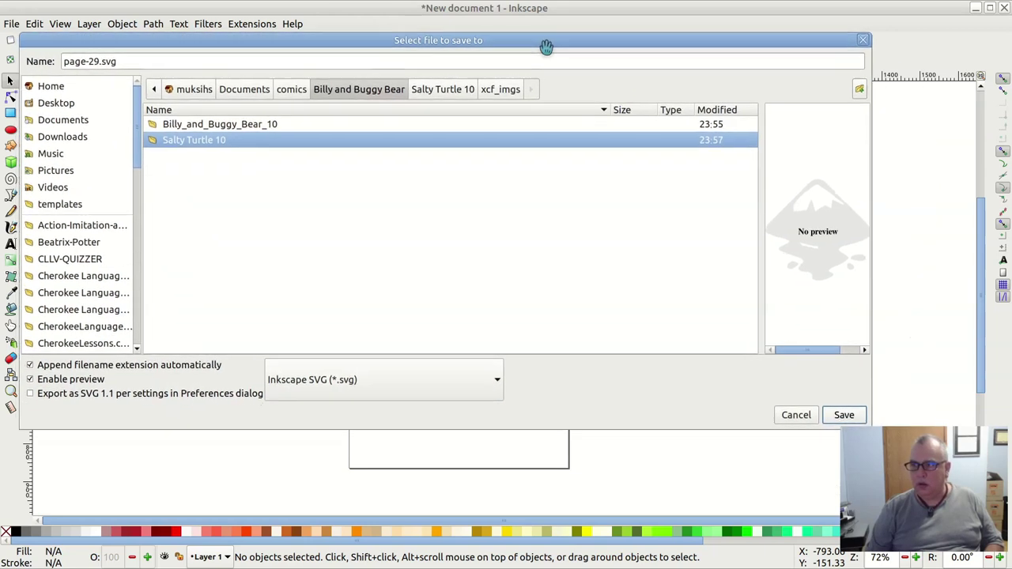
click(843, 416)
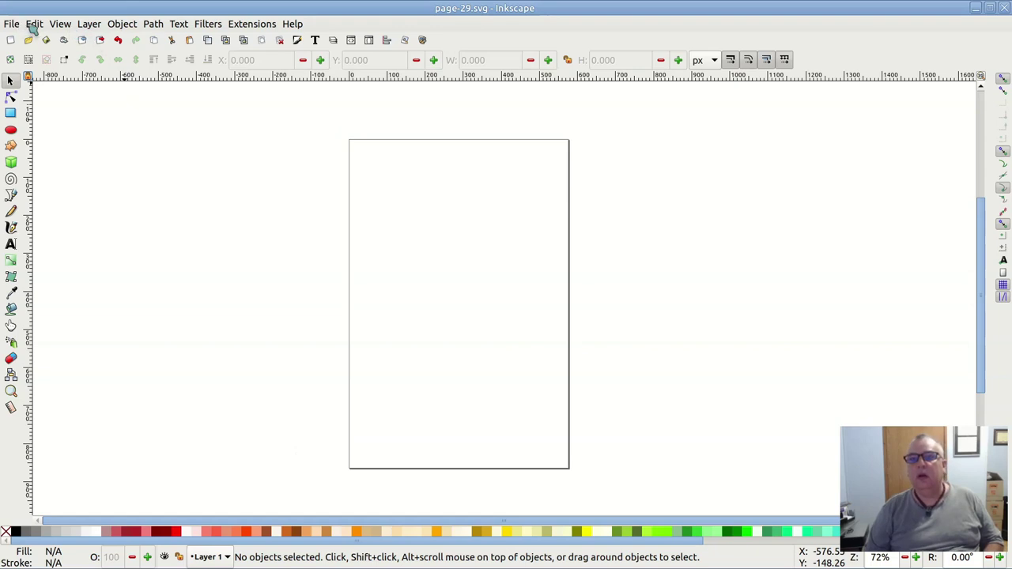
- Import the first image from the raw_imgs folder in Documents/comics/Billy and Buggy Bear/Salty Turtle 10
click(11, 24)
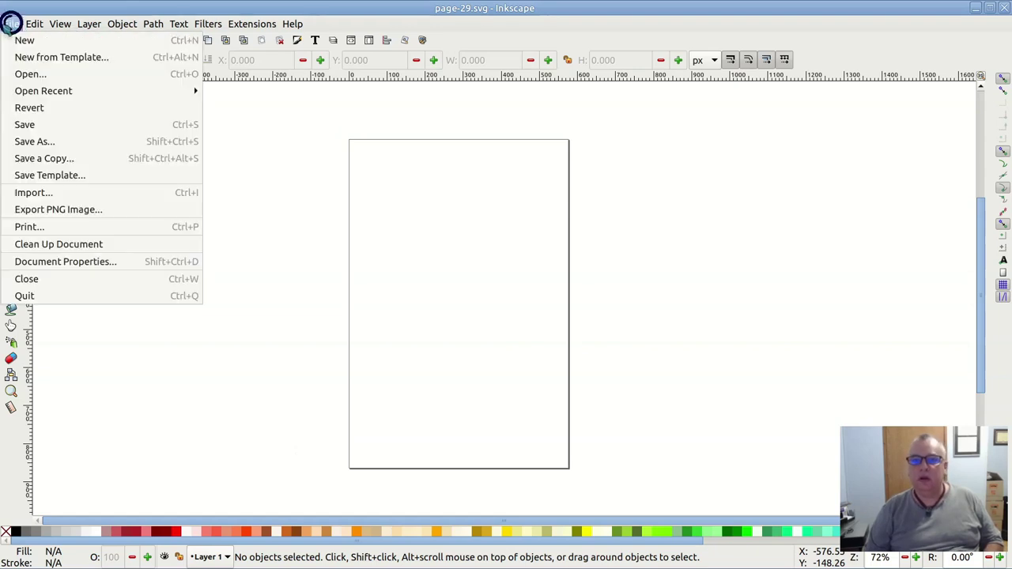
click(90, 194)
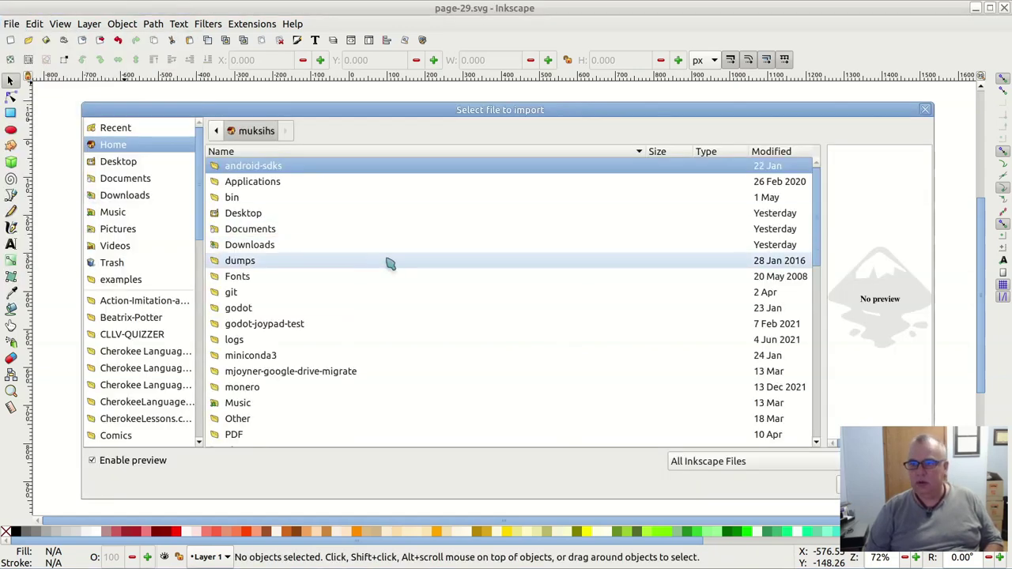
click(126, 178)
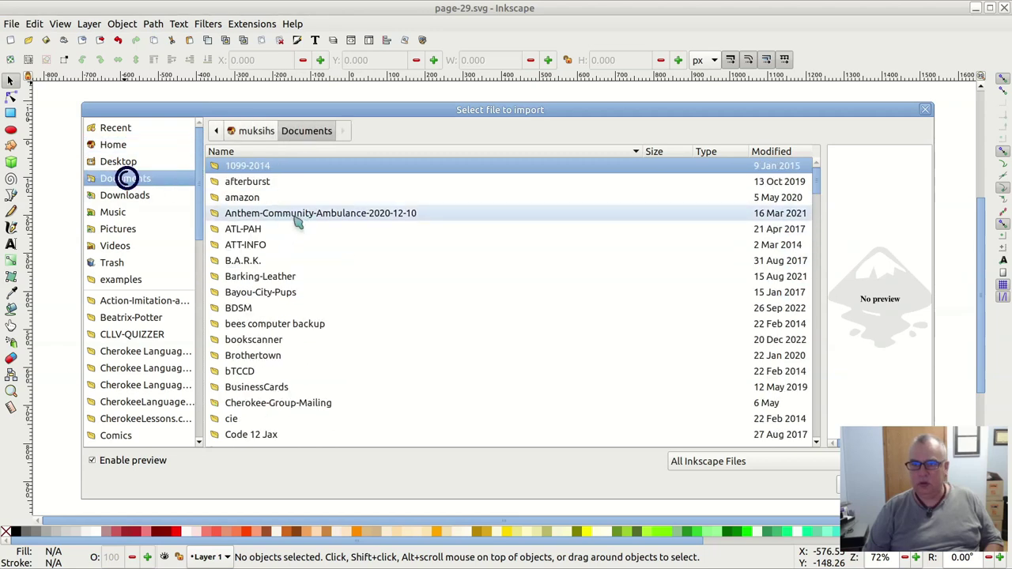
scroll(266, 352, down, 3)
double_click(261, 360)
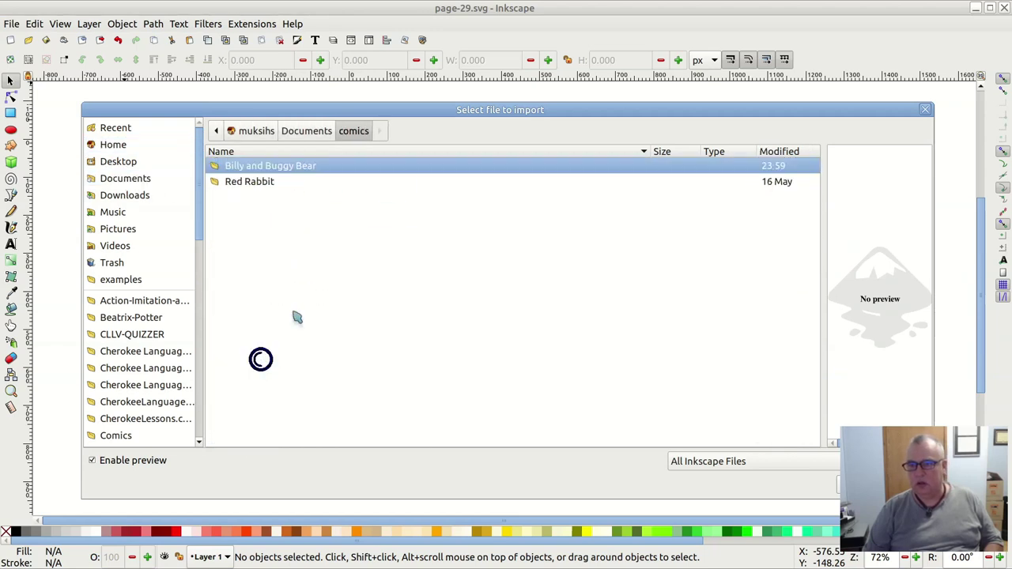
click(275, 170)
double_click(277, 172)
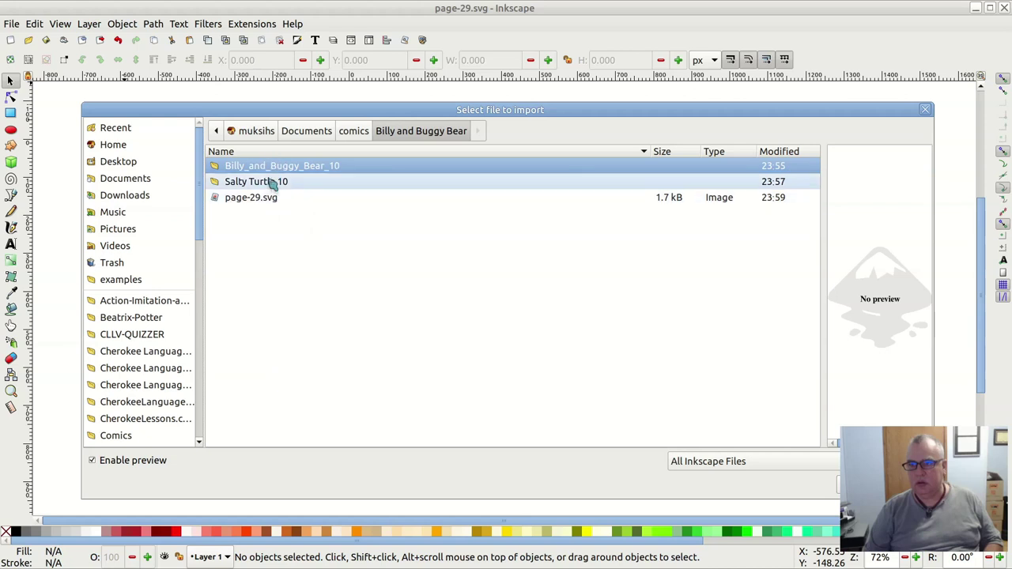
double_click(273, 182)
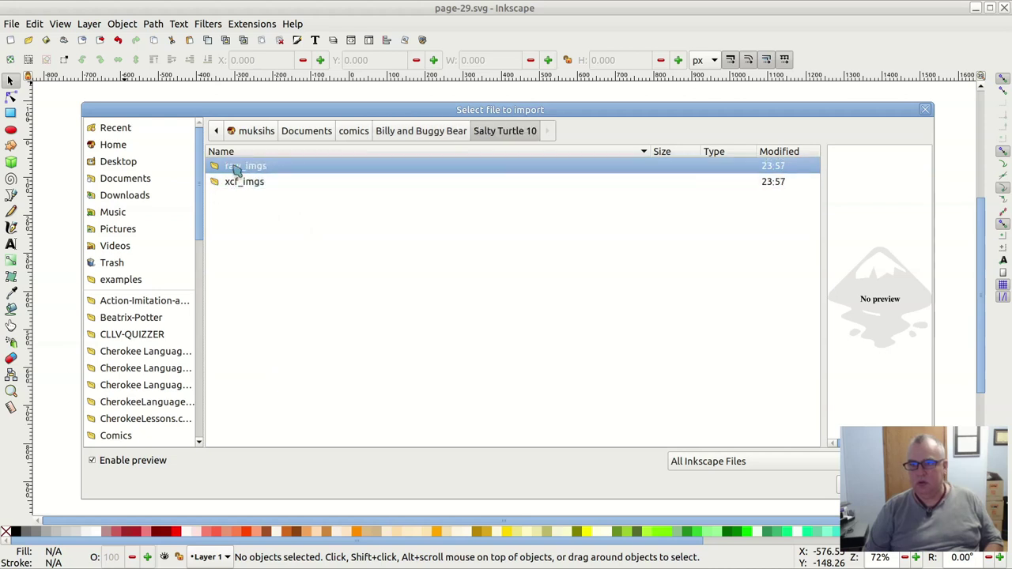
double_click(236, 170)
click(275, 166)
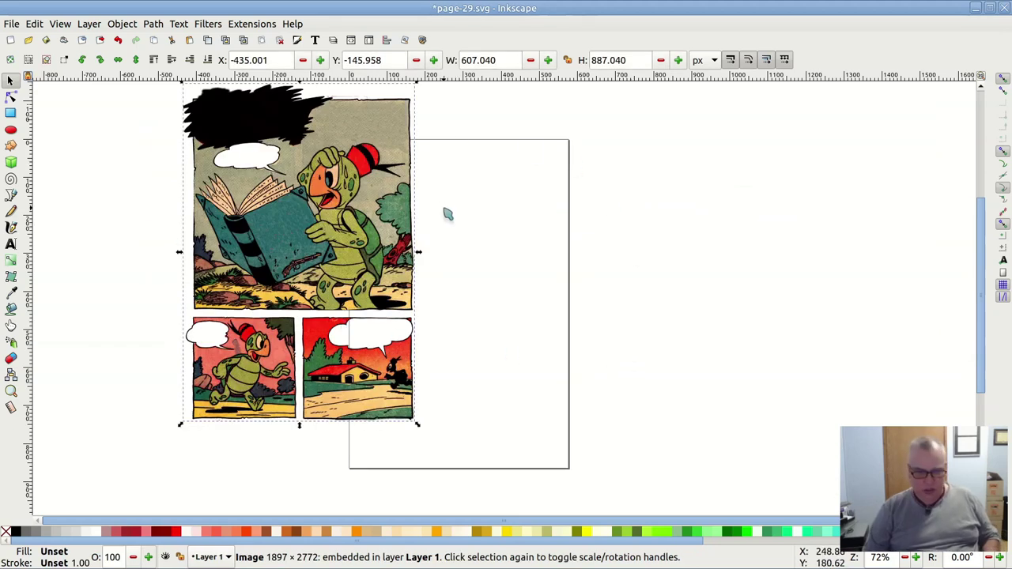
- Center the imported comic image horizontally and vertically relative to the page, and deselect it
key(ctrl+shift+a)
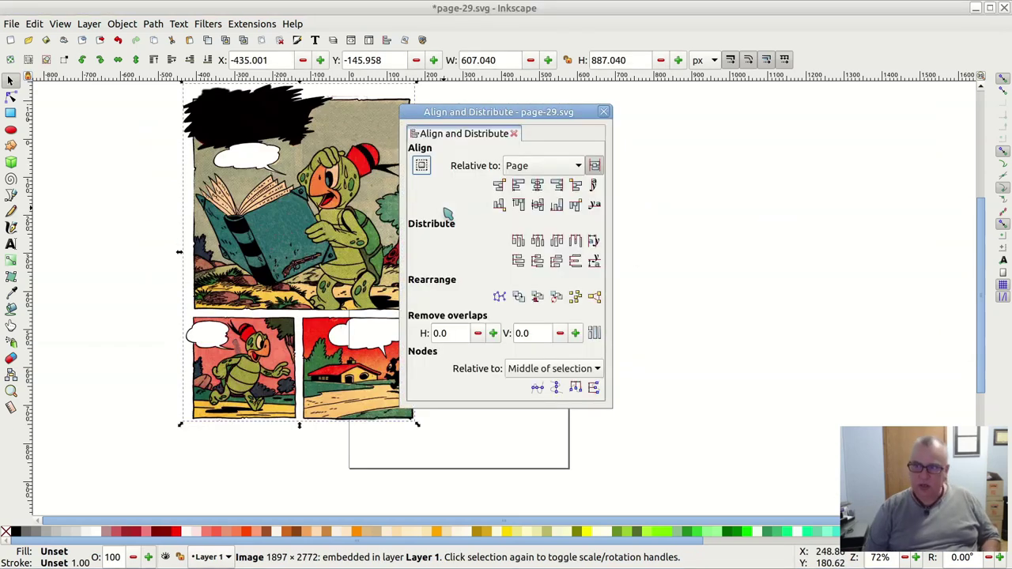
click(536, 185)
click(537, 204)
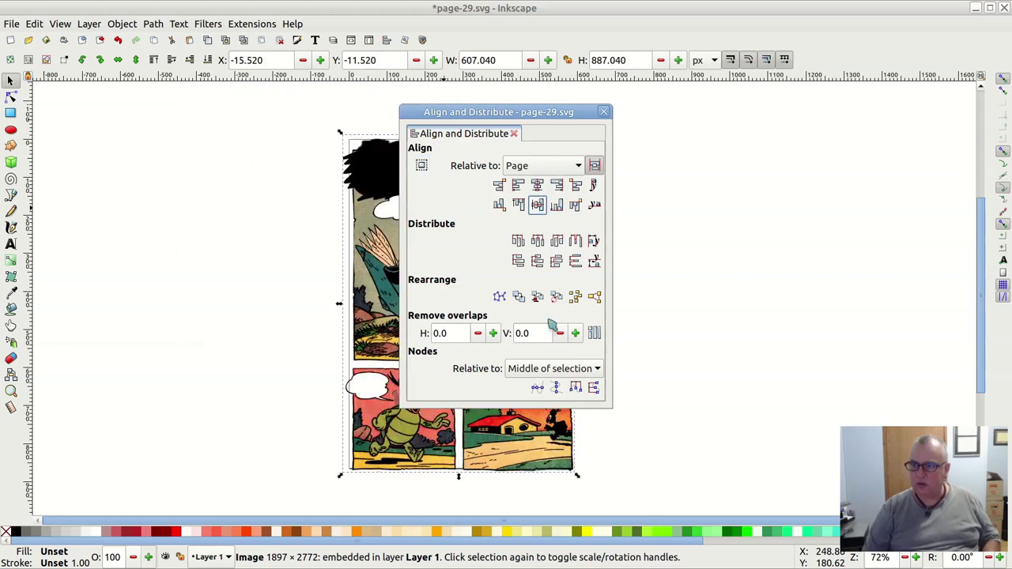
drag(497, 116, 717, 118)
click(603, 396)
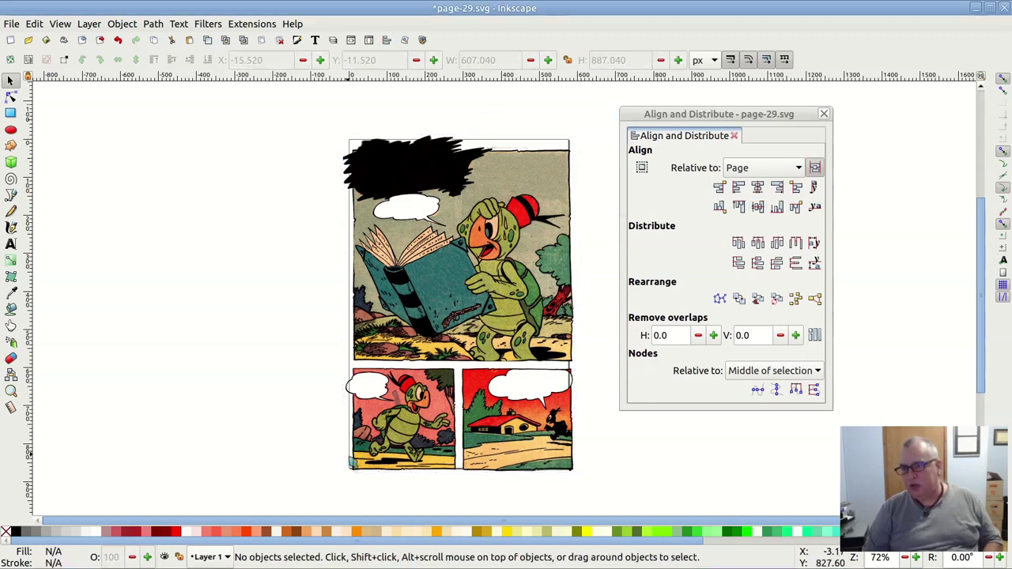
- Position the imported comic image at X 0 px and Y 0 px
click(406, 164)
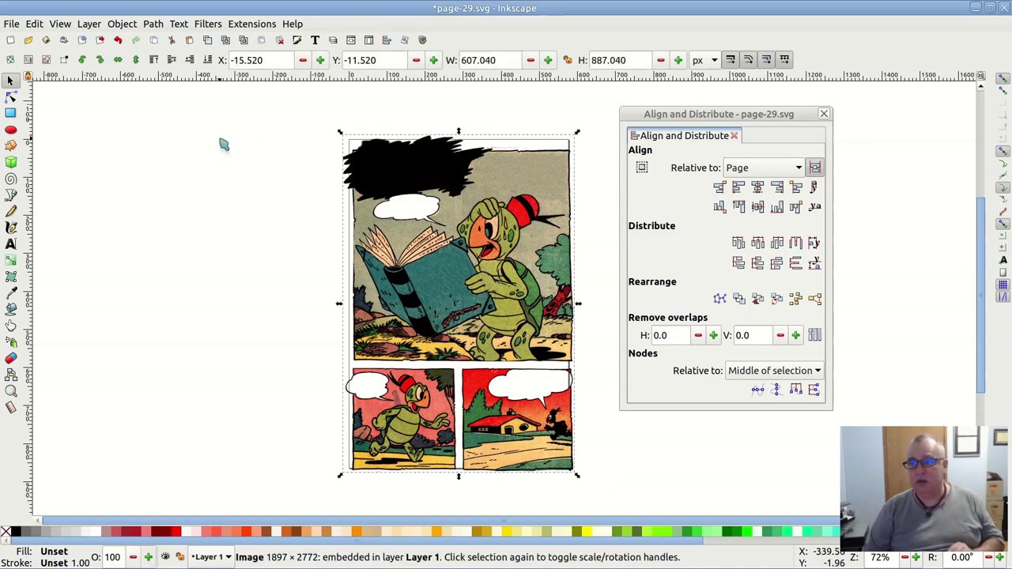
click(275, 60)
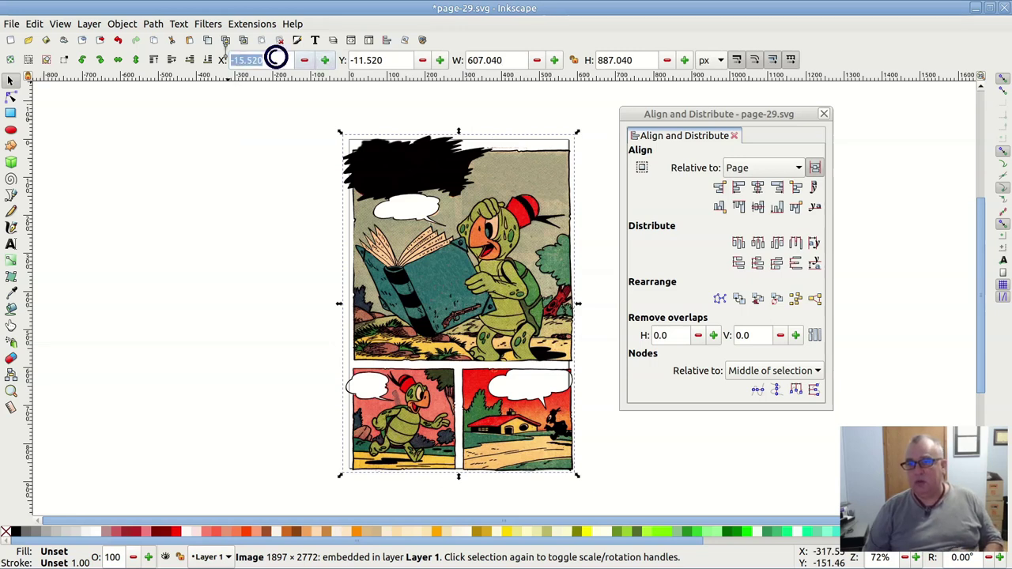
text(0)
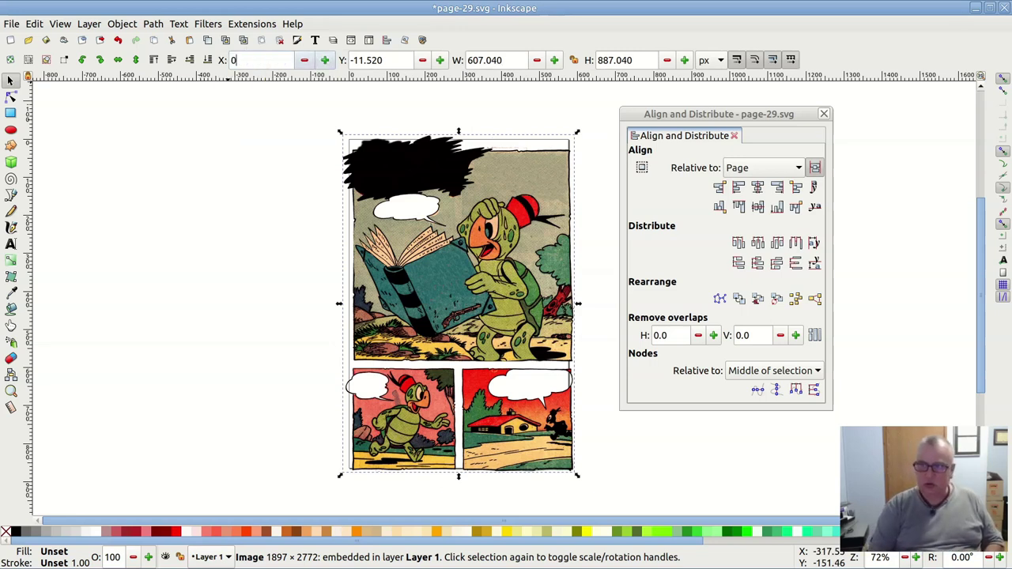
key(Tab)
text(0)
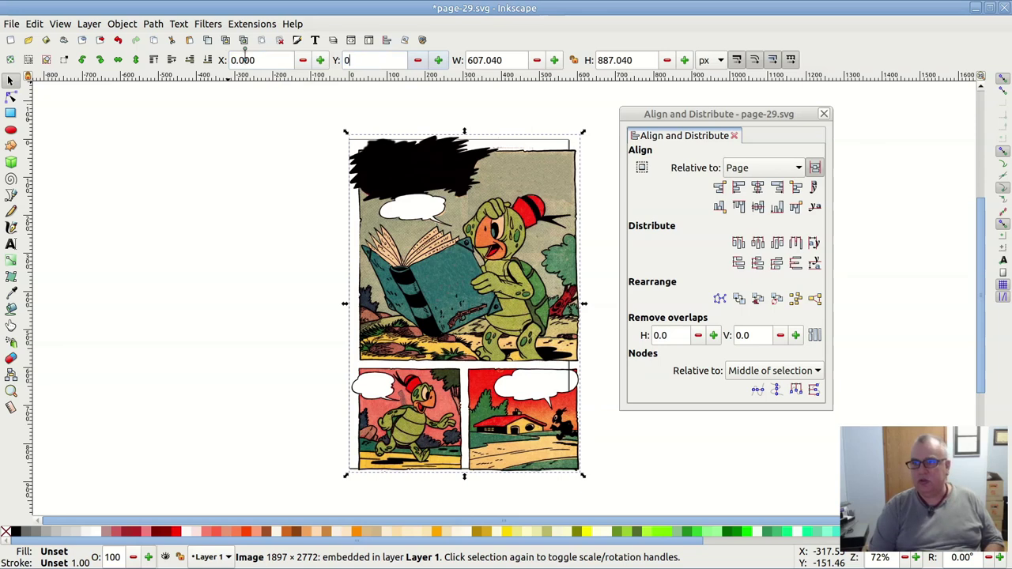
key(Tab)
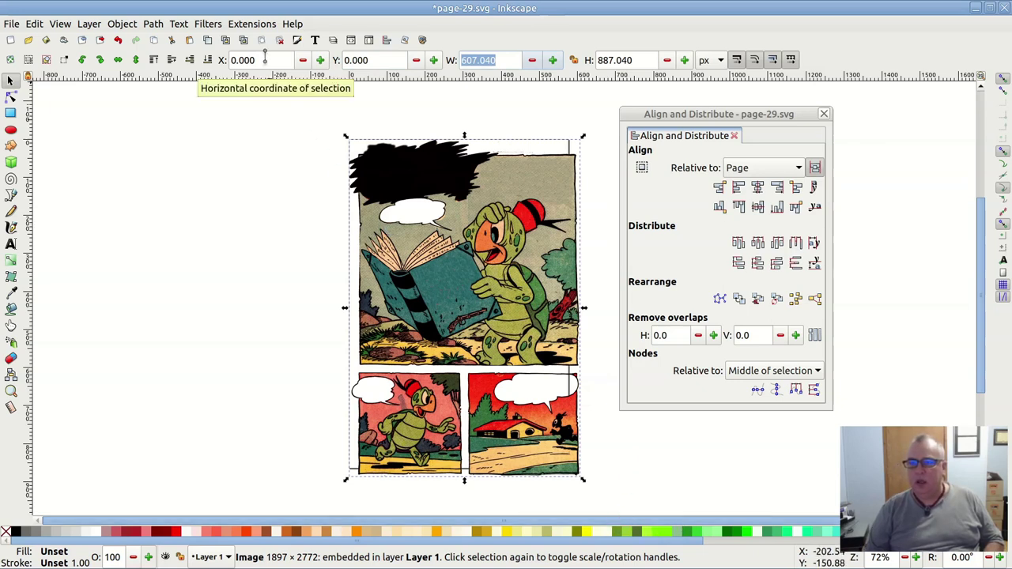
- Switch the measurement unit to inches and position the comic image at X 0.5 in and Y 0.5 in
click(704, 60)
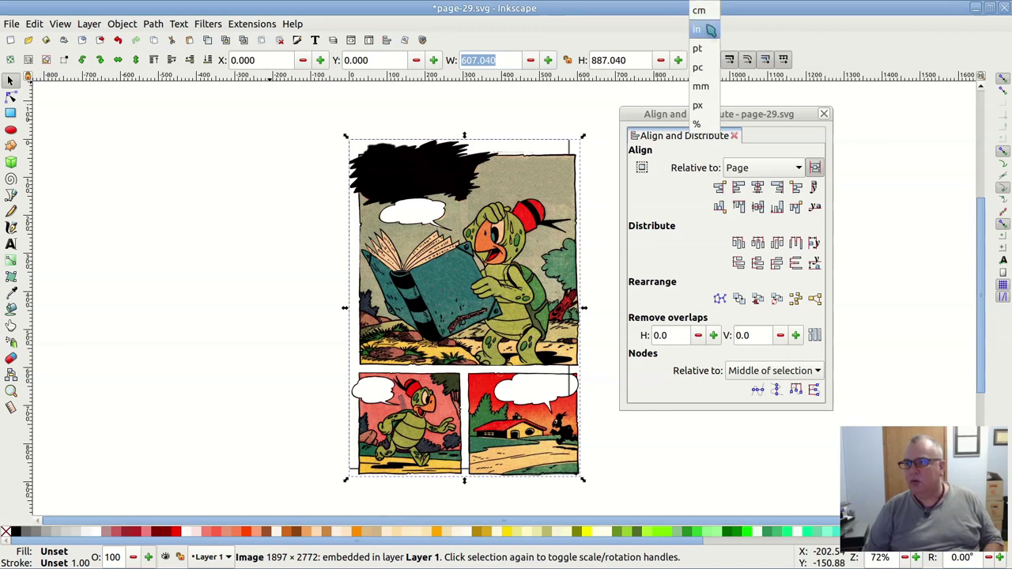
click(707, 23)
triple_click(264, 60)
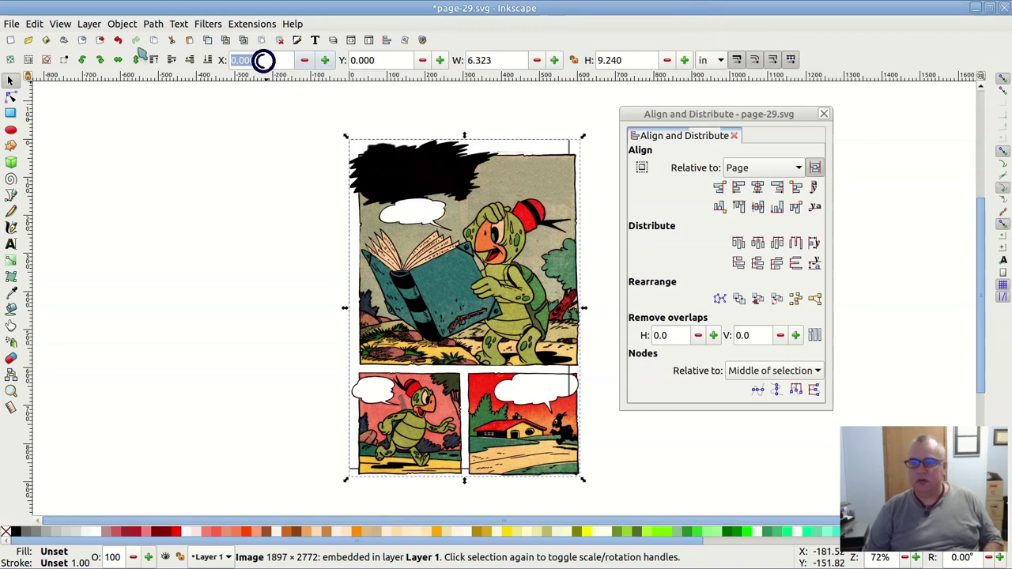
text(0.5)
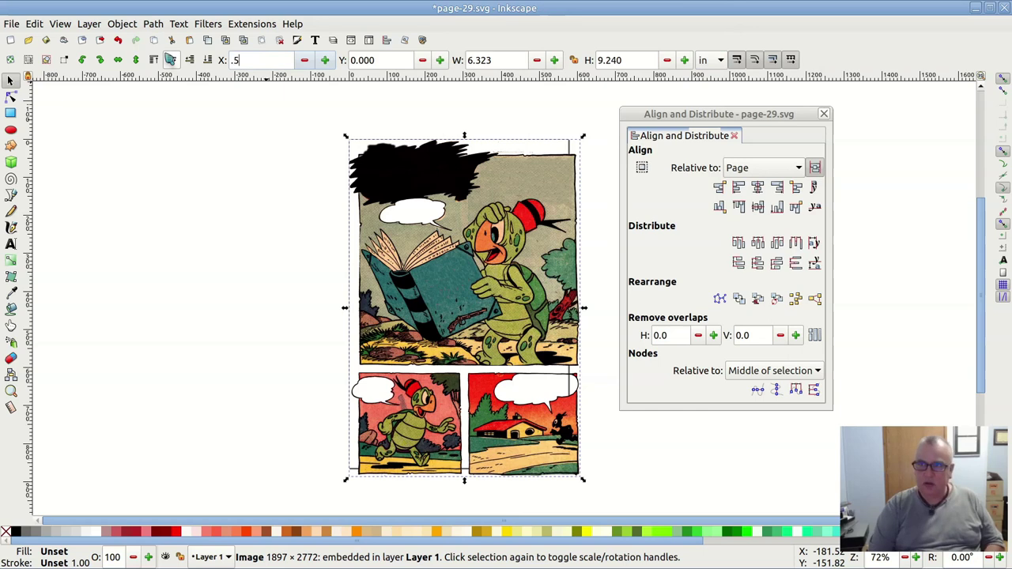
key(Tab)
text(.5)
key(Tab)
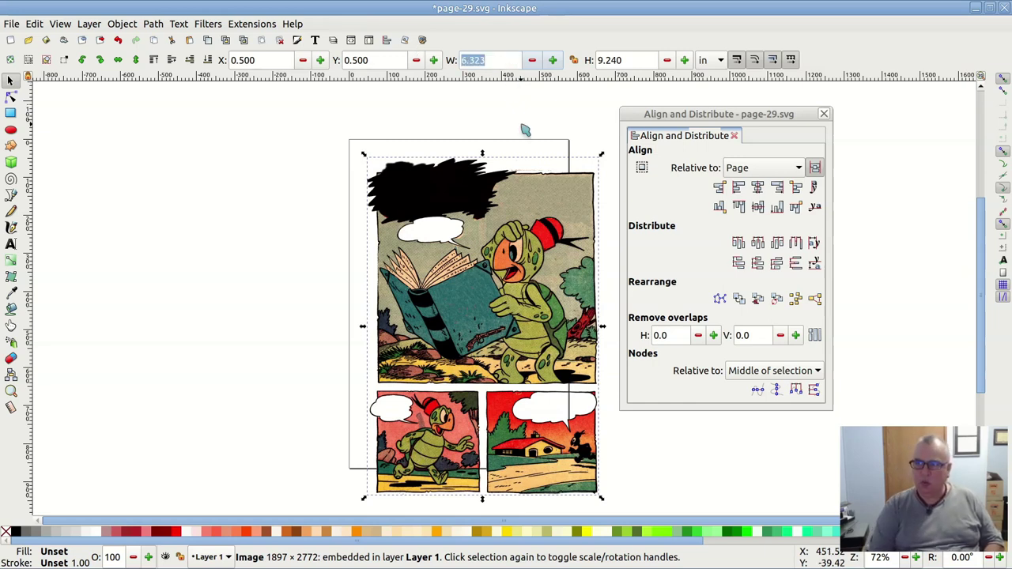
- Lock the comic image's aspect ratio and set its width to 5 in
click(574, 60)
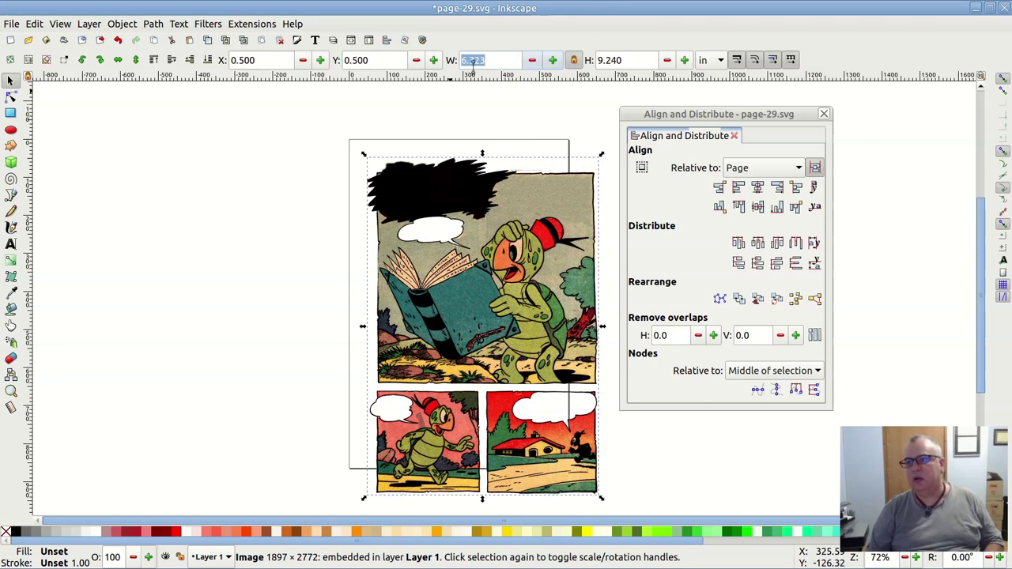
key(Return)
click(501, 61)
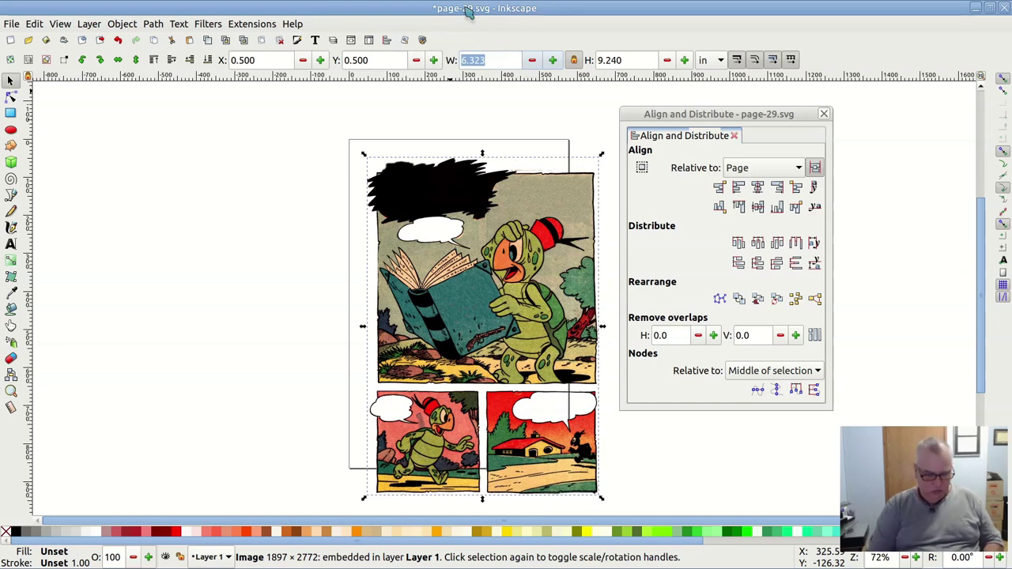
text(5)
key(Return)
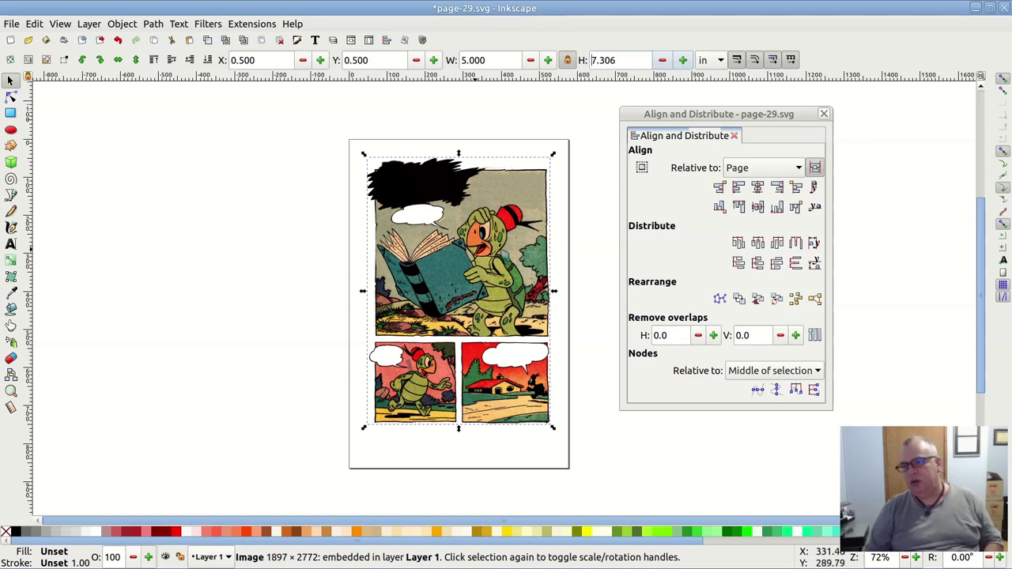
- Center the comic image vertically on the page, deselect it and close the Align and Distribute dialog
click(760, 207)
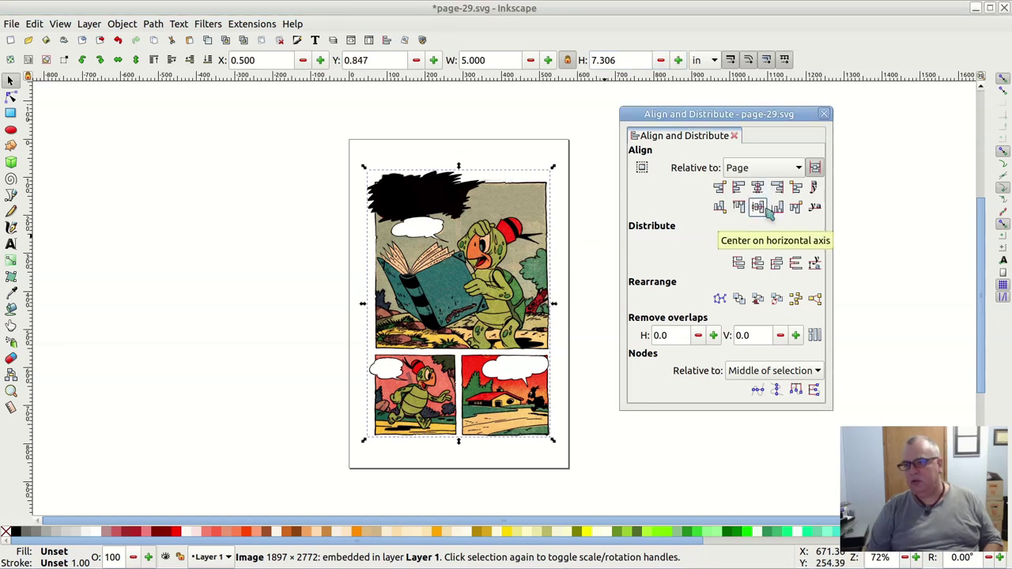
click(601, 245)
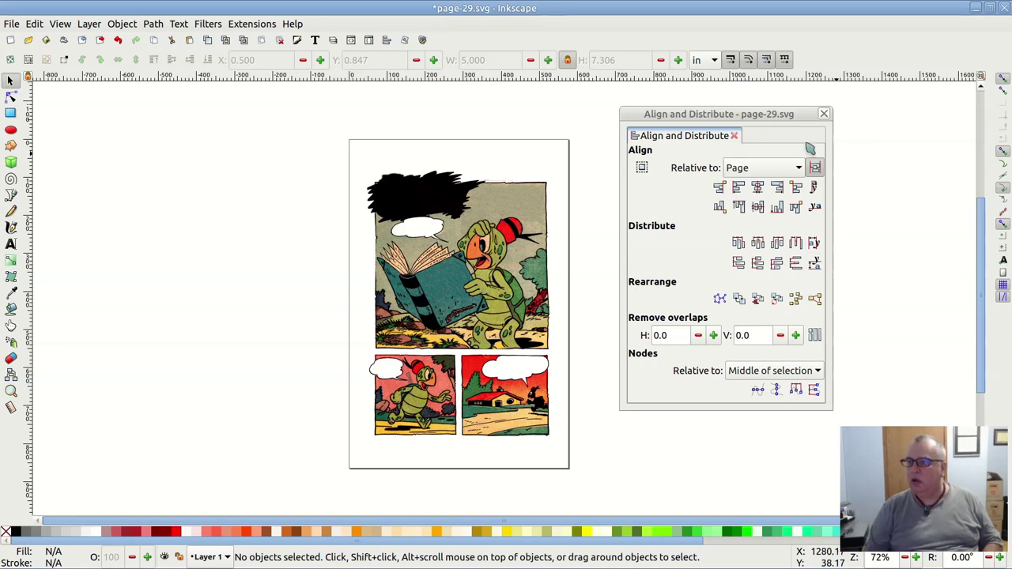
click(823, 115)
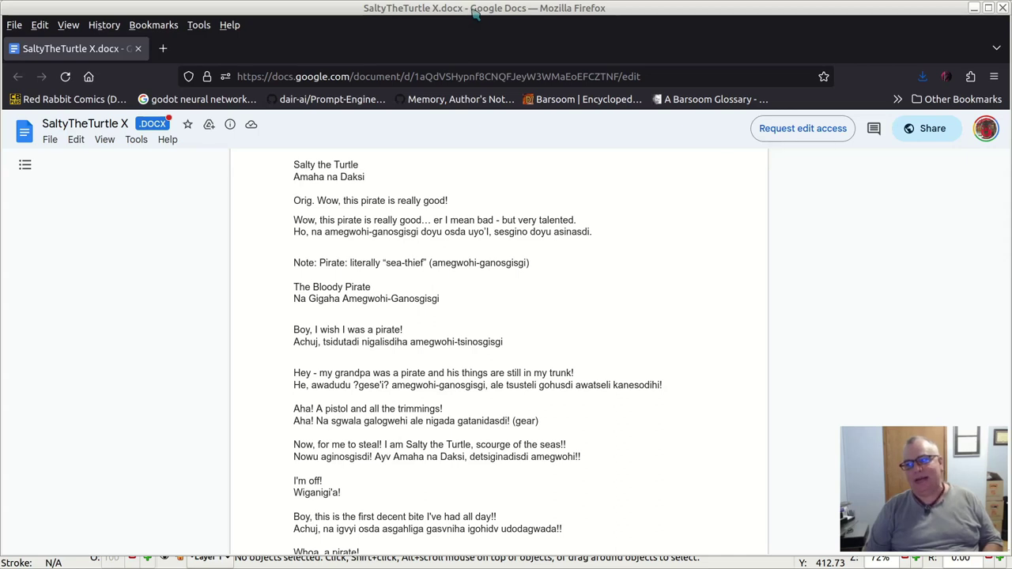
- Move the Firefox window with the SaltyTheTurtle X script down to uncover Inkscape and switch back to page-29.svg
drag(474, 9, 491, 282)
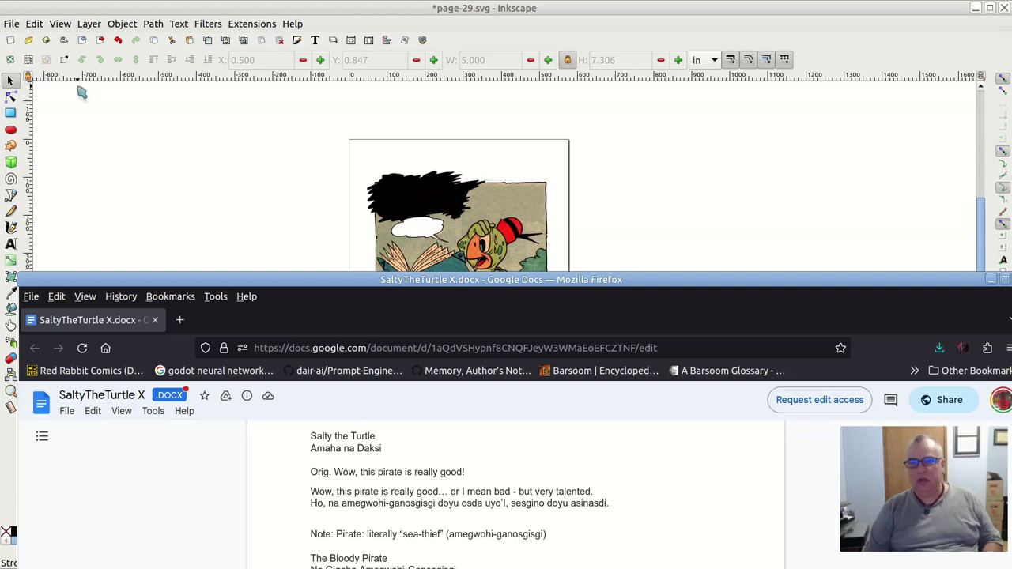
click(165, 157)
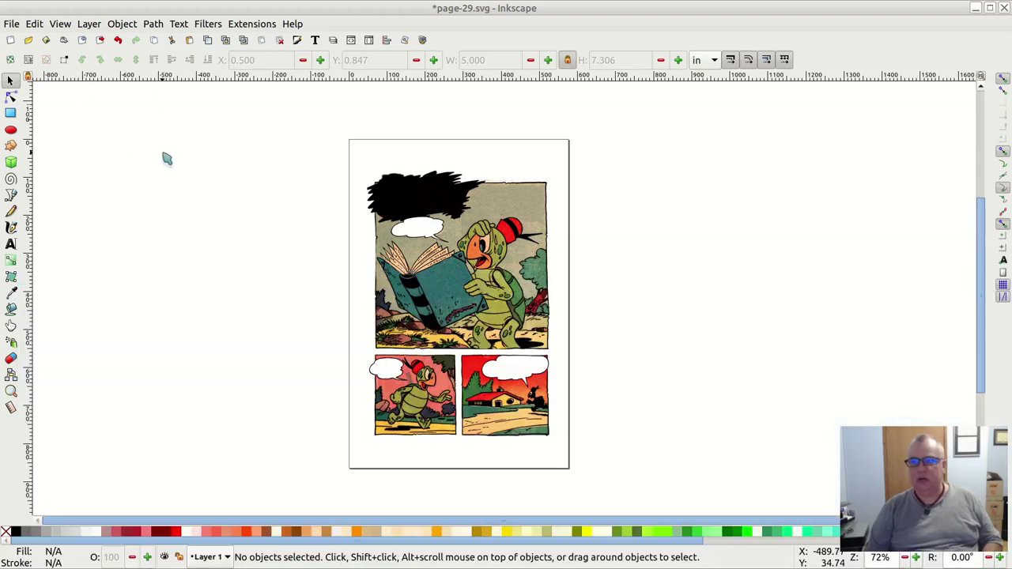
- Set CherokeeHandone at size 18 as the default text font and close the Text and Font dialog
click(314, 41)
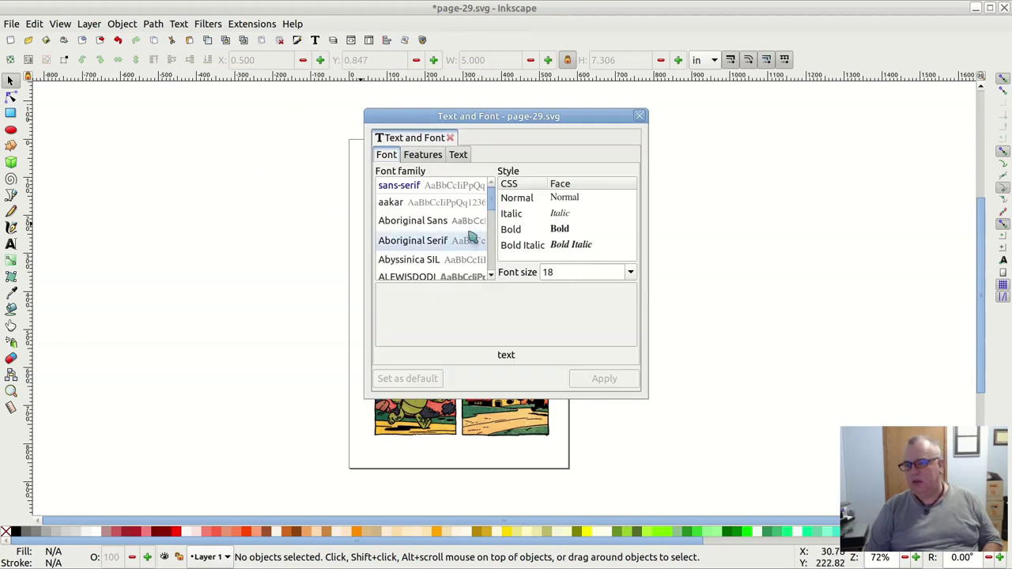
scroll(492, 201, down, 10)
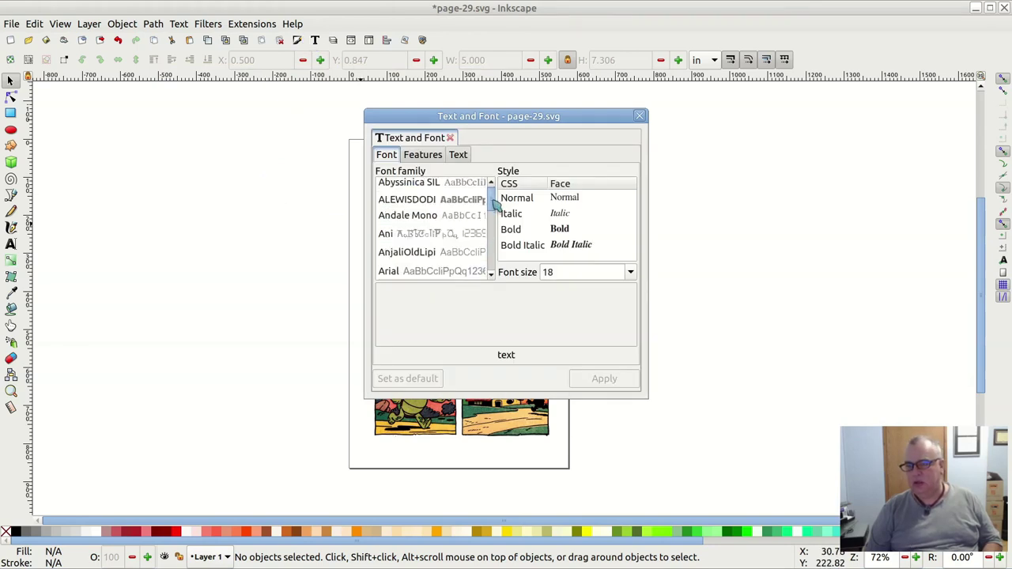
scroll(493, 198, up, 5)
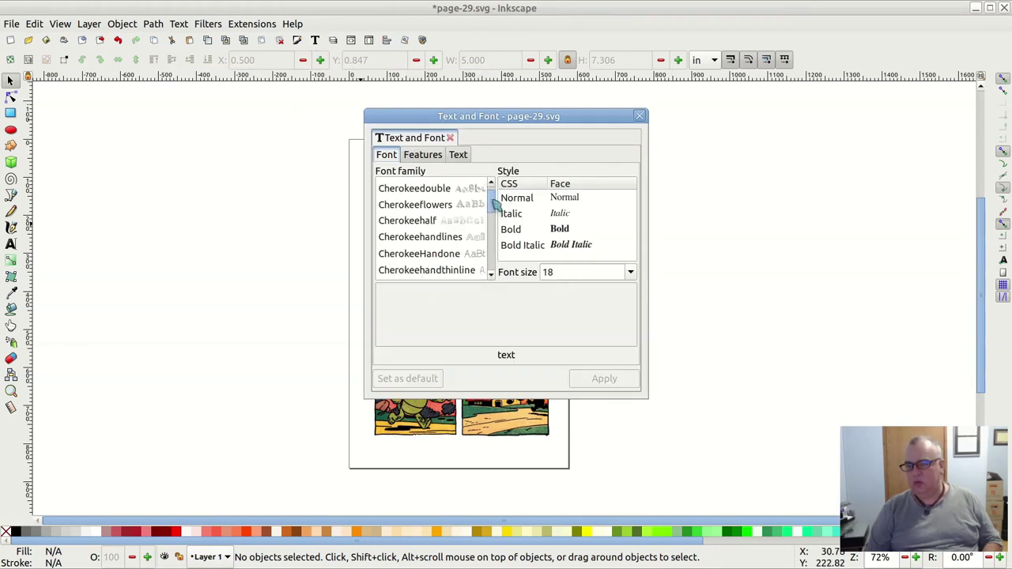
click(415, 253)
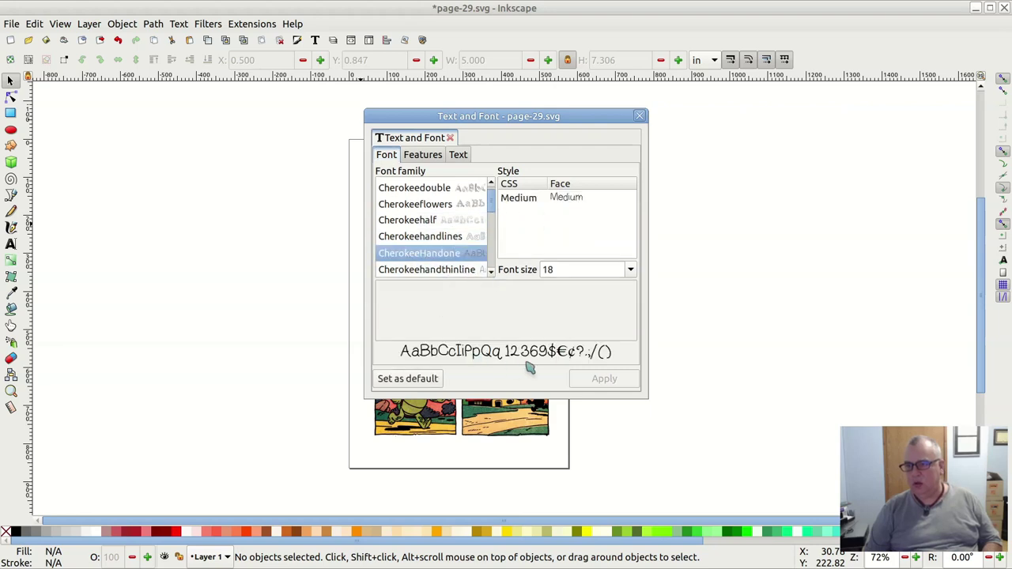
click(427, 380)
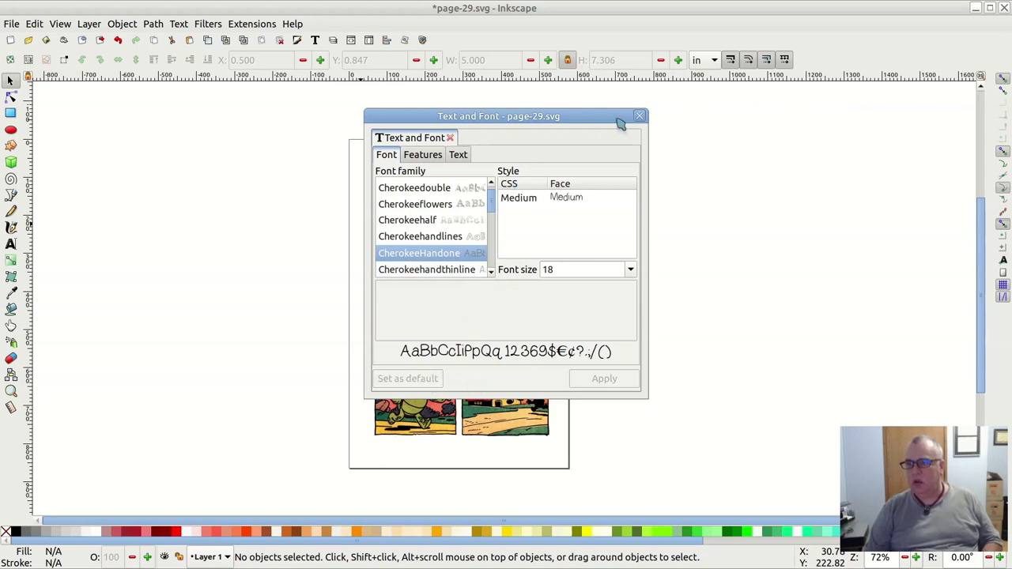
click(640, 117)
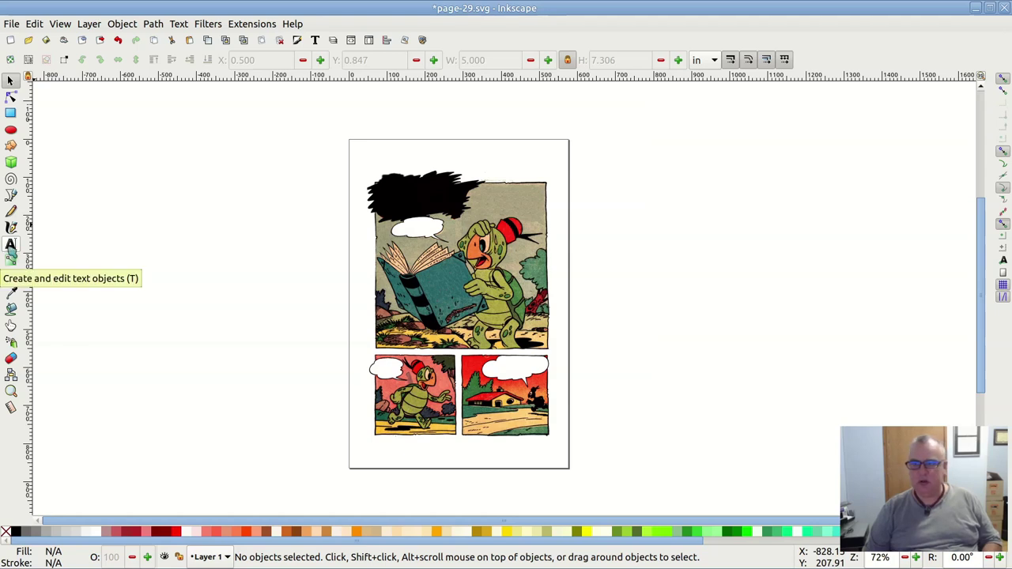
- Add the title "Amaha na Daksi" from the script in Cherokee syllabary on the canvas beside the page, and select the text object
click(11, 245)
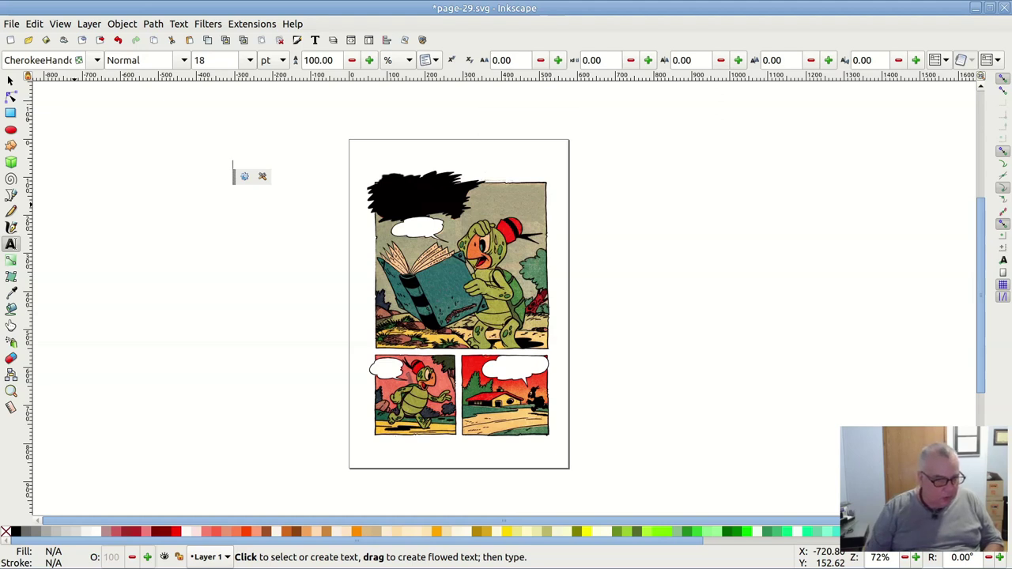
key(alt+Tab)
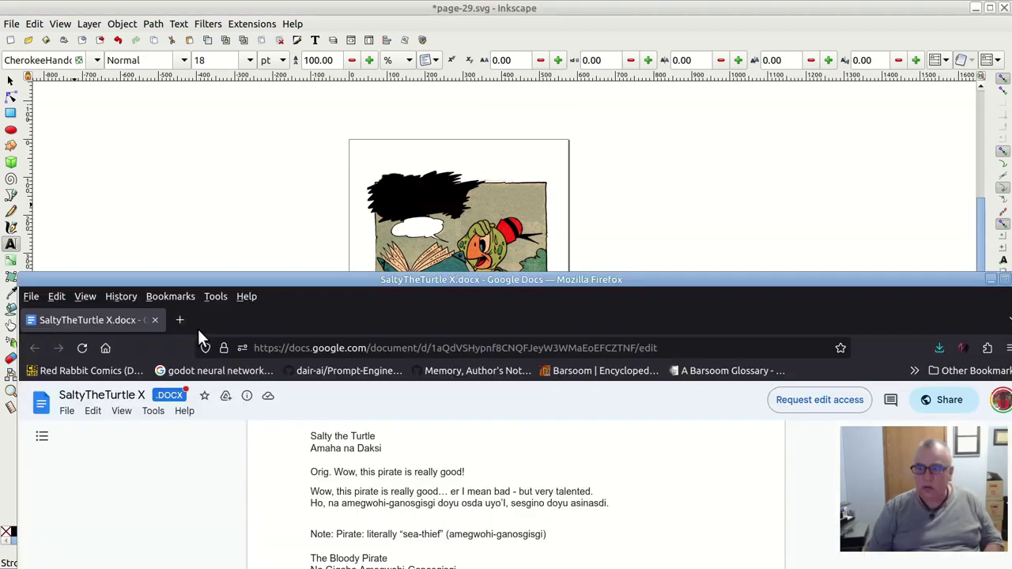
key(alt+Tab)
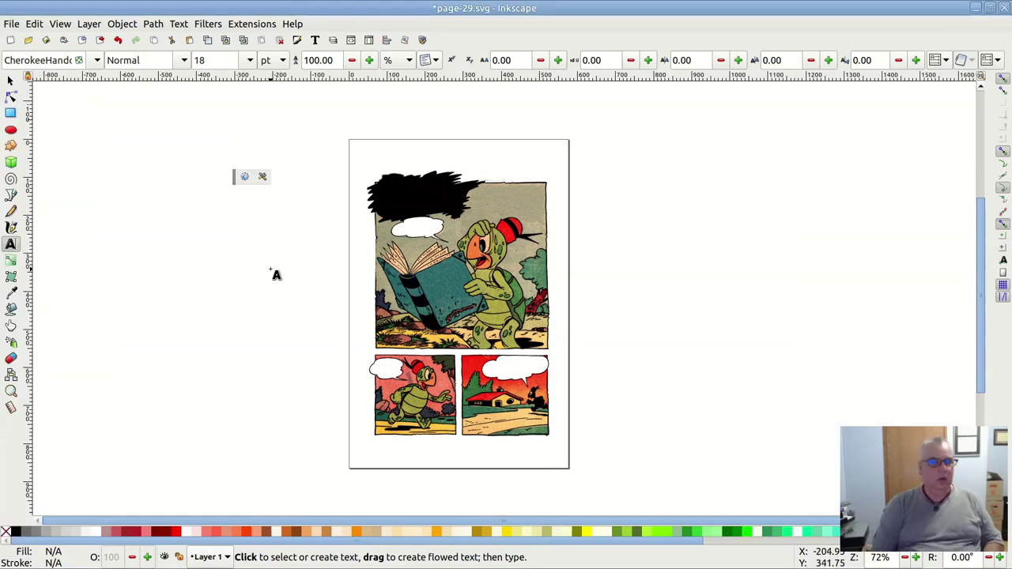
text(Dddd)
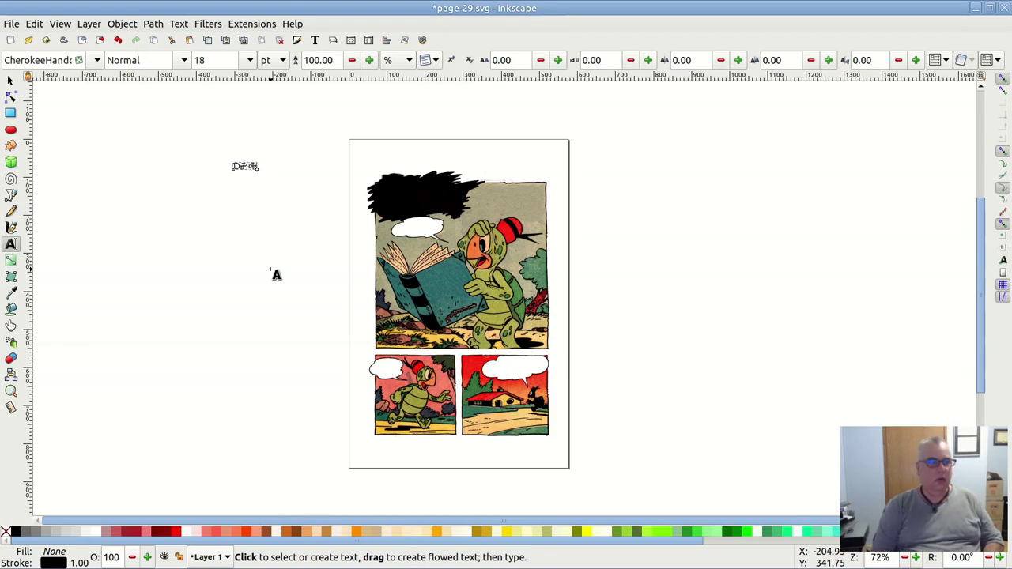
text( Ed)
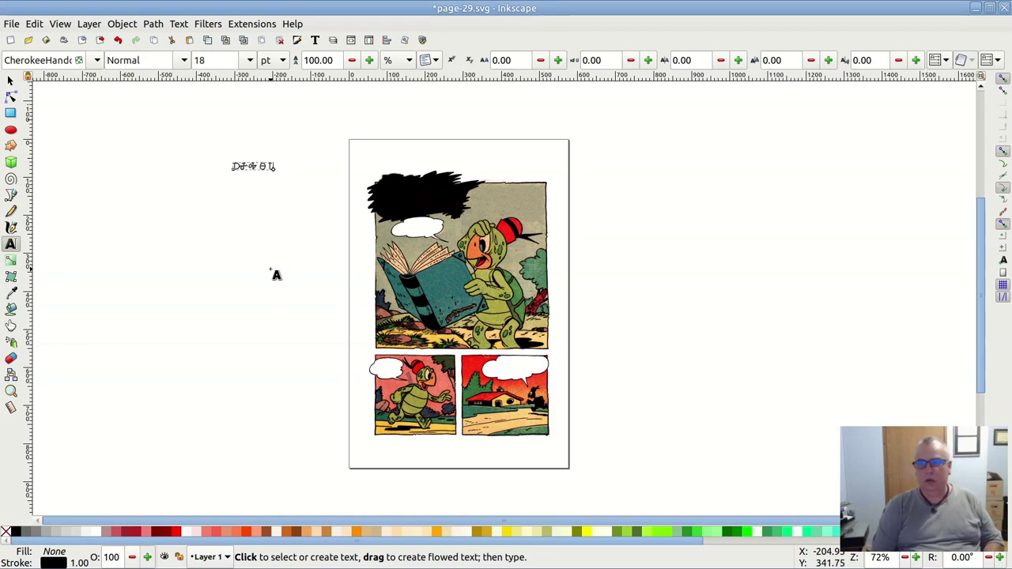
text(v)
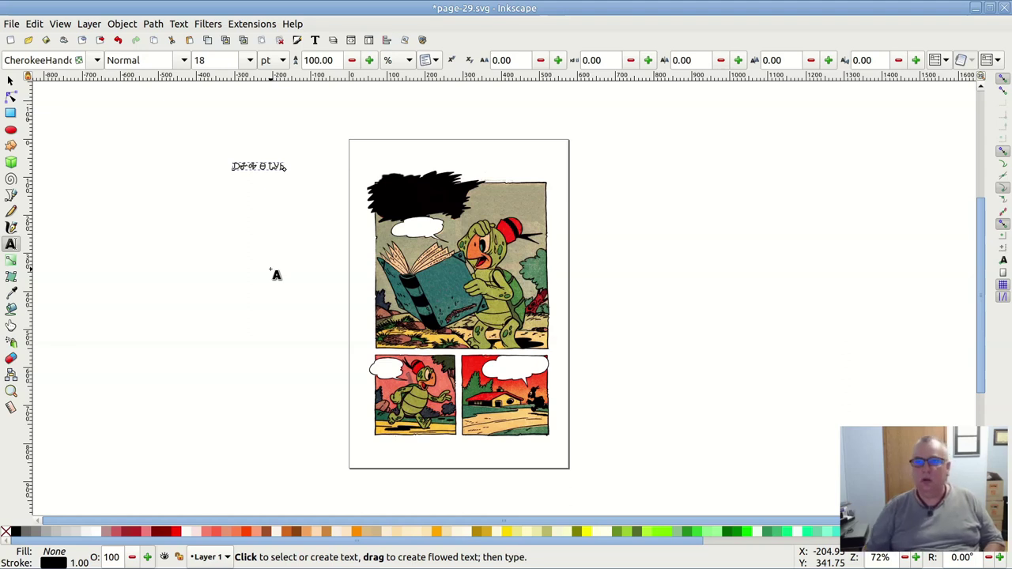
click(11, 80)
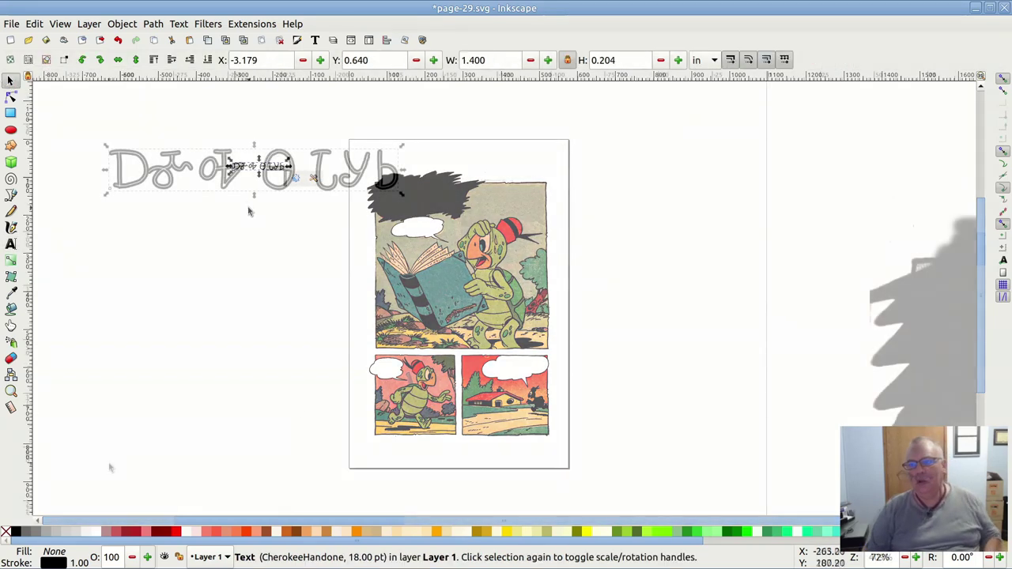
- Change the selected title text's font to DANISVDANVSGV in the Text and Font dialog and close the dialog
scroll(698, 327, up, 1)
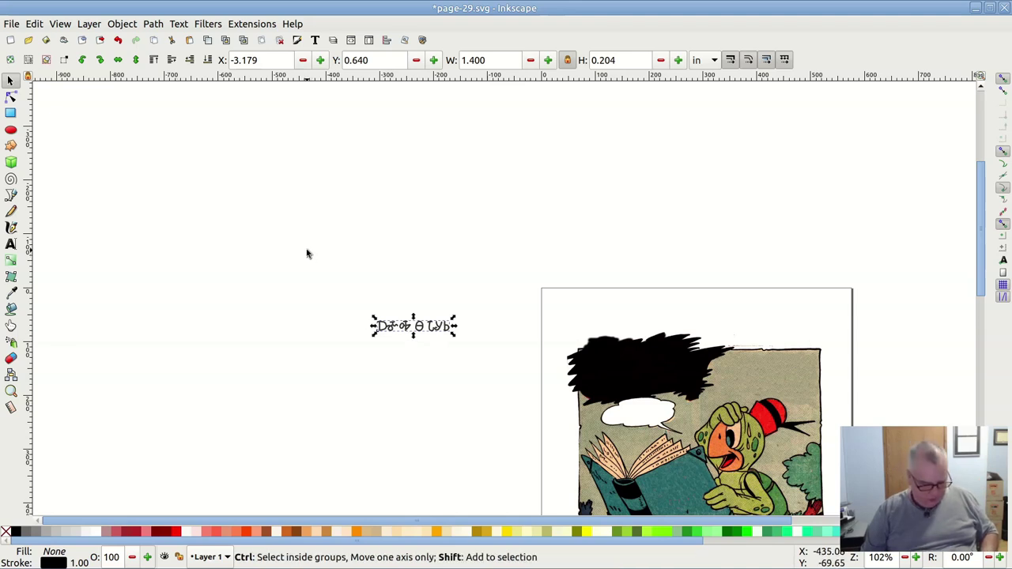
key(ctrl+shift+t)
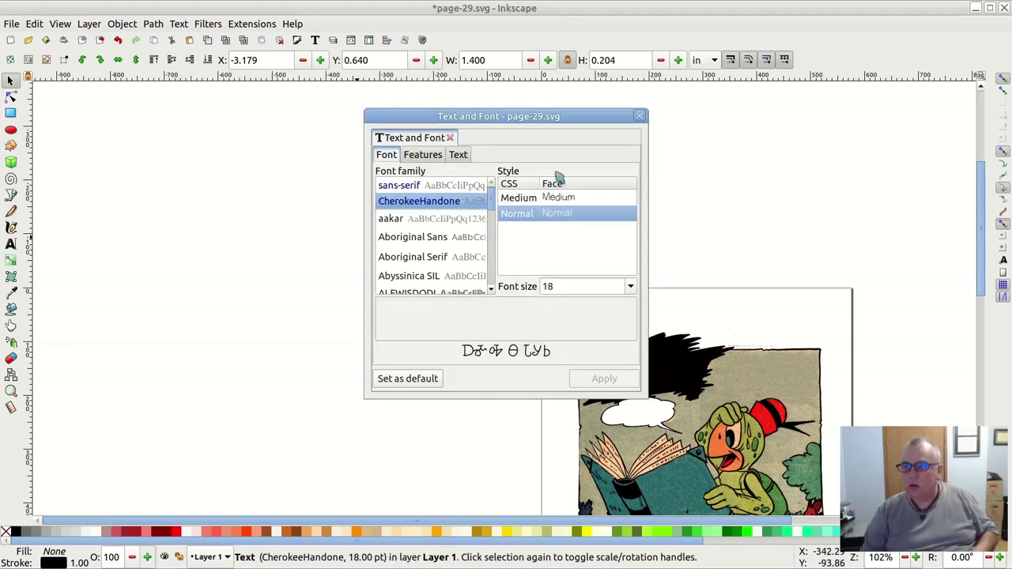
drag(560, 124, 305, 116)
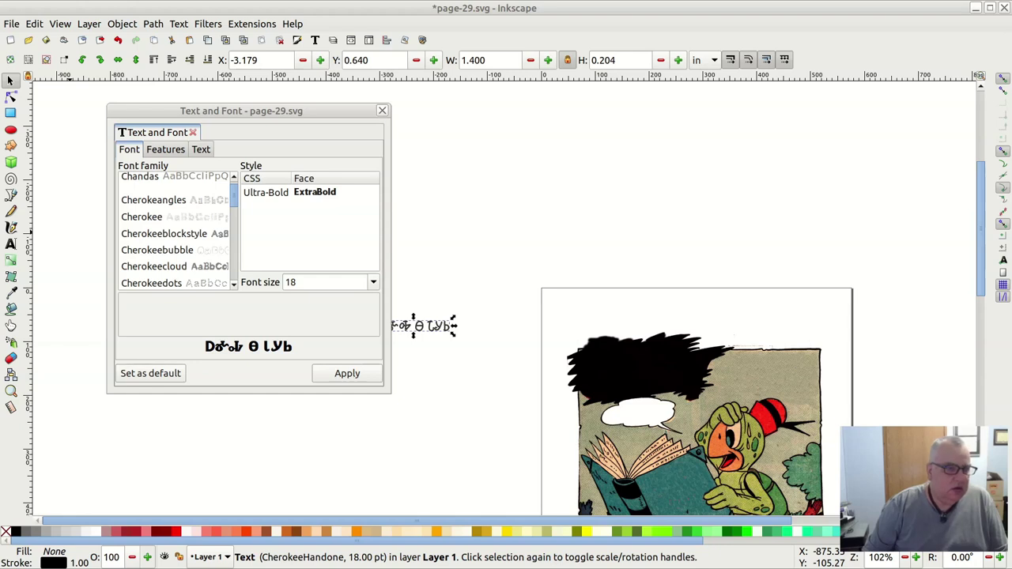
mouse_move(236, 199)
mouse_down()
mouse_move(235, 218)
mouse_move(236, 203)
mouse_up()
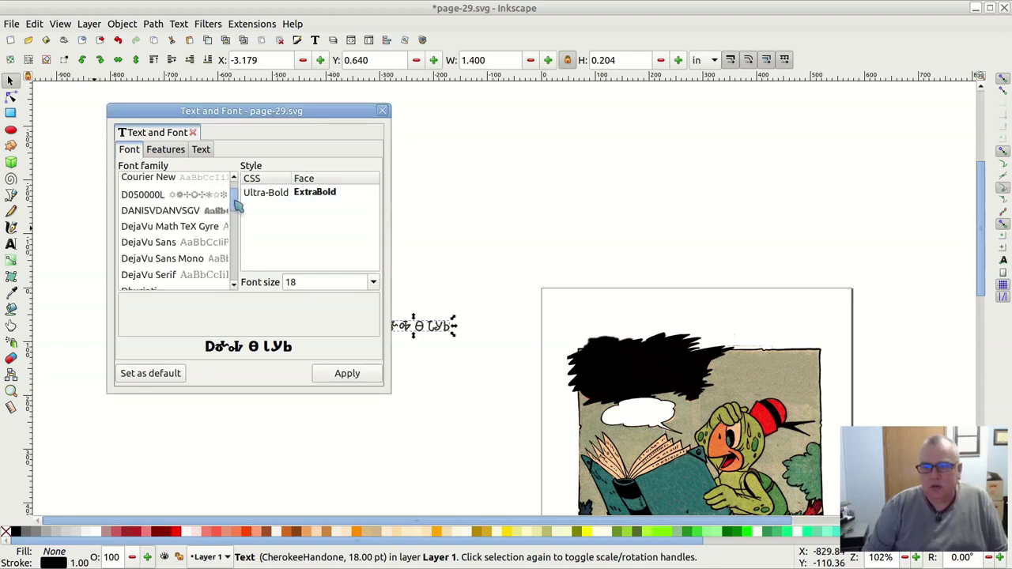
click(170, 210)
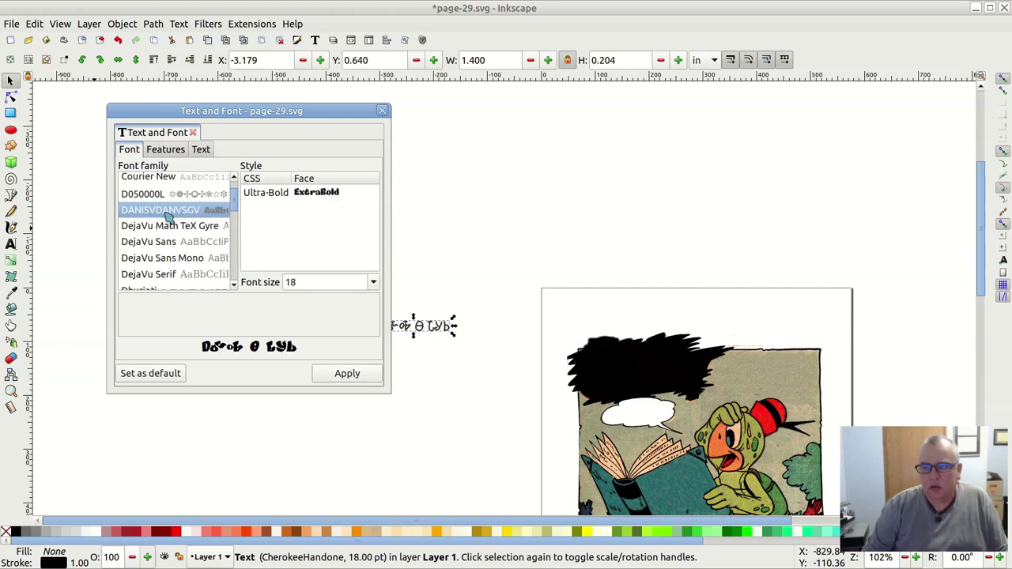
click(339, 374)
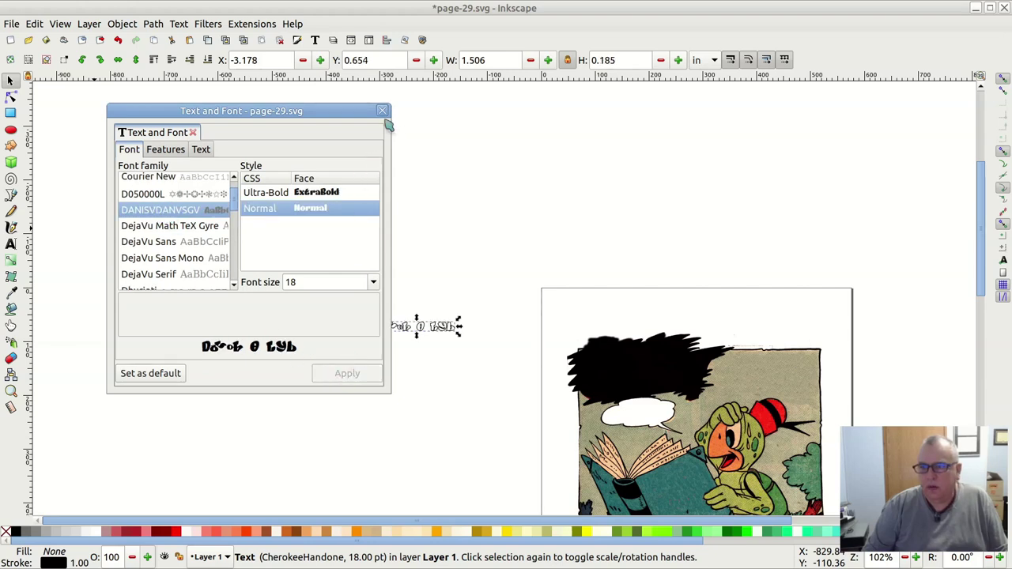
click(382, 111)
- Give the title text a white fill and a black stroke
scroll(434, 314, up, 2)
scroll(434, 314, up, 4)
scroll(434, 314, down, 4)
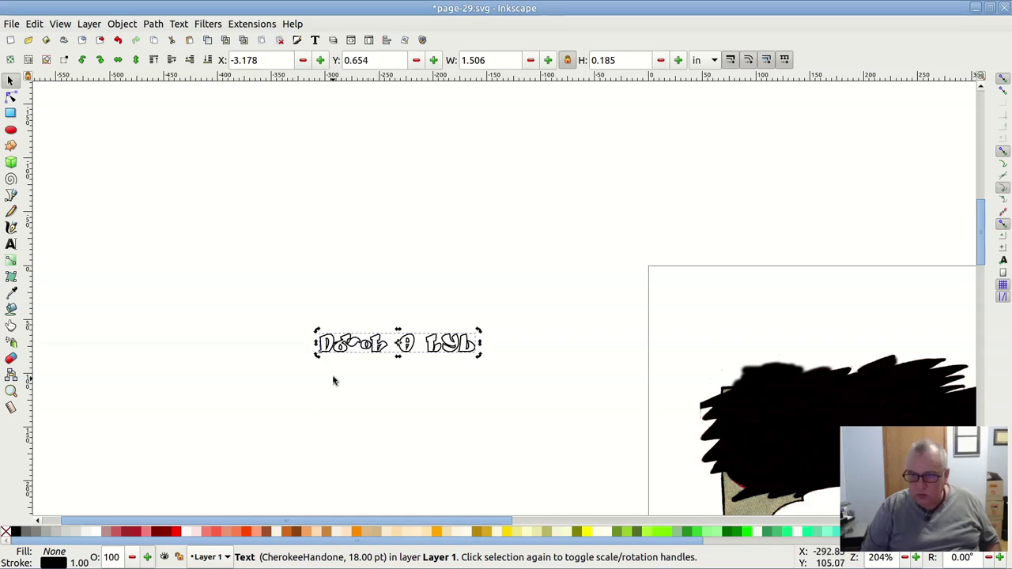
click(331, 341)
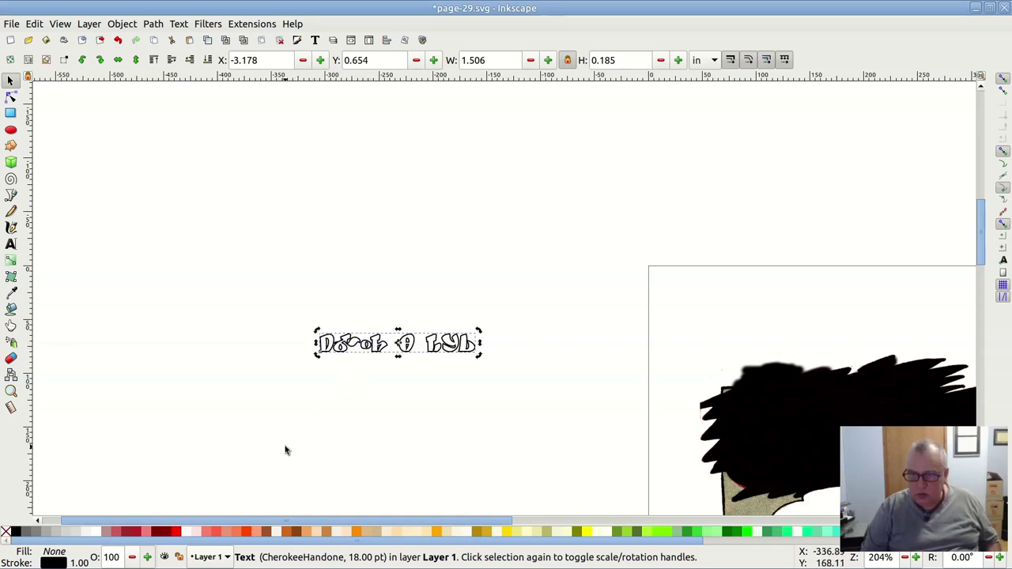
click(94, 532)
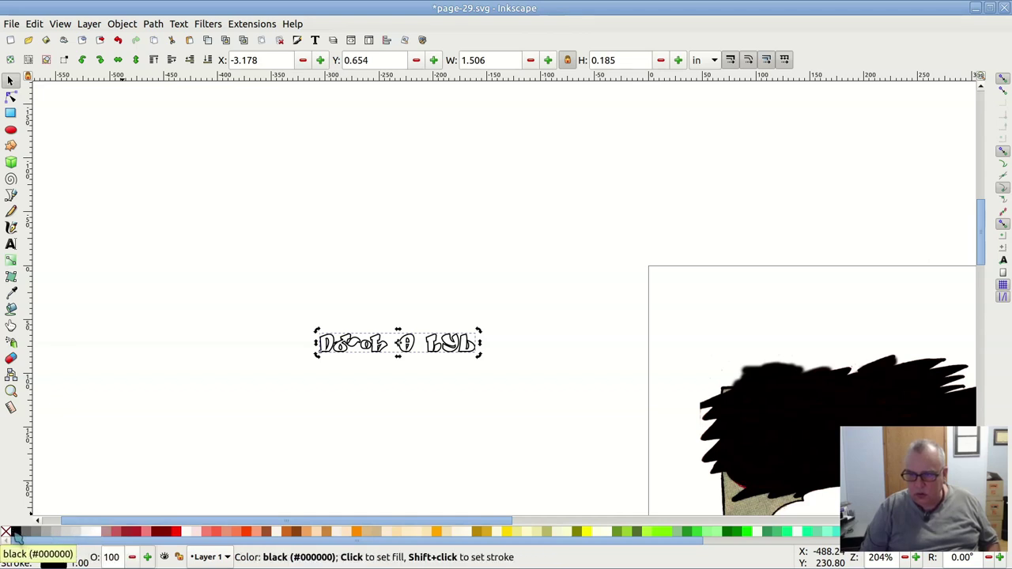
shift+click(16, 533)
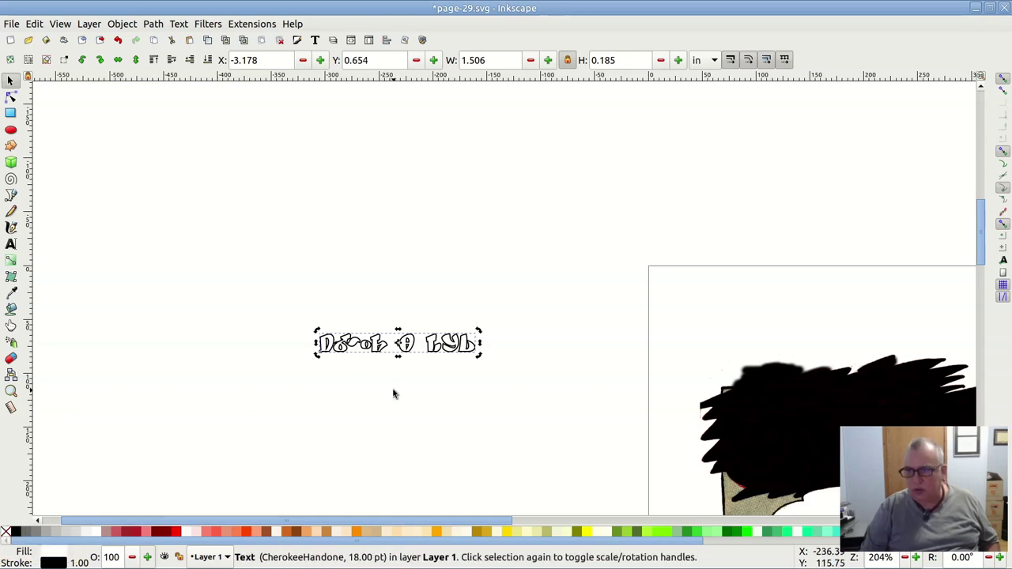
- Move the title text onto the black splash of the first panel, at about X 0.82 in, Y 1.31 in
drag(373, 355, 785, 423)
ctrl+scroll(691, 490, down, 2)
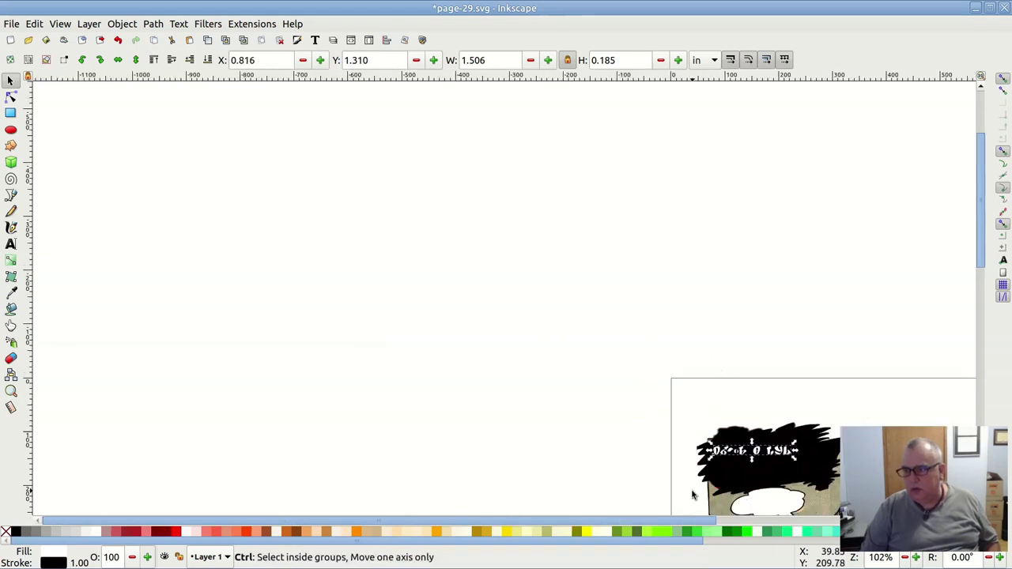
ctrl+scroll(759, 494, up, 5)
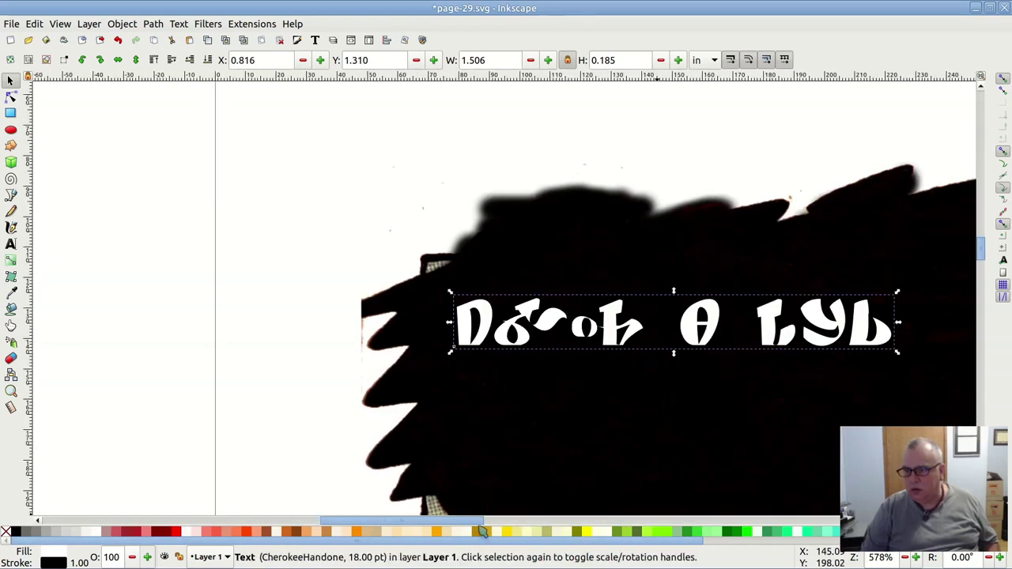
scroll(470, 527, right, 5)
scroll(469, 527, left, 3)
ctrl+scroll(509, 456, down, 2)
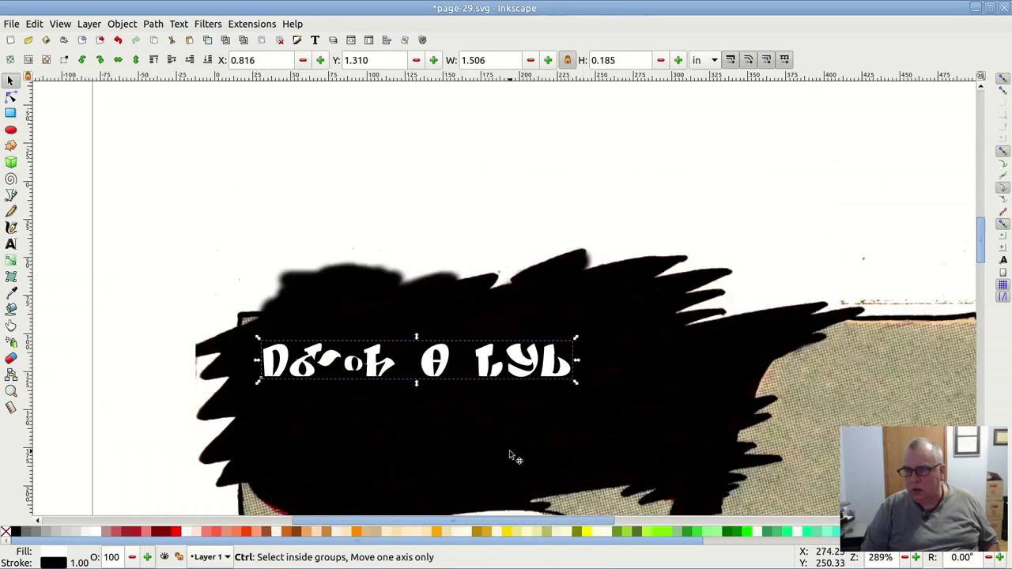
scroll(509, 454, down, 5)
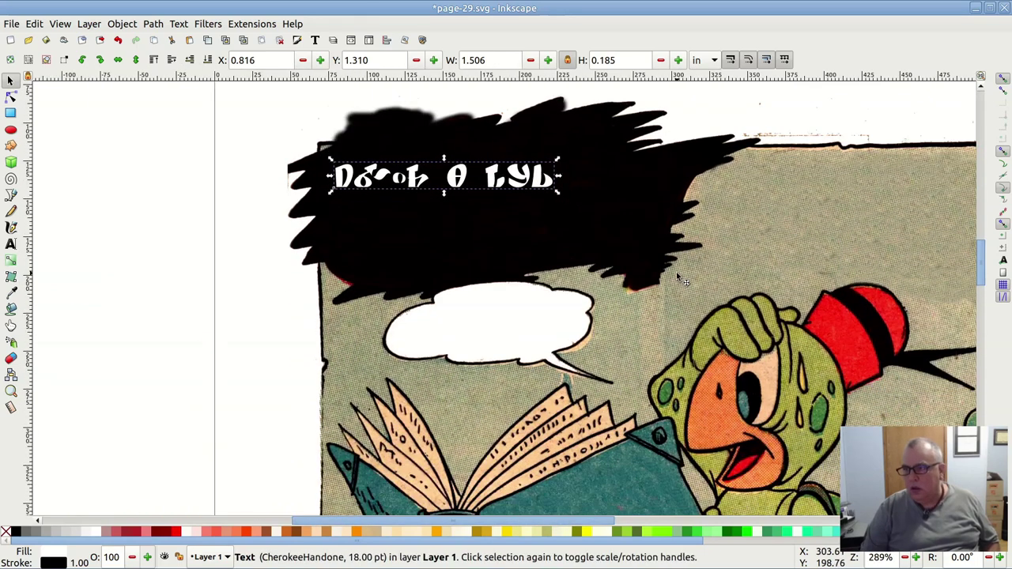
ctrl+scroll(671, 289, down, 1)
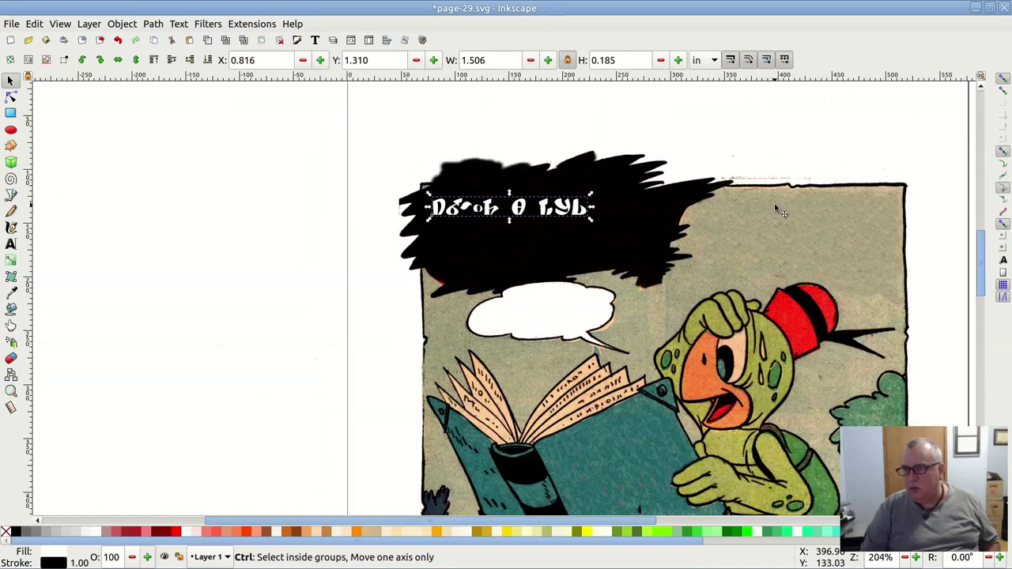
double_click(498, 206)
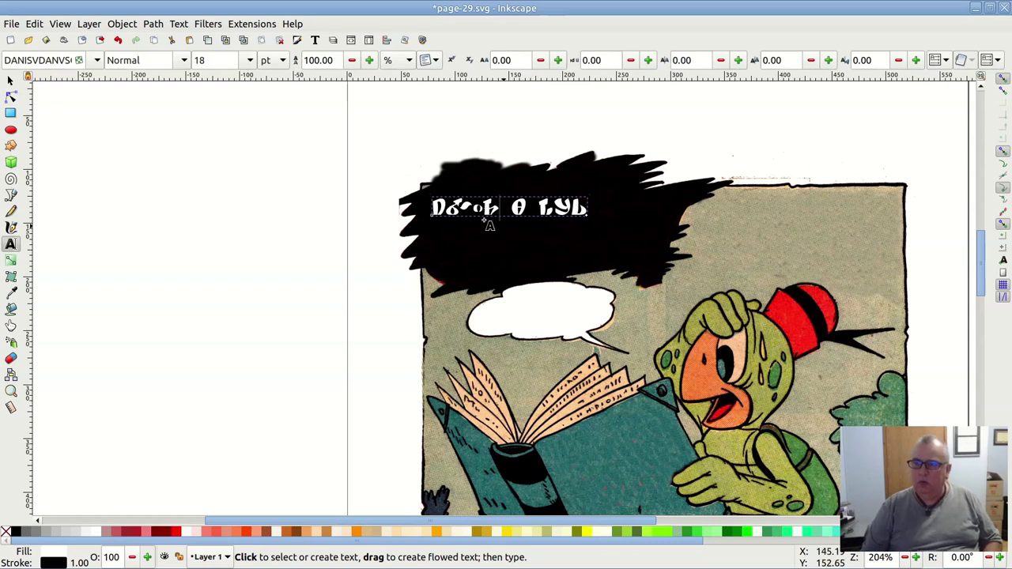
click(12, 79)
click(219, 199)
click(512, 212)
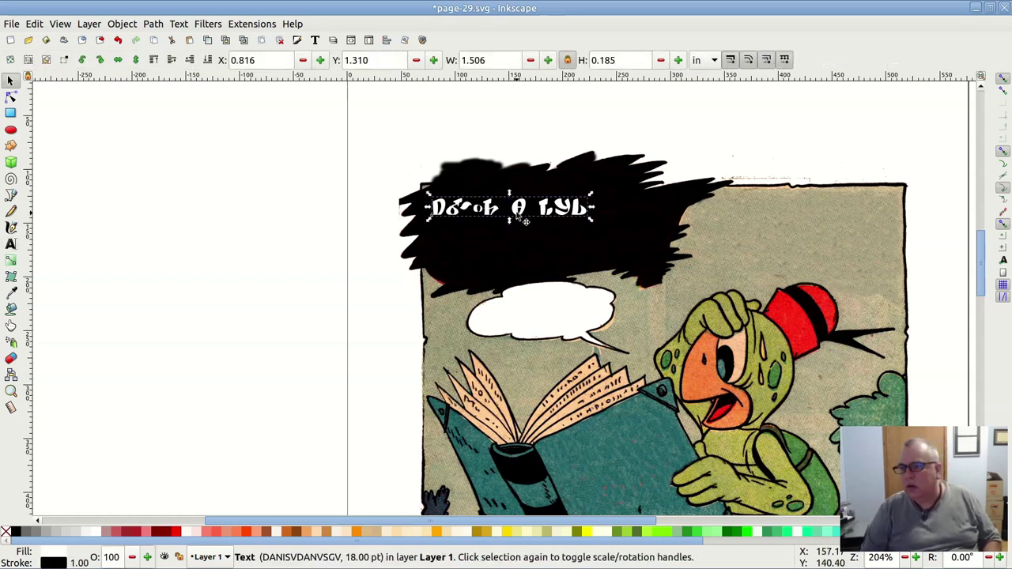
- Rotate the title text slightly counterclockwise, enlarge it proportionally to about 3.08 in wide, and reposition it over the black splash
click(431, 212)
drag(428, 219, 435, 237)
key(Escape)
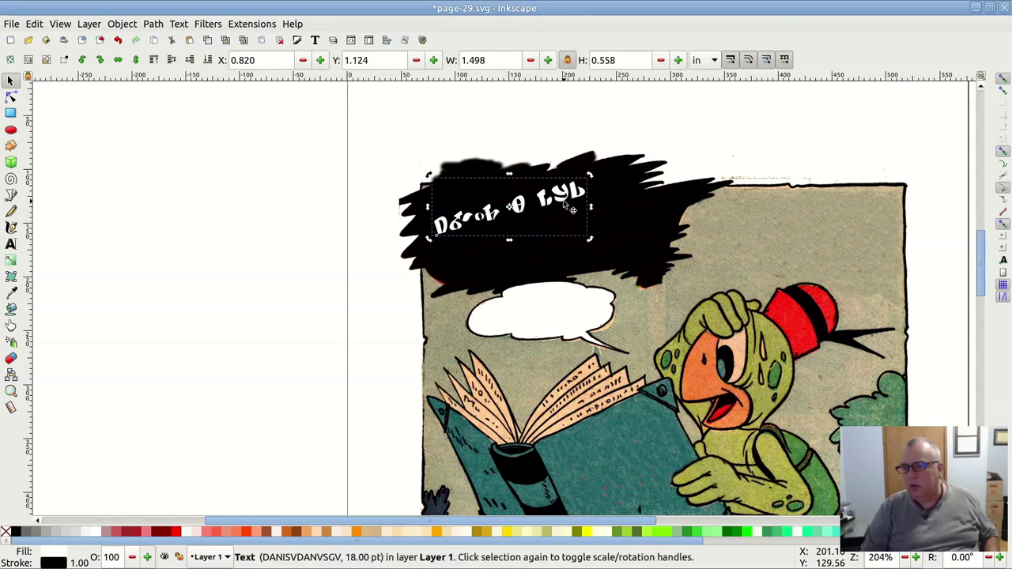
drag(592, 240, 751, 362)
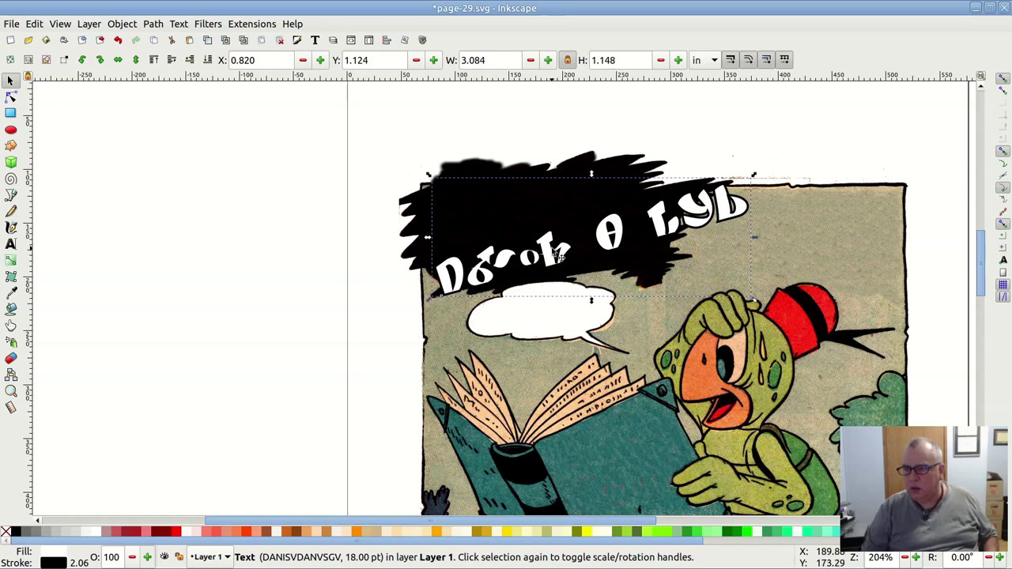
drag(558, 254, 551, 207)
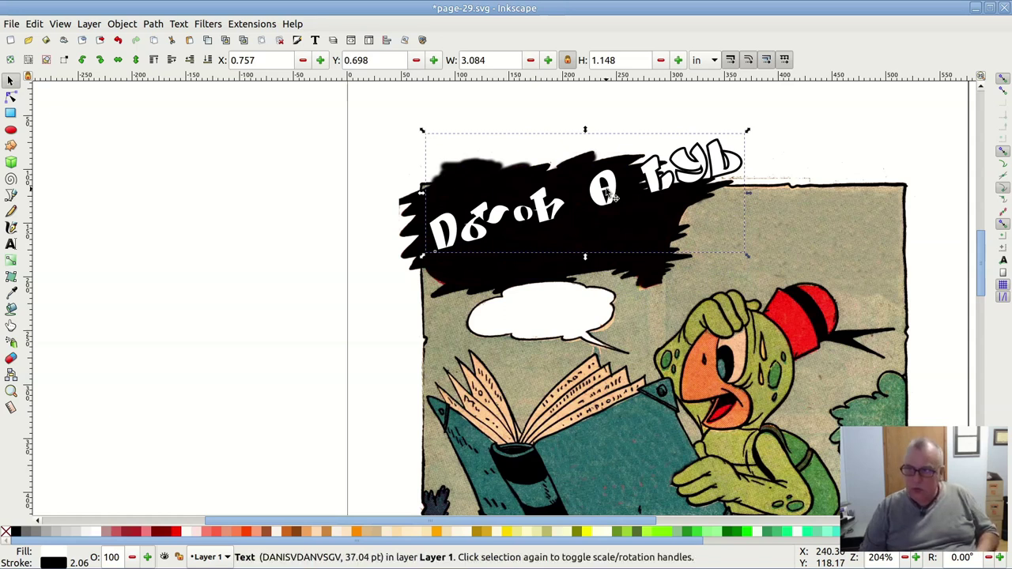
- Duplicate the title text, place the copy below the original, and delete the last word "Daksi" from the original
key(ctrl+d)
drag(540, 210, 585, 336)
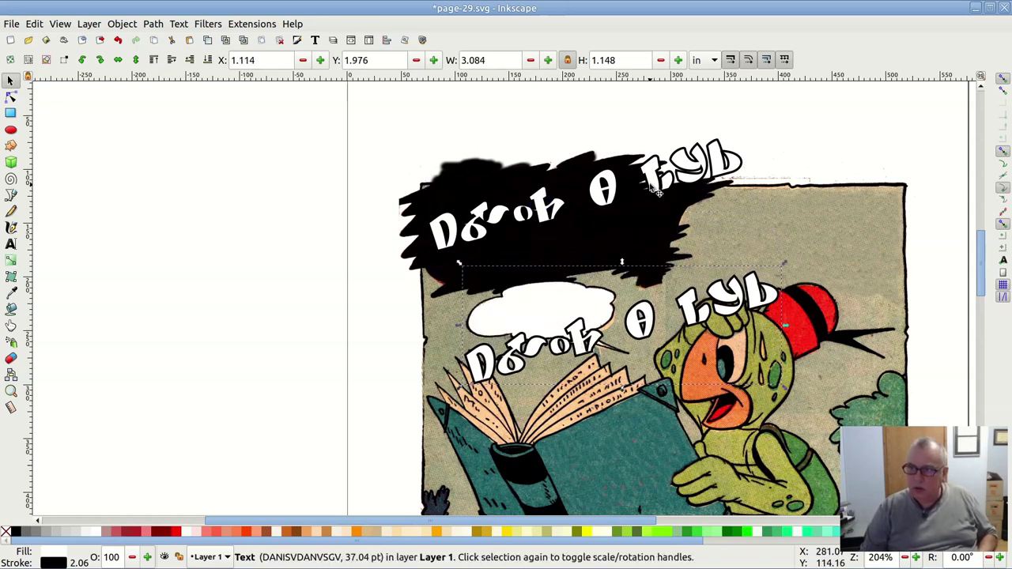
key(t)
double_click(673, 231)
key(BackSpace)
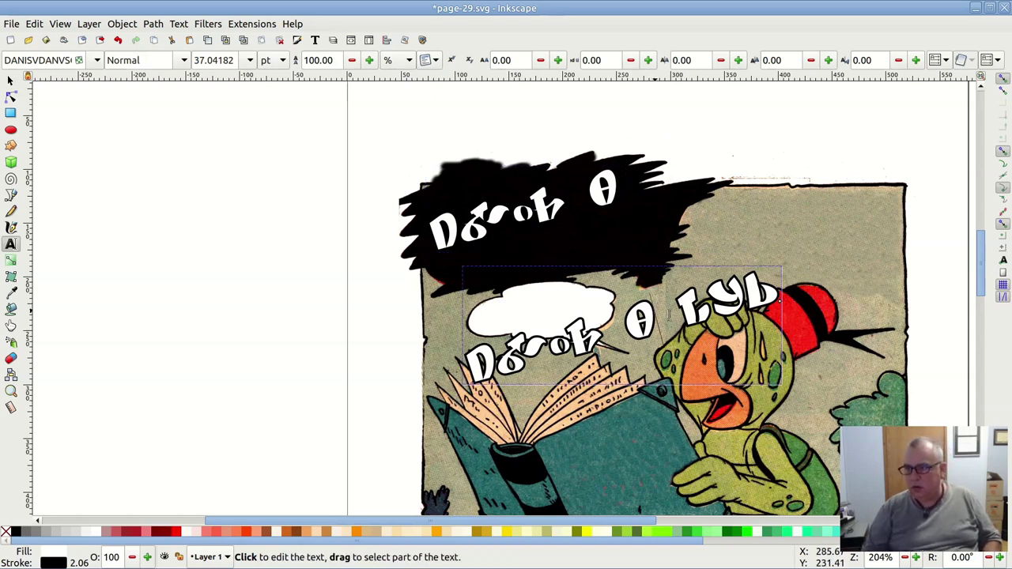
- Delete the words before "Daksi" from the copy, move it onto the splash beneath the end of the first line, and deselect it
drag(679, 312, 465, 365)
key(BackSpace)
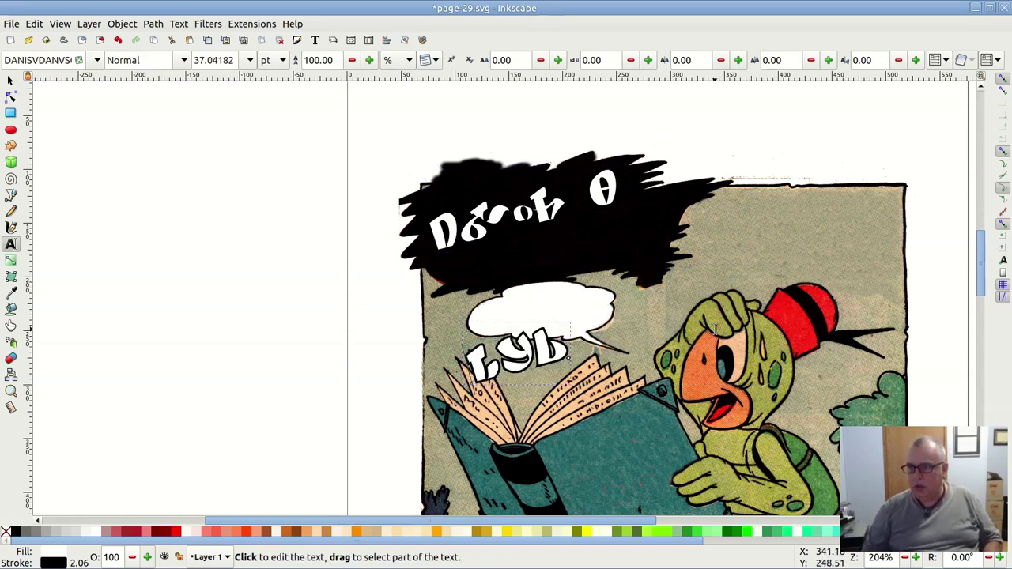
click(10, 79)
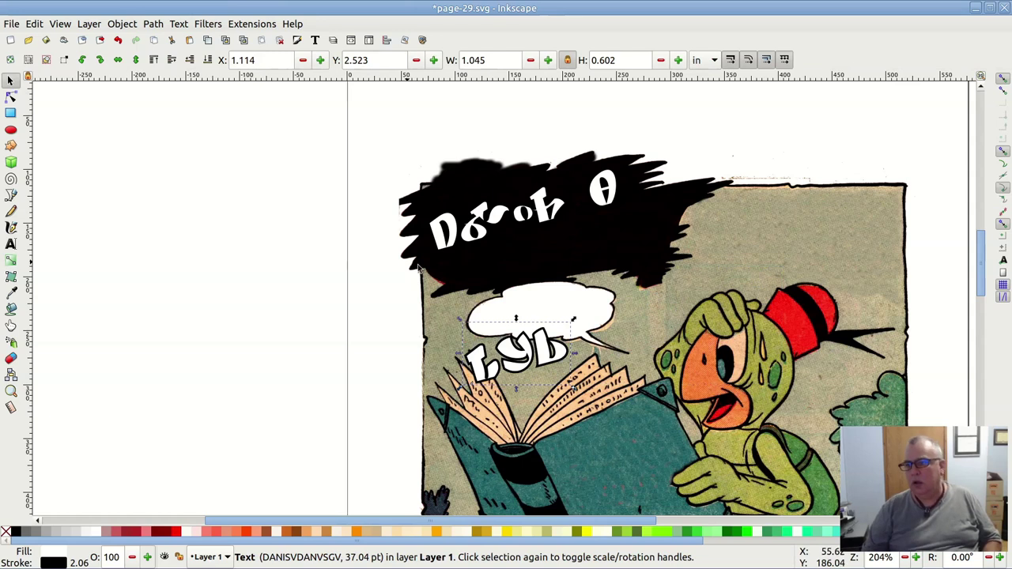
drag(510, 356, 603, 230)
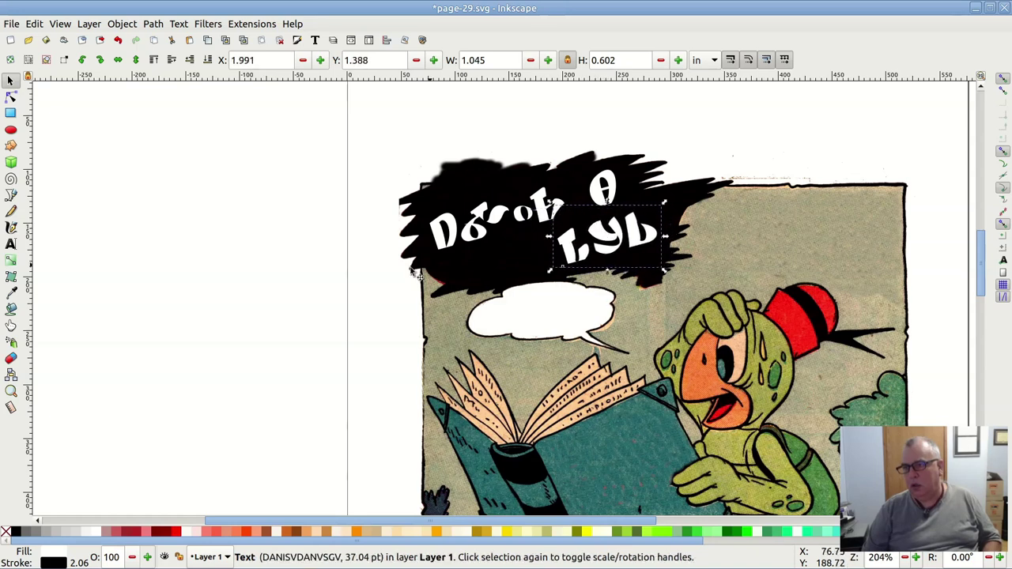
click(281, 207)
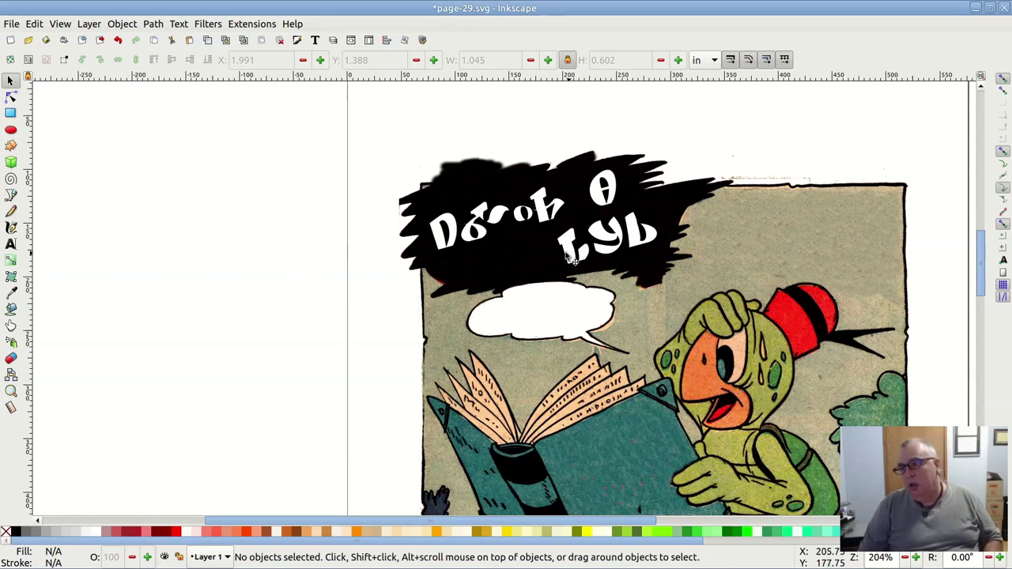
- Select the upper title line, view the original img029.jpg from the Billy_and_Buggy_Bear_10 folder to check its title lettering colours, and return to Inkscape
click(455, 232)
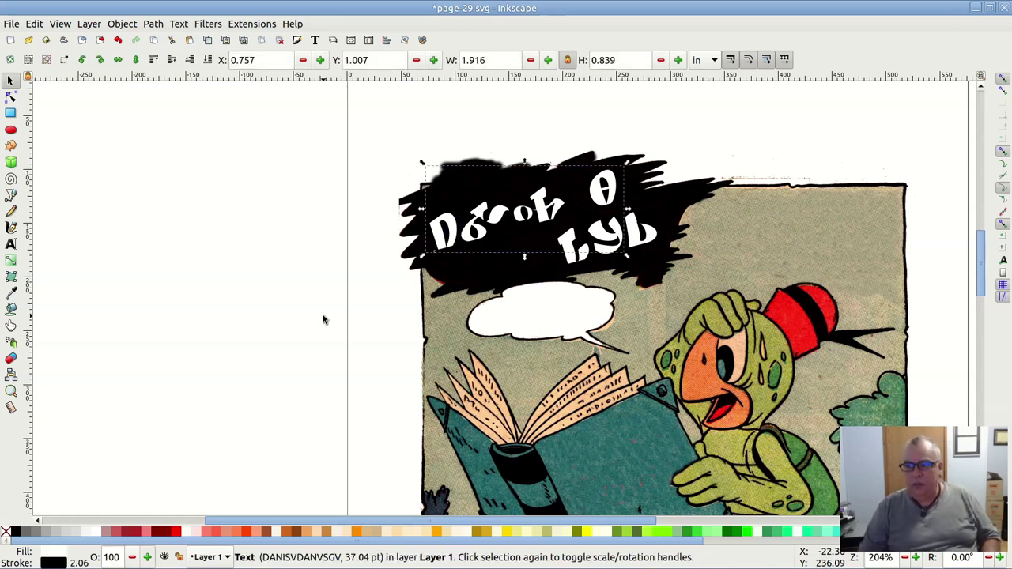
key(alt+Tab)
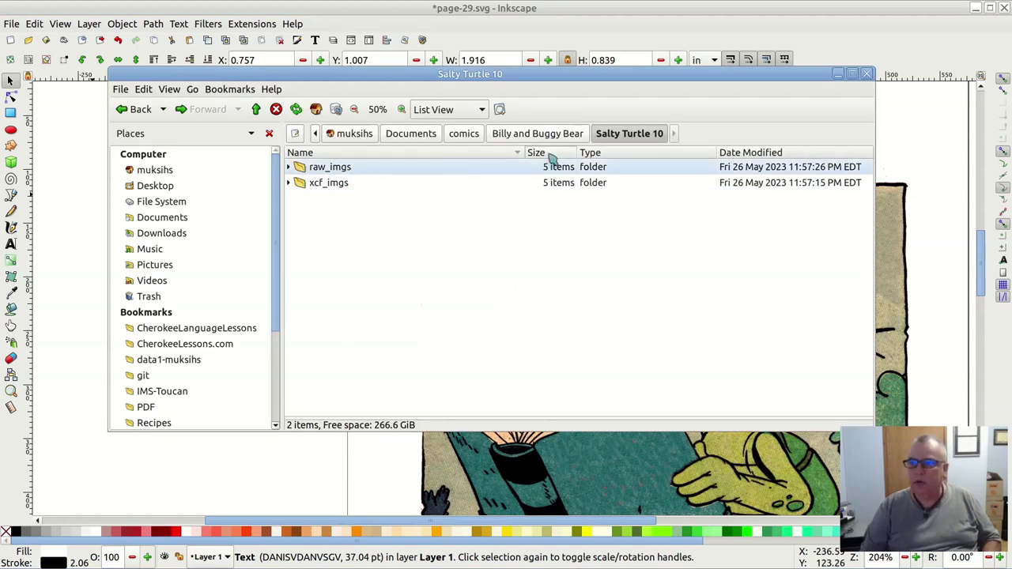
click(566, 136)
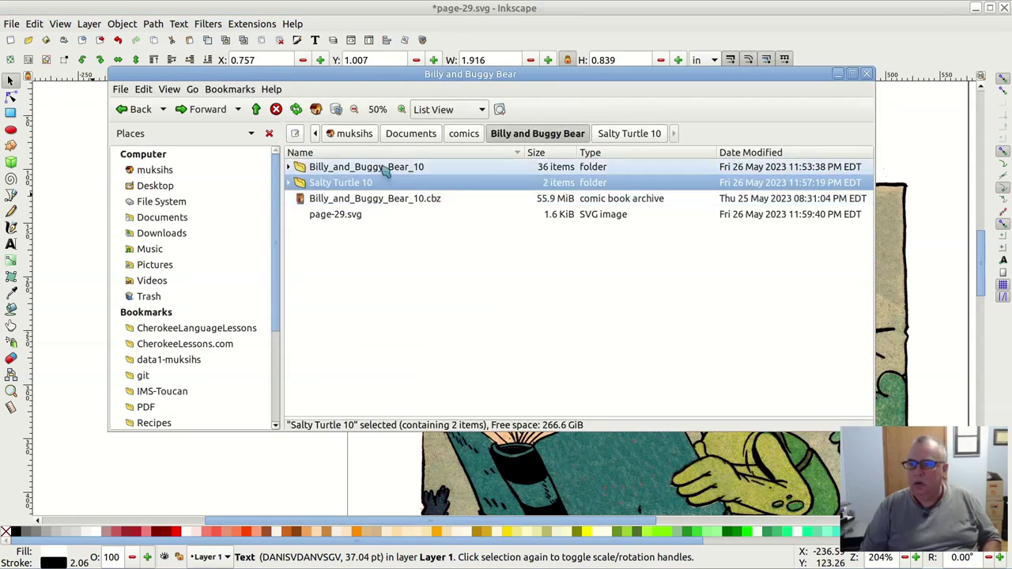
double_click(378, 167)
scroll(404, 306, down, 7)
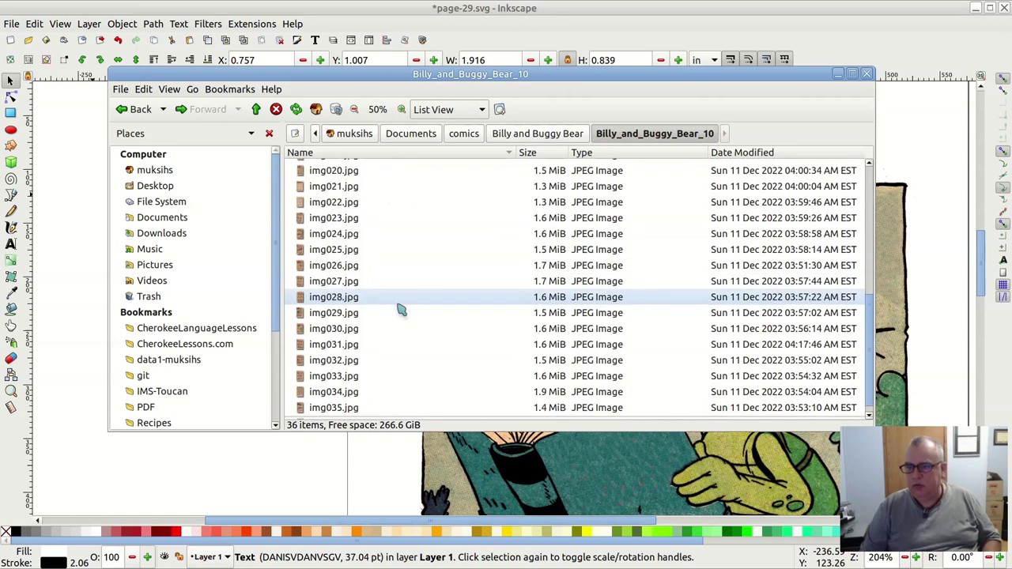
double_click(345, 313)
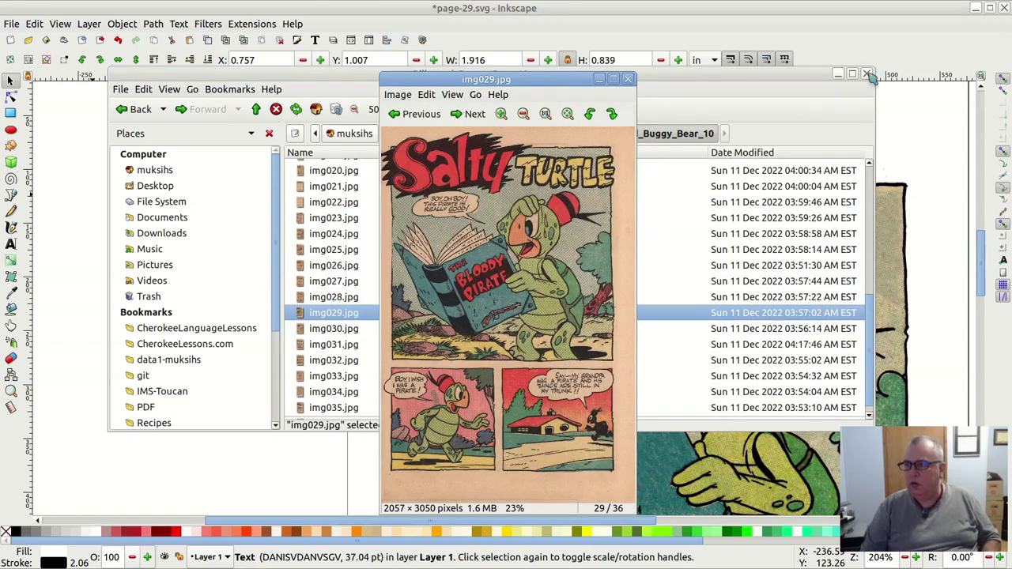
click(779, 21)
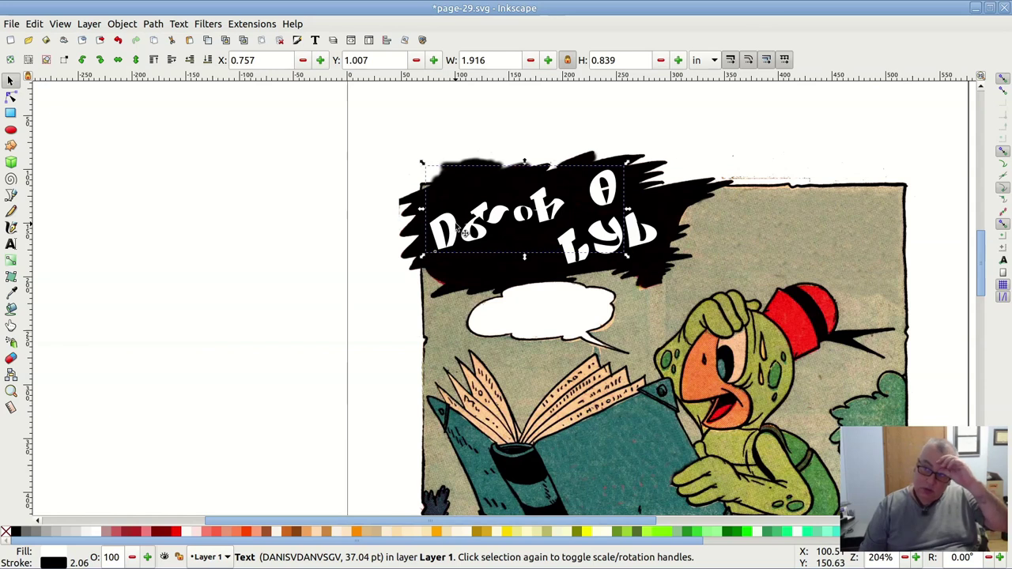
- Fill the upper title line with red (#FF0000) and the lower word with yellow, and deselect the text
click(179, 534)
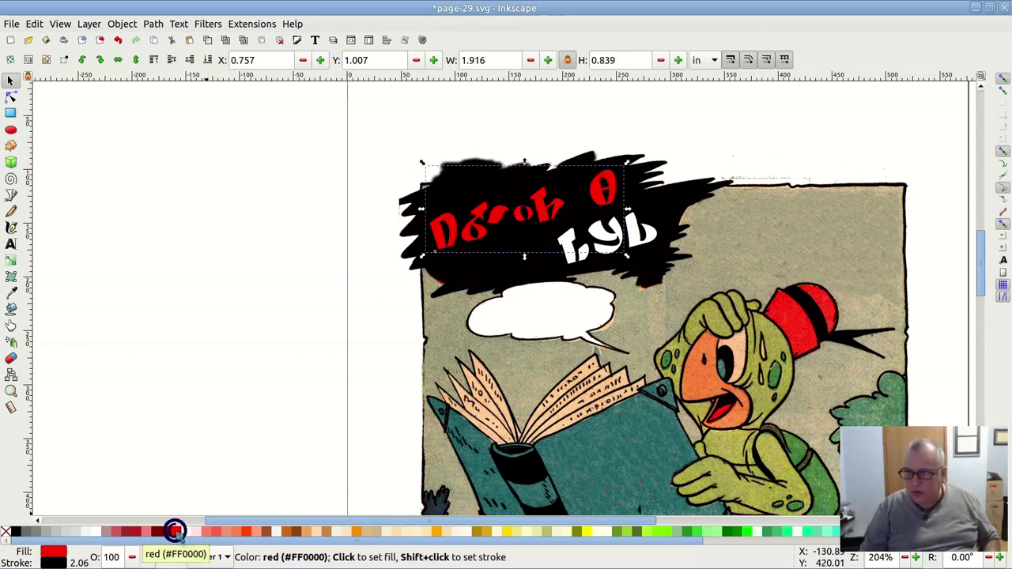
click(575, 259)
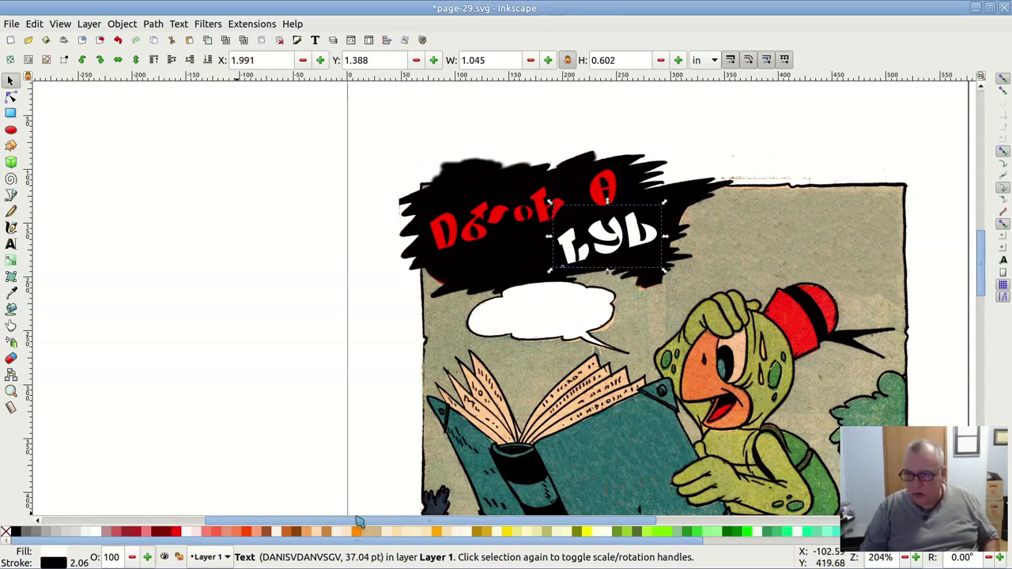
click(592, 535)
click(253, 293)
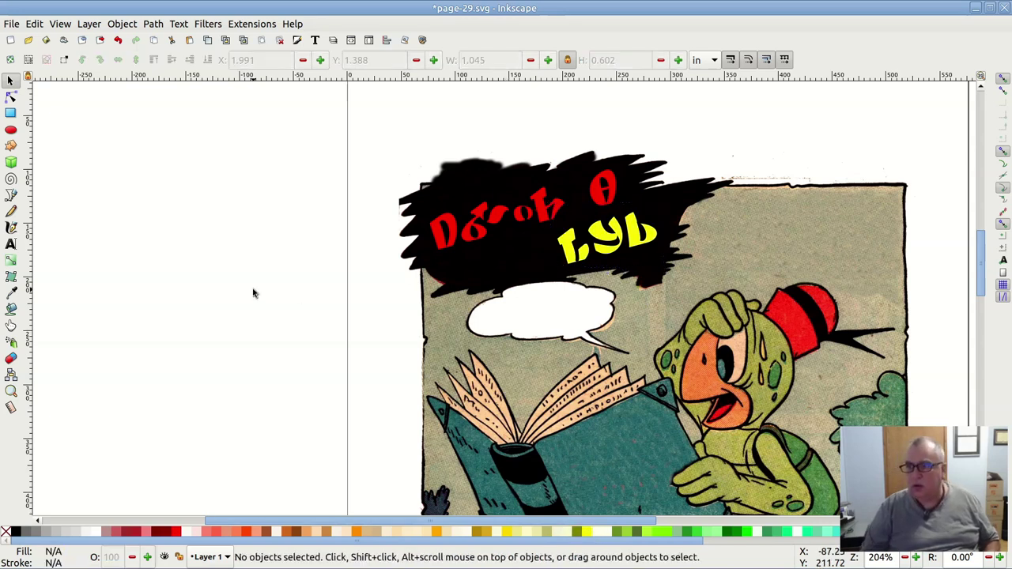
- Start a text in the empty speech balloon above the open book and enter the first line of Cherokee dialogue from the script
ctrl+scroll(253, 291, down, 2)
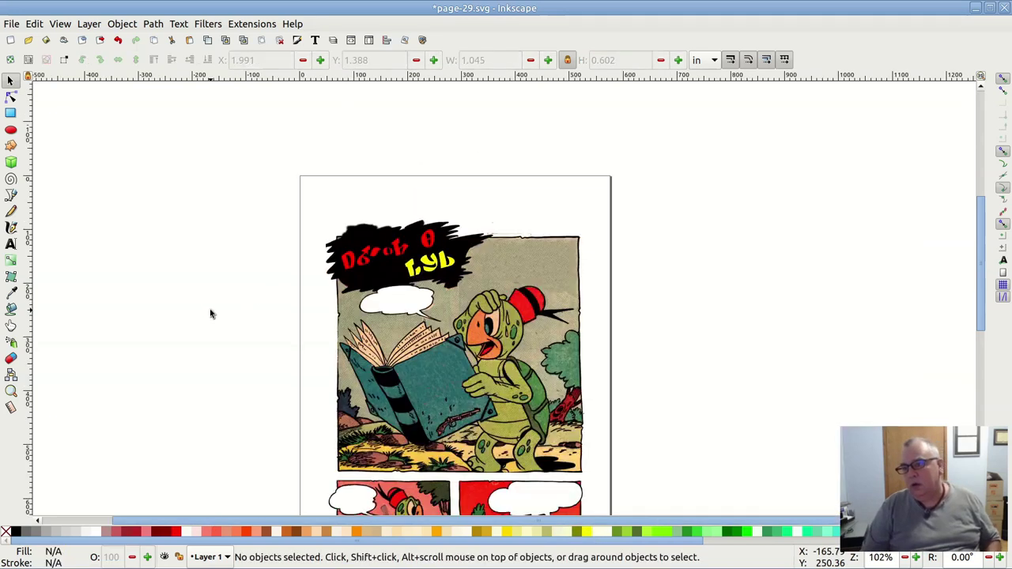
scroll(210, 314, down, 2)
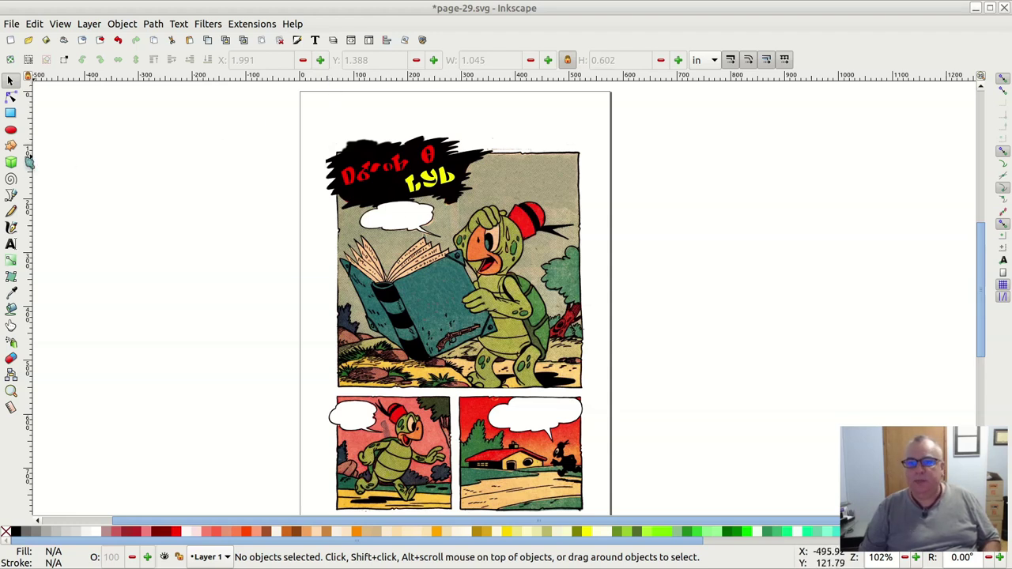
click(10, 243)
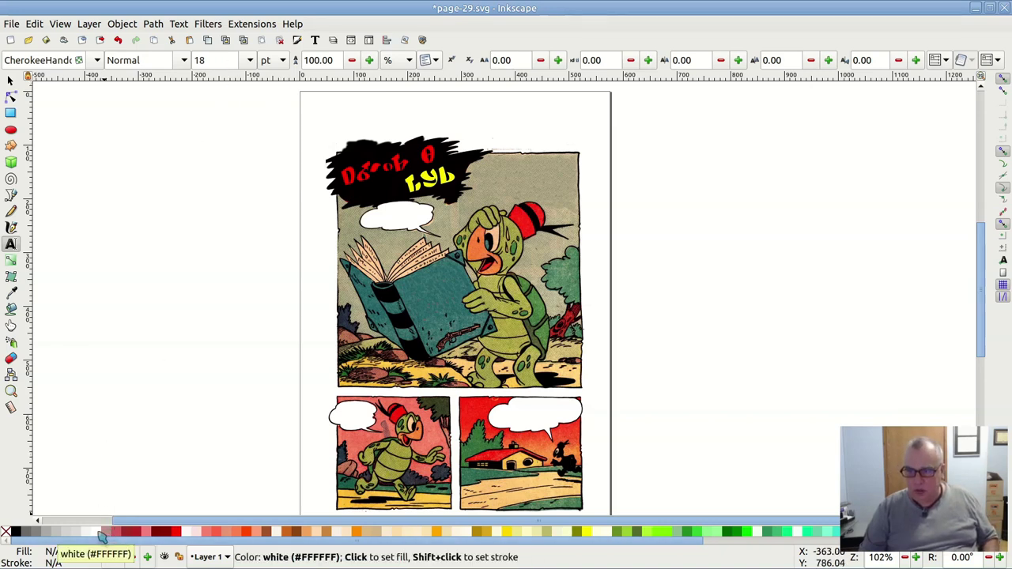
click(15, 531)
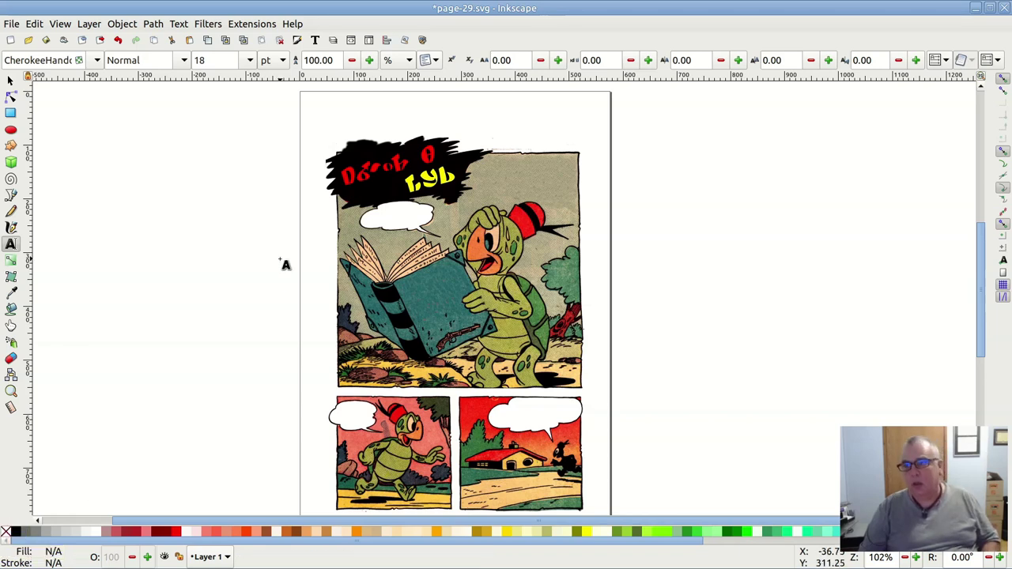
ctrl+scroll(394, 221, up, 4)
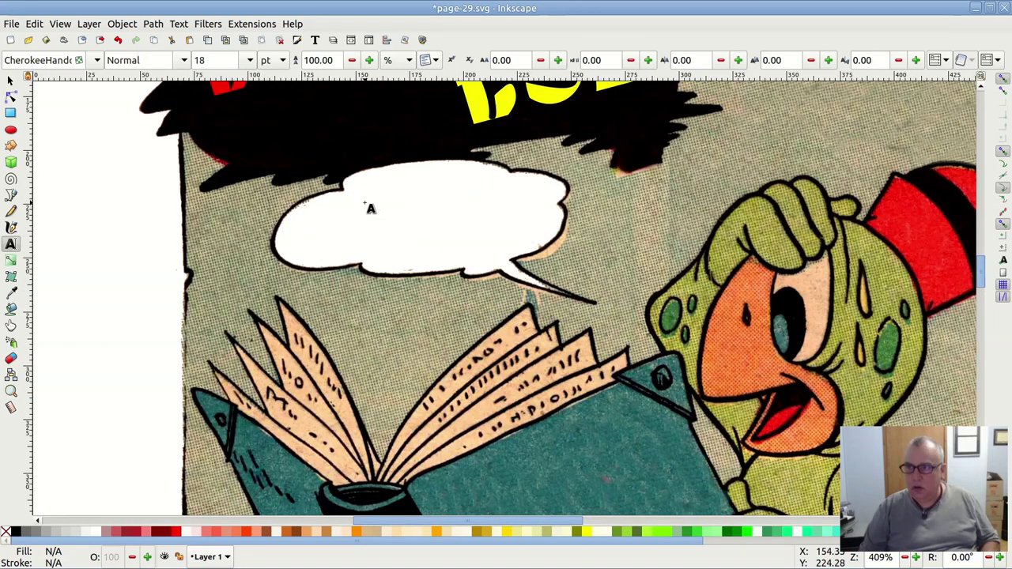
click(362, 198)
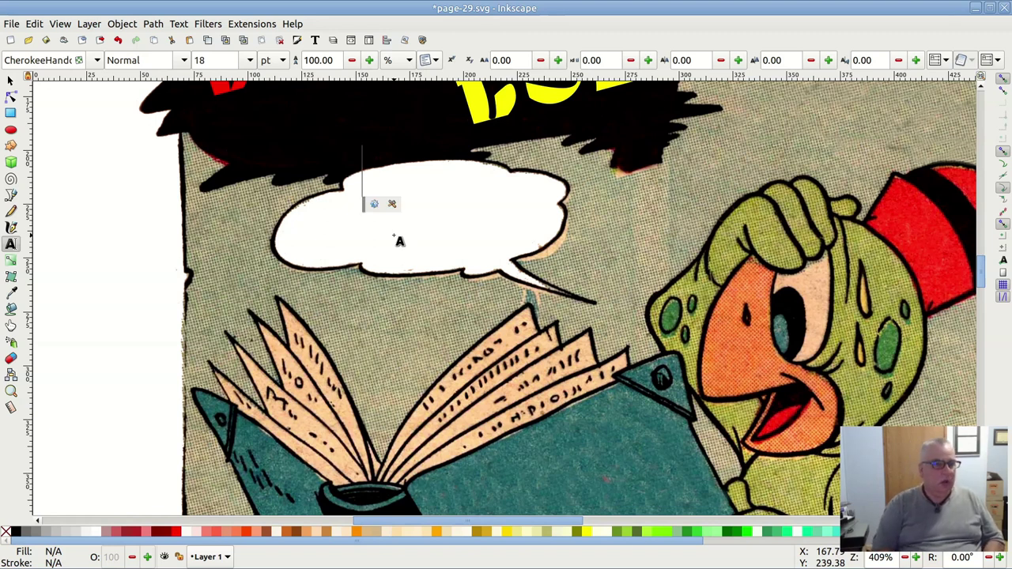
text(F,)
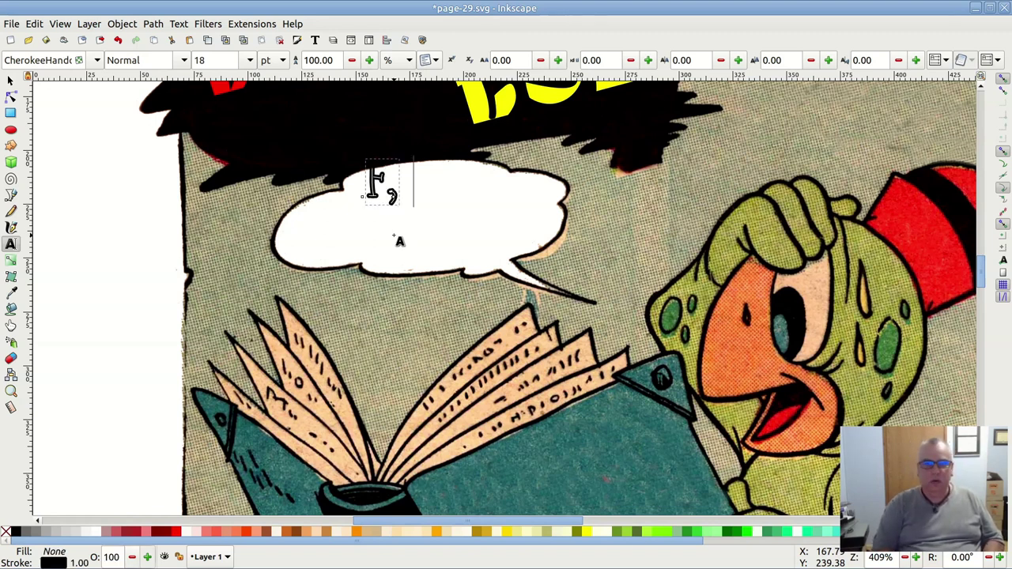
text( Θ Doiv° A)
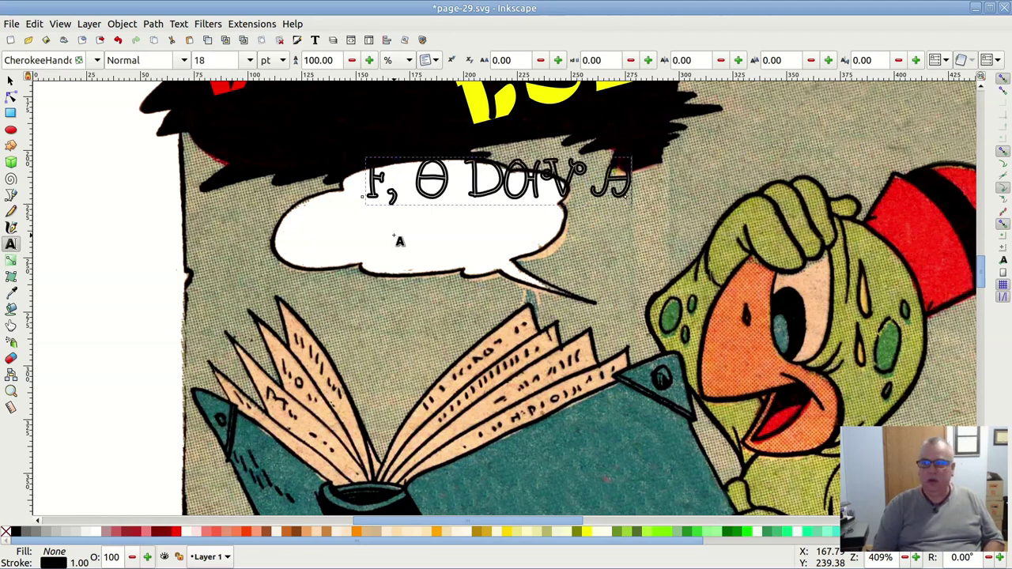
text(-SZoJYoJY)
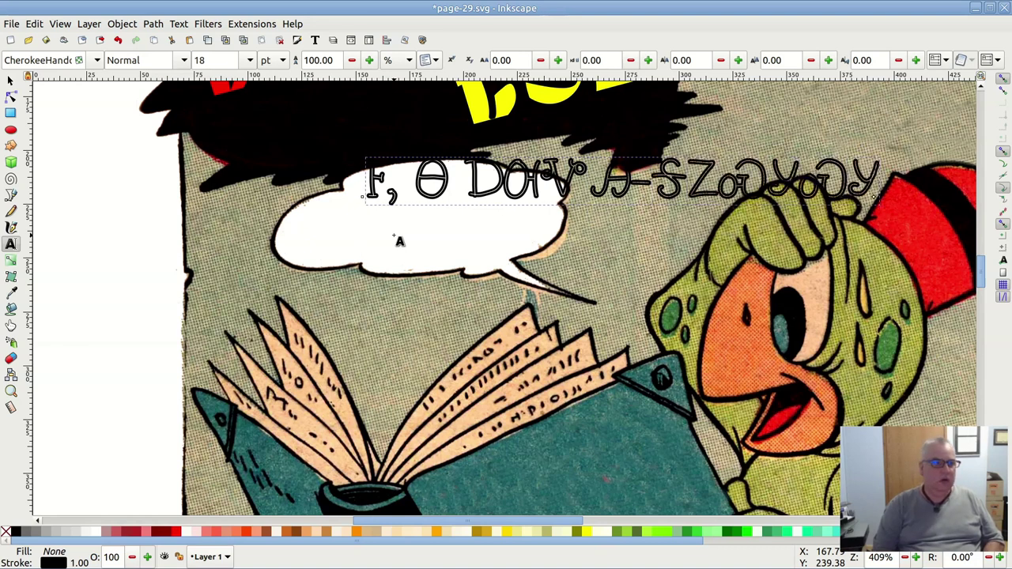
- Add the second and third lines of Cherokee dialogue to the same balloon text
key(Return)
text(VG ꮎoJU)
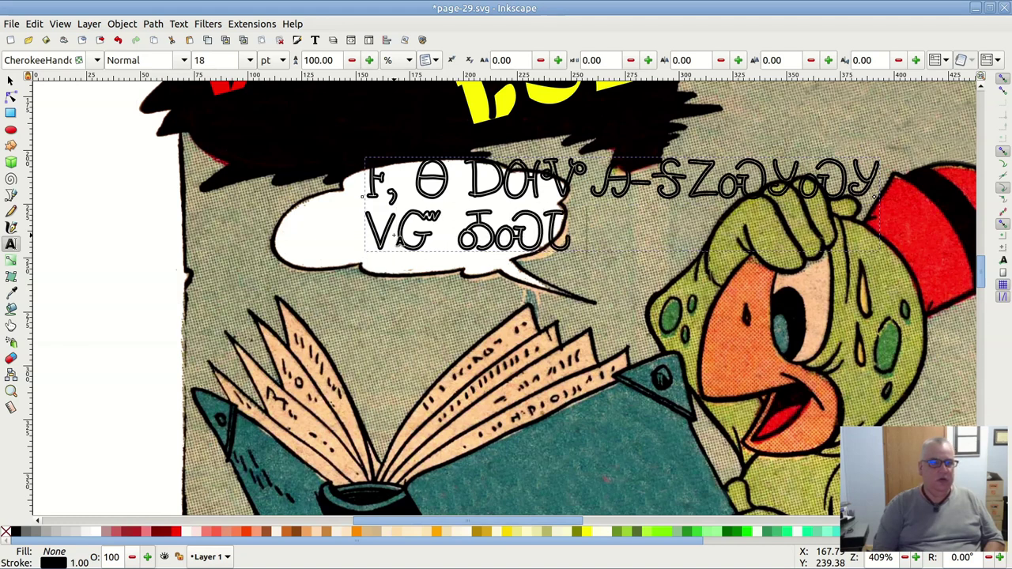
text( ᎤᏂ)
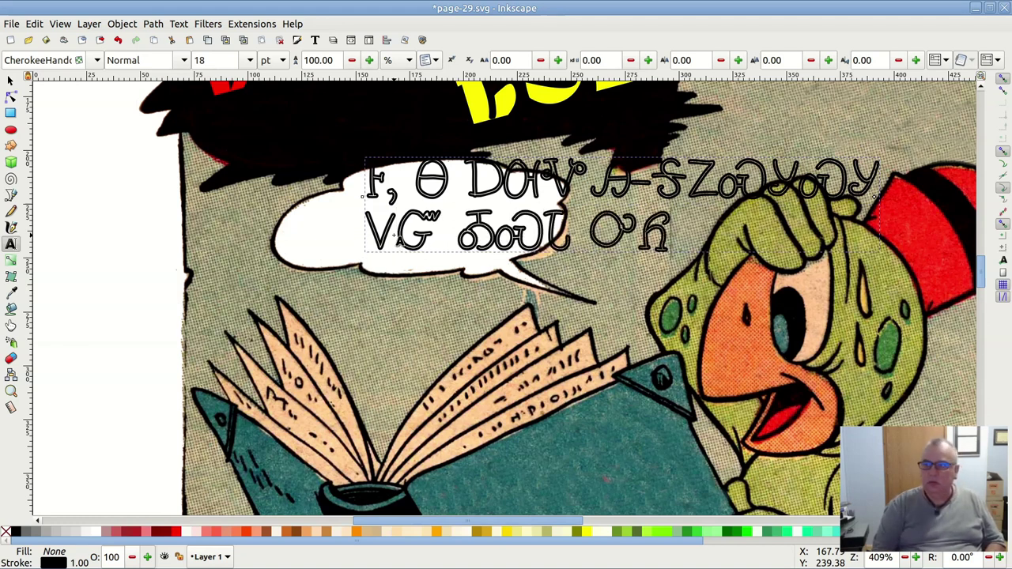
text(Ꮁ)
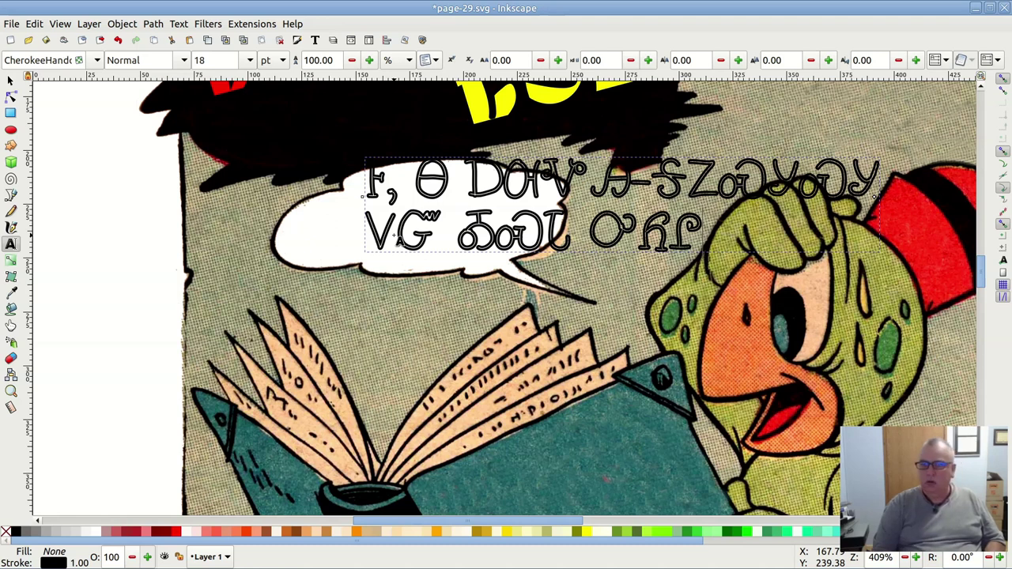
text(ᏎᏍᏓᎩ)
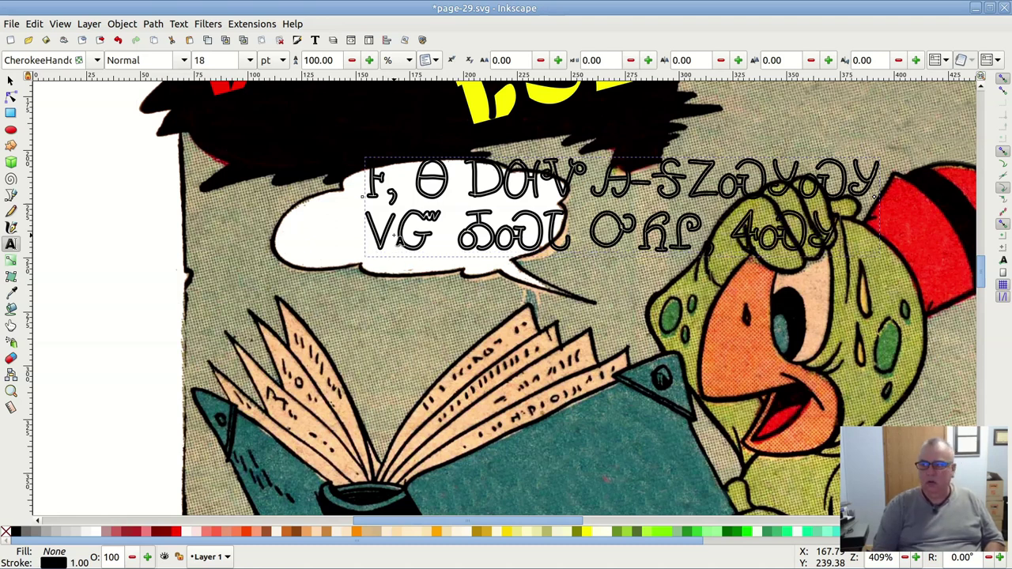
text(Ꮓ)
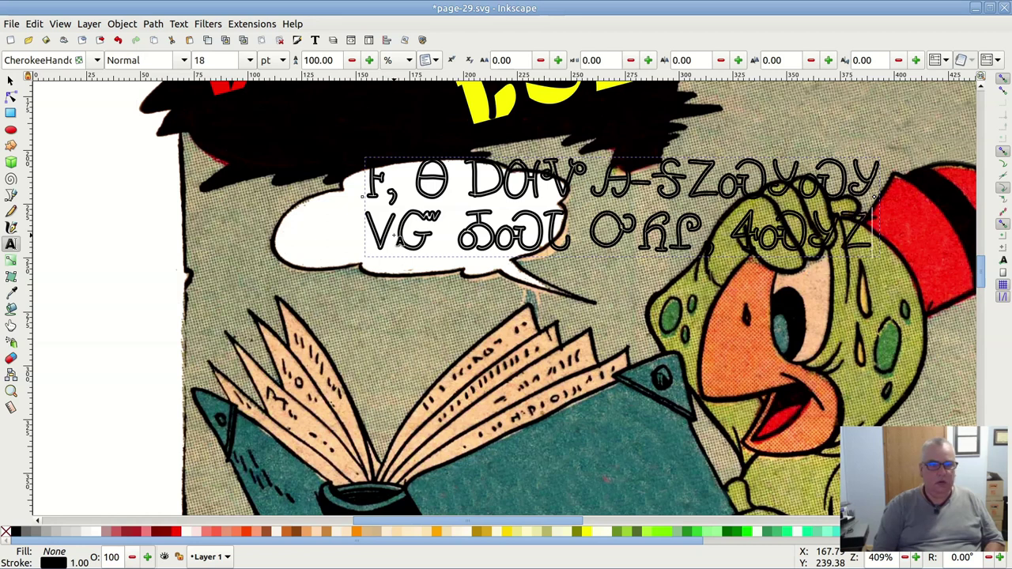
key(Return)
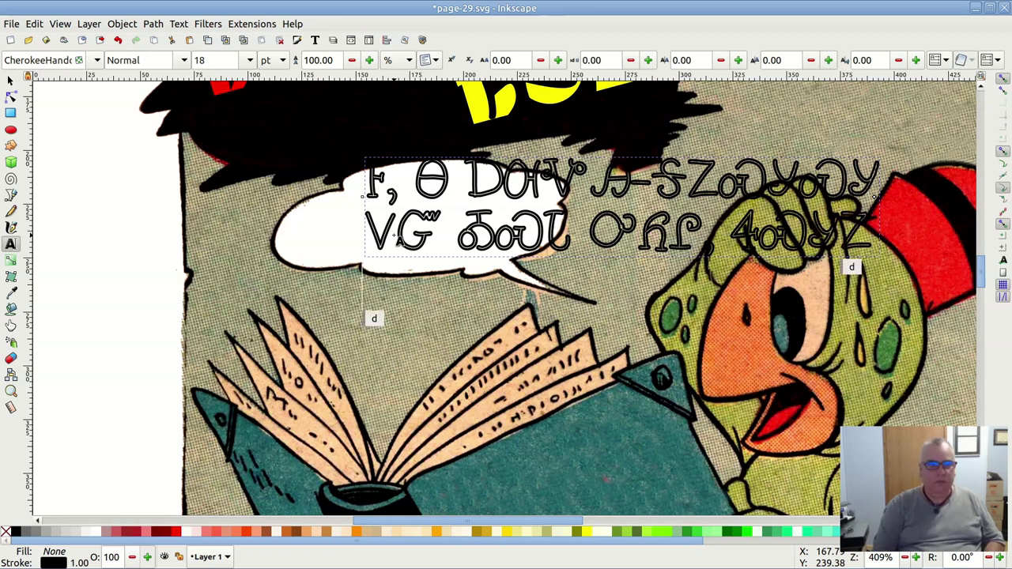
text(ᏙᏳ ᎠᏏᎾᏍᎫᏗ)
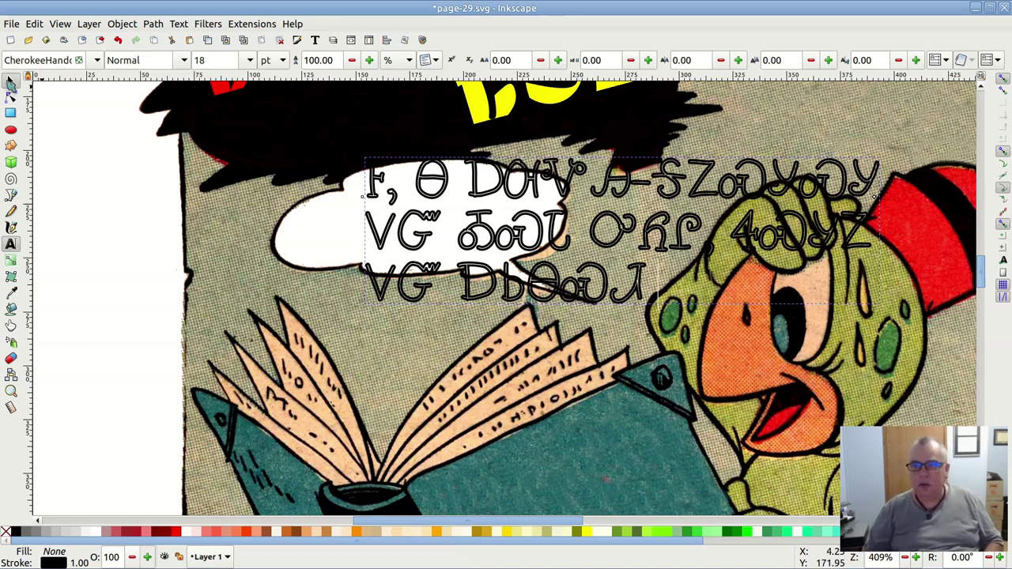
- Remove the dialogue text's outline, fill it with black, and shift it left across the speech balloon
click(10, 82)
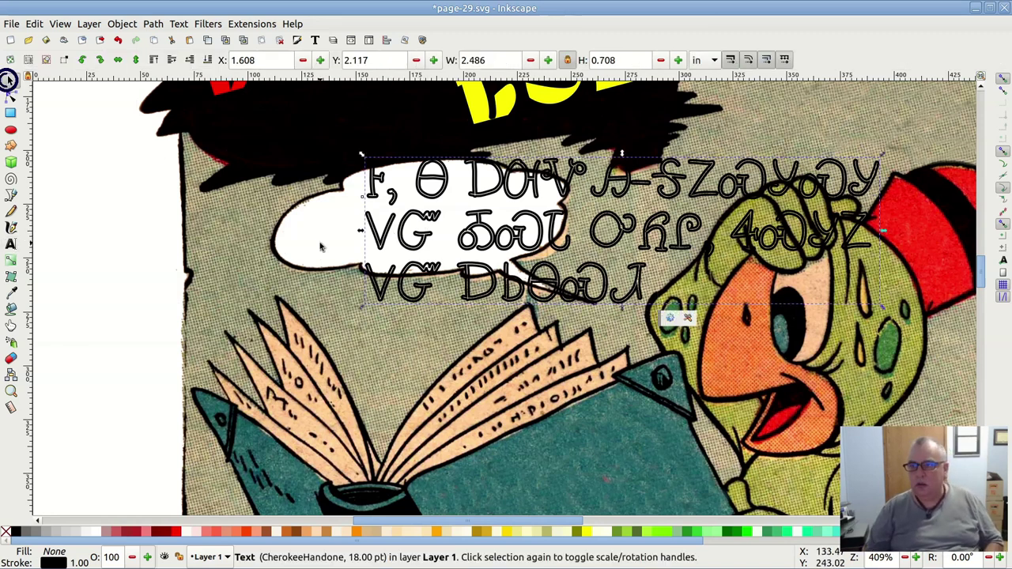
shift+click(8, 533)
click(16, 532)
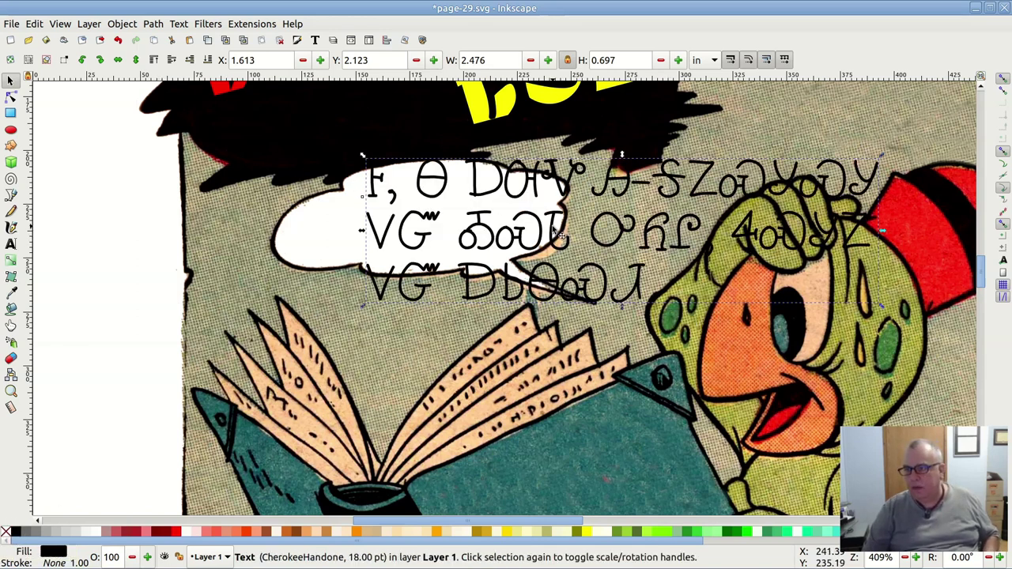
drag(539, 229, 366, 252)
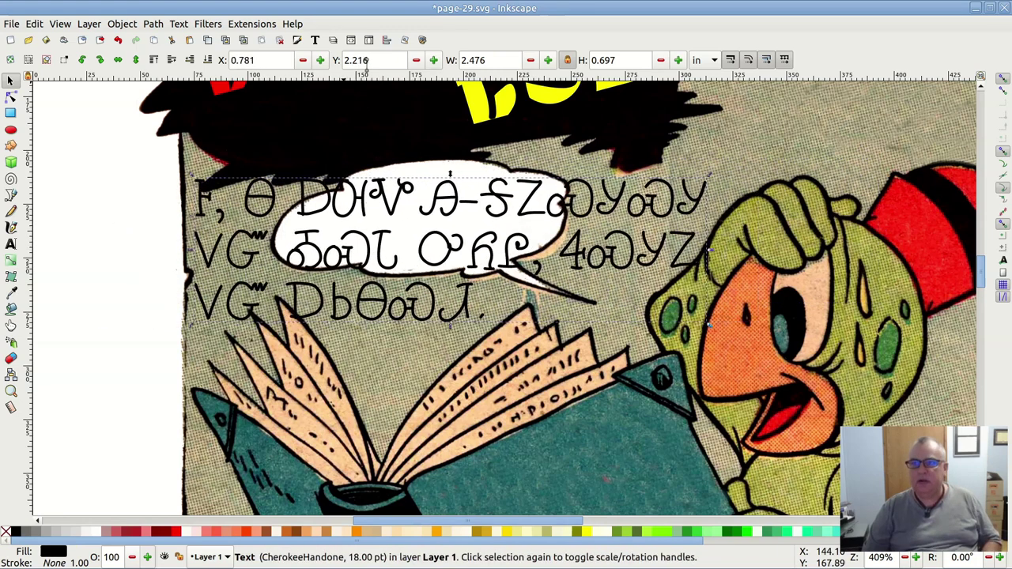
- Set the font size of the balloon dialogue to 12 pt
double_click(386, 202)
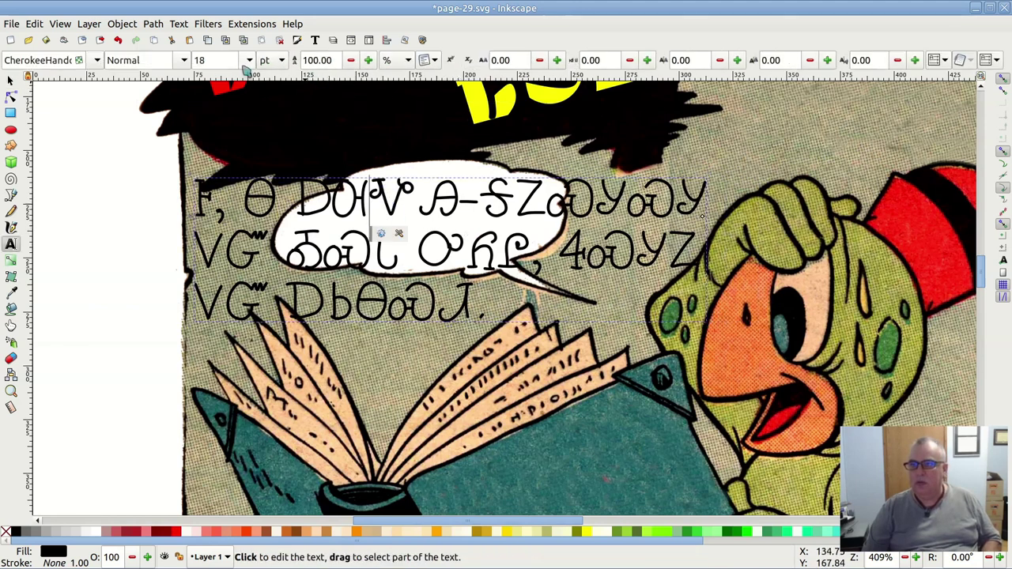
drag(226, 59, 193, 61)
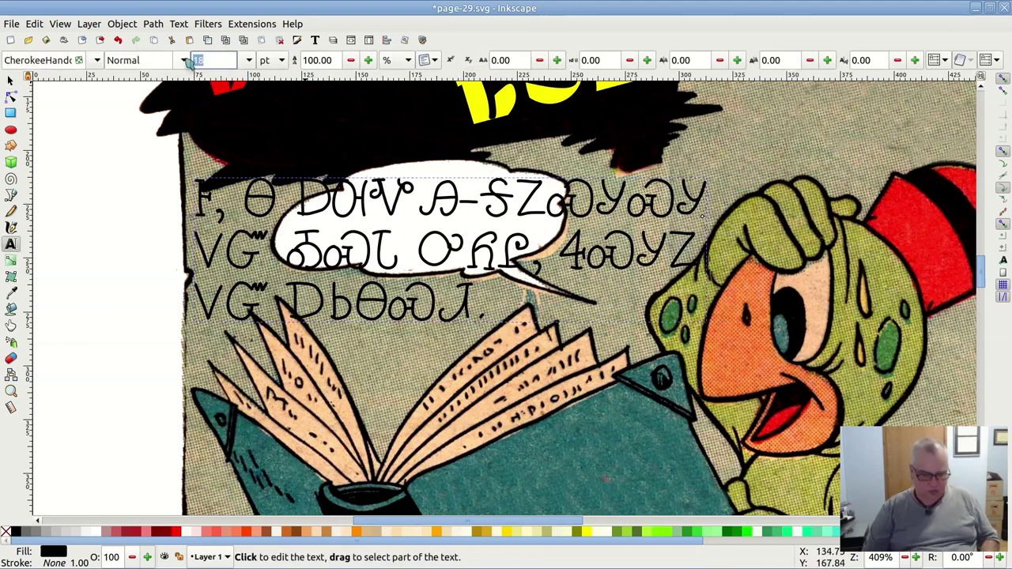
text(12)
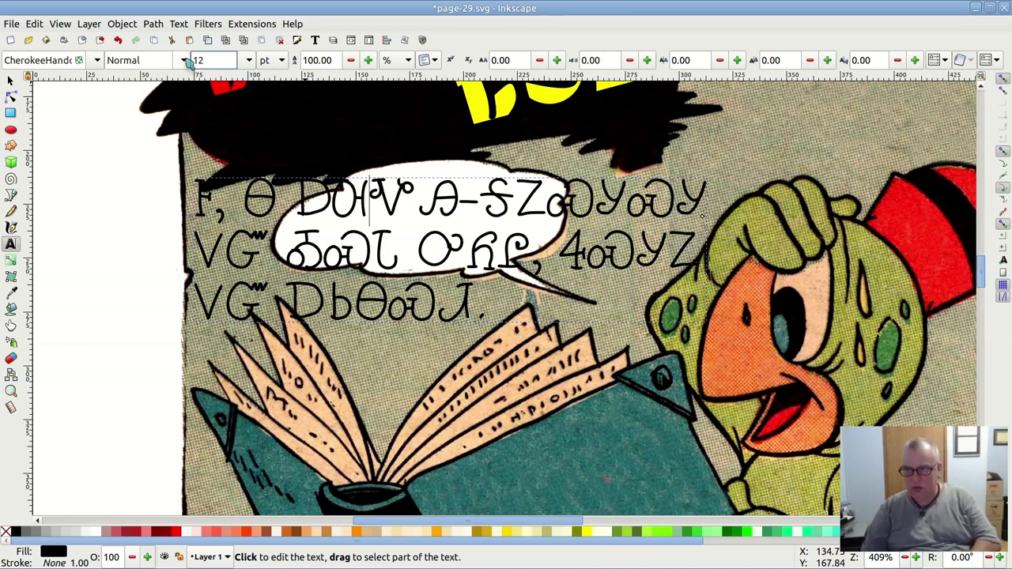
key(Return)
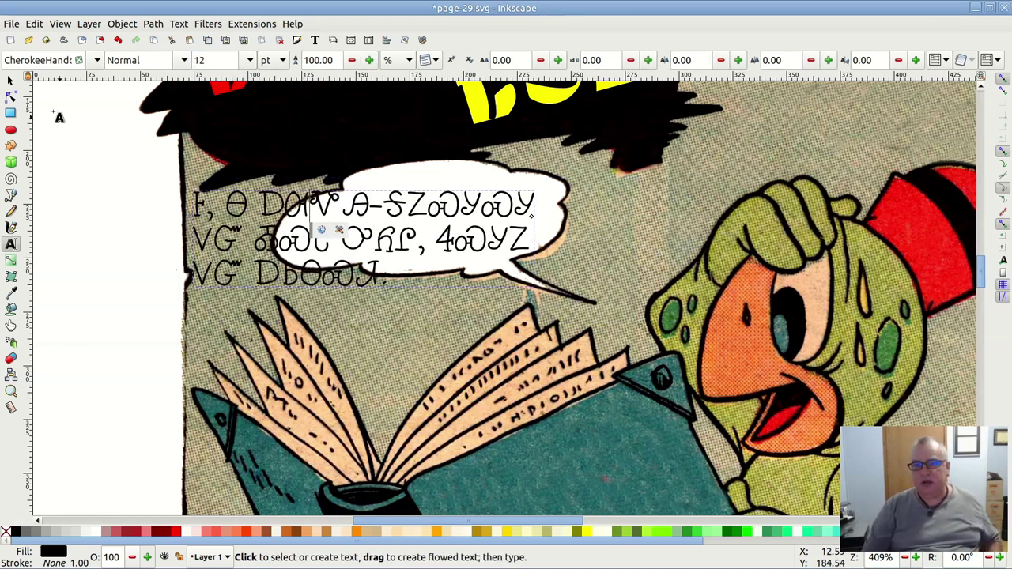
- Move the dialogue into the balloon and rewrap it into four lines, breaking the first line after the hyphen
click(10, 80)
drag(331, 211, 507, 190)
click(11, 243)
click(11, 80)
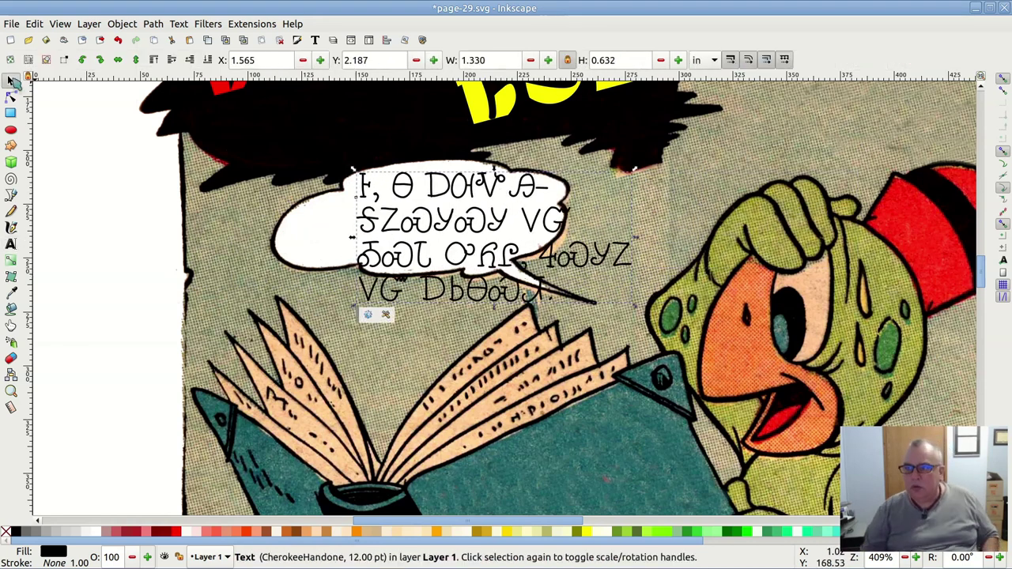
- Duplicate the dialogue and trim the texts so the first line stands alone above a separate two-line text with the remaining words
drag(403, 181, 399, 184)
key(ctrl+z)
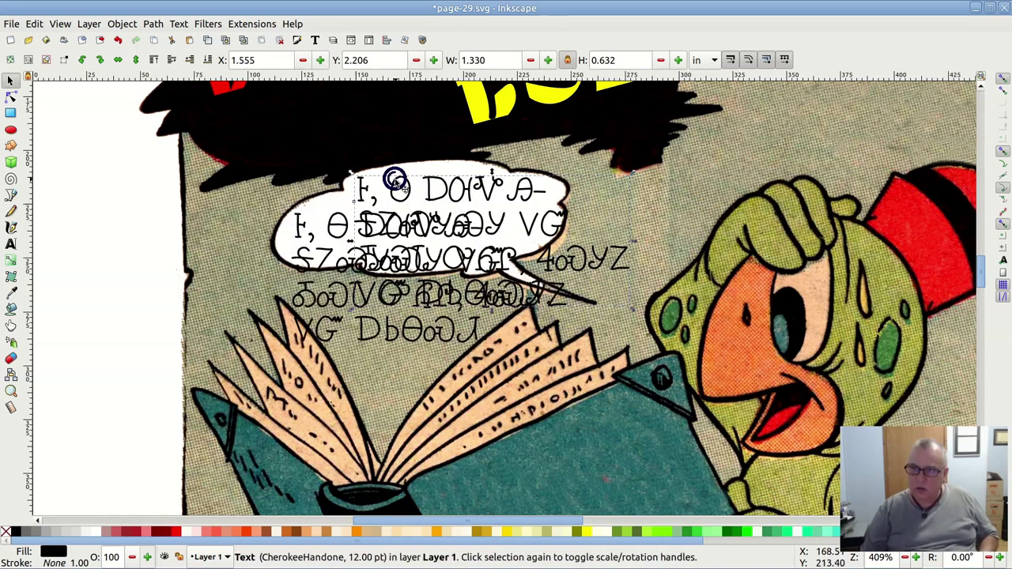
double_click(399, 183)
key(ctrl+z)
double_click(468, 227)
key(Delete)
key(Delete)
key(F1)
click(437, 200)
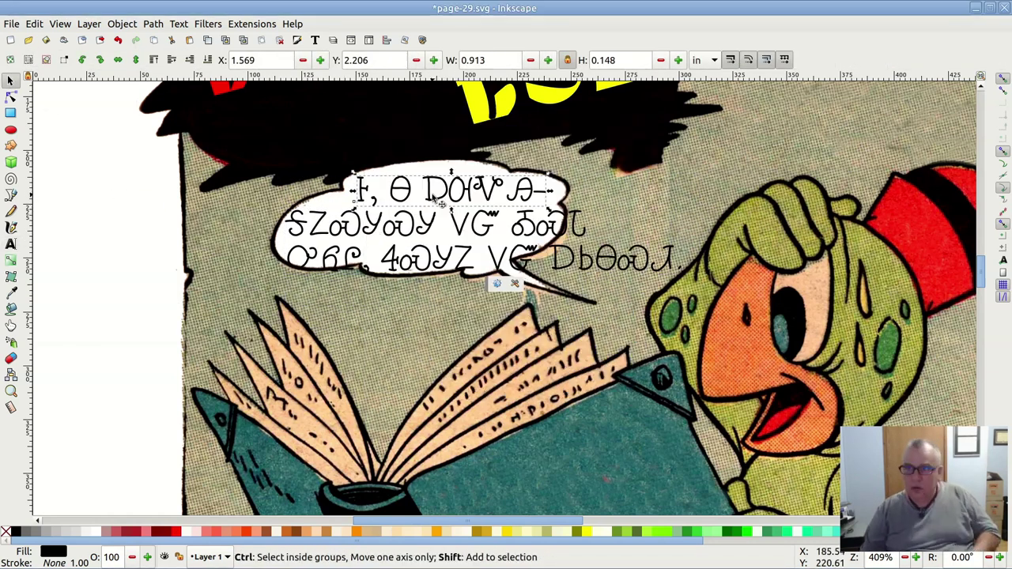
double_click(440, 200)
key(F1)
key(ctrl+shift+t)
click(422, 154)
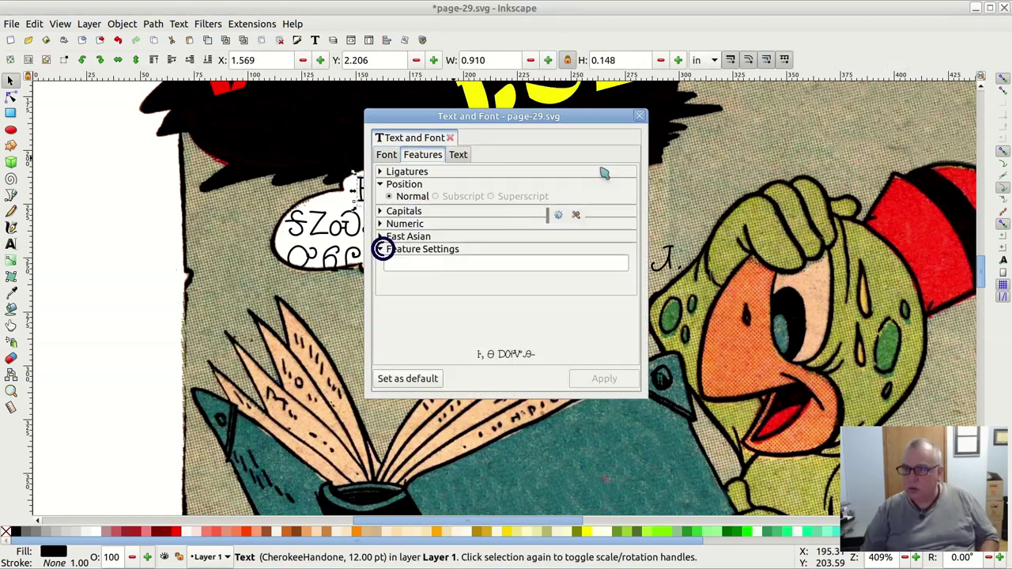
key(ctrl+shift+t)
- Tighten the letter spacing of the balloon's top line to -0.50
triple_click(443, 190)
click(503, 60)
text(-0.5)
key(Tab)
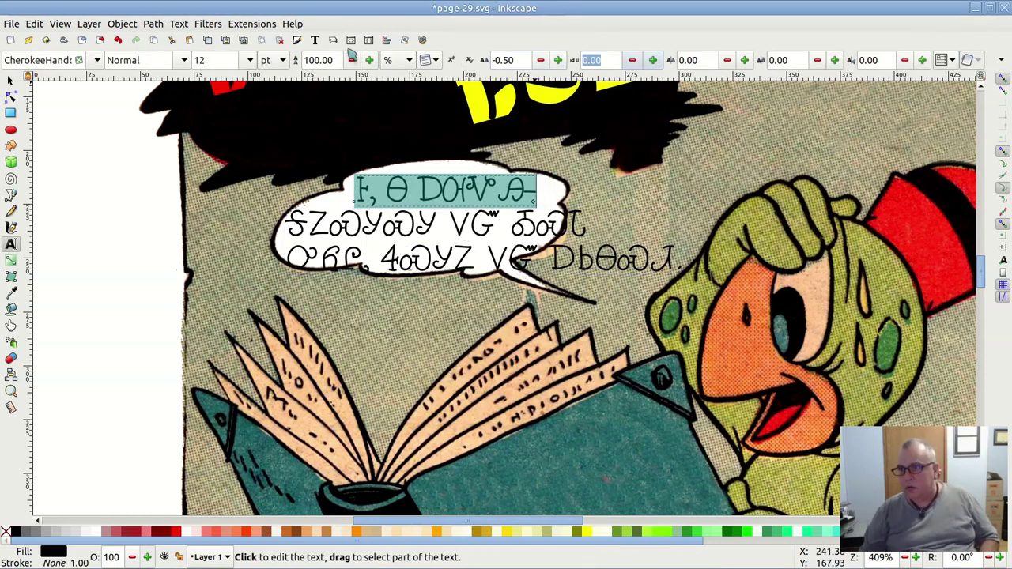
key(Return)
key(F1)
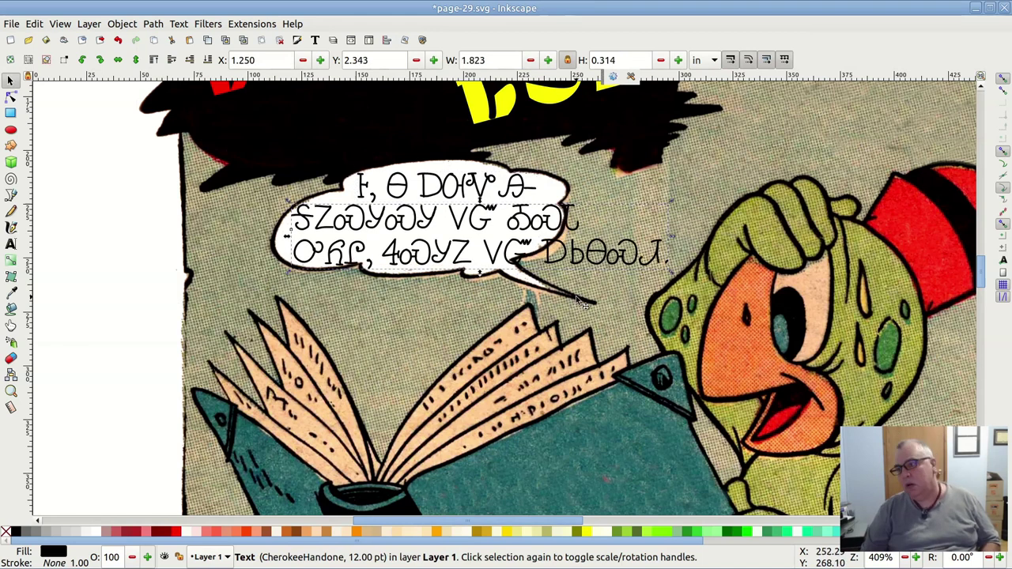
- Set the font size of the lower two-line dialogue text to 10 pt and close the Text and Font dialog
key(ctrl+shift+t)
triple_click(585, 293)
text(10)
key(Return)
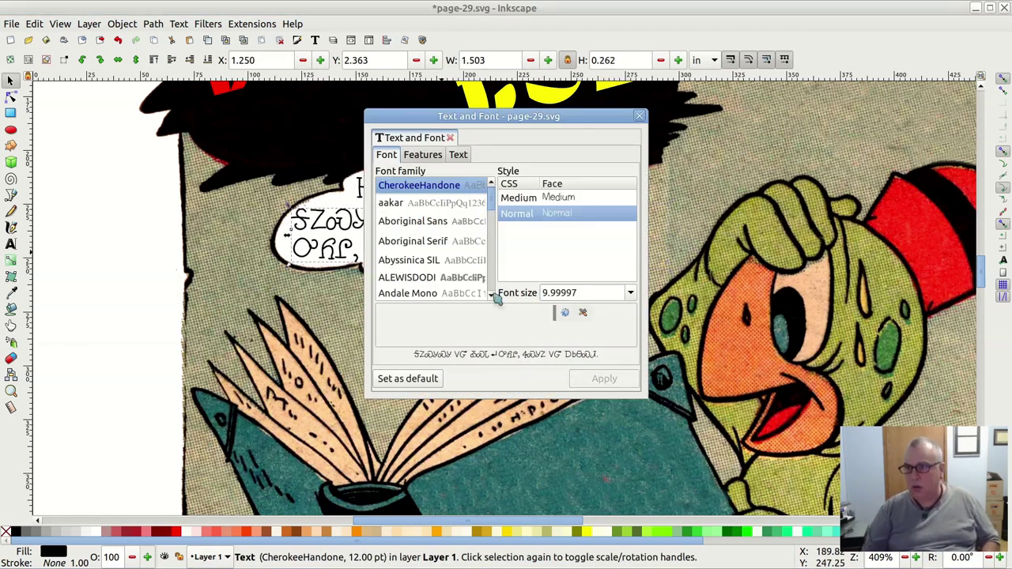
click(640, 117)
- Reposition the dialogue lines within the balloon and make a separate text of the last word near its lower edge
drag(571, 311, 511, 254)
key(space)
drag(334, 260, 538, 210)
drag(357, 200, 335, 219)
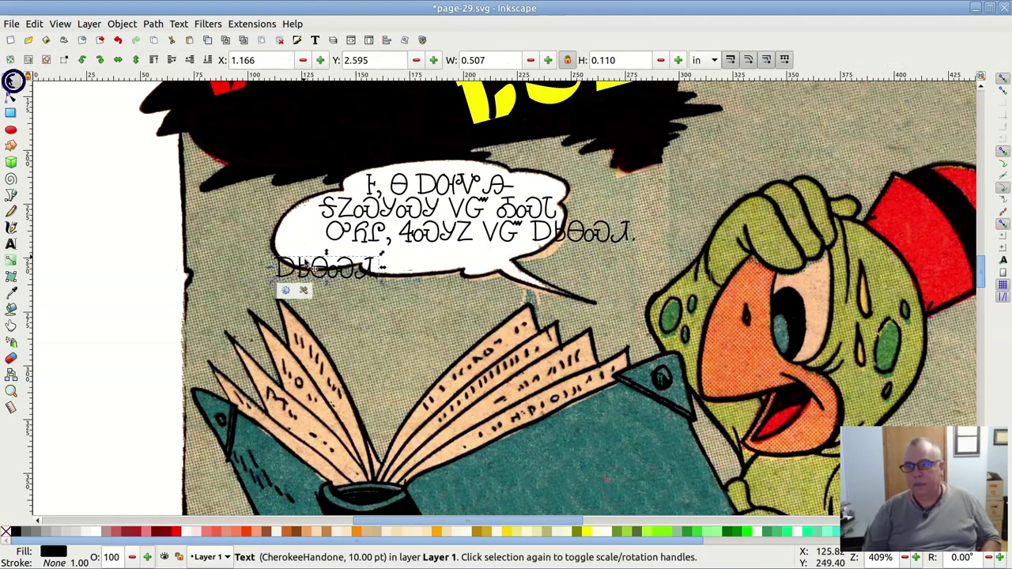
- Delete the last word from the third line and place its separate copy beneath that line as the fourth line
key(Escape)
key(space)
click(472, 230)
key(space)
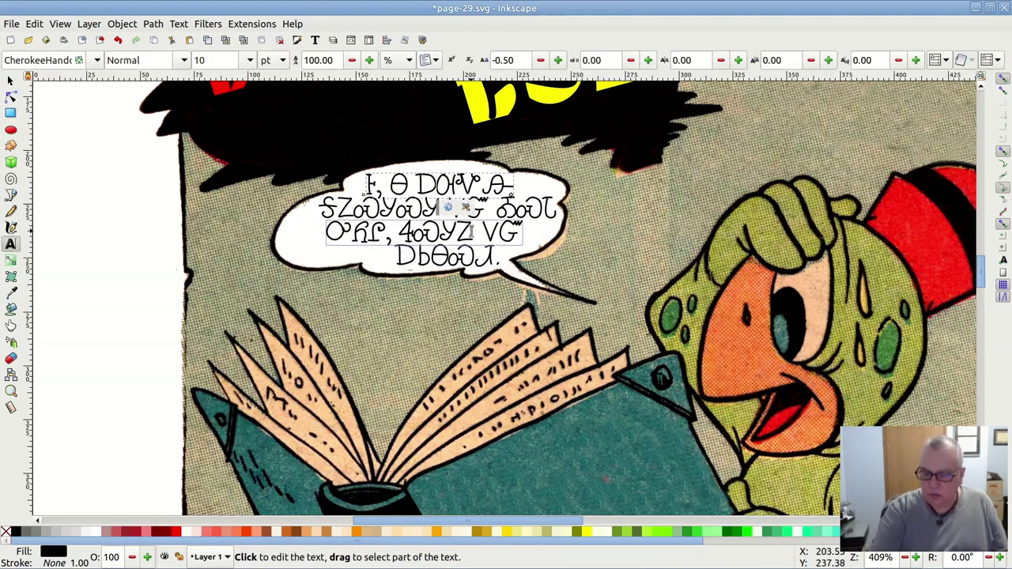
key(space)
click(449, 192)
key(space)
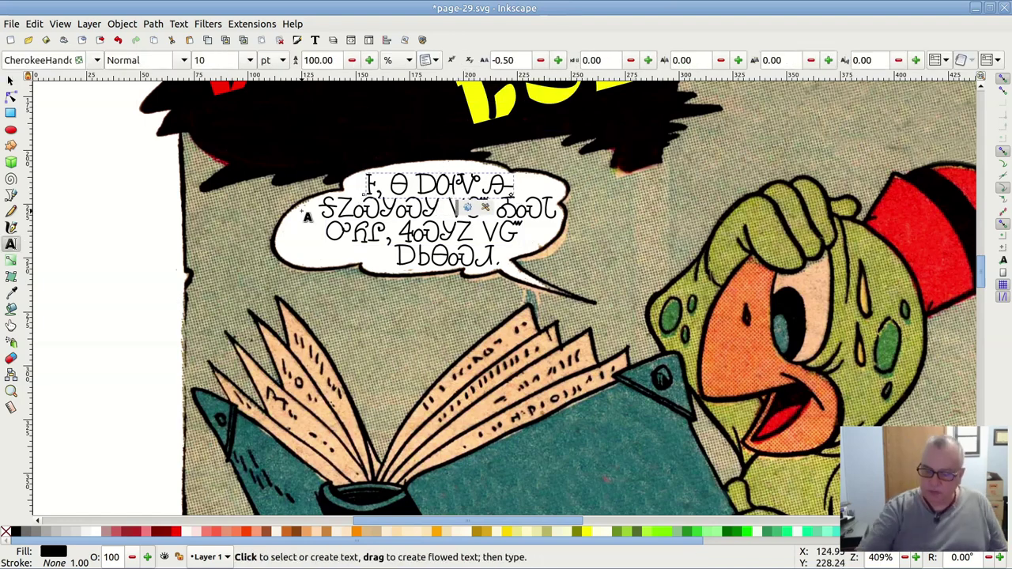
- Switch to Firefox and look through the Cherokee font samples for a lettering style for the book cover
ctrl+scroll(431, 422, down, 3)
scroll(431, 423, up, 2)
ctrl+scroll(432, 422, up, 4)
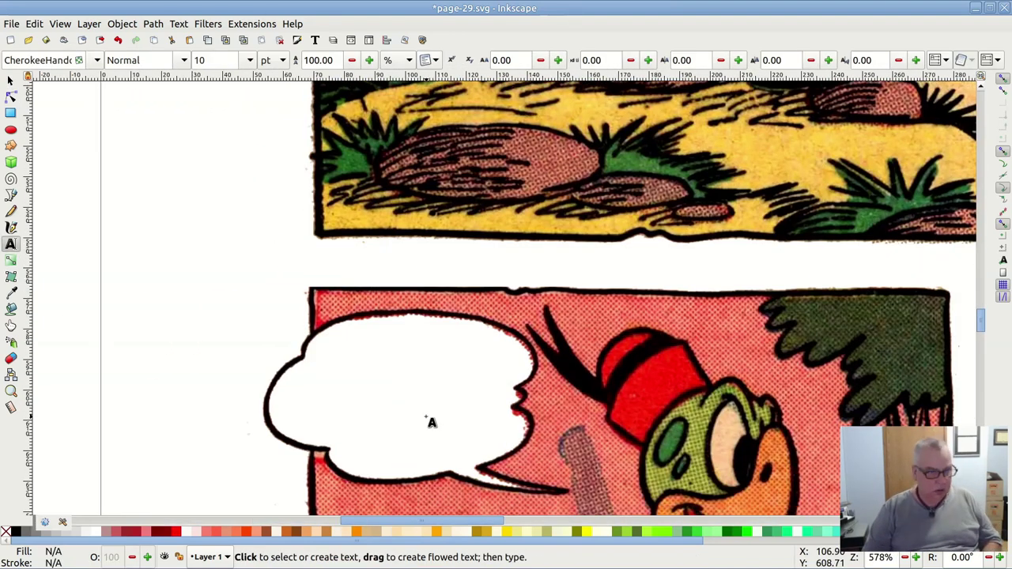
scroll(335, 354, down, 5)
ctrl+scroll(334, 354, down, 2)
key(alt+Tab)
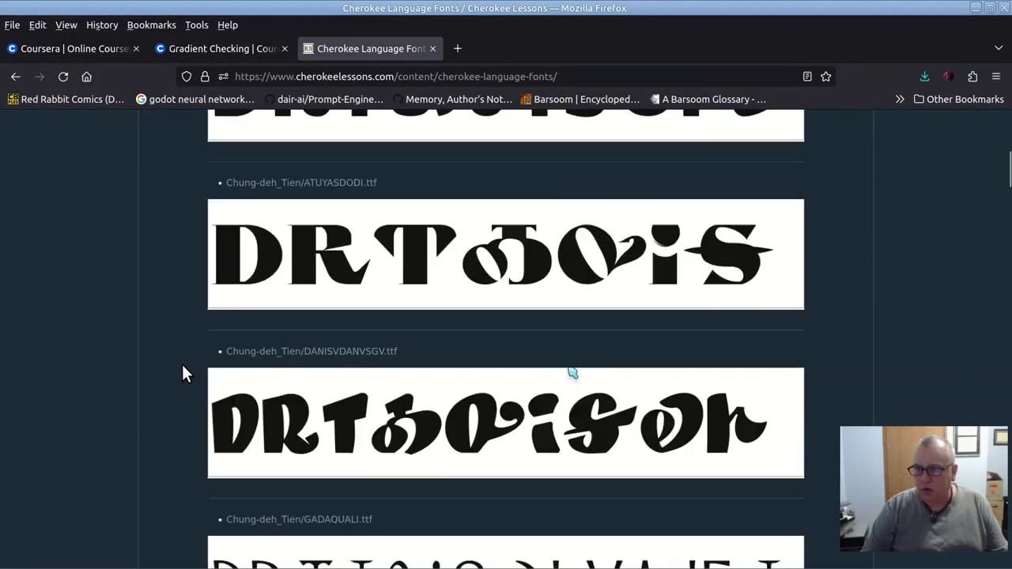
scroll(181, 373, down, 5)
scroll(181, 373, up, 2)
- Switch back to Inkscape and write the three-line book title in the Gageda font on the empty canvas beside the page
key(alt+Tab)
click(95, 60)
text(Gageda)
key(Return)
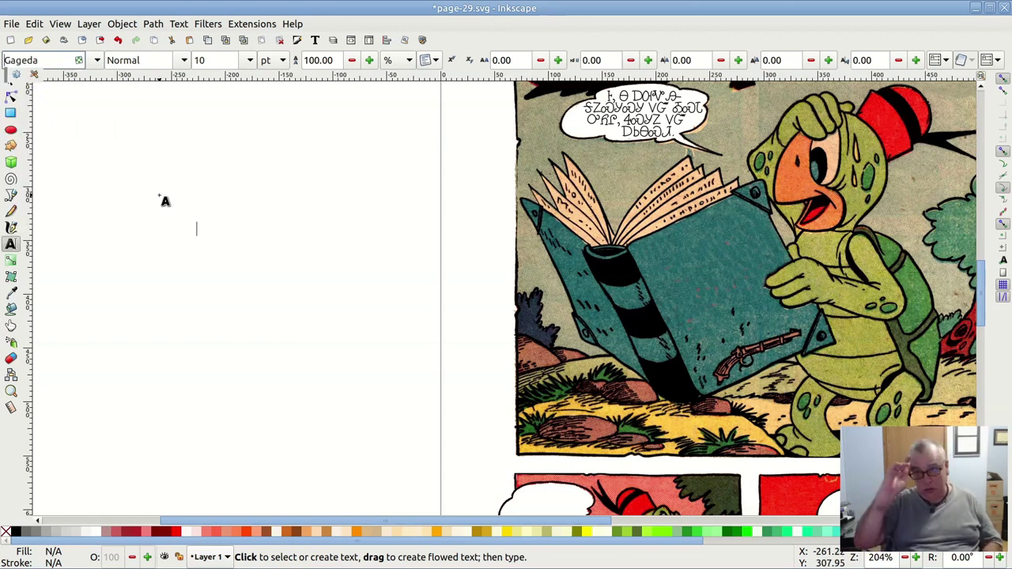
click(199, 239)
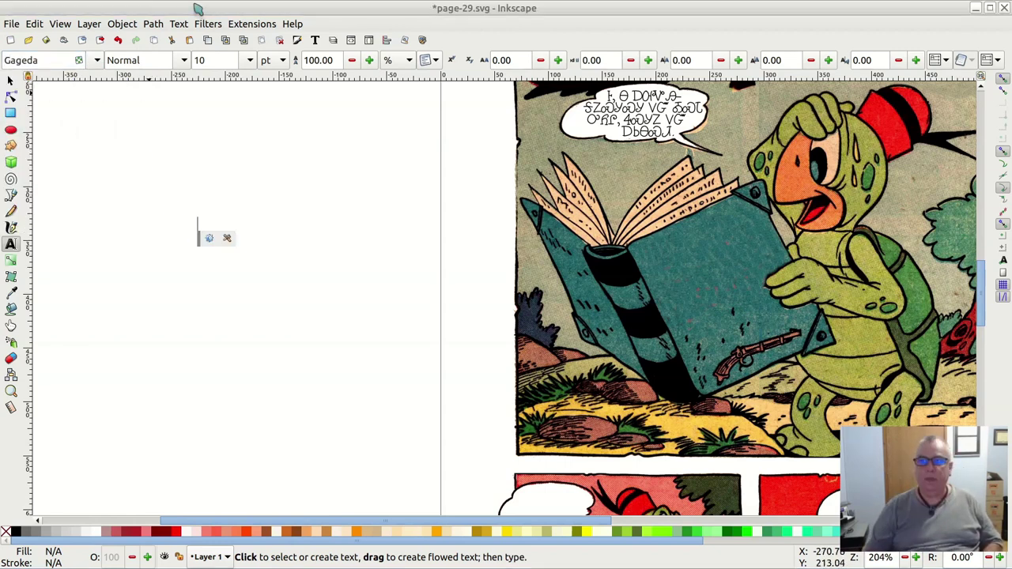
text(B YSt)
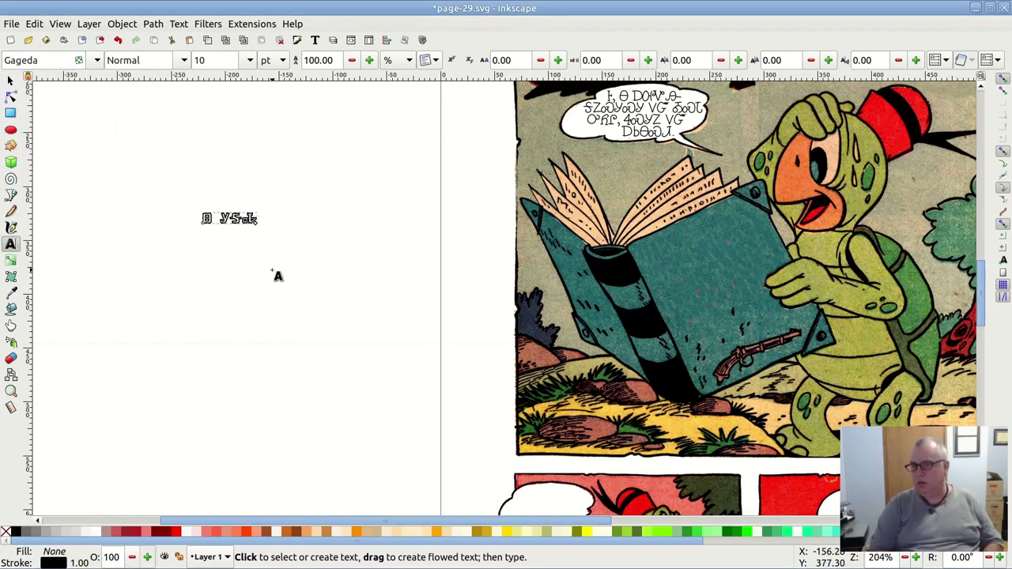
text(-)
key(Return)
text(DOIVRA-)
key(Return)
text(SZOOYODY)
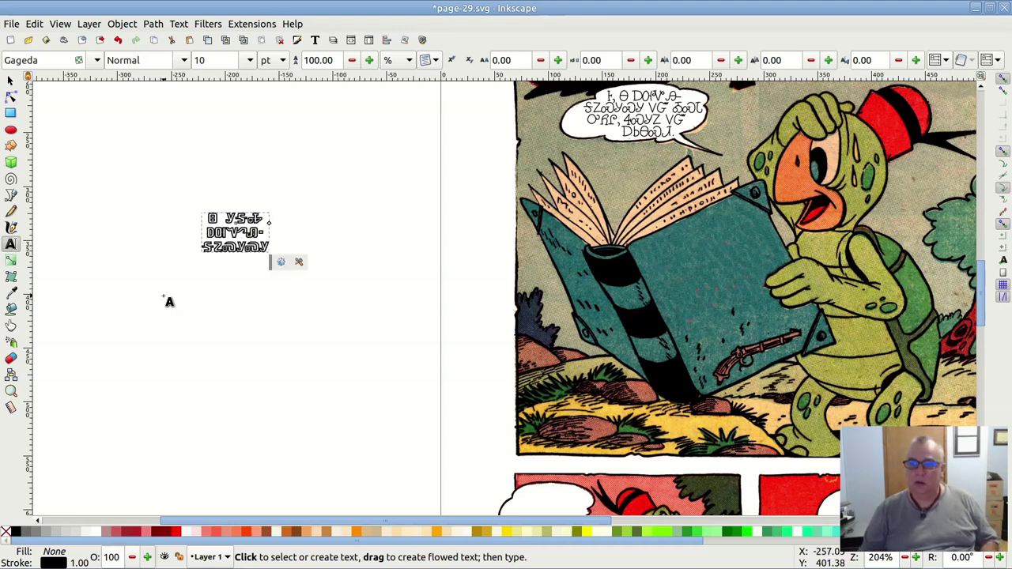
- Color the title text red, tilt it to match the book cover and place it on the turtle's open book
key(F1)
click(175, 531)
scroll(617, 281, up, 3)
key([)
drag(515, 282, 656, 411)
drag(474, 332, 498, 368)
key(Escape)
key(minus)
key(minus)
key(minus)
key(minus)
scroll(652, 342, left, 3)
scroll(652, 343, down, 5)
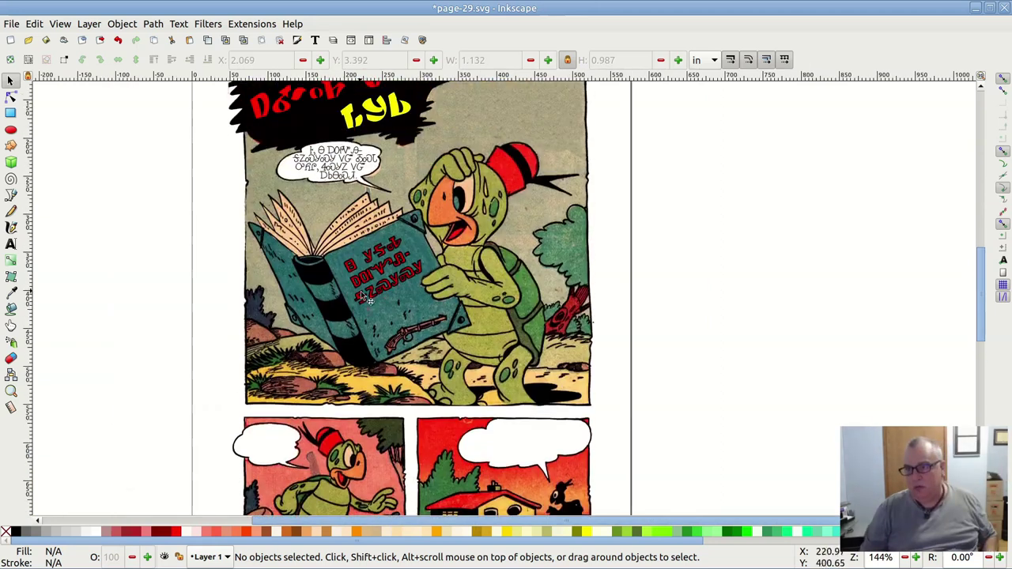
- Write three lines of 10 pt CherokeeHandone dialogue without a stroke and place them over the running turtle panel's balloon
key(F8)
click(97, 61)
click(48, 113)
click(88, 331)
text(DJG, hSW. hSGAT)
key(Return)
text(DOVA-hZoDyoD)
key(F1)
double_click(120, 326)
key(F1)
drag(121, 326, 258, 309)
scroll(257, 308, up, 4)
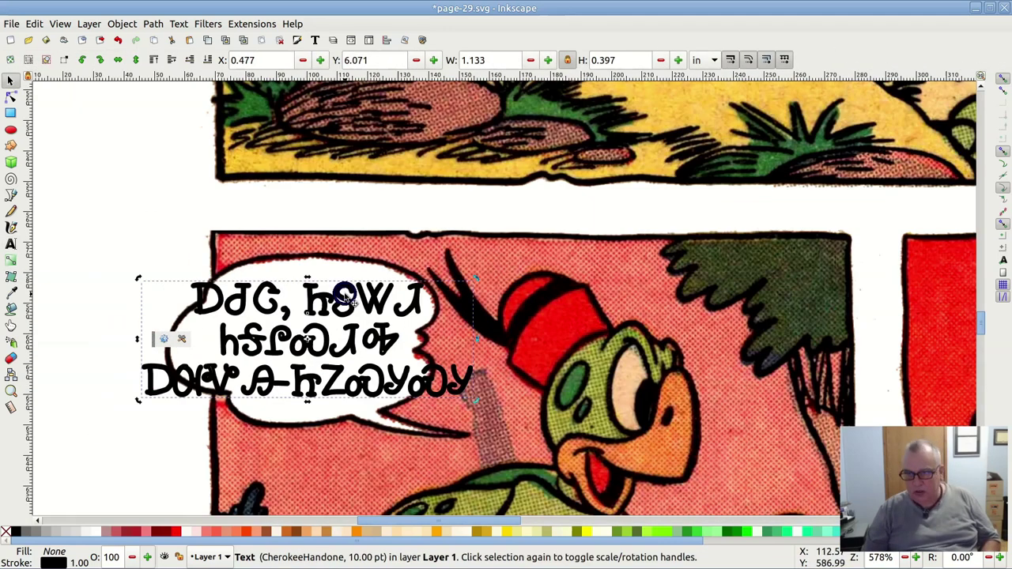
click(10, 80)
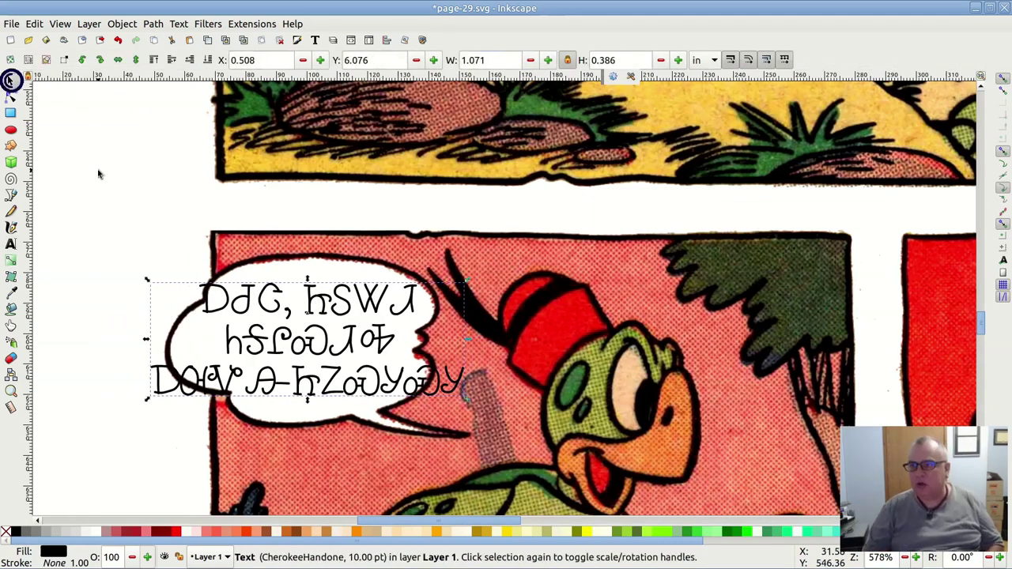
- Duplicate the dialogue text and cut the copy in the balloon down to its first line, with letter spacing -1.00
drag(249, 318, 144, 192)
key(ctrl+z)
key(ctrl+z)
key(ctrl+z)
key(ctrl+z)
key(ctrl+z)
key(ctrl+z)
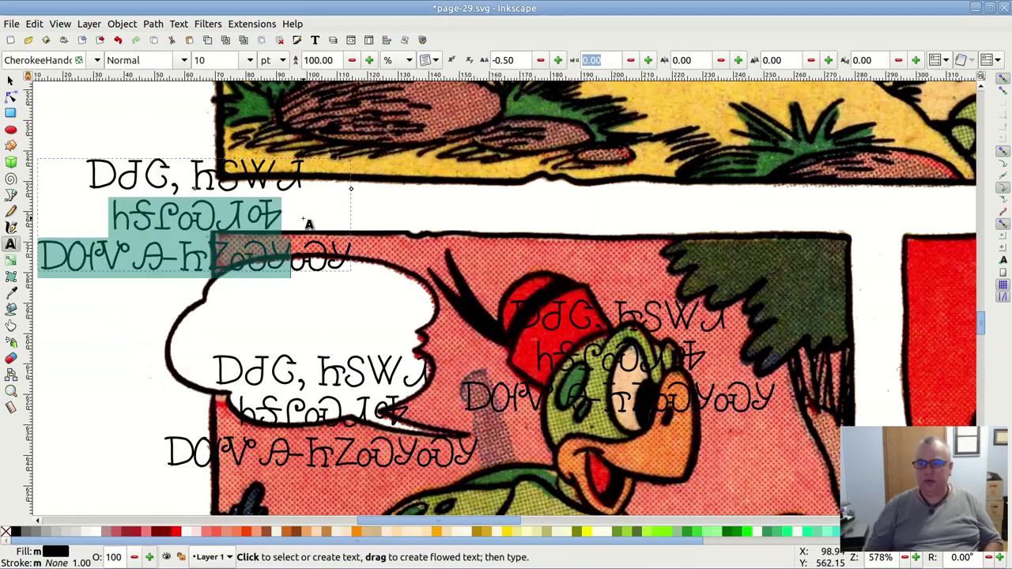
key(ctrl+z)
key(ctrl+z)
key(ctrl+z)
key(ctrl+z)
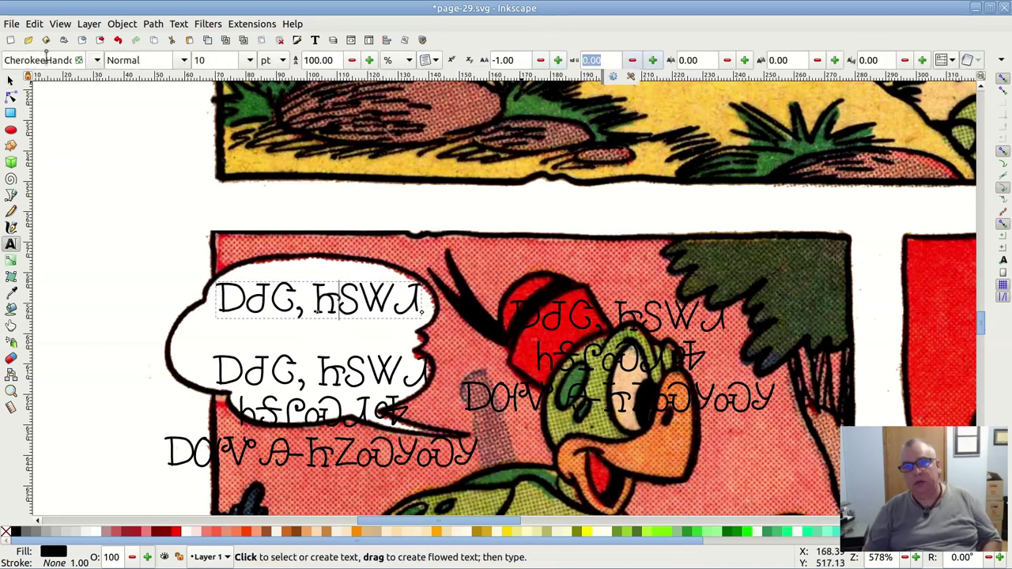
- Break the remaining dialogue into three separate lines and stack them beneath the first line inside the balloon
key(ctrl+shift+z)
key(ctrl+shift+z)
key(ctrl+shift+z)
key(ctrl+shift+z)
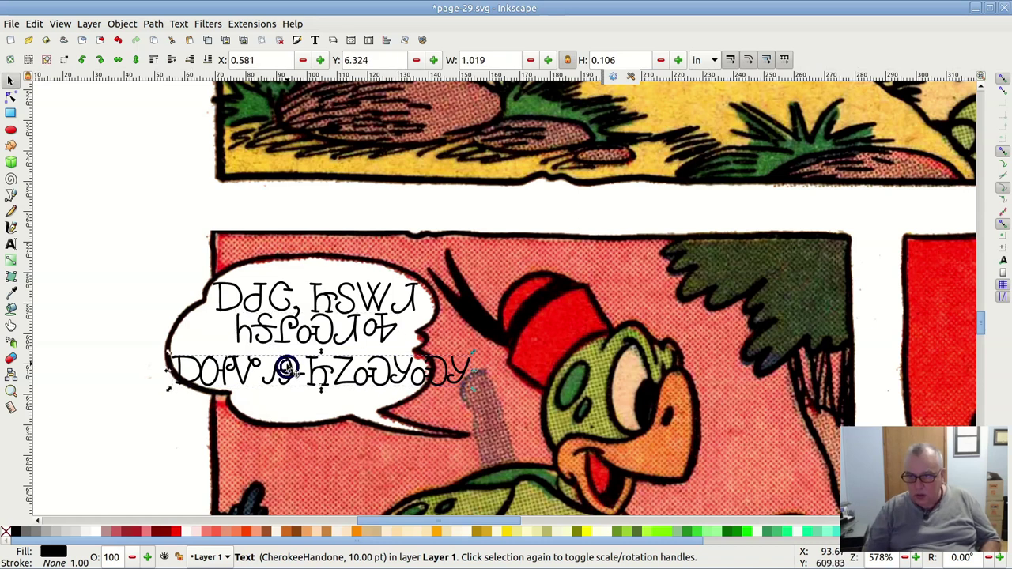
double_click(253, 364)
key(ctrl+shift+z)
key(ctrl+shift+z)
key(ctrl+shift+z)
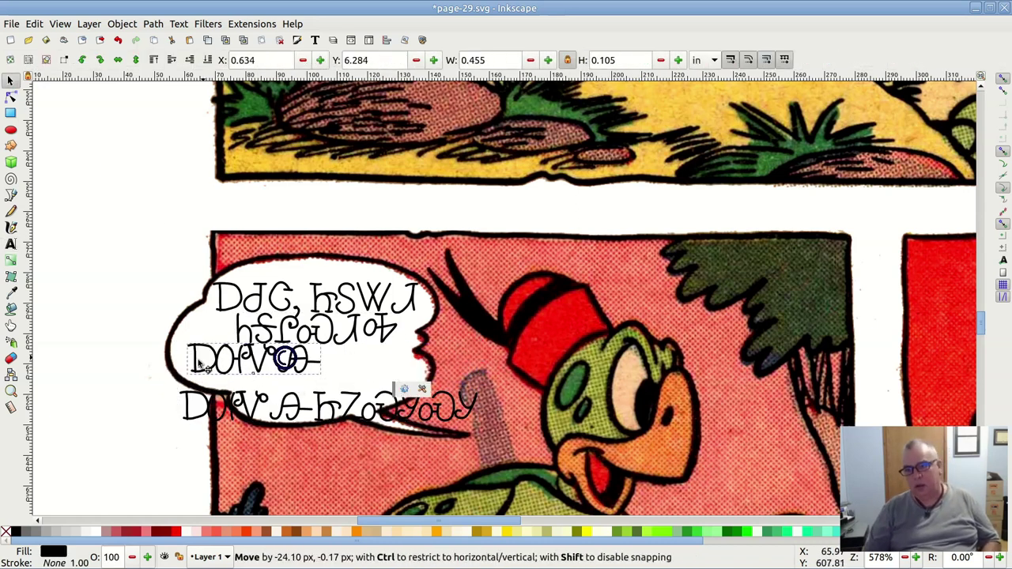
key(ctrl+shift+z)
key(ctrl+shift+z)
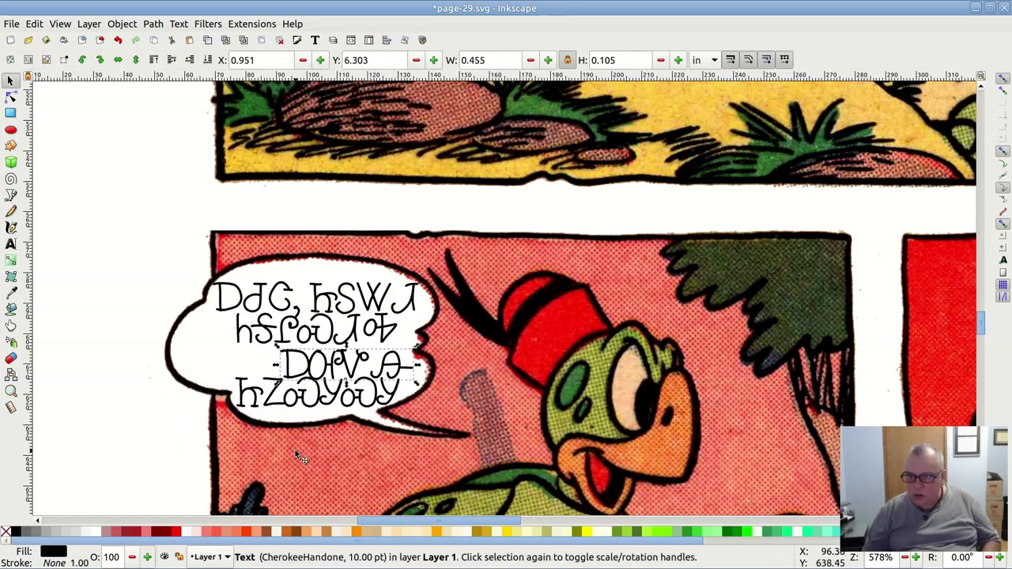
- Move the balloon's second line further left and set the third line's letter spacing to -1.00
drag(302, 342, 299, 338)
key(ctrl+z)
key(ctrl+z)
key(ctrl+z)
key(ctrl+z)
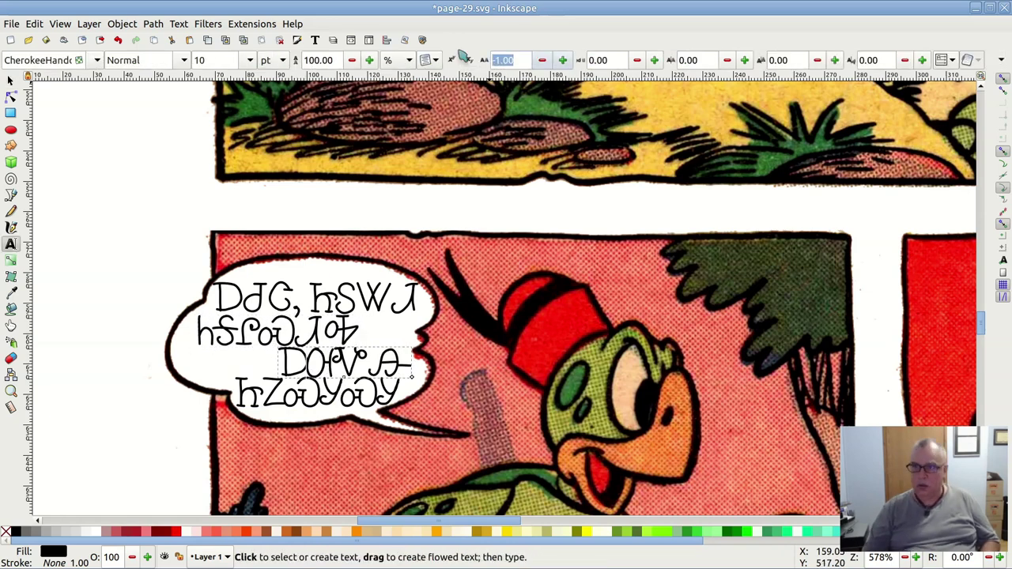
key(Escape)
- Paste a dialogue line into the house panel's balloon and replace its wording with that balloon's first line from the script
scroll(144, 343, down, 3)
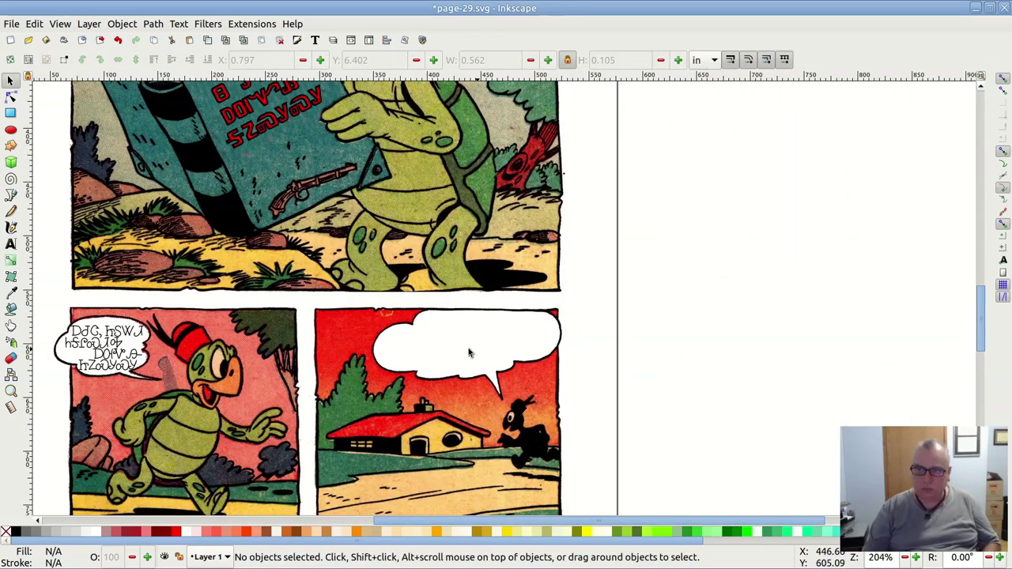
key(ctrl+v)
double_click(461, 321)
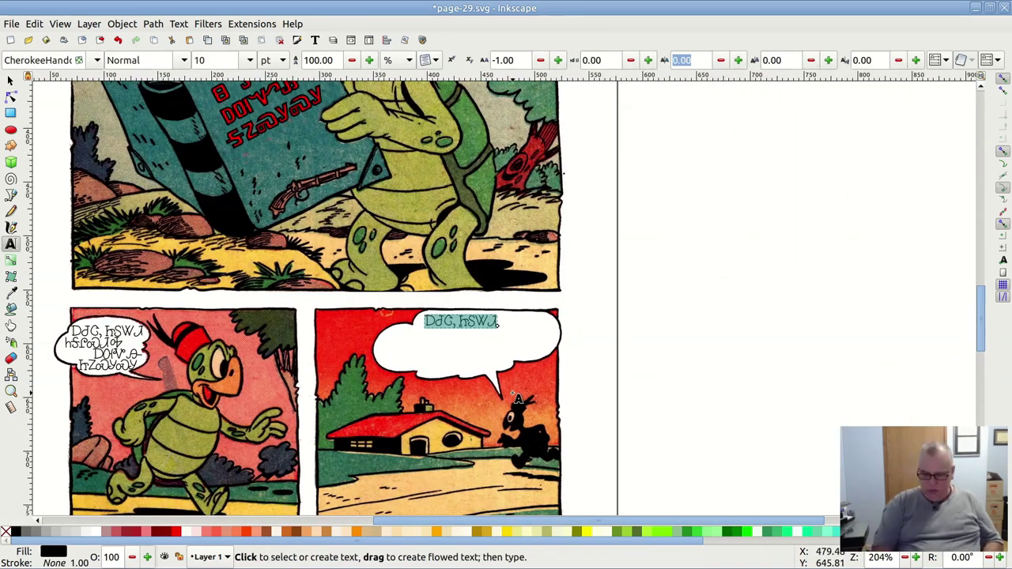
text(P, DGSS)
text(HT DØYA)
key(BackSpace)
key(BackSpace)
key(BackSpace)
key(BackSpace)
key(BackSpace)
key(F1)
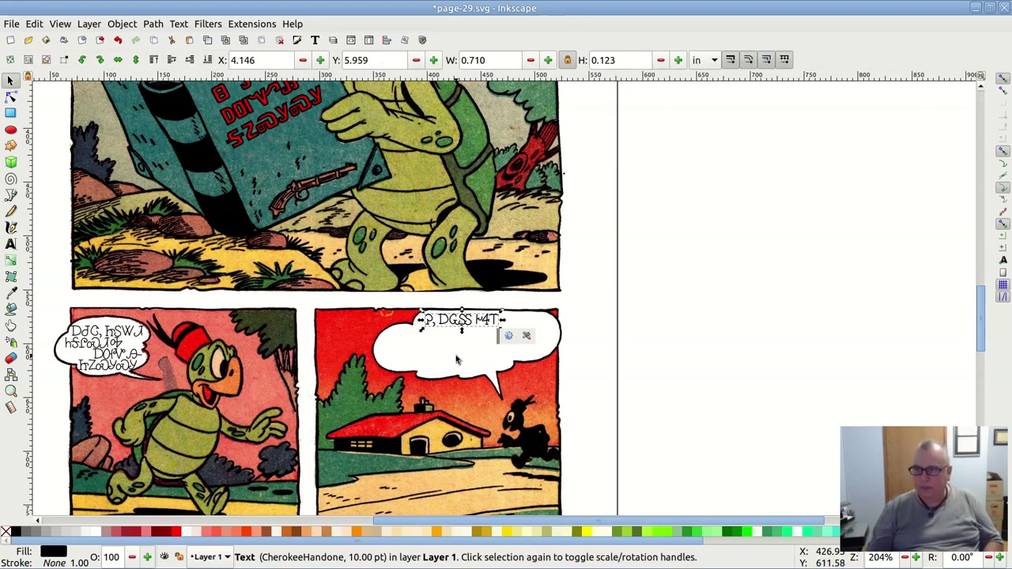
- Add the second dialogue line as a pasted text and place it beneath the first line in the house panel's balloon
key(ctrl+v)
double_click(443, 338)
key(F1)
drag(419, 336, 512, 341)
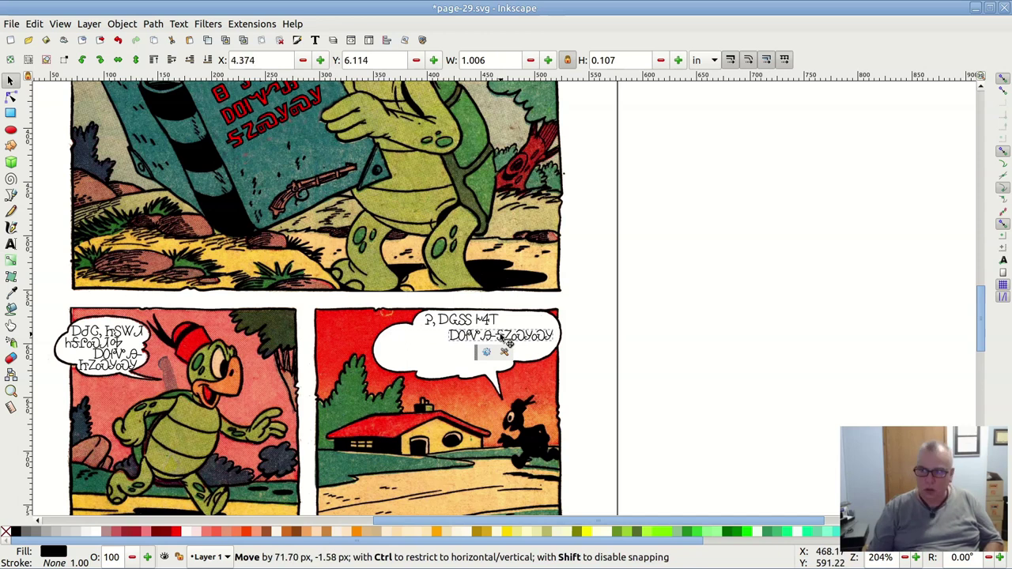
key(F8)
key(F1)
click(445, 324)
key(Escape)
text(P, DGSS HT)
- Write the third dialogue line beneath the second line in the house panel's balloon
double_click(428, 351)
key(ctrl+a)
text(Dď ᏧᏫᏝᏓ ᎪᎢᏫᏄ ᎠᏳᏙᎵ)
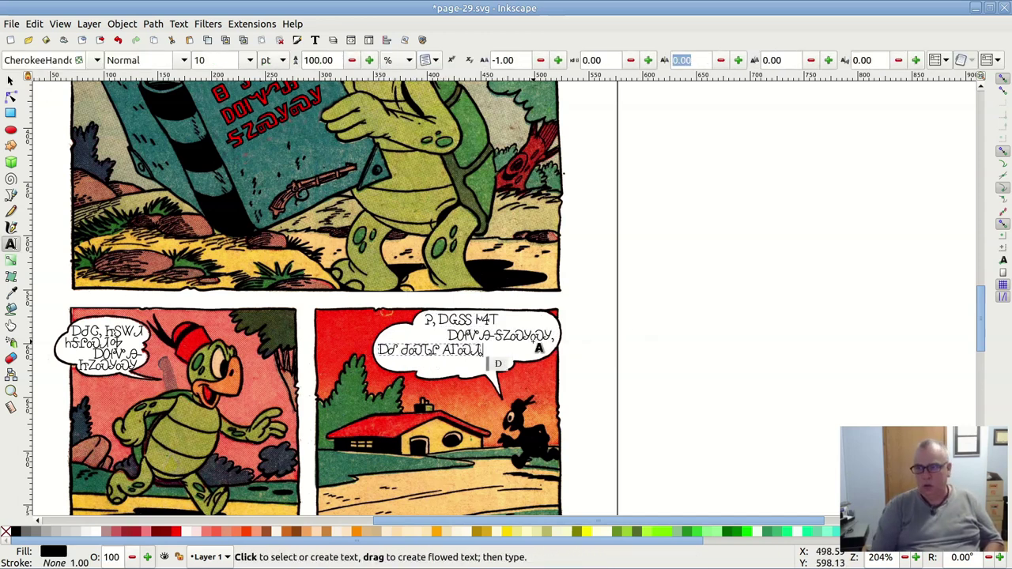
key(F1)
- Paste another text beneath the third line and replace its wording with the balloon's final exclamation
click(455, 319)
key(ctrl+v)
double_click(475, 365)
key(ctrl+a)
text(ᎾᏗᏥᏗᎠ!)
key(F1)
scroll(498, 360, up, 4)
scroll(329, 299, down, 2)
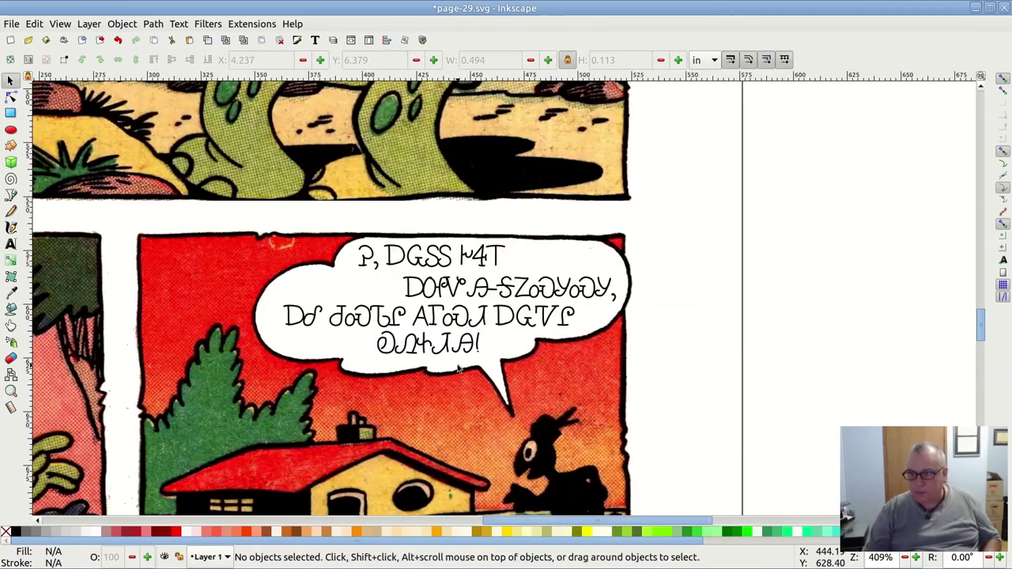
- Loosen the letter spacing of the house panel's dialogue and save page-29.svg
key(F8)
click(431, 360)
triple_click(506, 60)
key(Return)
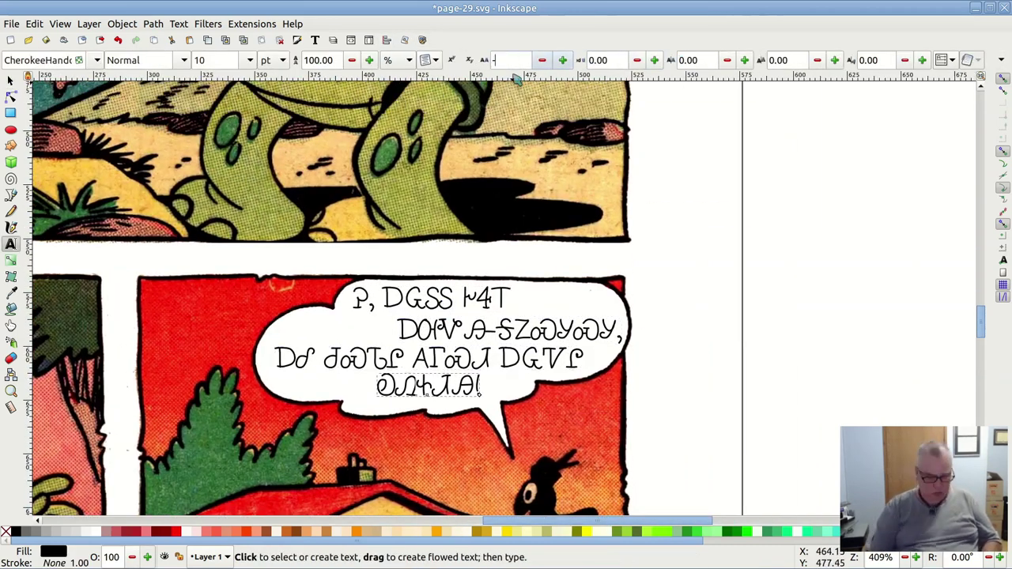
key(F1)
key(Escape)
key(ctrl+s)
scroll(354, 405, down, 4)
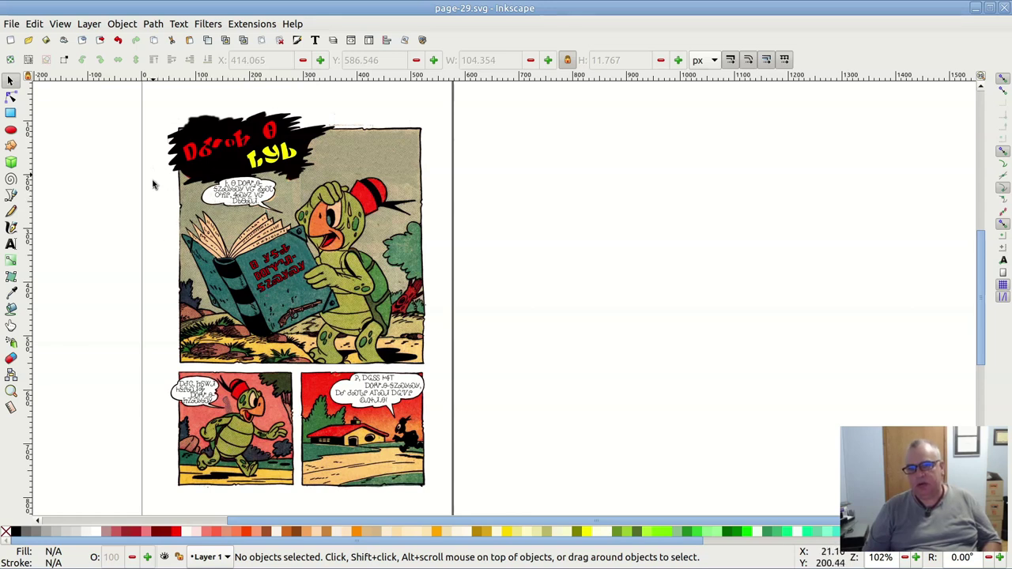
- Check the page's width and height in pixels in the document properties
ctrl+scroll(154, 190, down, 2)
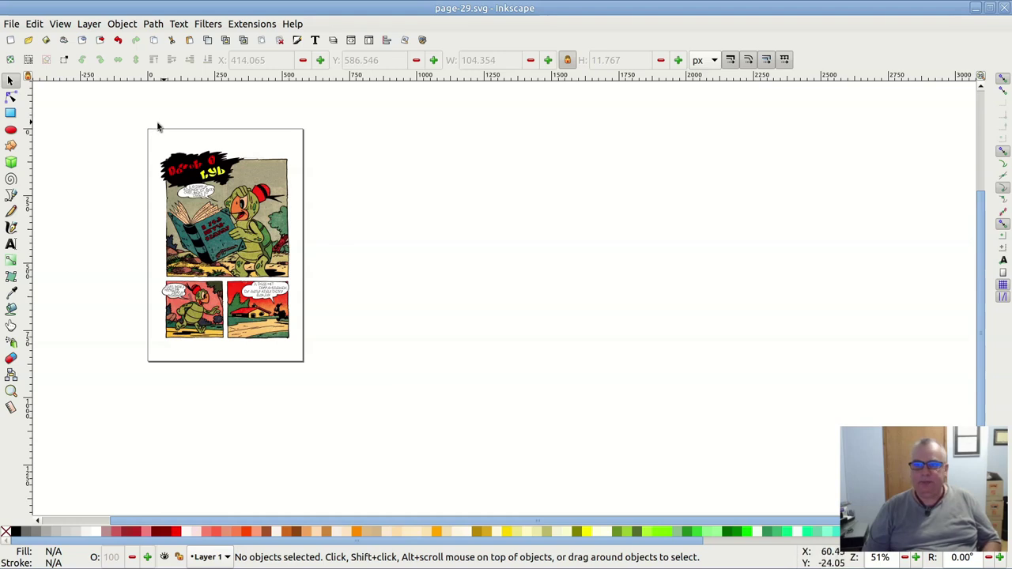
click(12, 23)
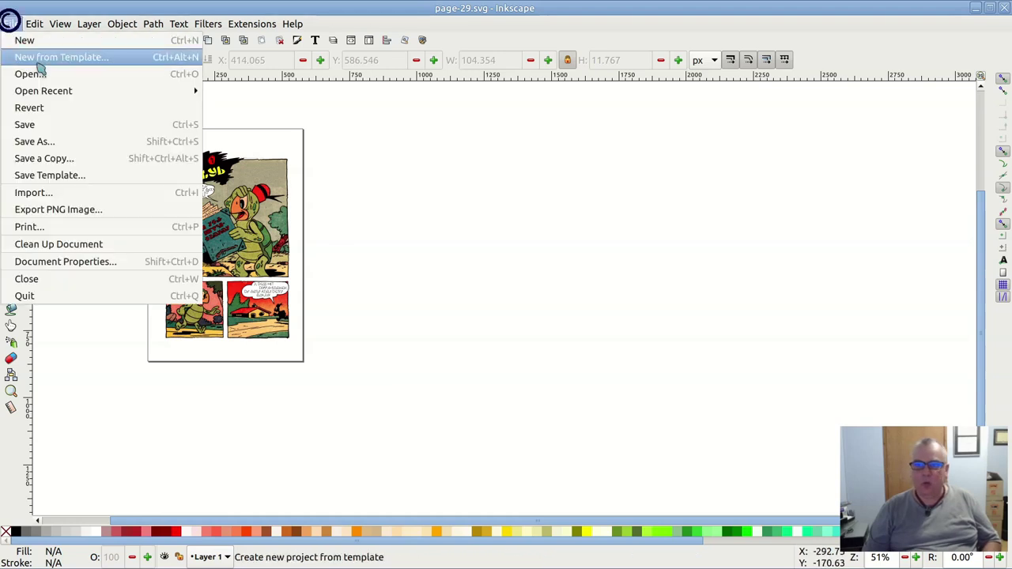
click(87, 262)
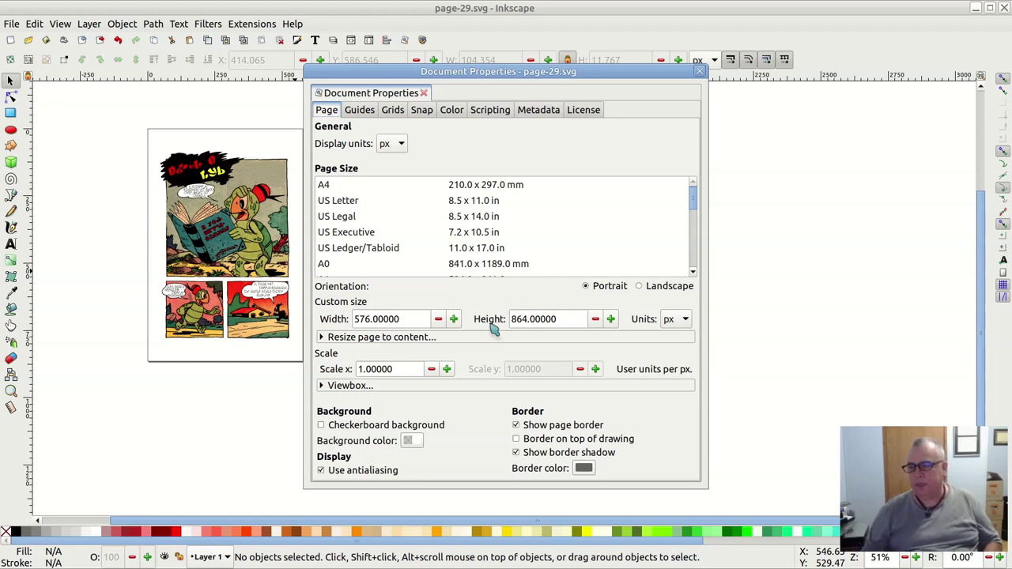
click(698, 72)
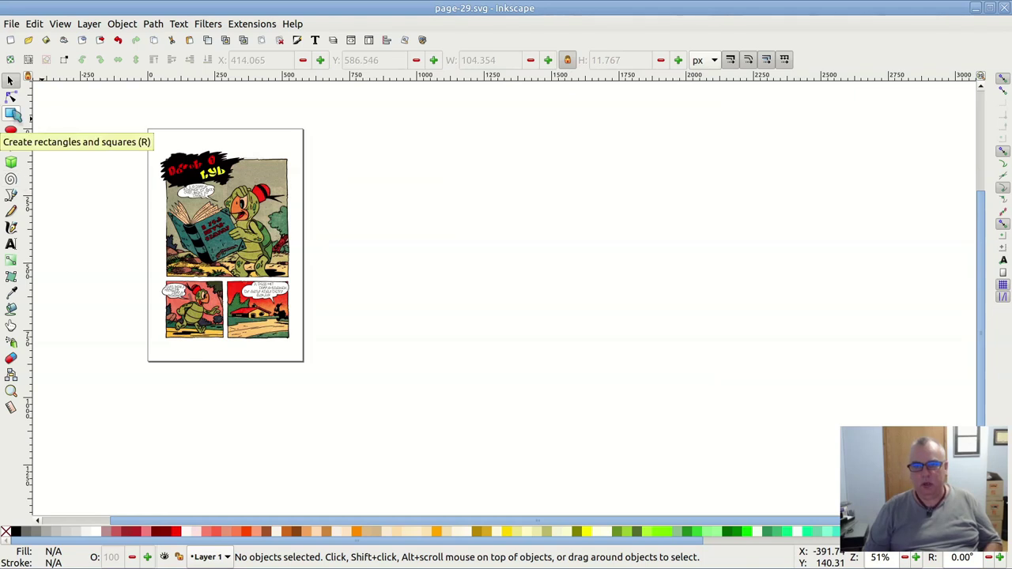
- Draw a rectangle about 385 x 309 px on the empty canvas beside the page and fill it with white
click(11, 115)
drag(442, 226, 546, 309)
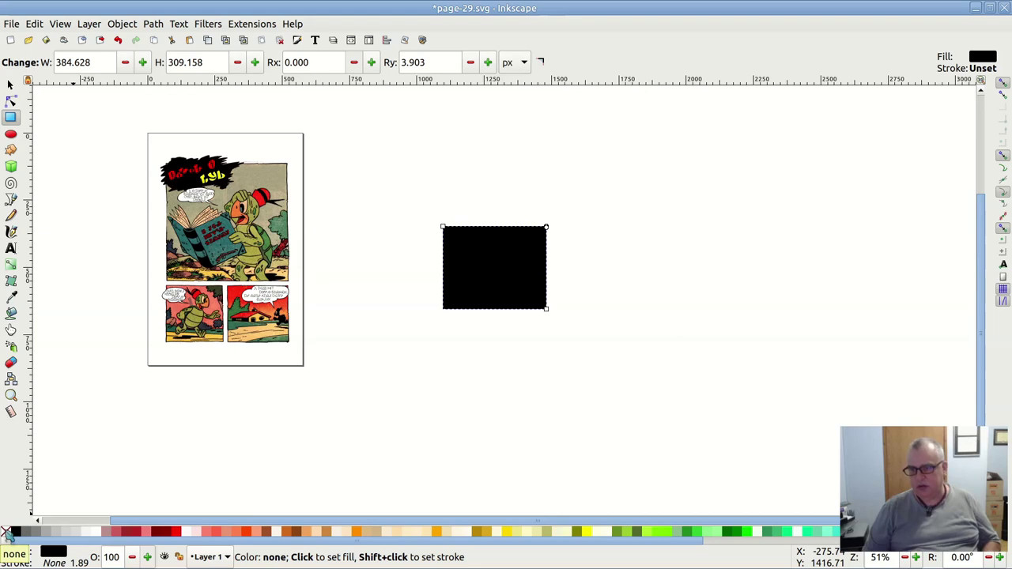
key(shift)
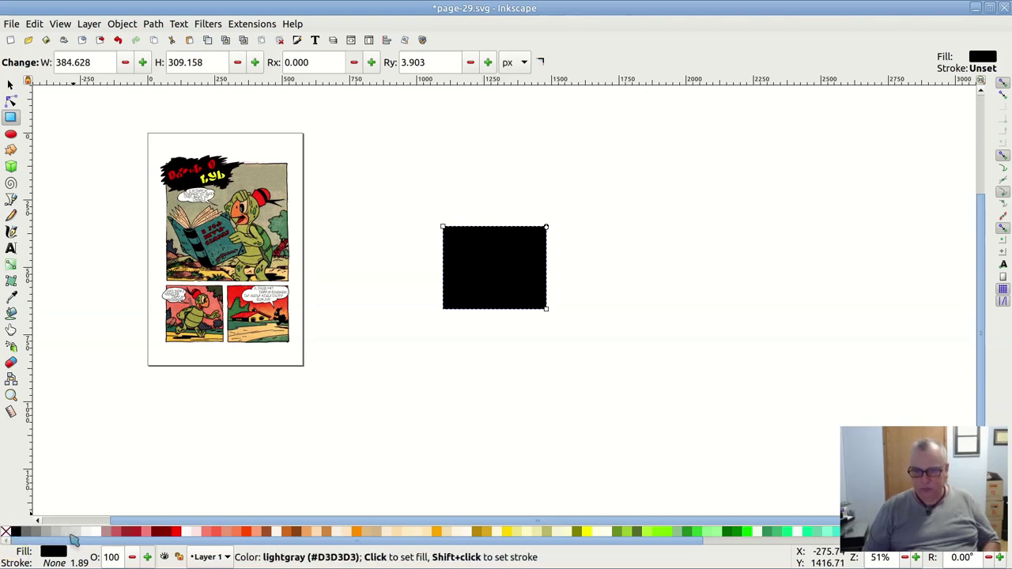
click(101, 534)
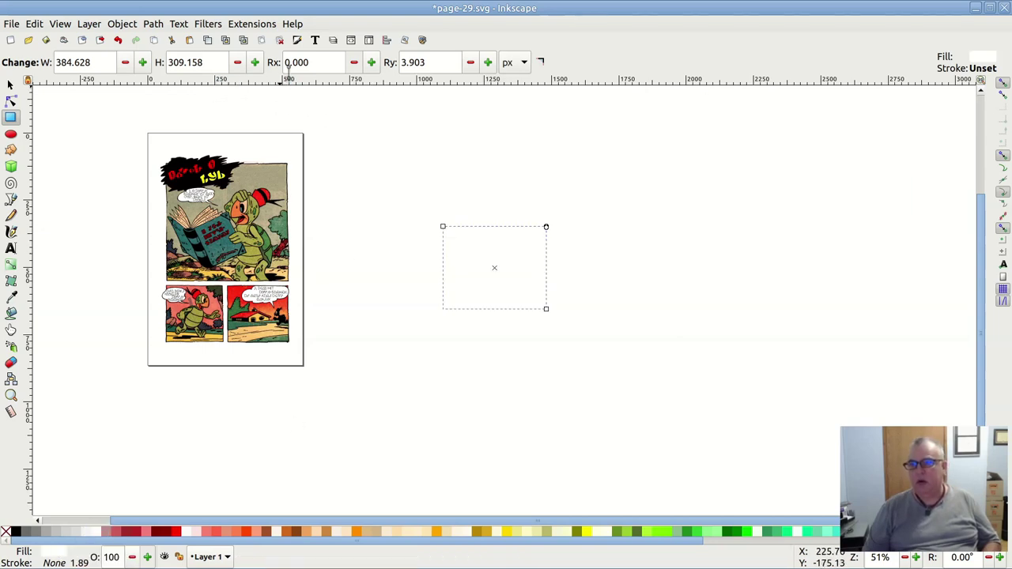
- Place the white rectangle at X 0 px and Y 0 px and unlock its width-to-height ratio
click(13, 85)
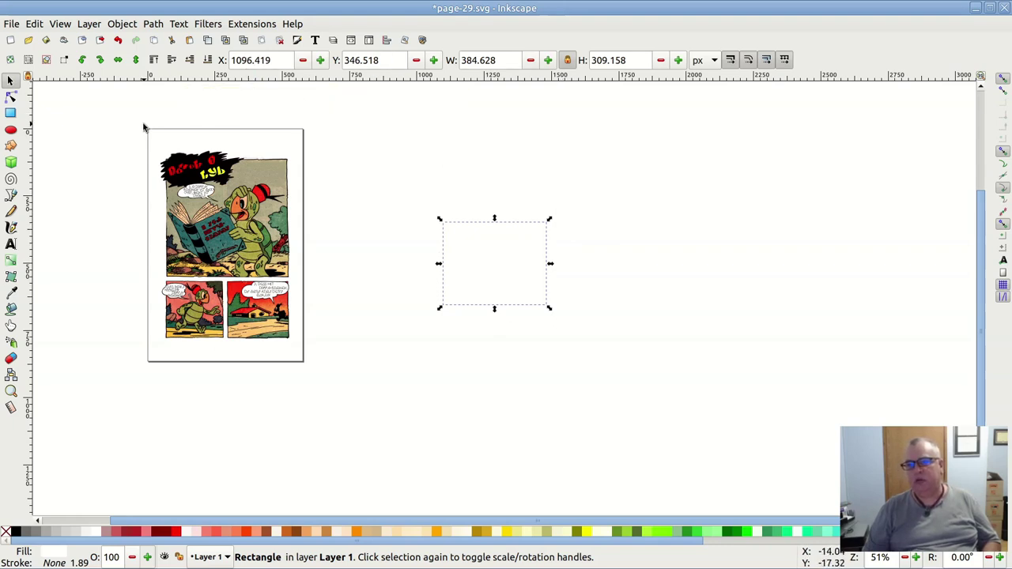
double_click(277, 60)
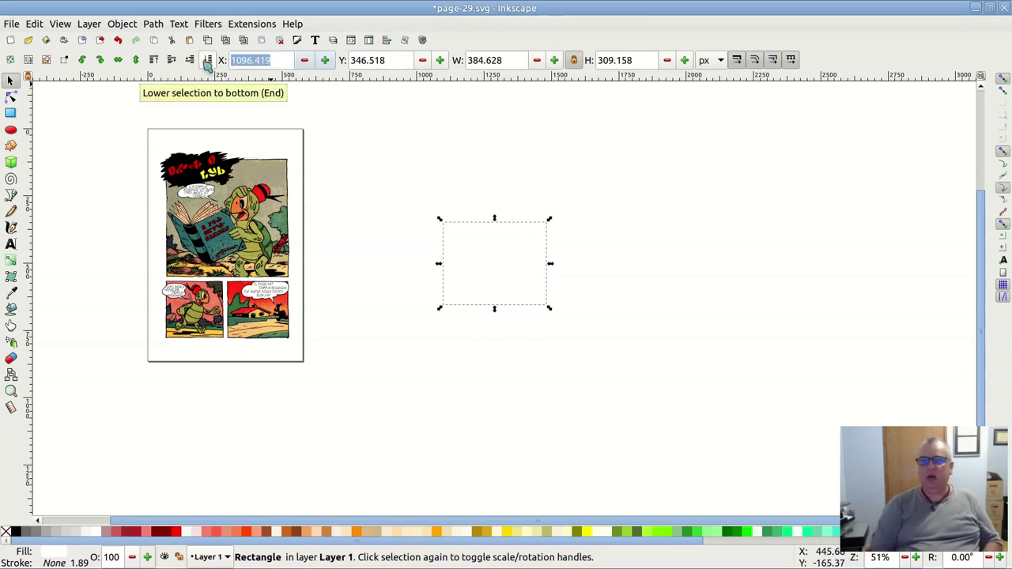
text(0)
key(Tab)
text(0)
key(Tab)
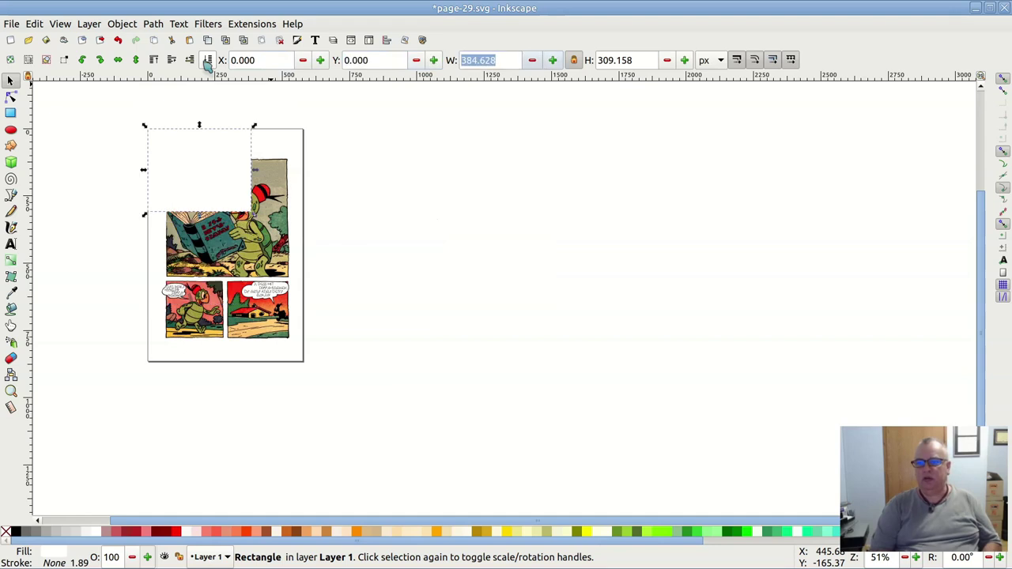
double_click(496, 60)
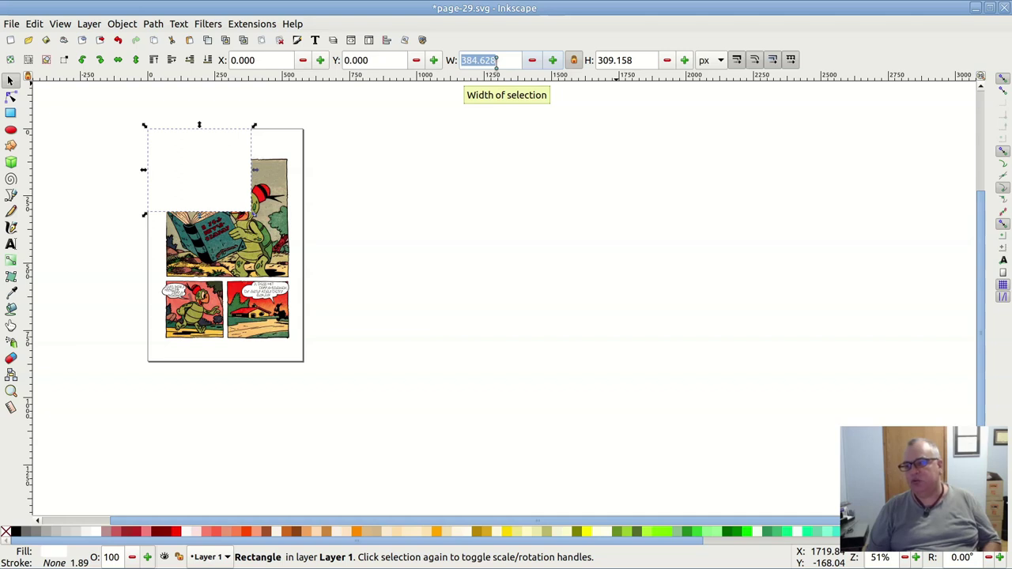
click(574, 61)
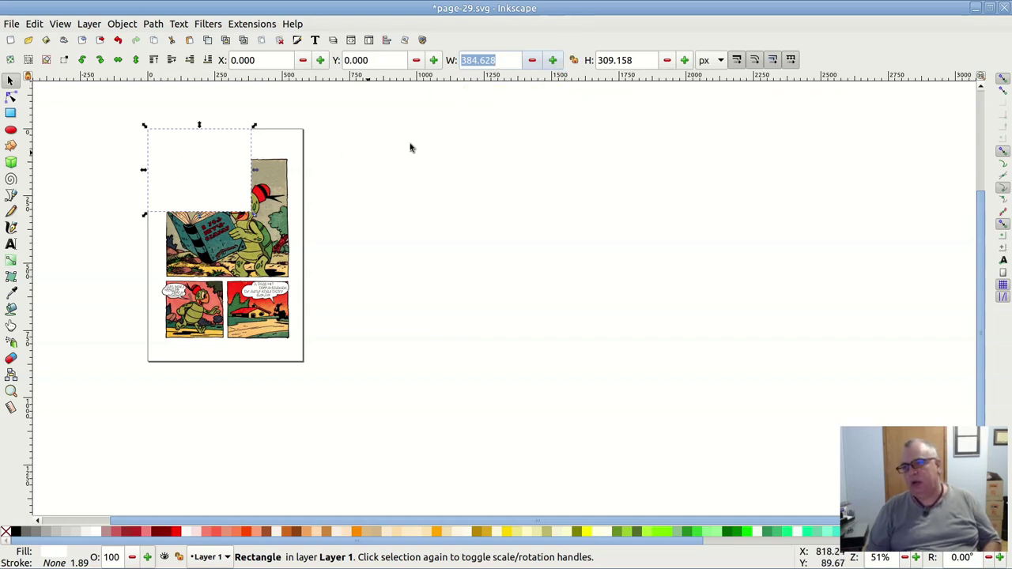
- Resize the white rectangle to a width of 576 px and a height of 864 px
click(510, 61)
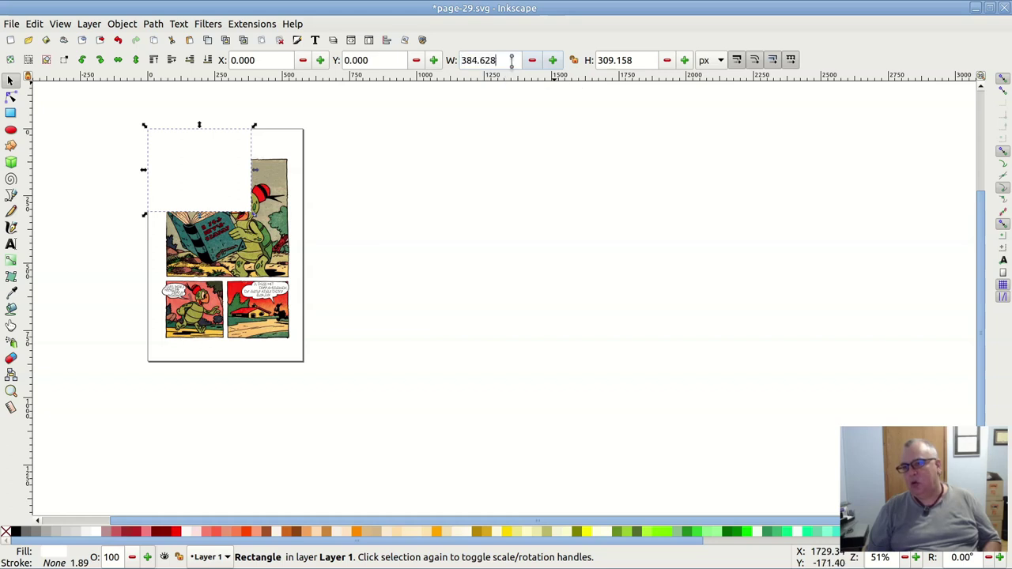
triple_click(510, 60)
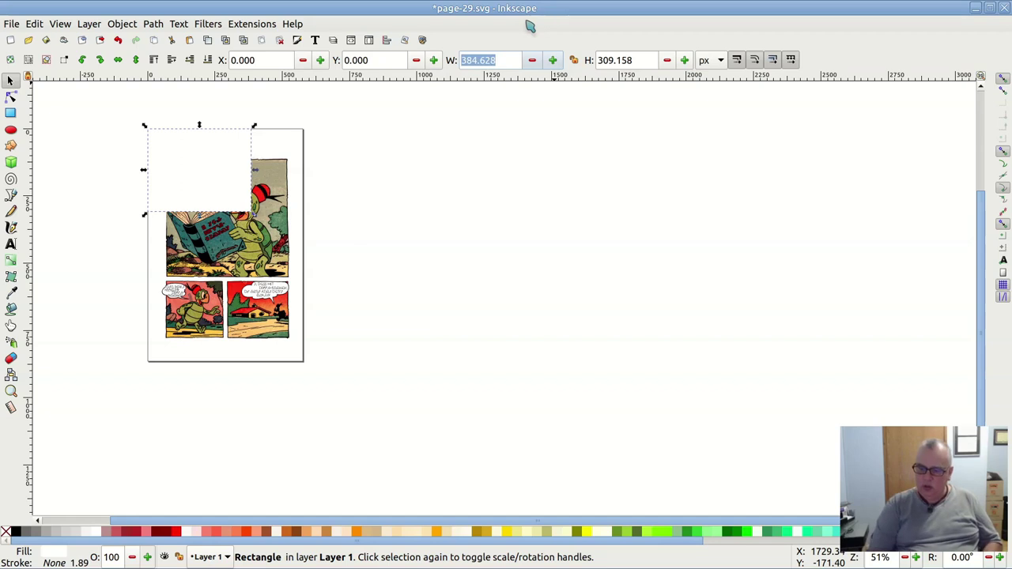
text(576)
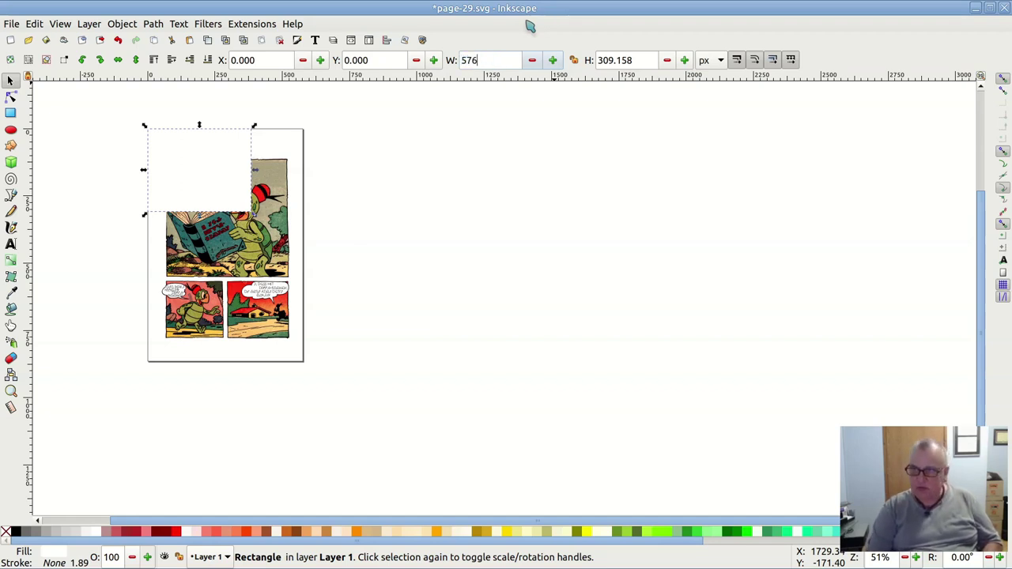
key(Tab)
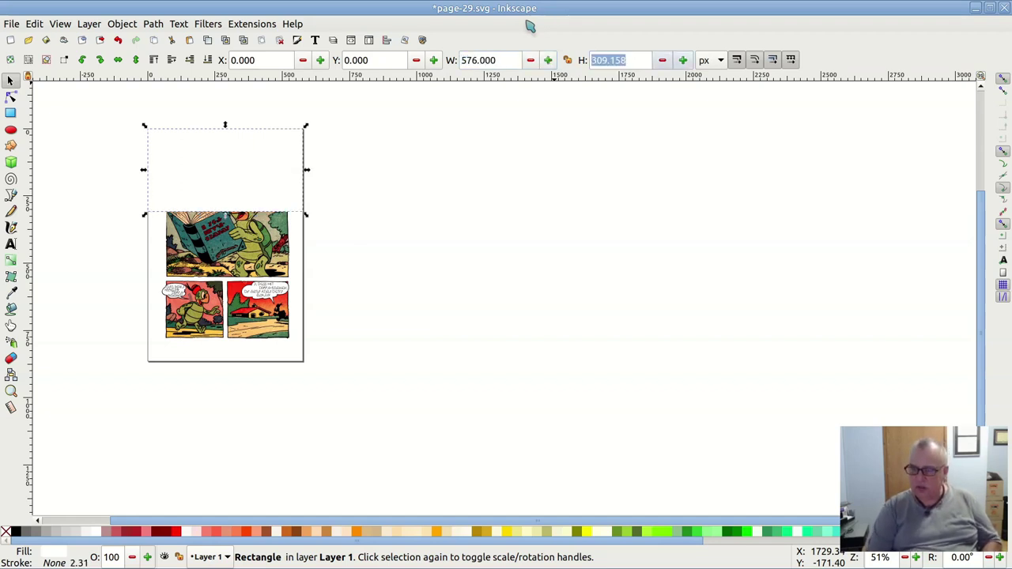
text(8)
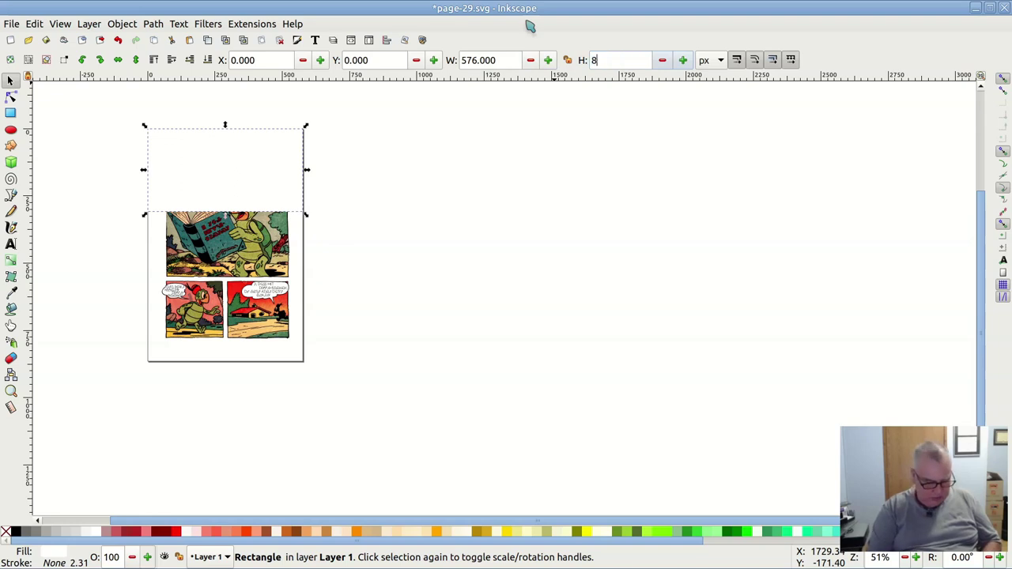
text(64)
key(Return)
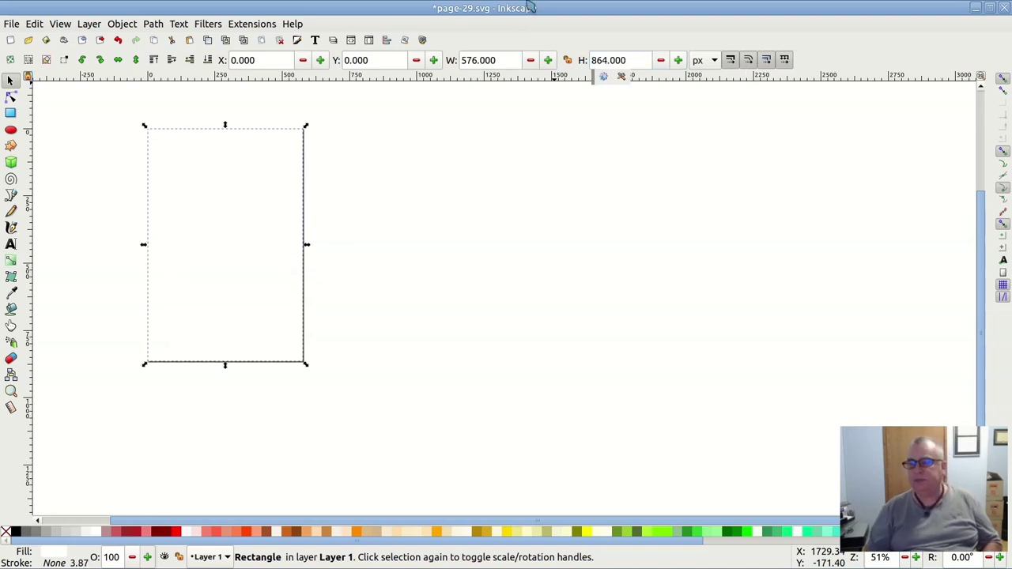
- Send the page-sized white rectangle to the back, behind all the comic artwork
click(533, 185)
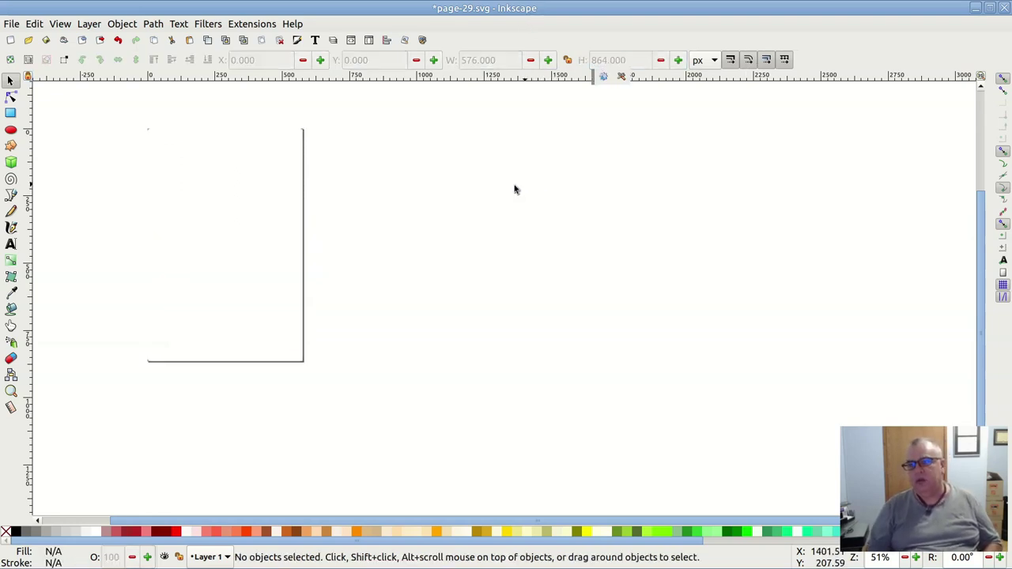
click(215, 173)
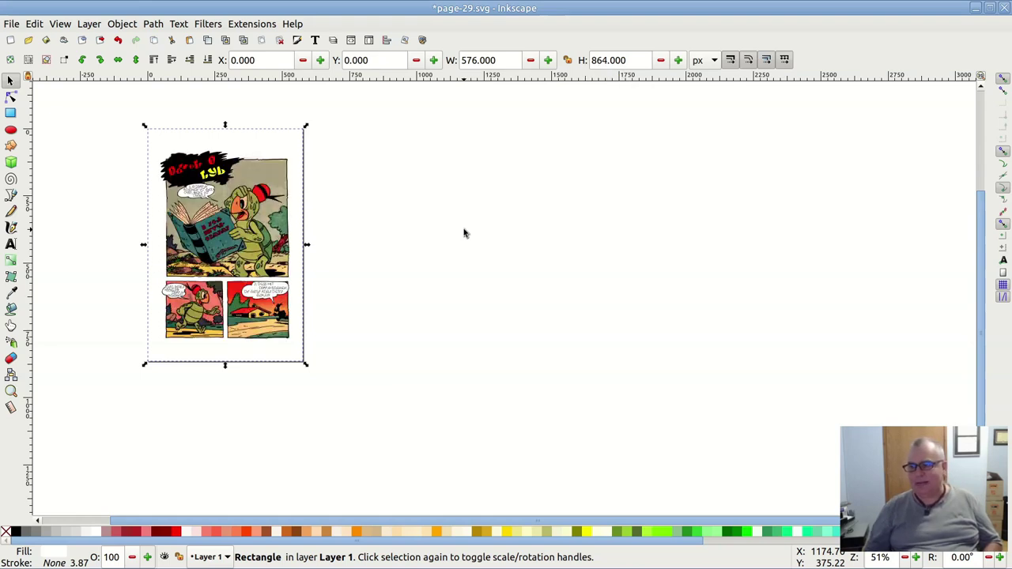
click(418, 231)
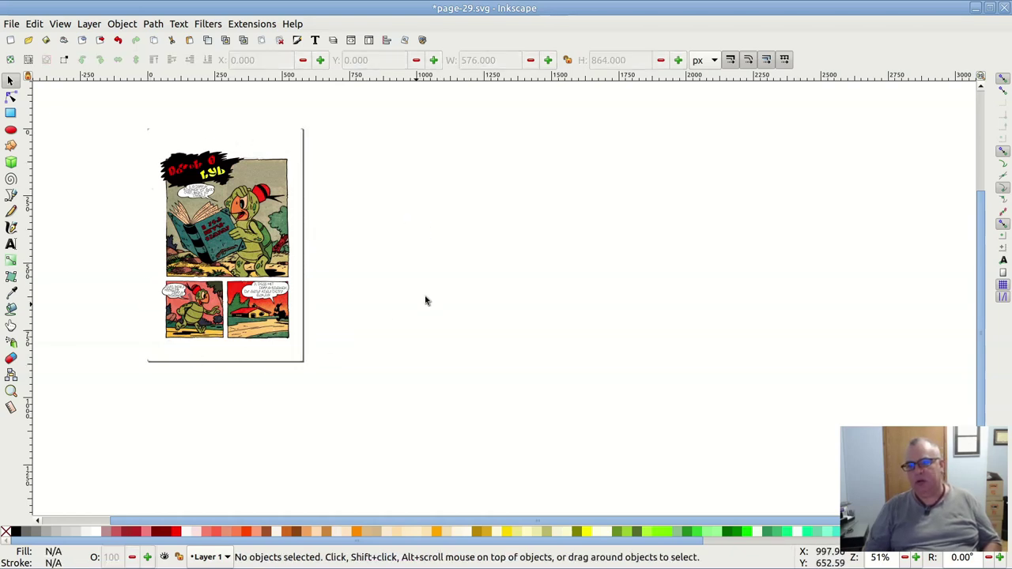
- Compare the white rectangle's size with the page's width and height in the document properties
ctrl+scroll(177, 148, up, 4)
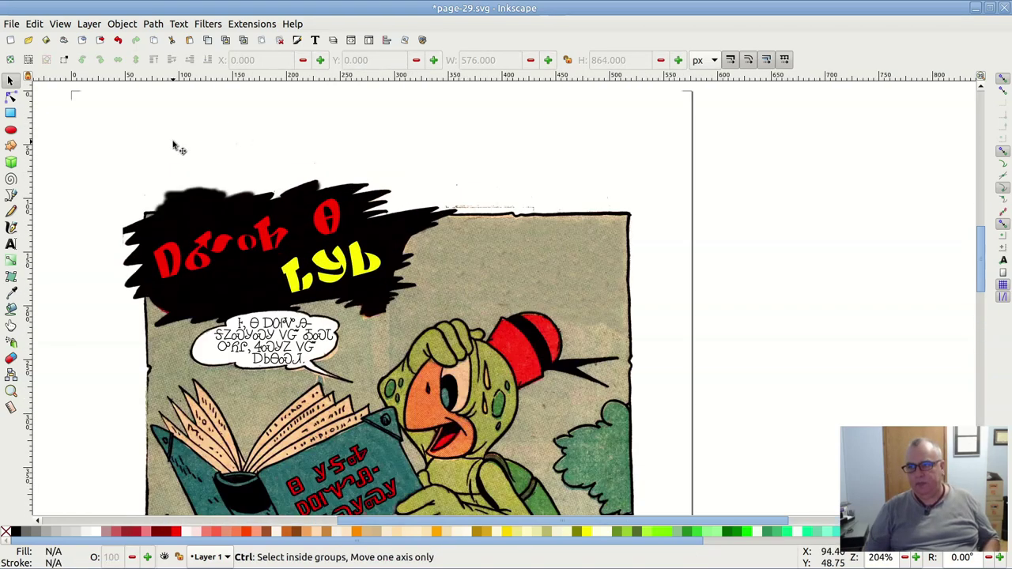
ctrl+scroll(175, 146, down, 1)
click(494, 138)
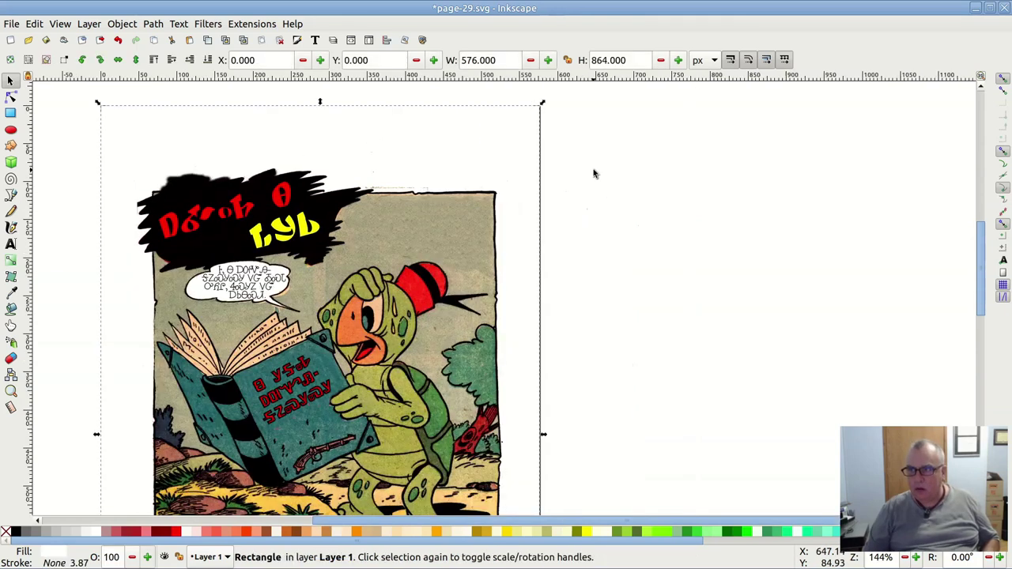
click(11, 24)
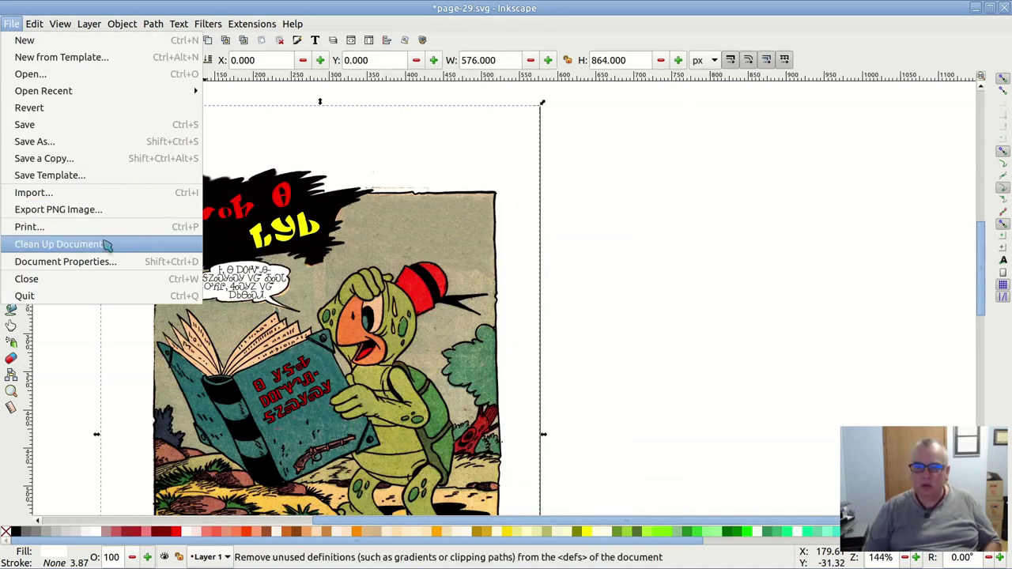
click(63, 262)
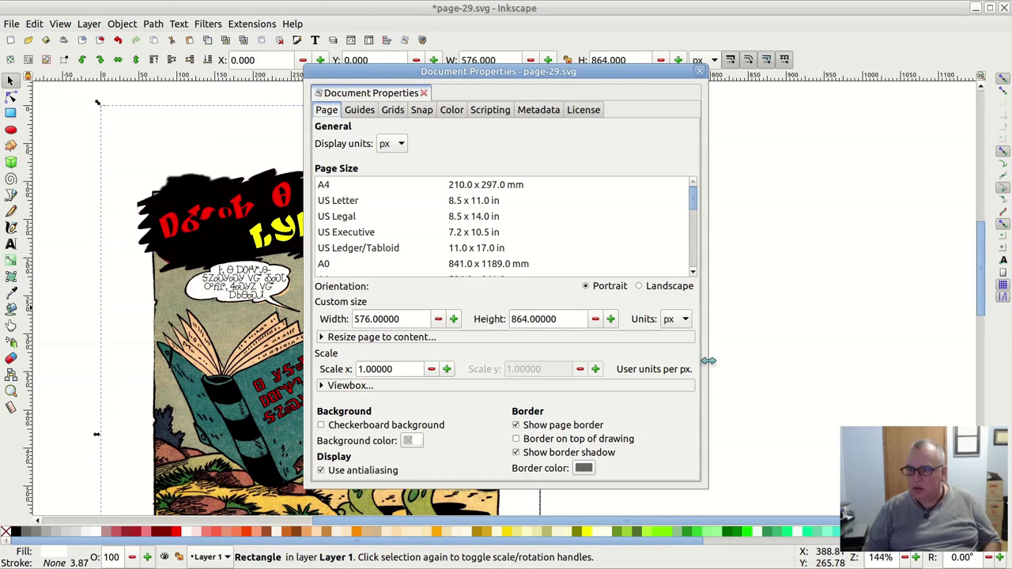
click(699, 71)
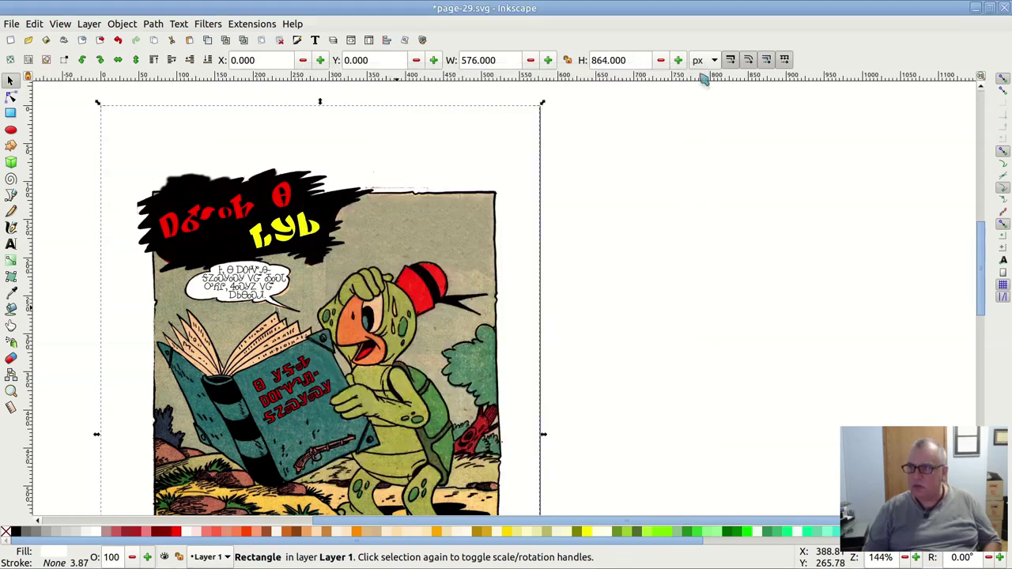
- Inspect the page's upper edge and corner, and the full page, to check how the white background covers it
click(583, 231)
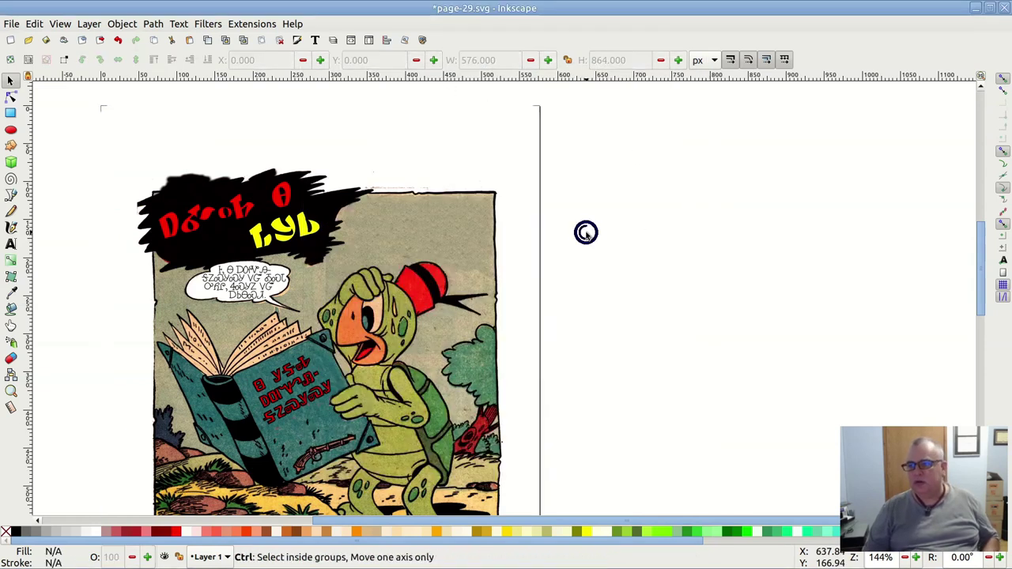
ctrl+scroll(528, 177, up, 3)
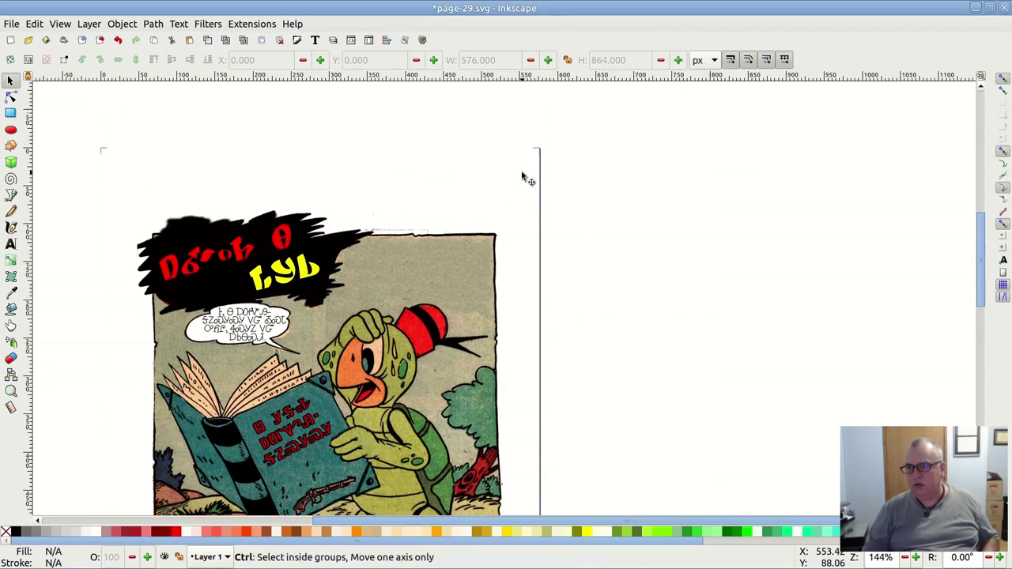
ctrl+scroll(534, 184, down, 2)
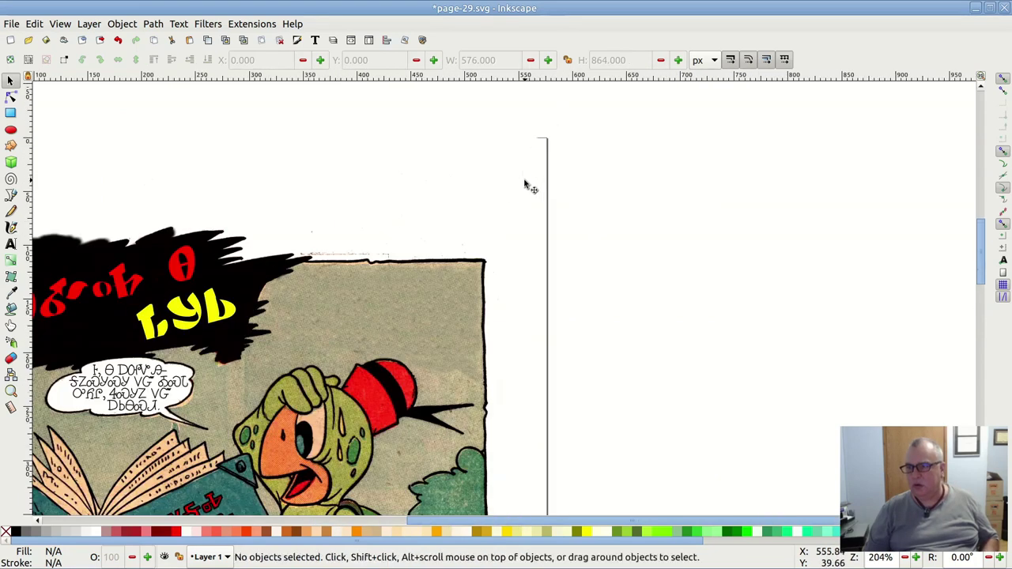
click(524, 182)
click(608, 190)
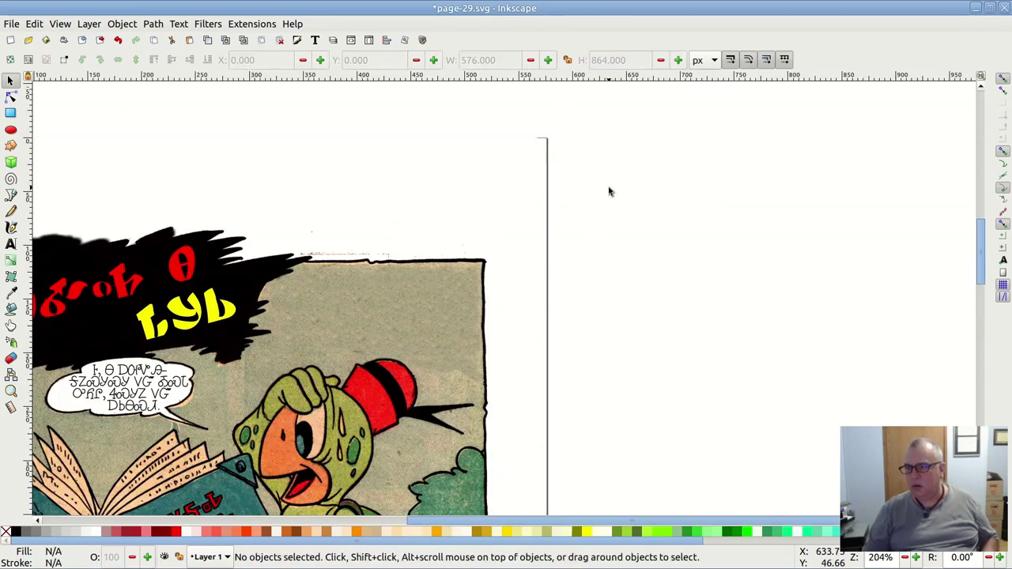
click(520, 181)
ctrl+scroll(522, 180, down, 3)
scroll(524, 179, down, 3)
scroll(624, 238, up, 3)
click(643, 242)
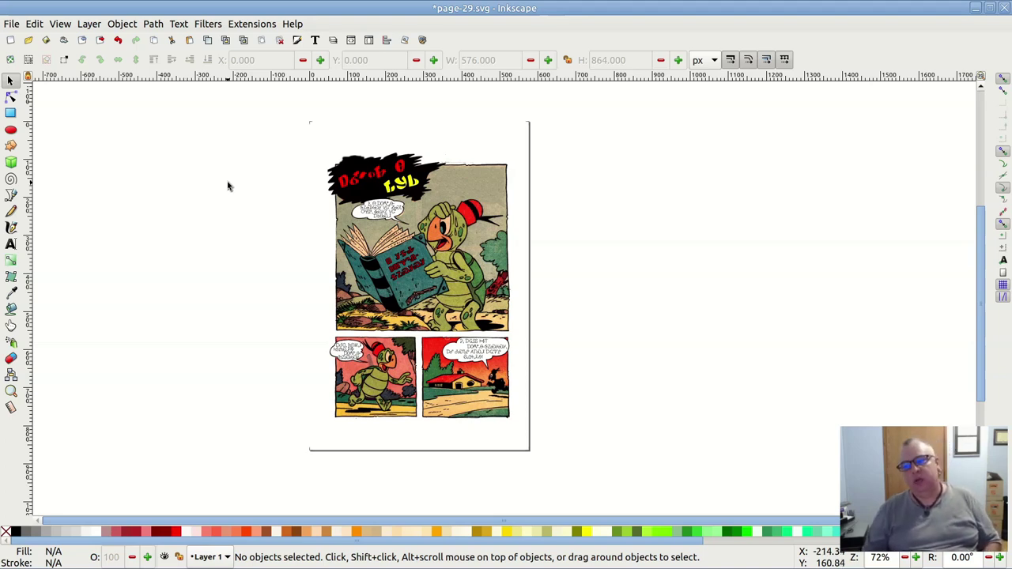
- Set up a PNG export of the whole page area at 300 dpi
click(12, 24)
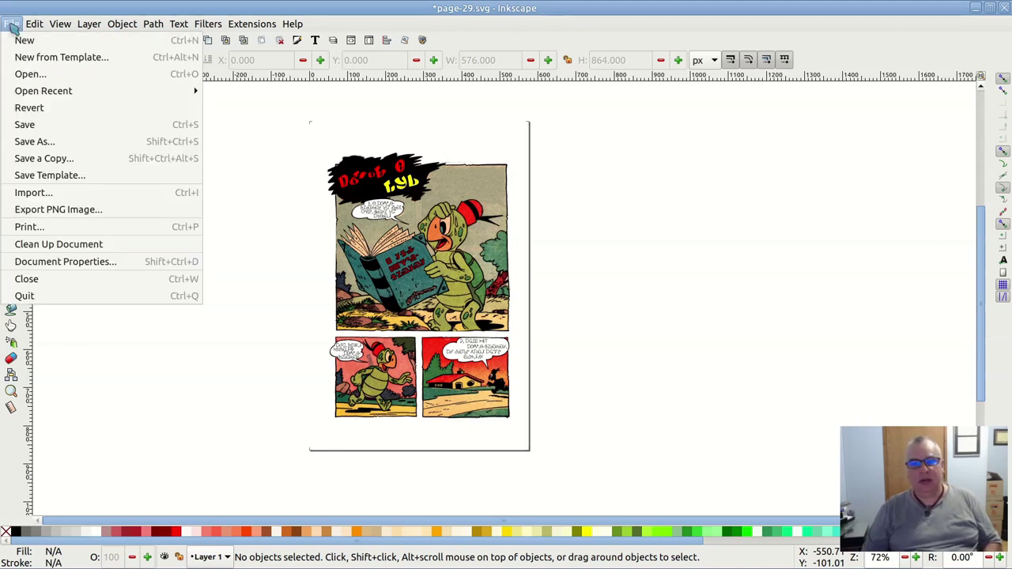
click(95, 210)
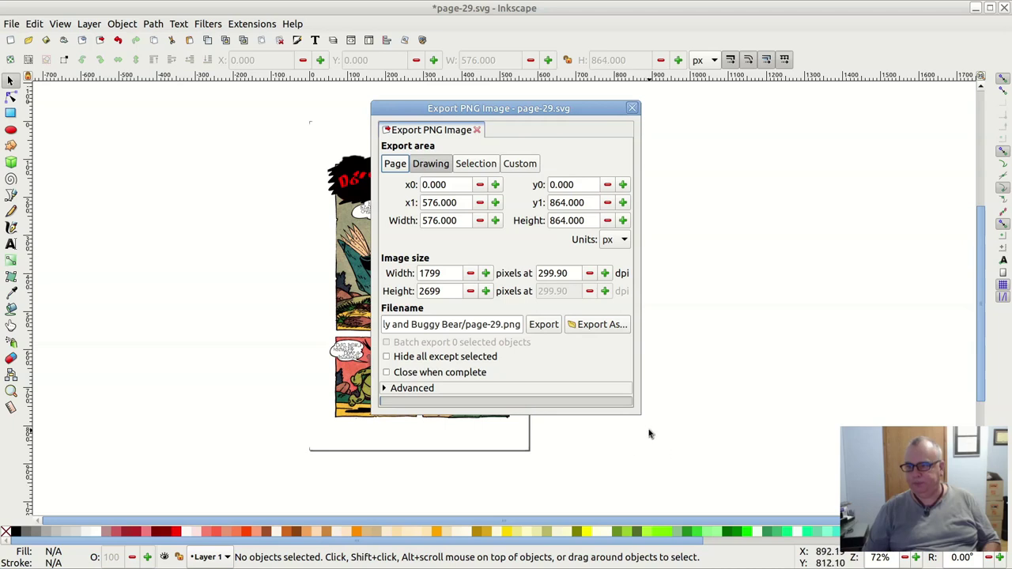
click(395, 163)
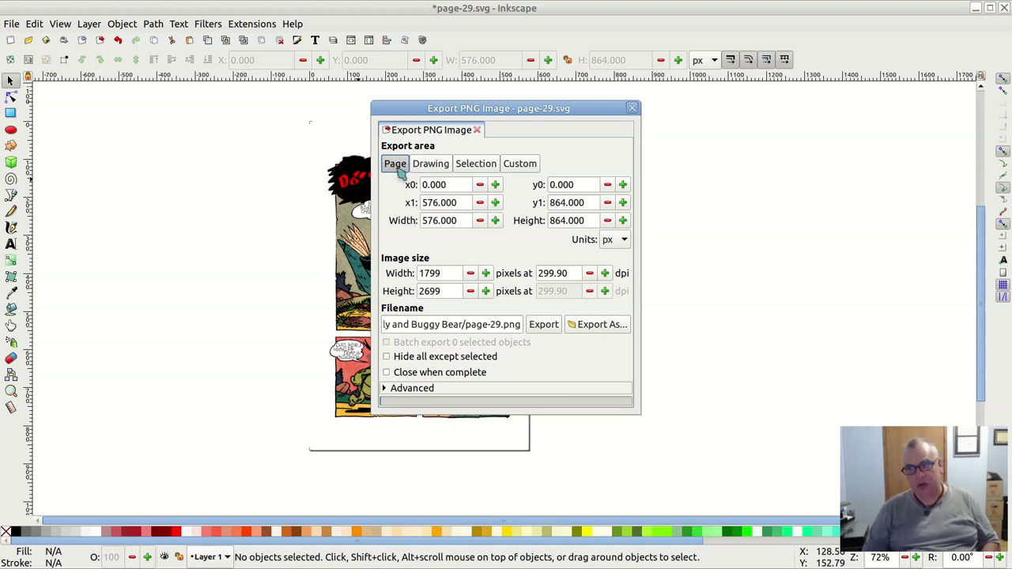
double_click(572, 273)
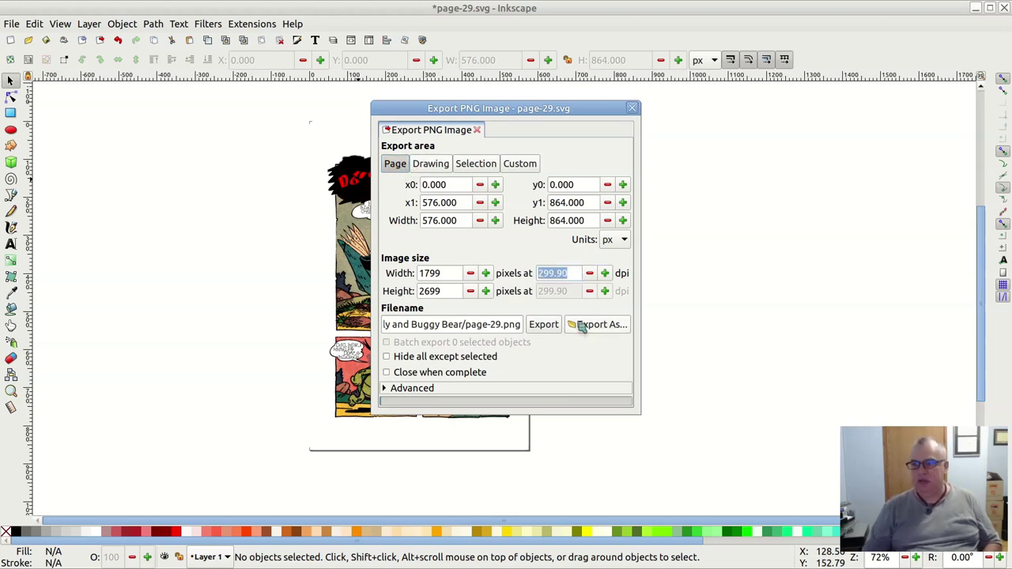
text(3)
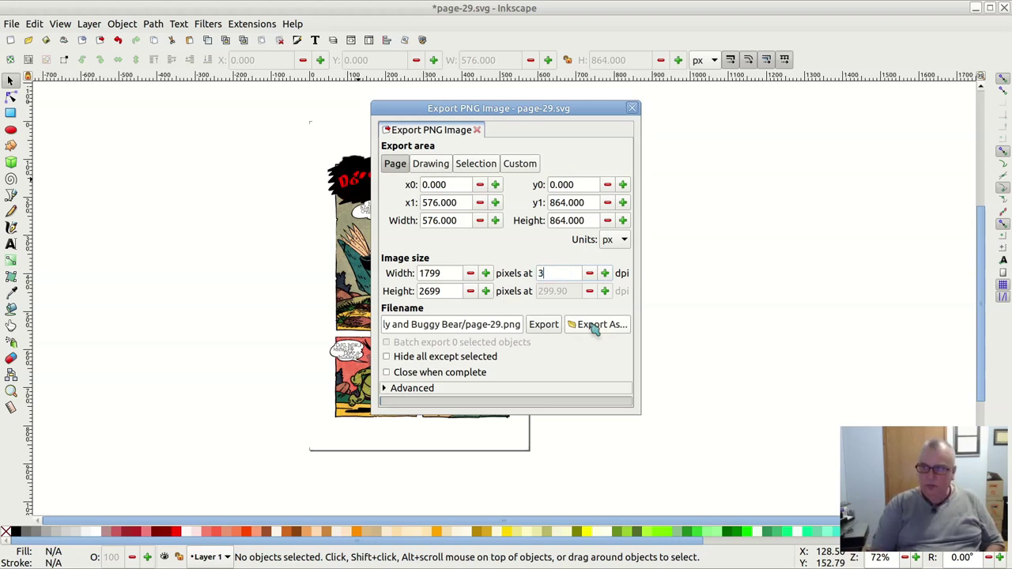
text(00)
key(Tab)
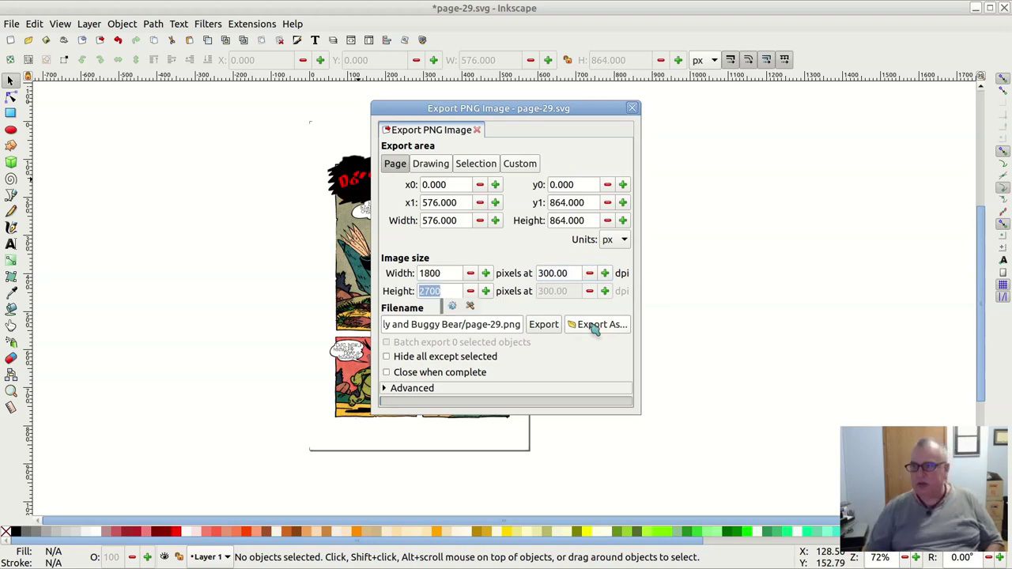
- Export the page as page-29.png, and close page-29.svg with its changes saved
drag(640, 411, 663, 463)
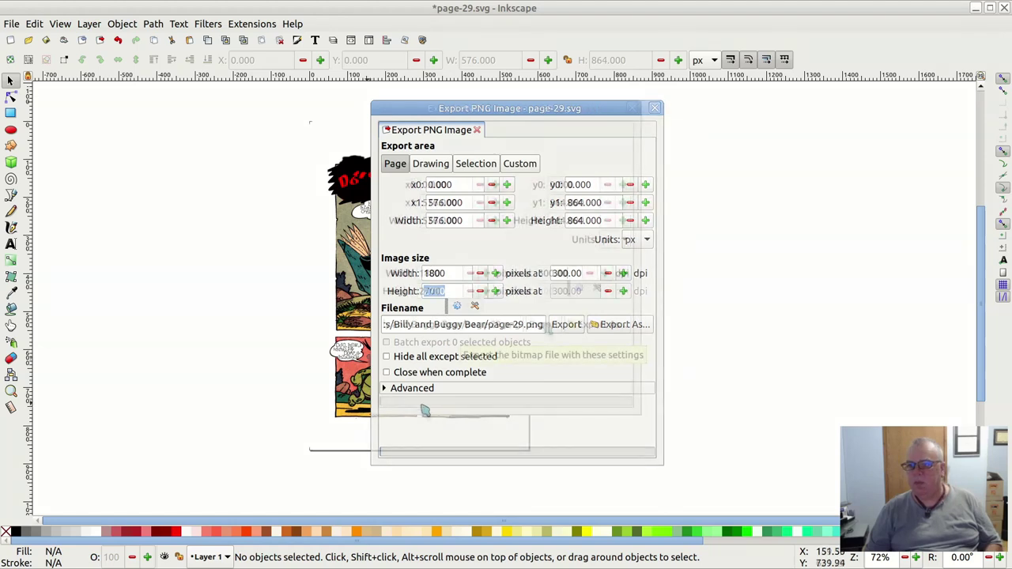
key(Return)
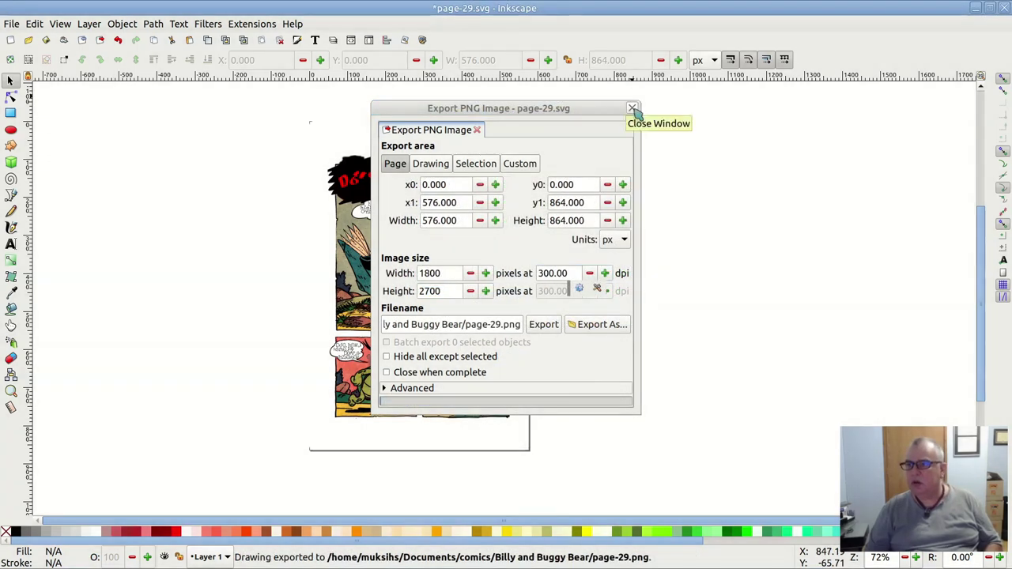
click(632, 108)
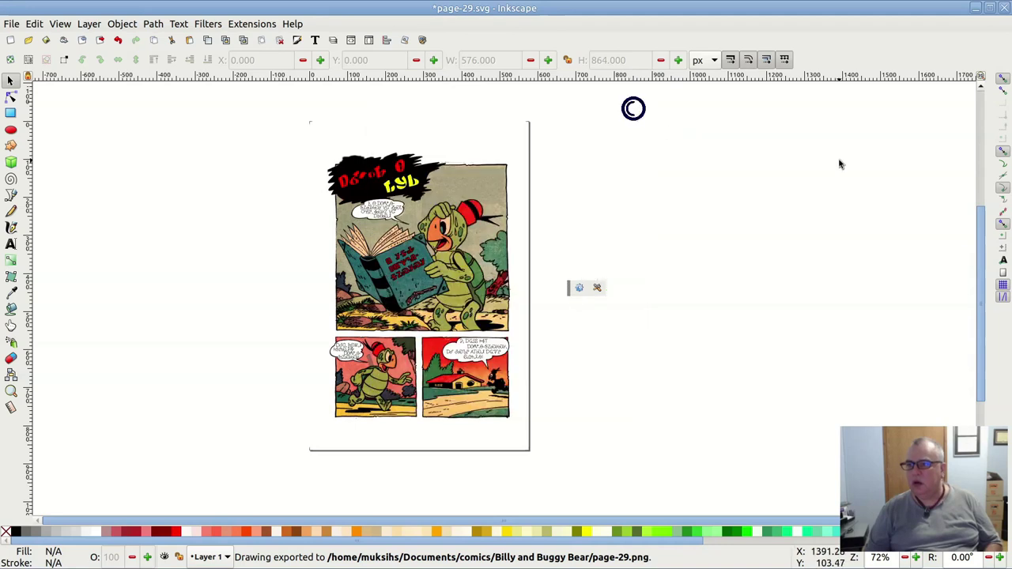
click(1003, 8)
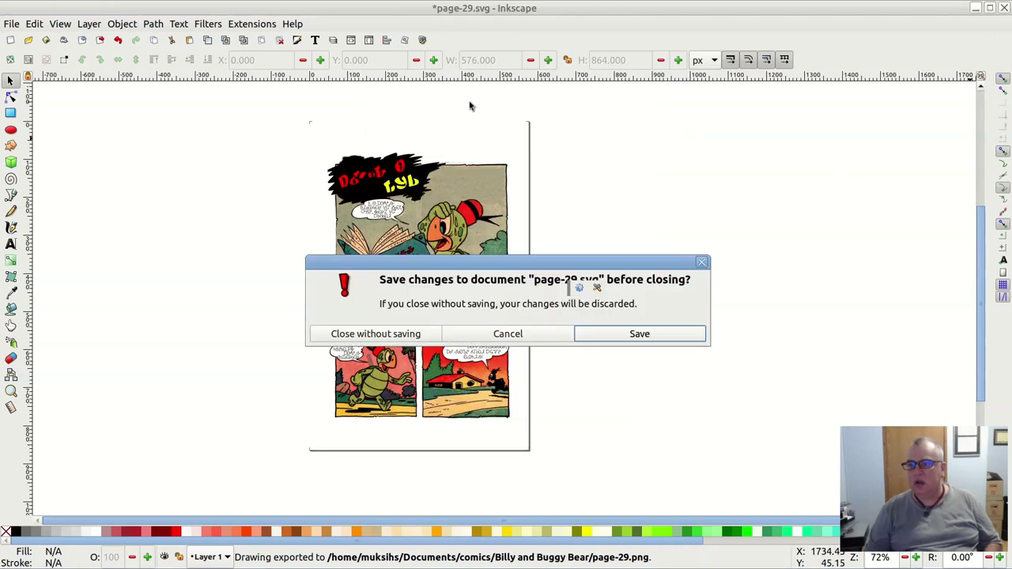
click(654, 334)
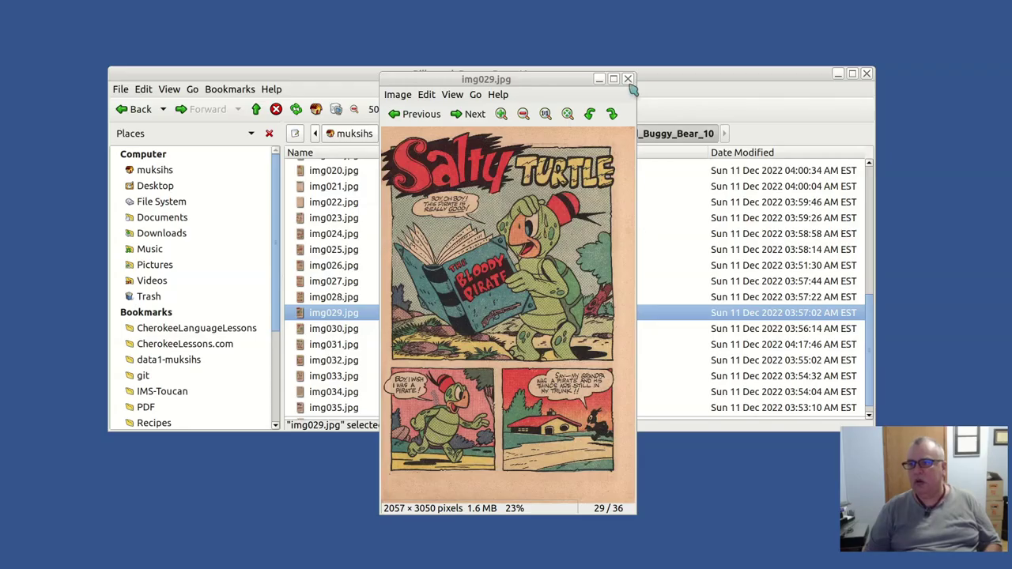
- In the file manager, go to the Salty Turtle 10 folder inside Billy and Buggy Bear and reopen page-29.svg in Inkscape
drag(572, 85, 209, 36)
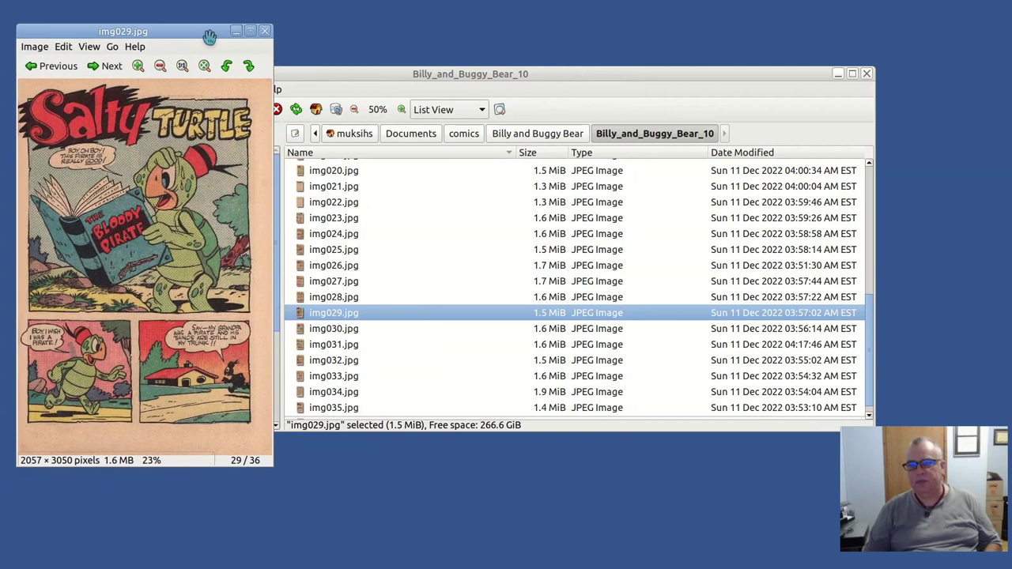
click(589, 87)
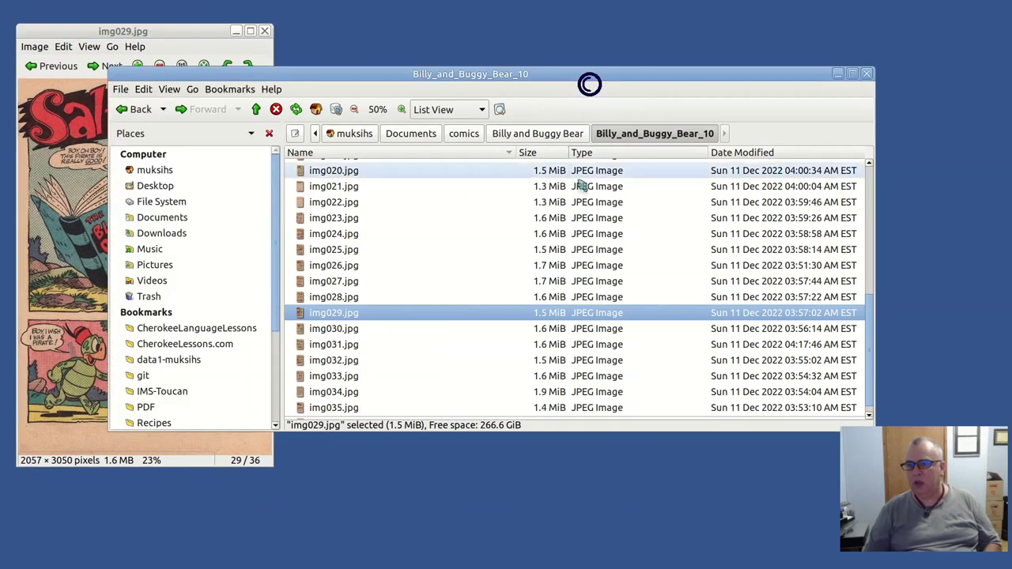
click(563, 133)
click(626, 133)
click(558, 134)
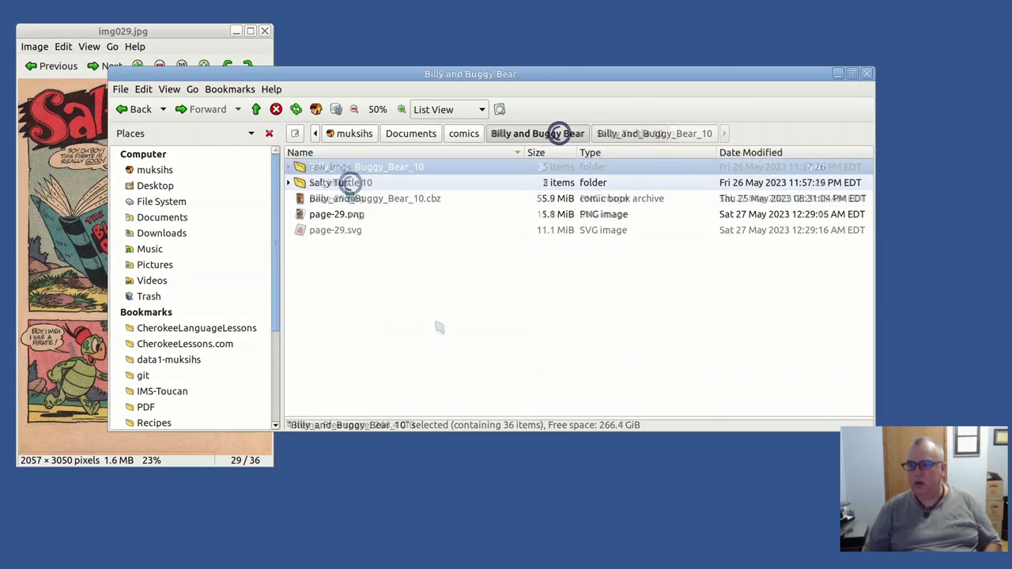
double_click(335, 181)
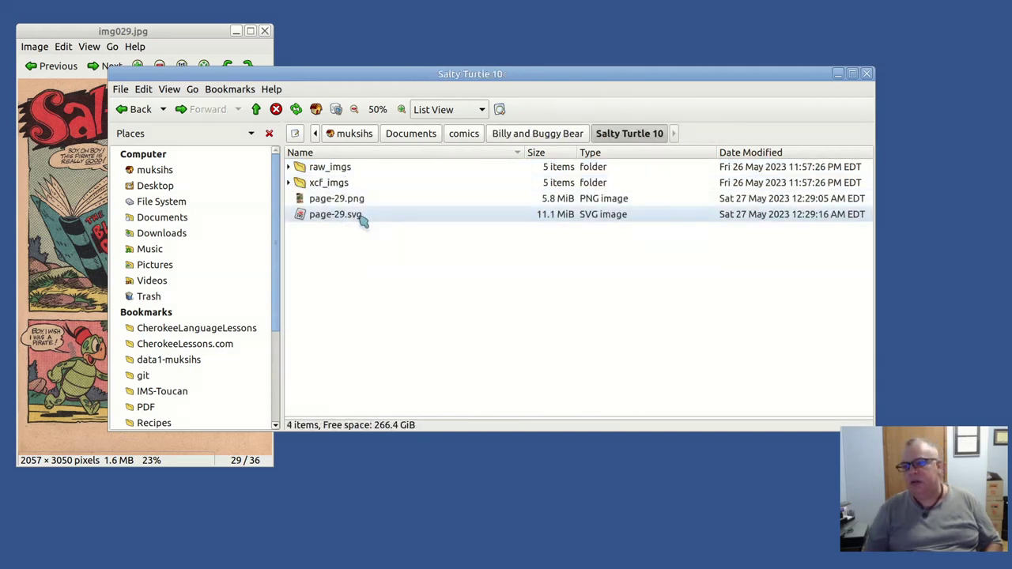
double_click(362, 215)
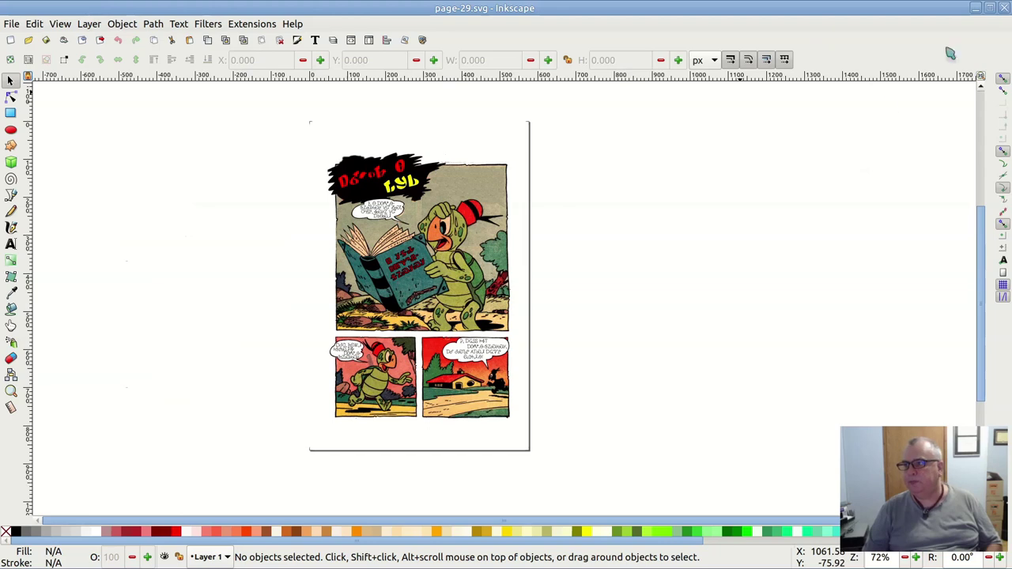
- Close page-29.svg in Inkscape and open the exported page-29.png in a maximized image viewer window
click(1004, 8)
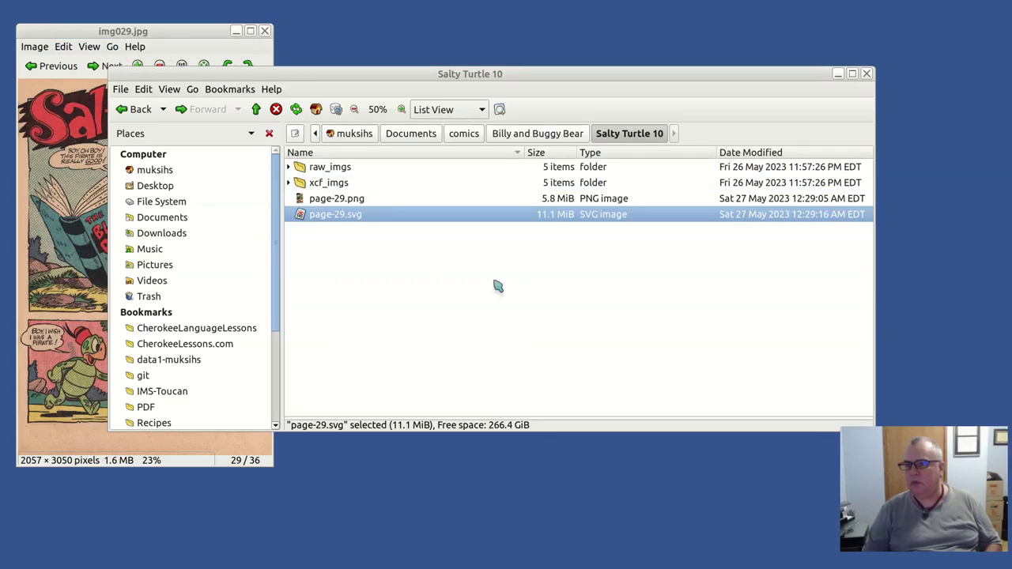
double_click(370, 203)
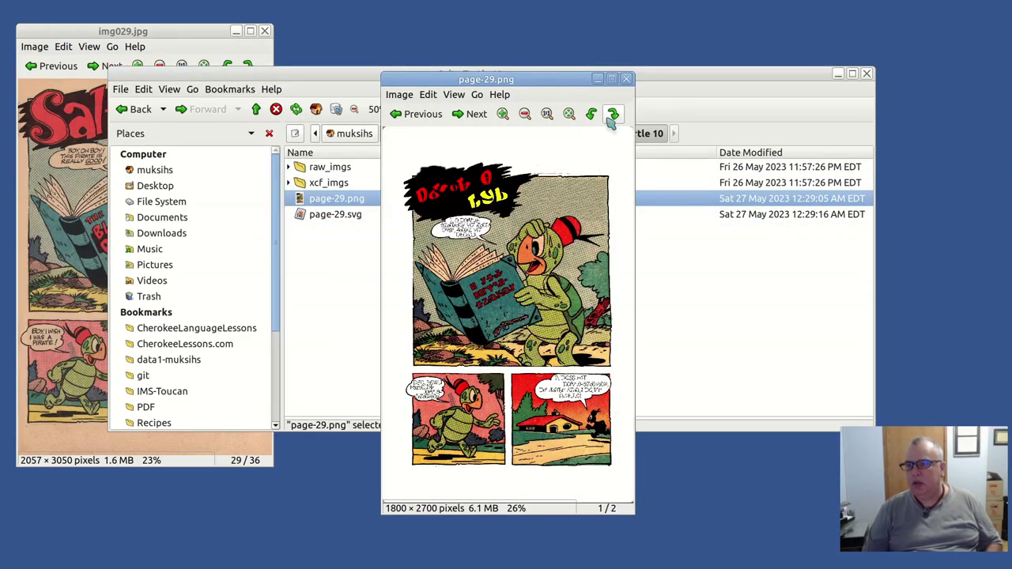
click(611, 78)
- Examine the Cherokee title, the book cover lettering and the first speech balloon of the exported page up close
key(plus)
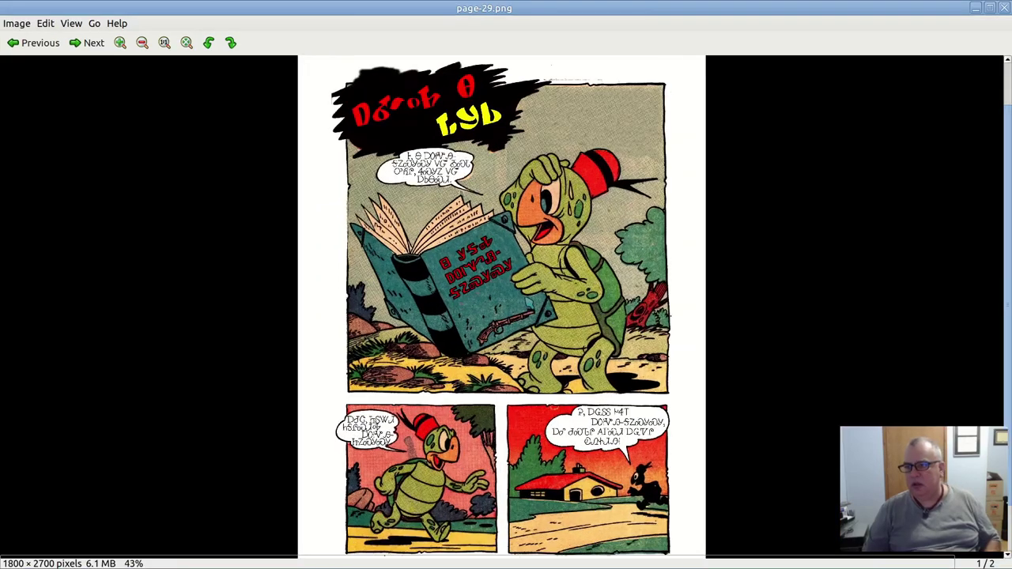
key(plus)
key(plus)
key(plus)
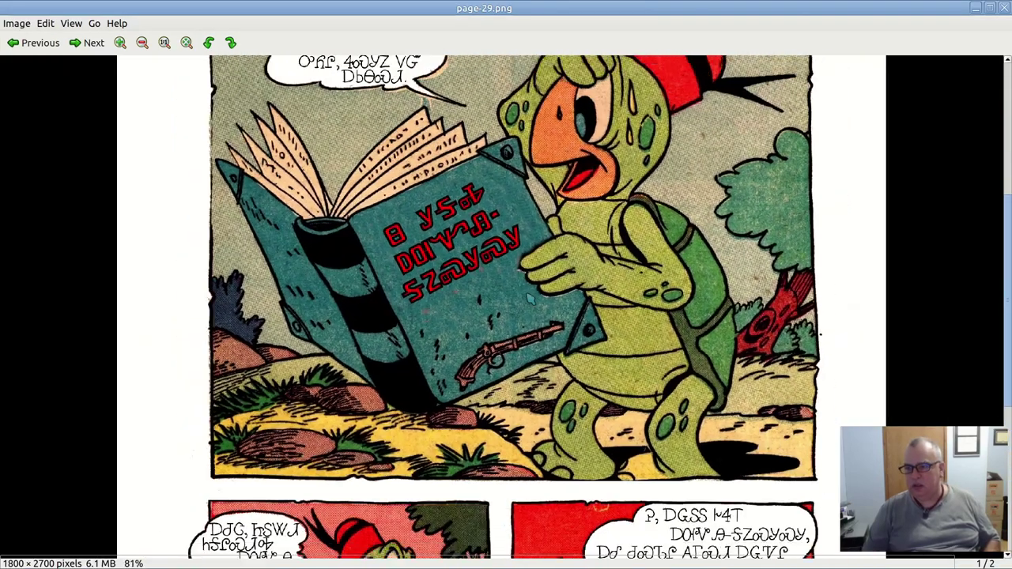
drag(1009, 259, 1004, 71)
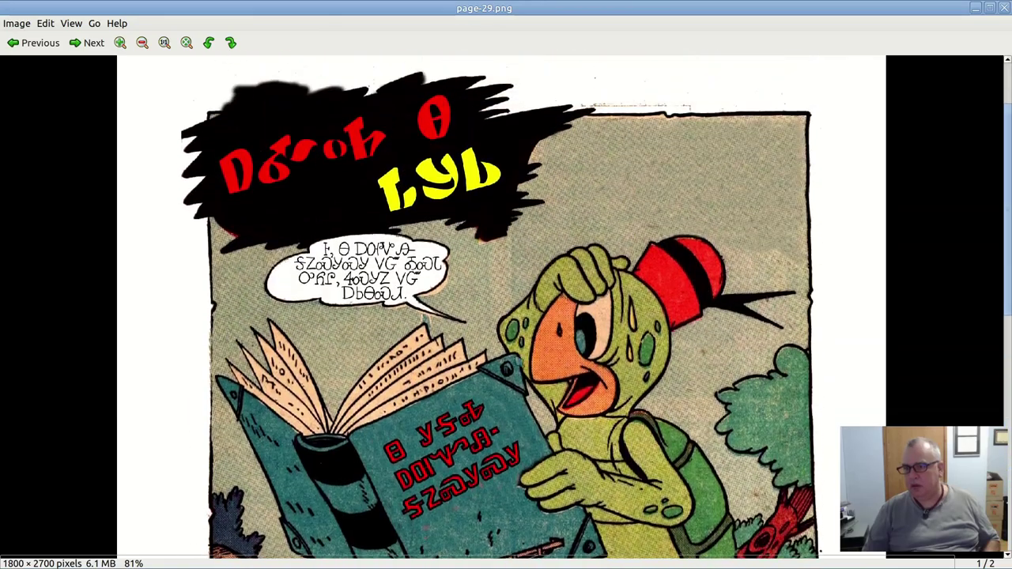
scroll(511, 372, up, 2)
scroll(511, 371, up, 1)
scroll(510, 372, up, 6)
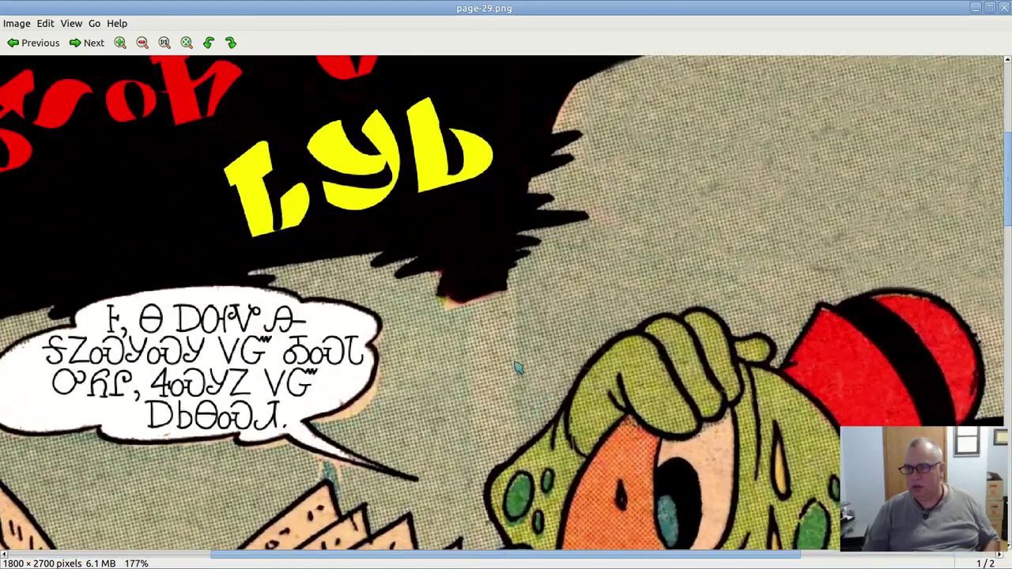
scroll(510, 369, up, 1)
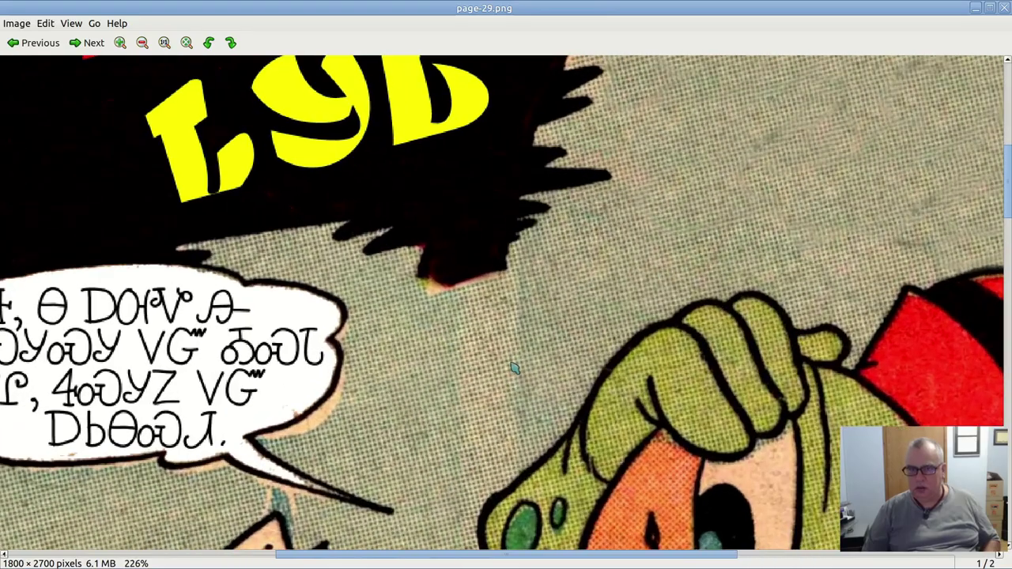
scroll(512, 367, down, 8)
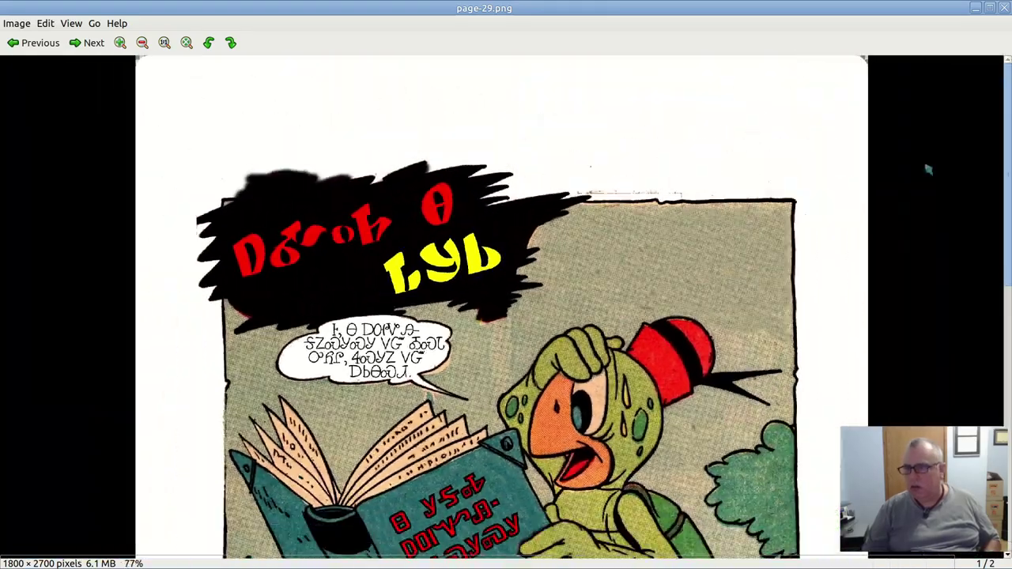
- Check the lettering in the two lower panels and the large upper panel of page-29.png, and close the image
drag(1007, 176, 1004, 437)
scroll(1004, 437, up, 3)
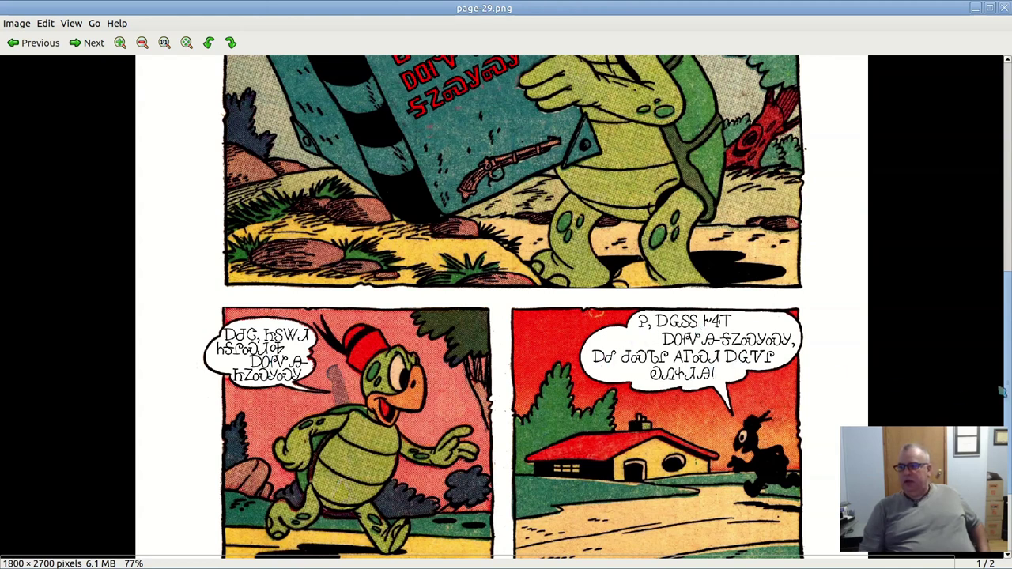
scroll(973, 243, up, 8)
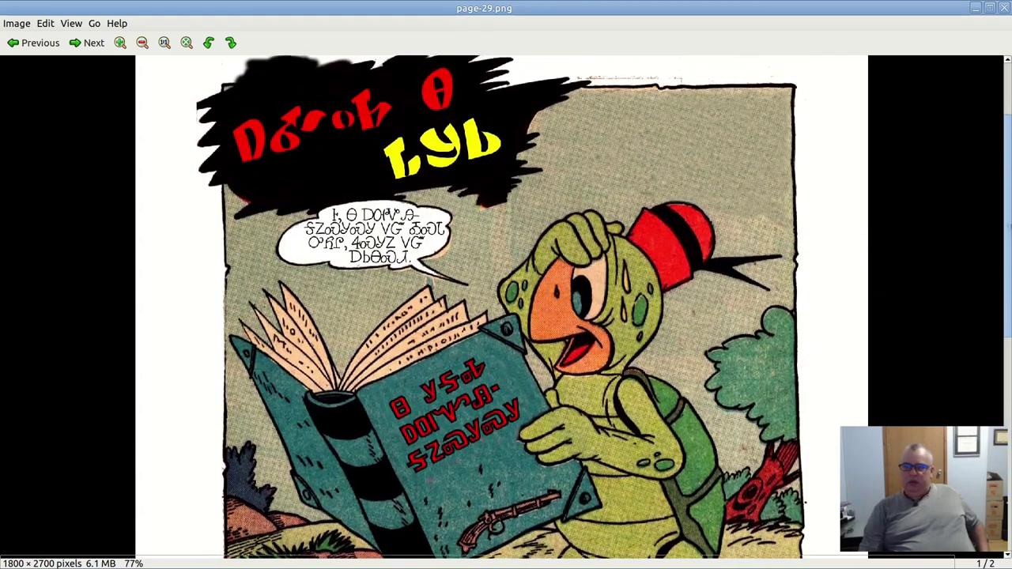
scroll(973, 242, down, 5)
scroll(973, 242, up, 8)
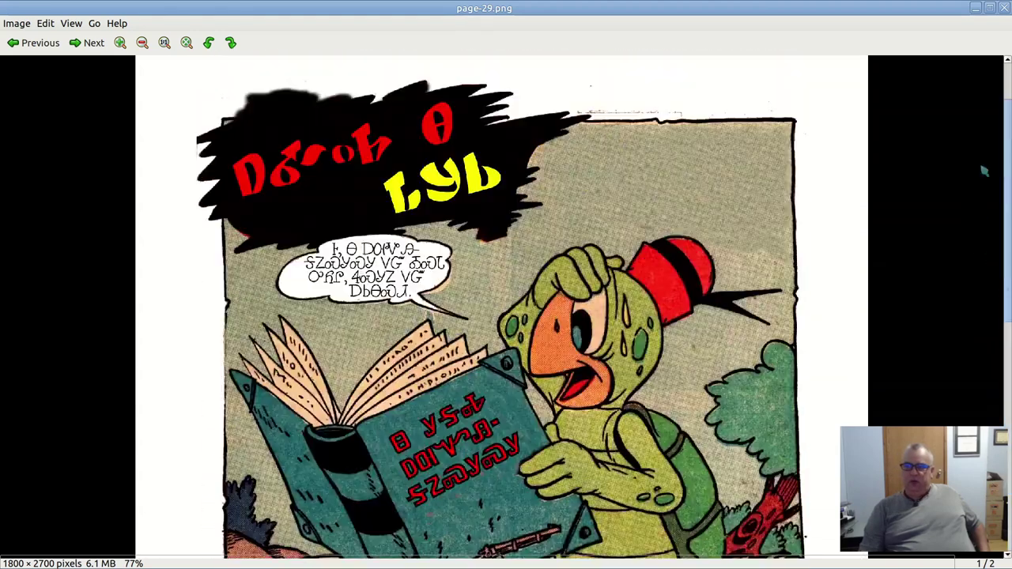
click(1004, 8)
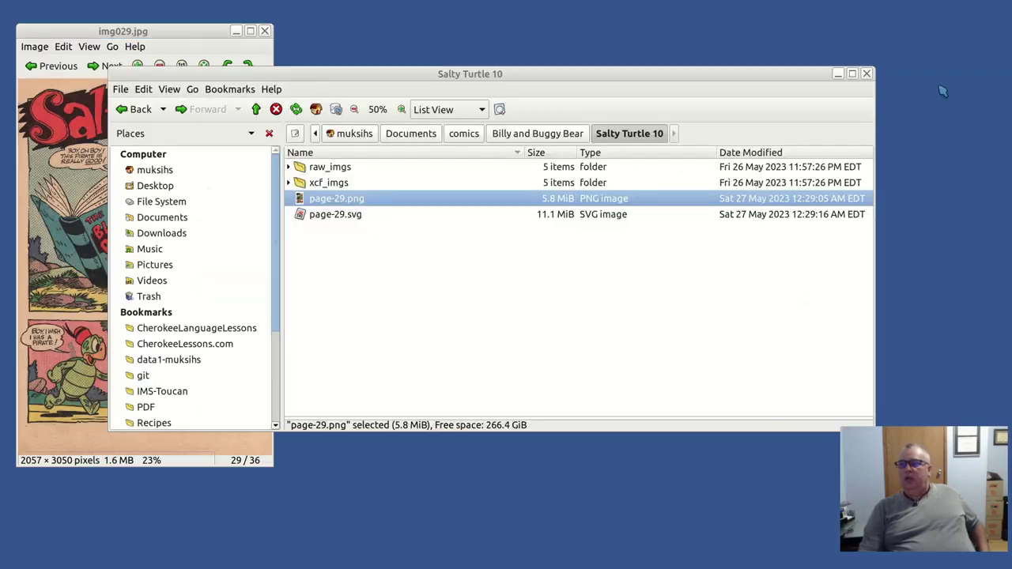